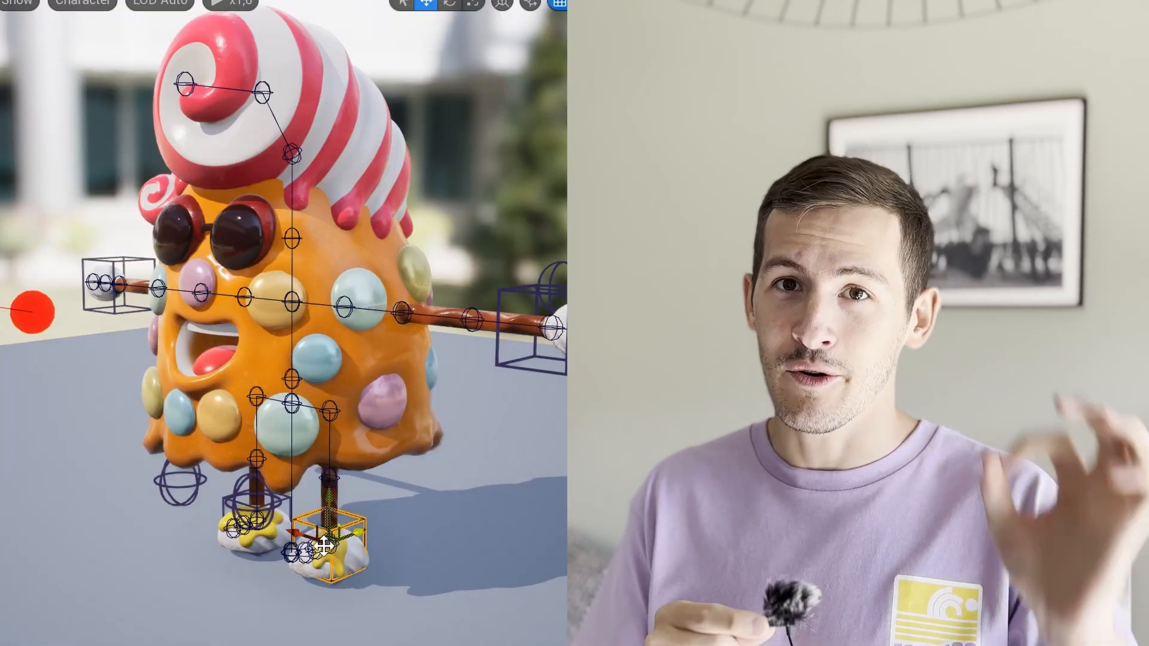
{"action": "left_click_drag", "start_coordinate": [324, 546], "coordinate": [346, 450]}
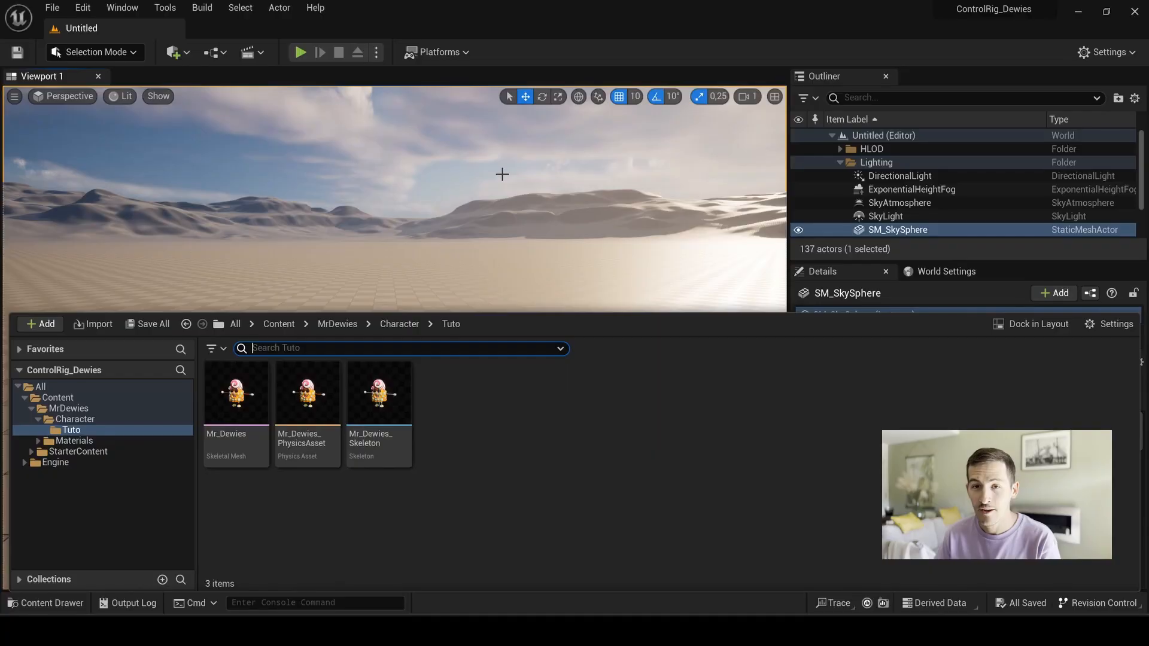
Open the Mr_Dewies skeletal mesh, preview its morph targets by varying their weights, and close it
{"action": "double_click", "coordinate": [254, 399]}
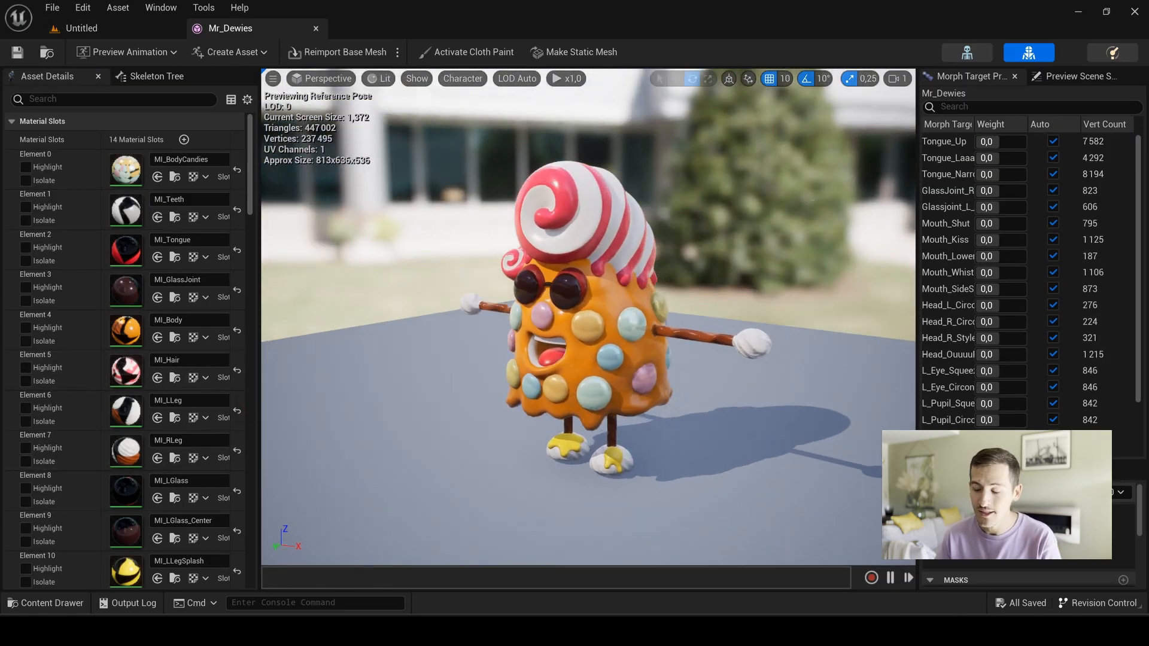
{"action": "mouse_move", "coordinate": [677, 305]}
{"action": "left_mouse_down", "text": "alt"}
{"action": "mouse_move", "coordinate": [539, 305]}
{"action": "mouse_move", "coordinate": [658, 305]}
{"action": "left_mouse_up", "text": "alt"}
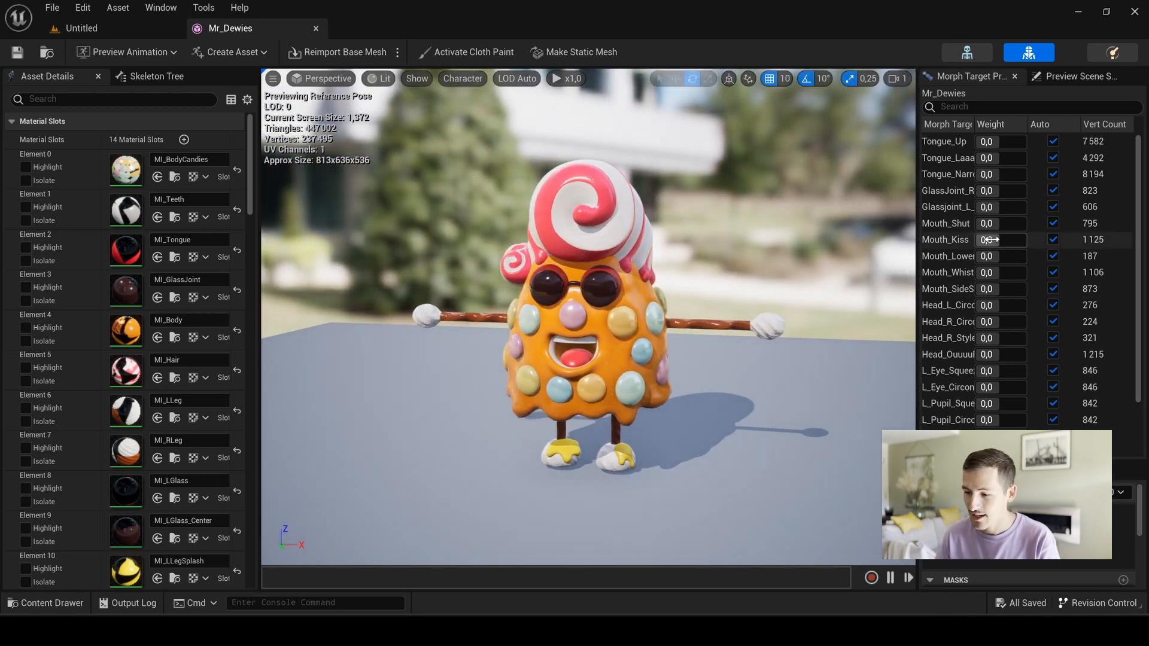
{"action": "mouse_move", "coordinate": [992, 246]}
{"action": "left_mouse_down"}
{"action": "mouse_move", "coordinate": [1023, 245]}
{"action": "mouse_move", "coordinate": [1005, 245]}
{"action": "left_mouse_up"}
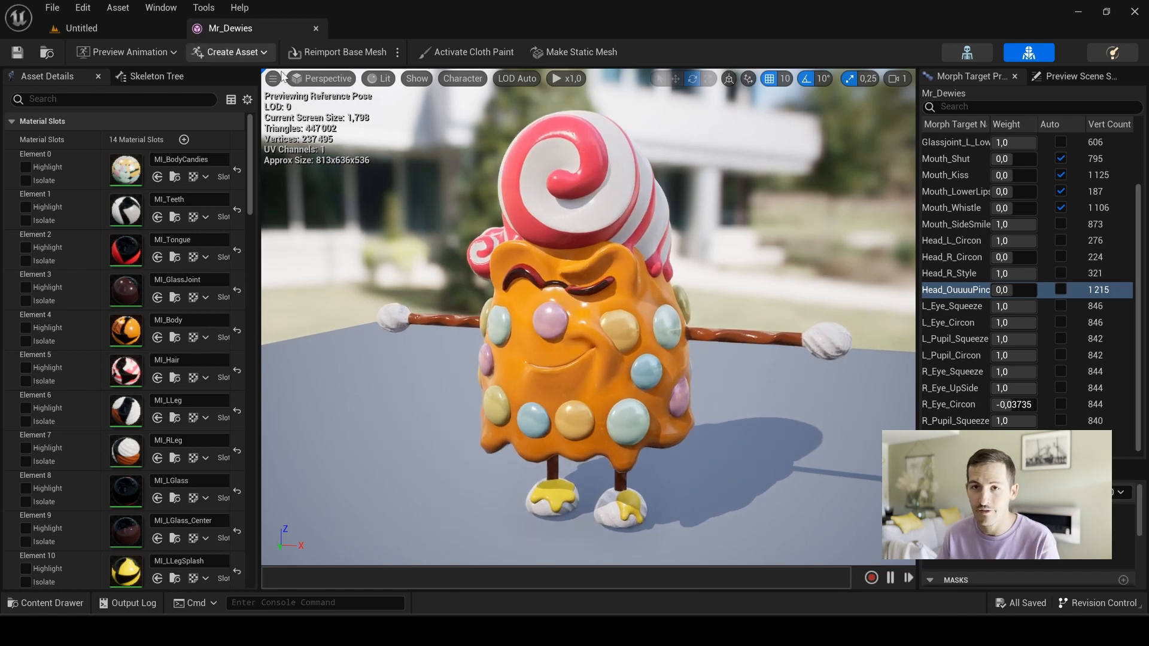
{"action": "left_click", "coordinate": [315, 29]}
Create a Control Rig from the Mr_Dewies skeletal mesh in the Tuto folder and open it
{"action": "key", "text": "ctrl+space"}
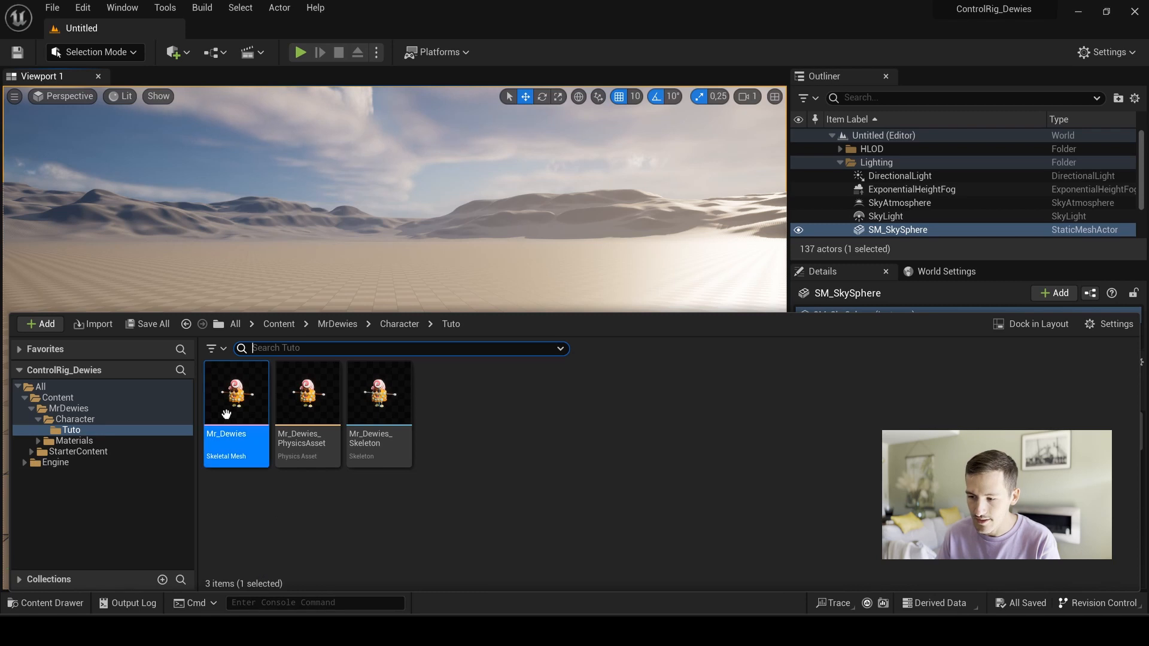
{"action": "right_click", "coordinate": [226, 414]}
{"action": "mouse_move", "coordinate": [389, 207]}
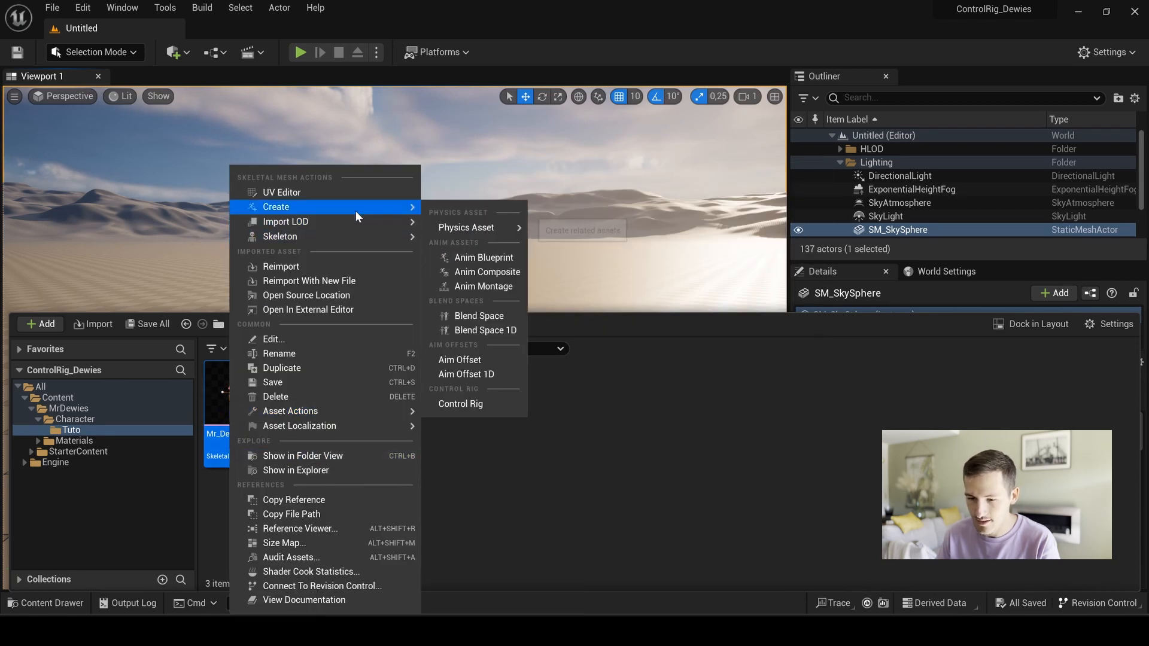
{"action": "left_click", "coordinate": [486, 405]}
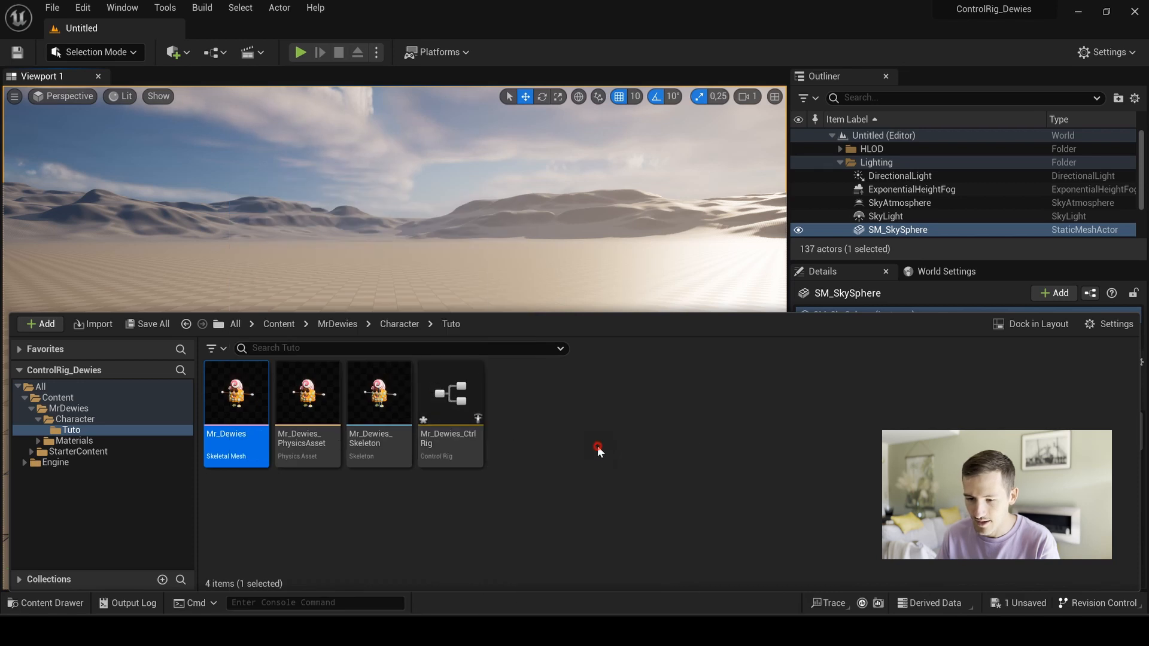
{"action": "left_click", "coordinate": [454, 439]}
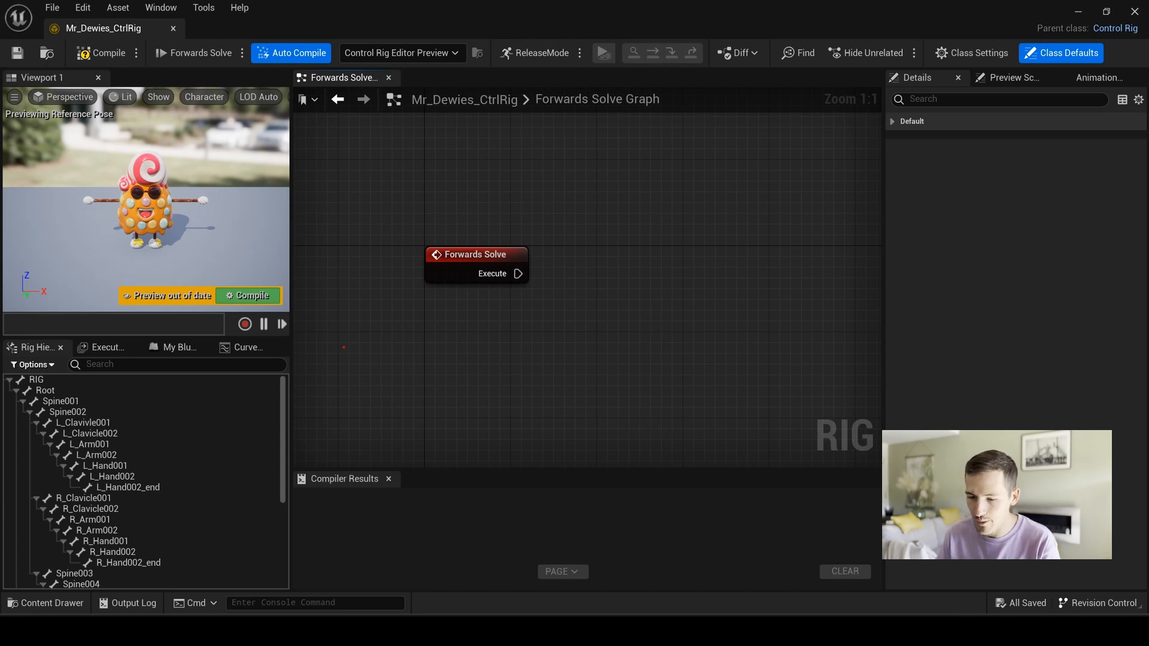
{"action": "left_click_drag", "start_coordinate": [328, 334], "coordinate": [9, 66]}
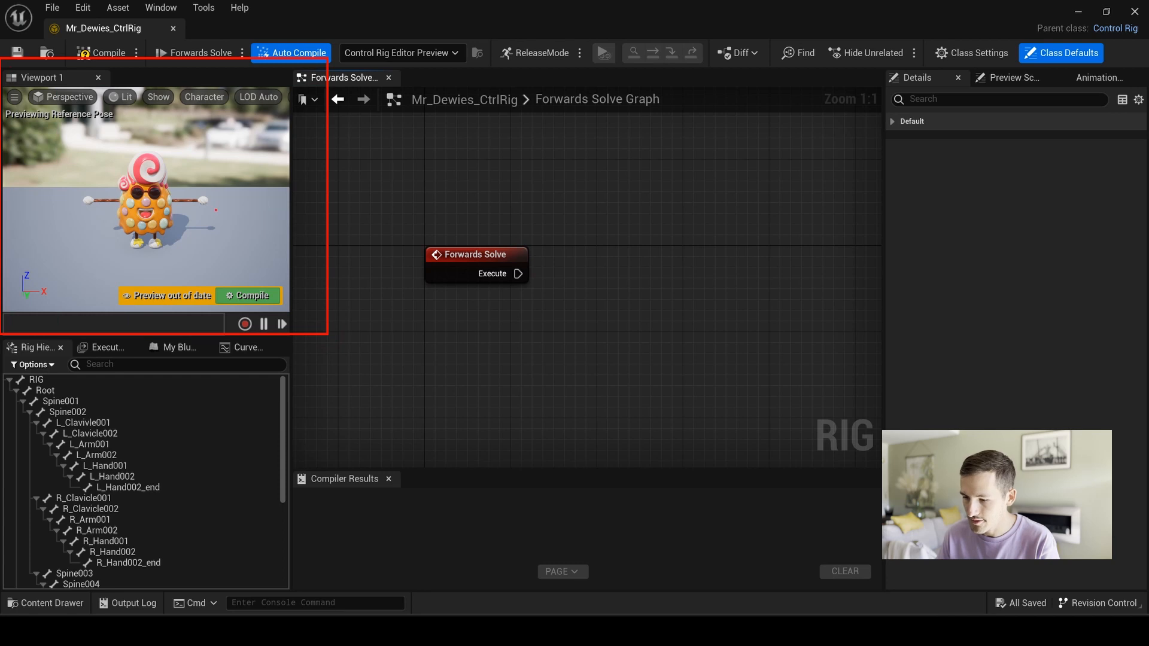
{"action": "key", "text": "Escape"}
{"action": "key", "text": "ctrl+2"}
{"action": "left_click_drag", "start_coordinate": [326, 323], "coordinate": [4, 381]}
{"action": "key", "text": "e"}
{"action": "left_click_drag", "start_coordinate": [273, 66], "coordinate": [820, 451], "text": "ctrl"}
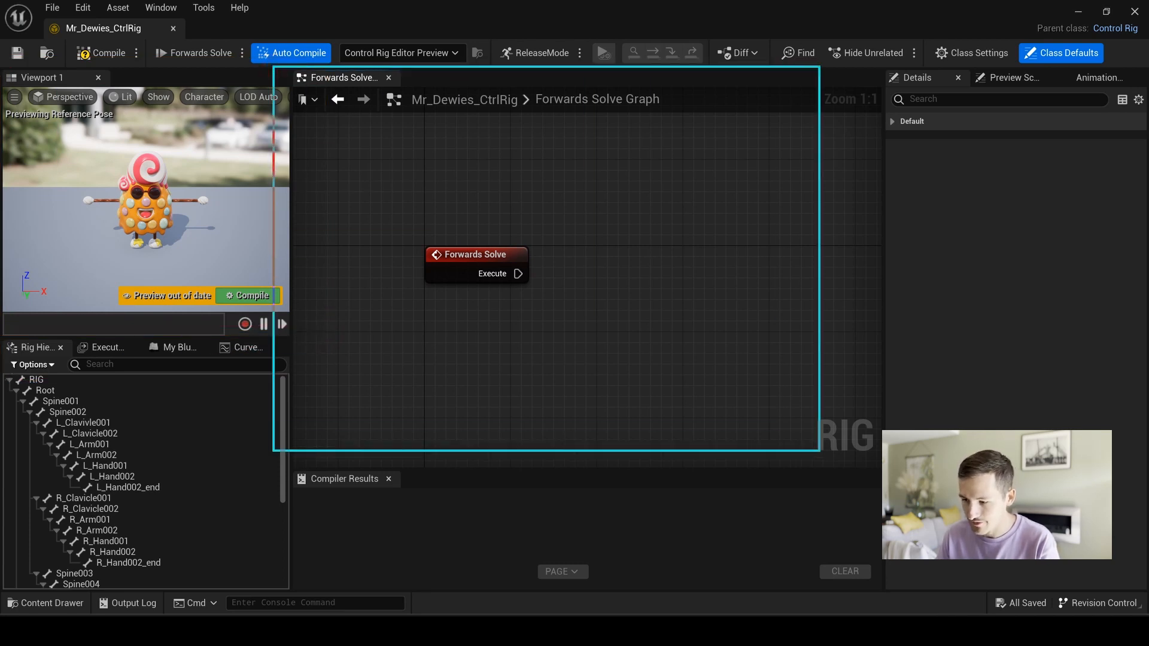
{"action": "mouse_move", "coordinate": [777, 225]}
{"action": "left_mouse_down", "text": "ctrl"}
{"action": "mouse_move", "coordinate": [987, 118]}
{"action": "mouse_move", "coordinate": [1147, 65]}
{"action": "mouse_move", "coordinate": [1147, 53]}
{"action": "left_mouse_up", "text": "ctrl"}
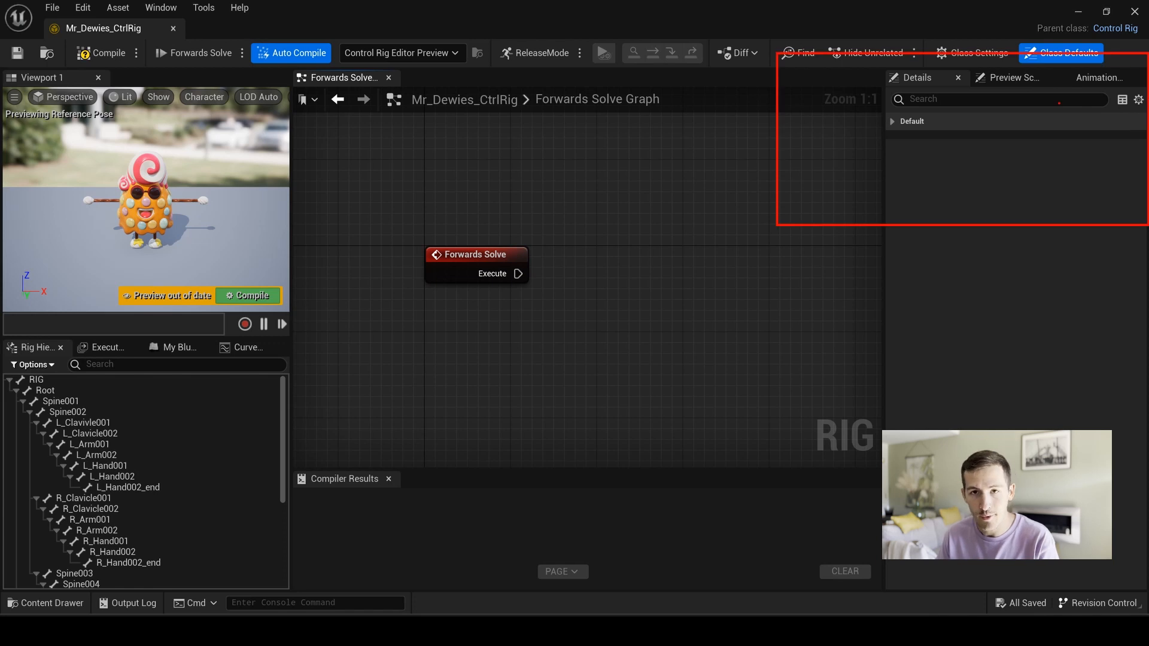
{"action": "left_click_drag", "start_coordinate": [885, 89], "coordinate": [725, 231], "text": "shift"}
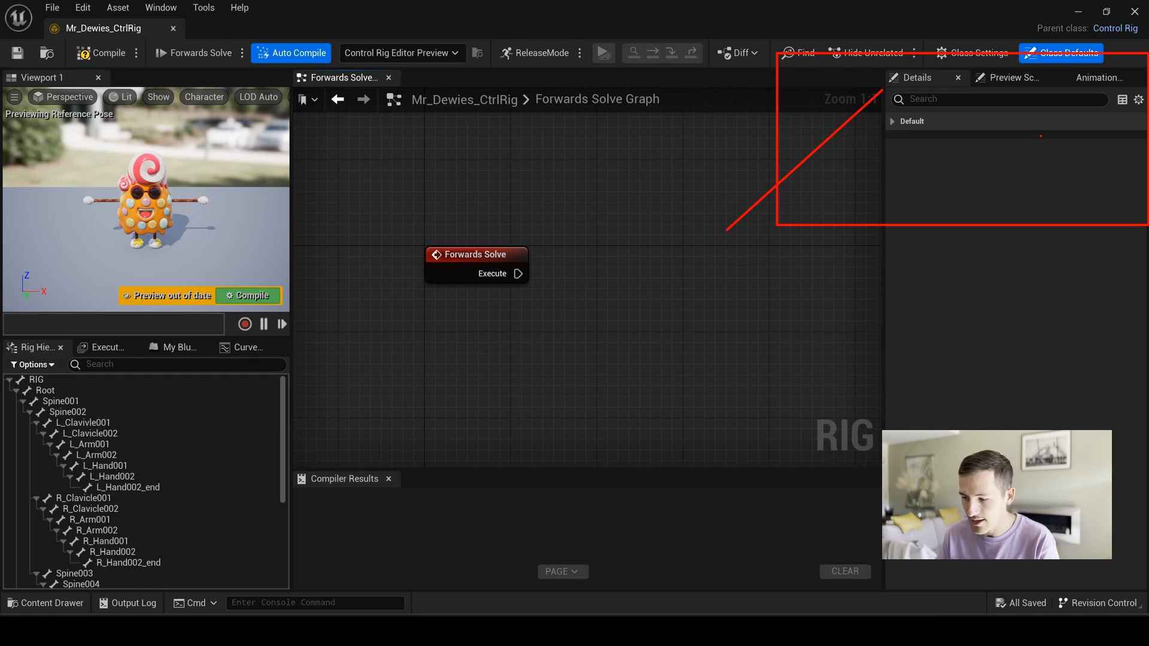
{"action": "key", "text": "Escape"}
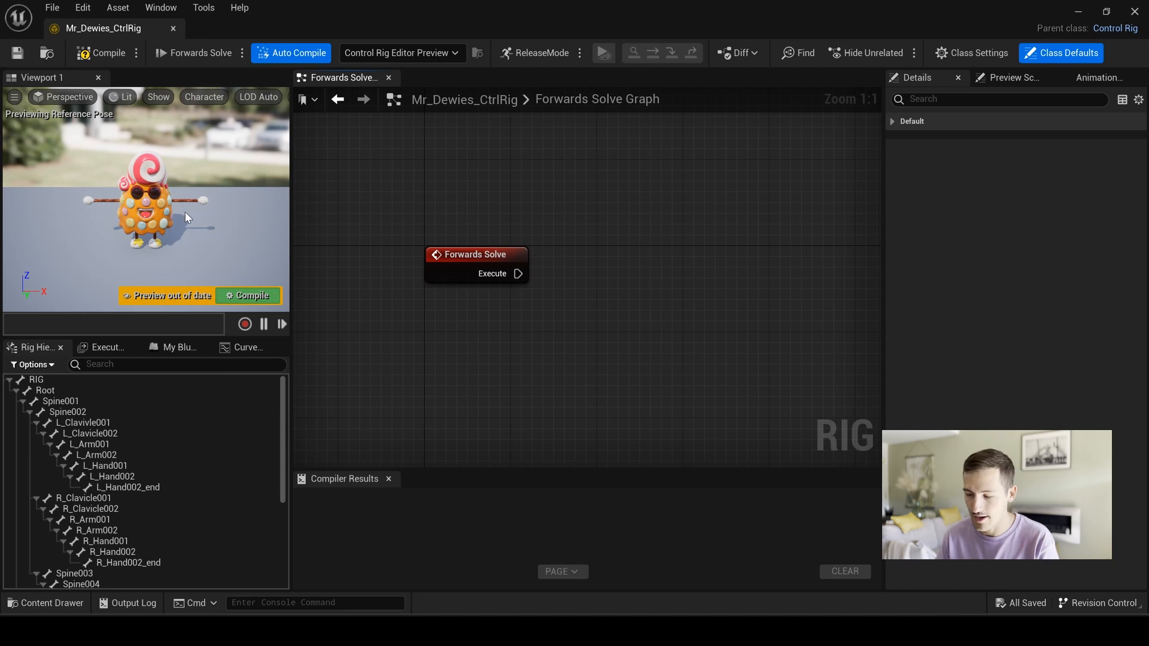
Dock the 3D viewport beside the Forwards Solve graph and close the compiler results
{"action": "left_click_drag", "start_coordinate": [38, 75], "coordinate": [447, 80]}
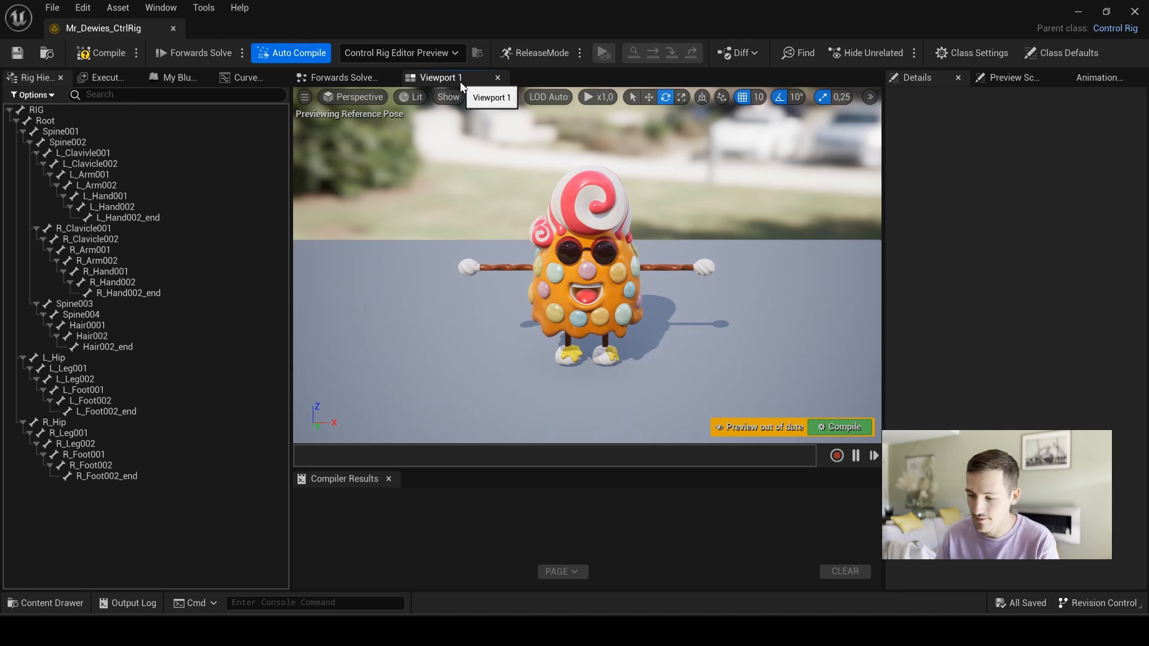
{"action": "left_click", "coordinate": [388, 479]}
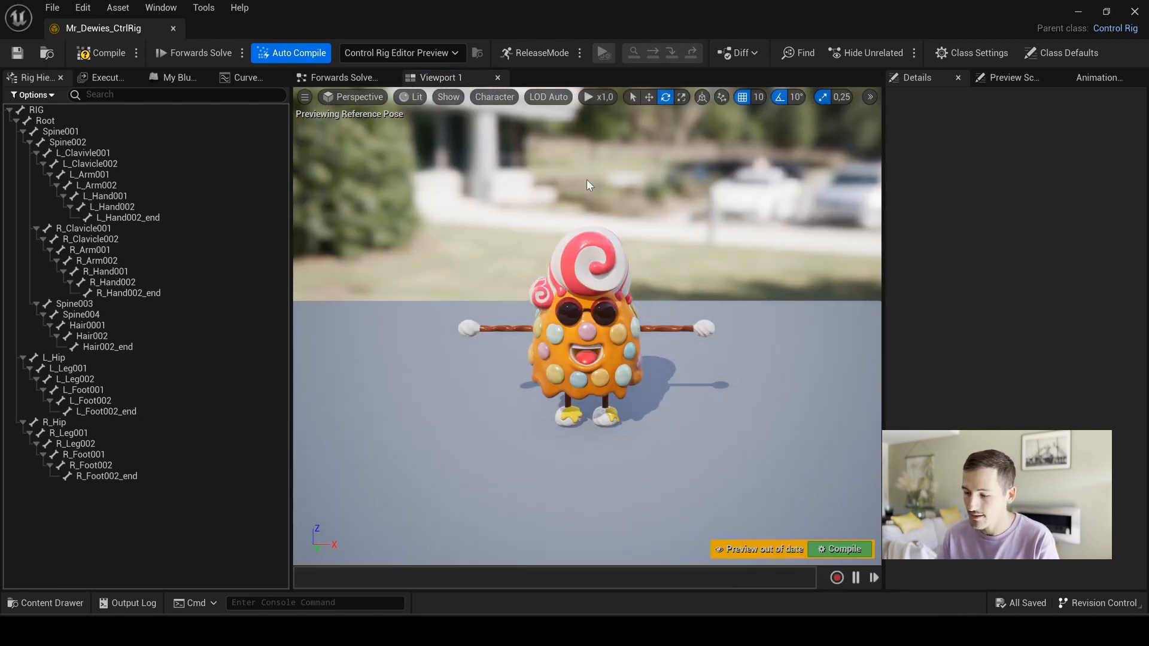
{"action": "right_click_drag", "start_coordinate": [431, 271], "coordinate": [418, 183]}
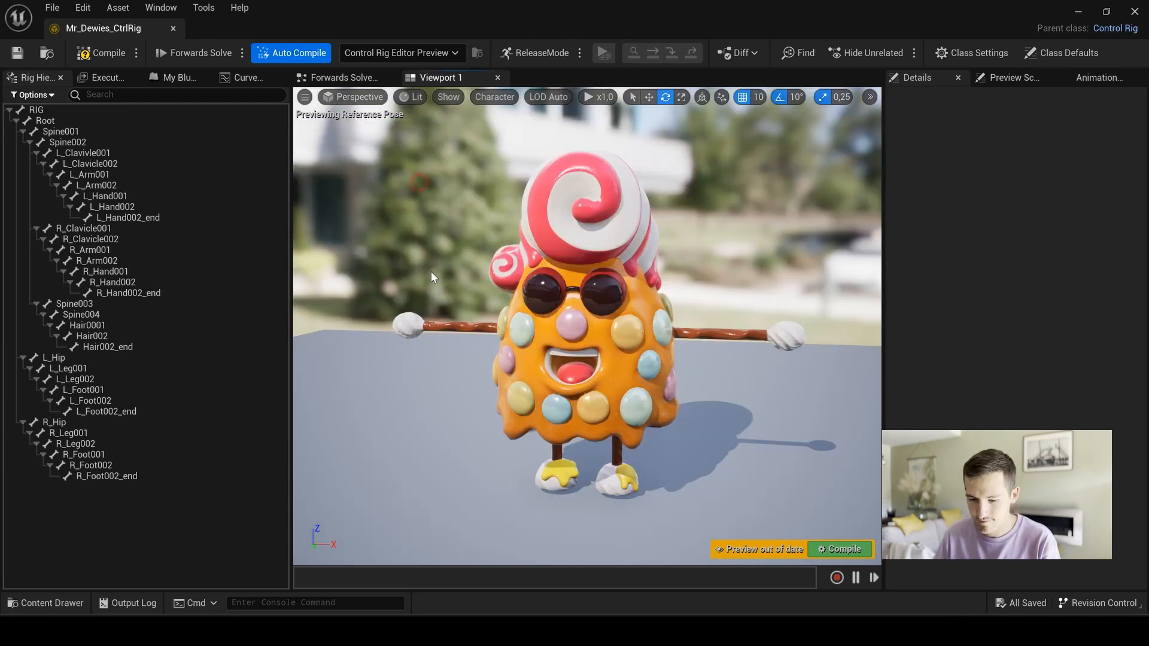
{"action": "right_click_drag", "start_coordinate": [680, 238], "coordinate": [680, 239], "text": "alt"}
{"action": "left_click_drag", "start_coordinate": [679, 238], "coordinate": [736, 236], "text": "alt"}
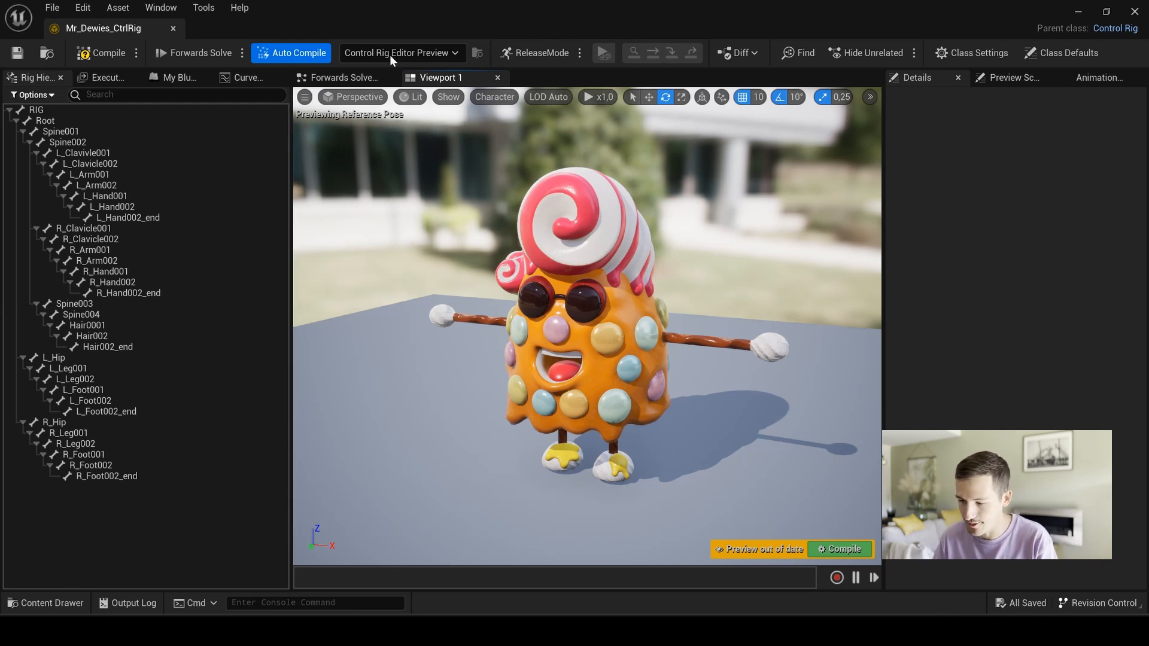
Review the rig's Forwards Solve graph, execution stack, curve list, and its graphs, functions and variables
{"action": "left_click", "coordinate": [338, 77]}
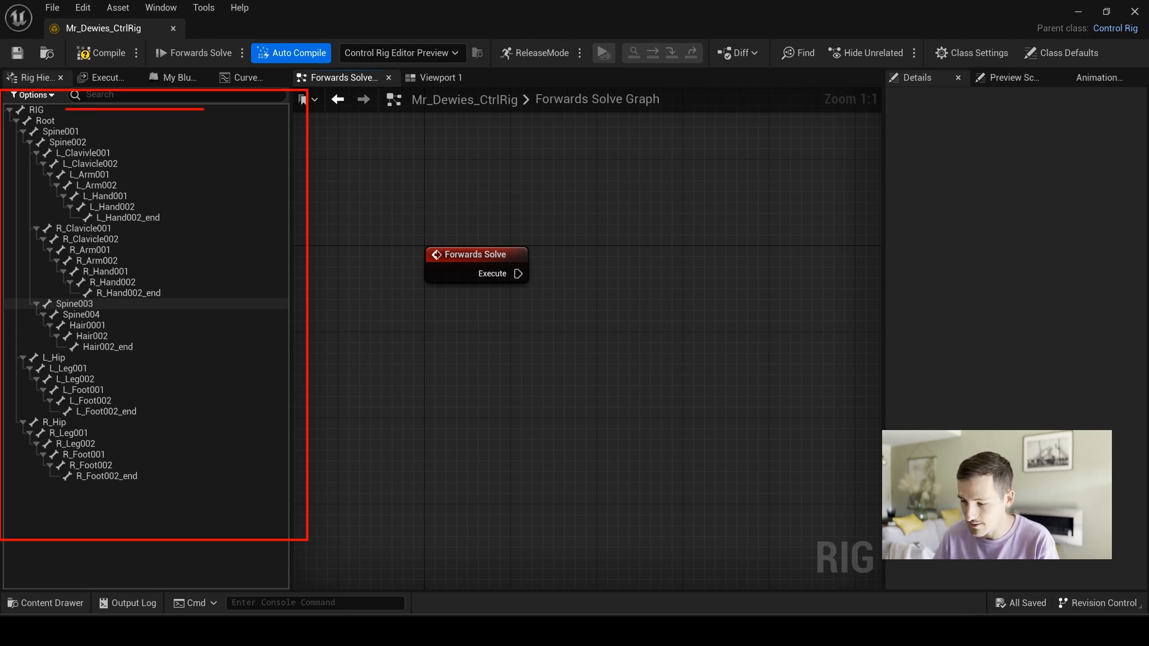
{"action": "left_click", "coordinate": [103, 78]}
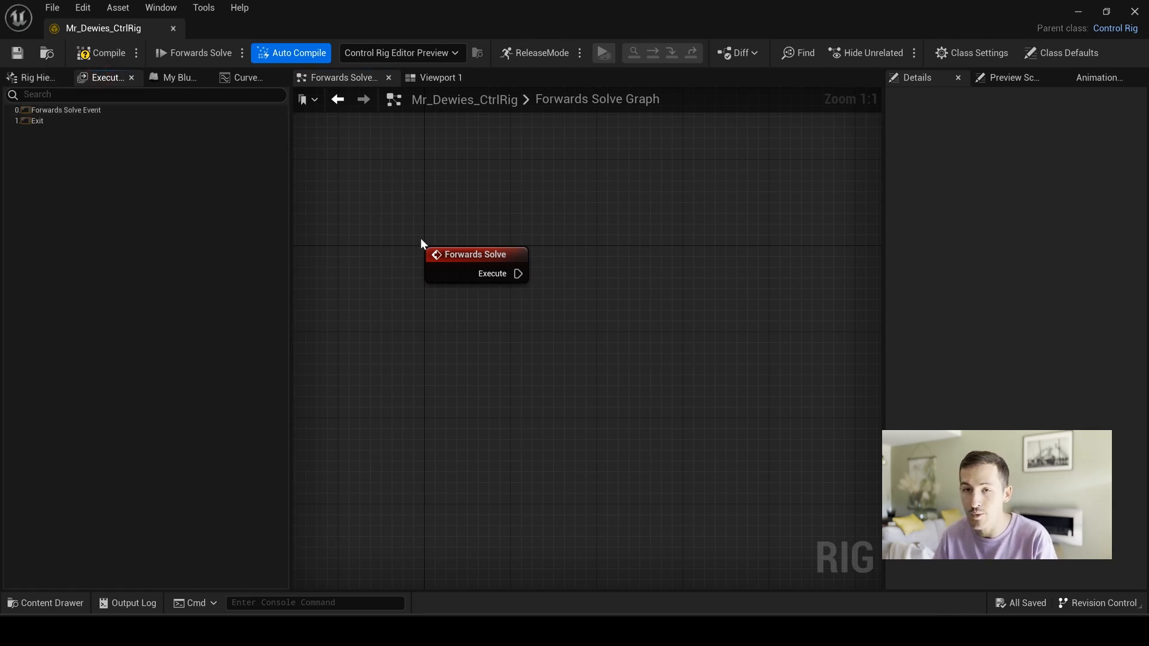
{"action": "mouse_move", "coordinate": [179, 78]}
{"action": "left_mouse_down"}
{"action": "mouse_move", "coordinate": [271, 81]}
{"action": "mouse_move", "coordinate": [167, 78]}
{"action": "mouse_move", "coordinate": [198, 78]}
{"action": "left_mouse_up"}
{"action": "left_click", "coordinate": [170, 77]}
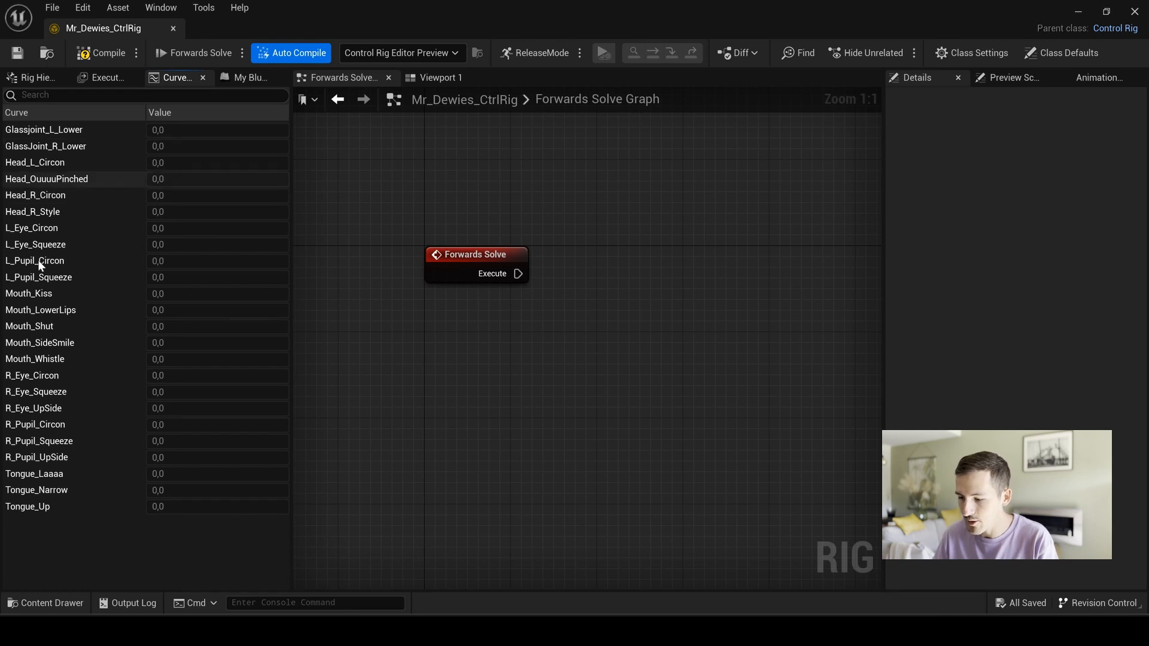
{"action": "left_click", "coordinate": [243, 77]}
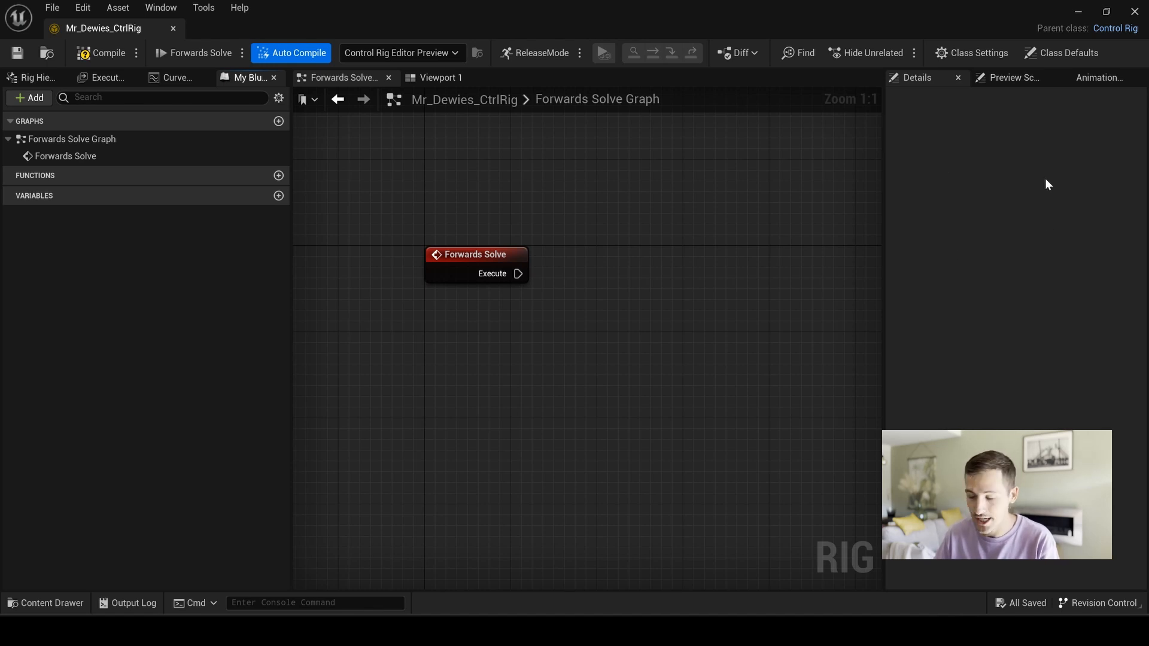
Add a Backwards Solve event to the rig graph and align it below the Forwards Solve node
{"action": "right_click_drag", "start_coordinate": [677, 285], "coordinate": [651, 269]}
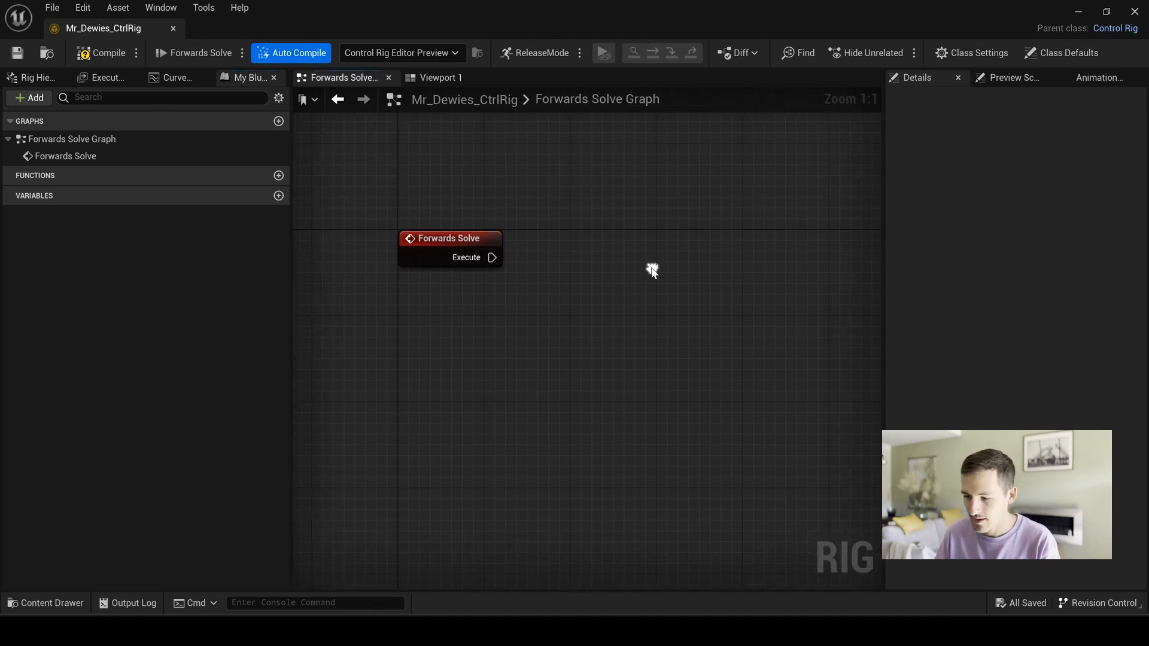
{"action": "left_click_drag", "start_coordinate": [368, 172], "coordinate": [571, 298]}
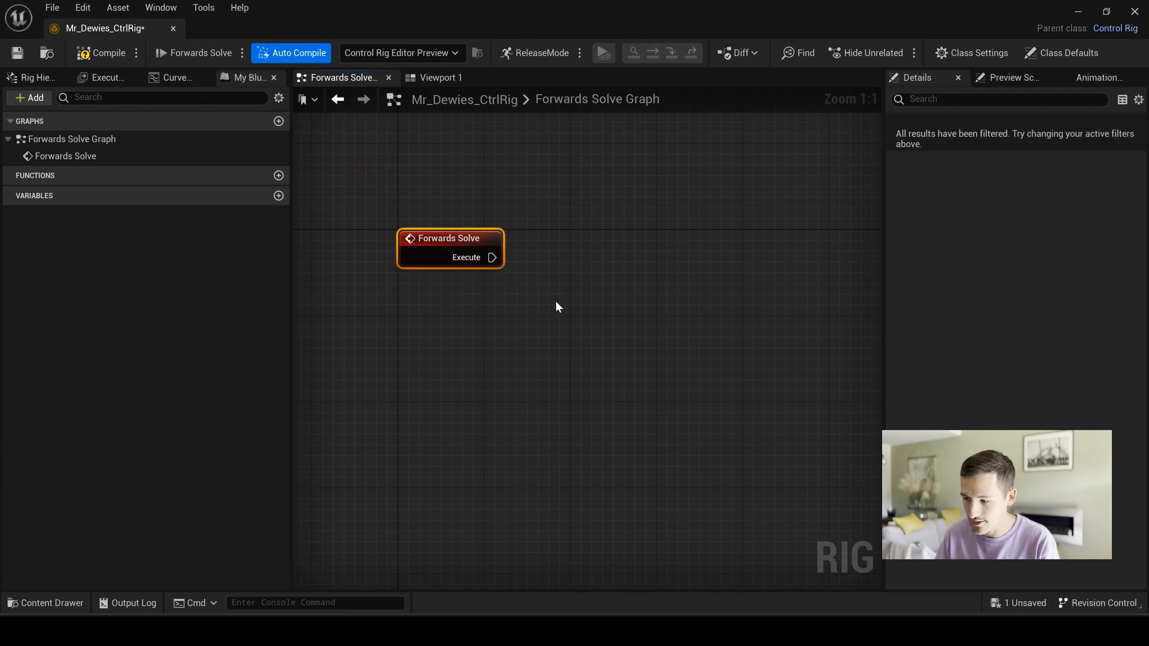
{"action": "right_click", "coordinate": [434, 337]}
{"action": "type", "text": "back"}
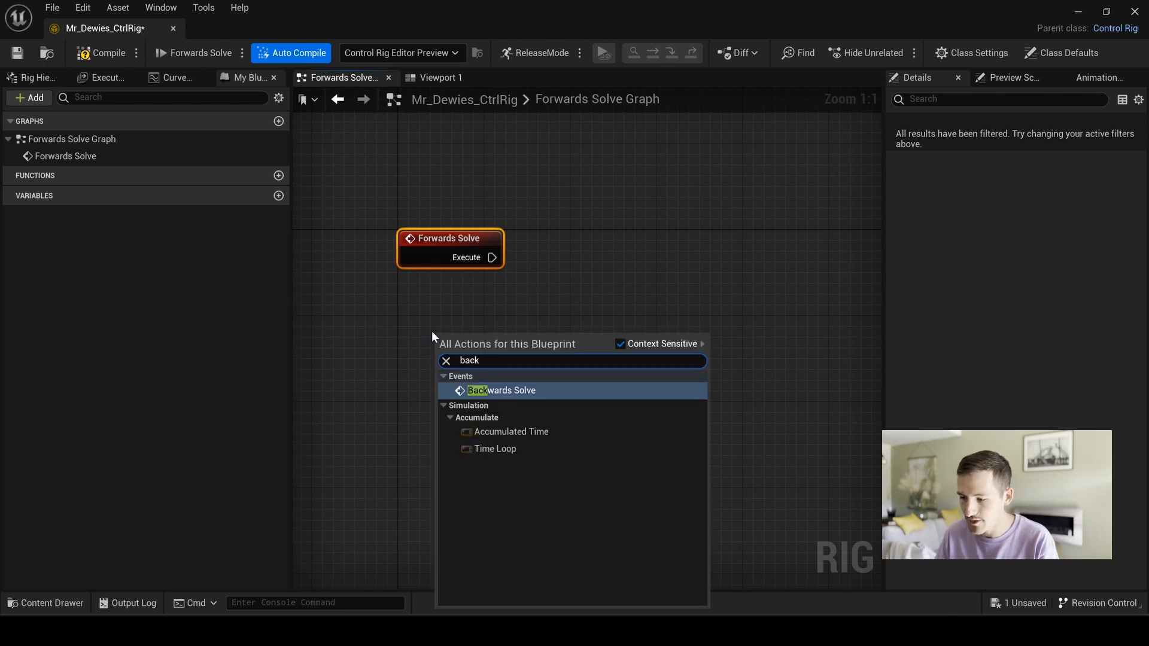
{"action": "left_click", "coordinate": [570, 390]}
{"action": "left_click_drag", "start_coordinate": [493, 330], "coordinate": [458, 319]}
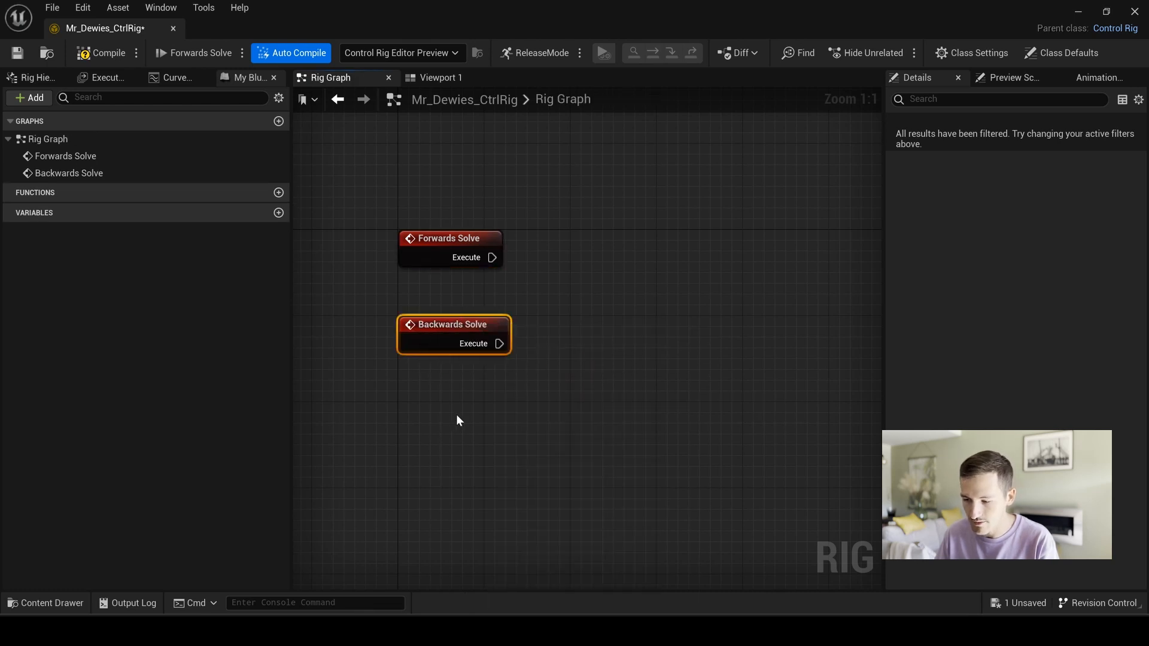
Add a Construction Event below the Backwards Solve node in the rig graph
{"action": "left_click", "coordinate": [467, 402]}
{"action": "right_click", "coordinate": [448, 389]}
{"action": "type", "text": "constru"}
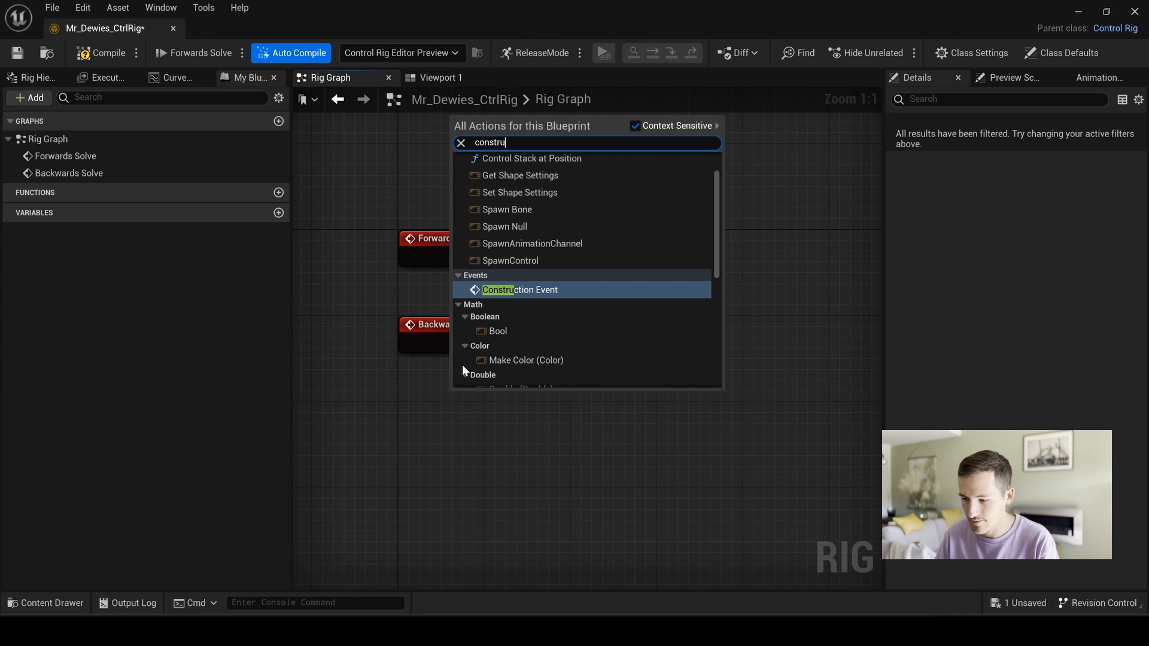
{"action": "key", "text": "Return"}
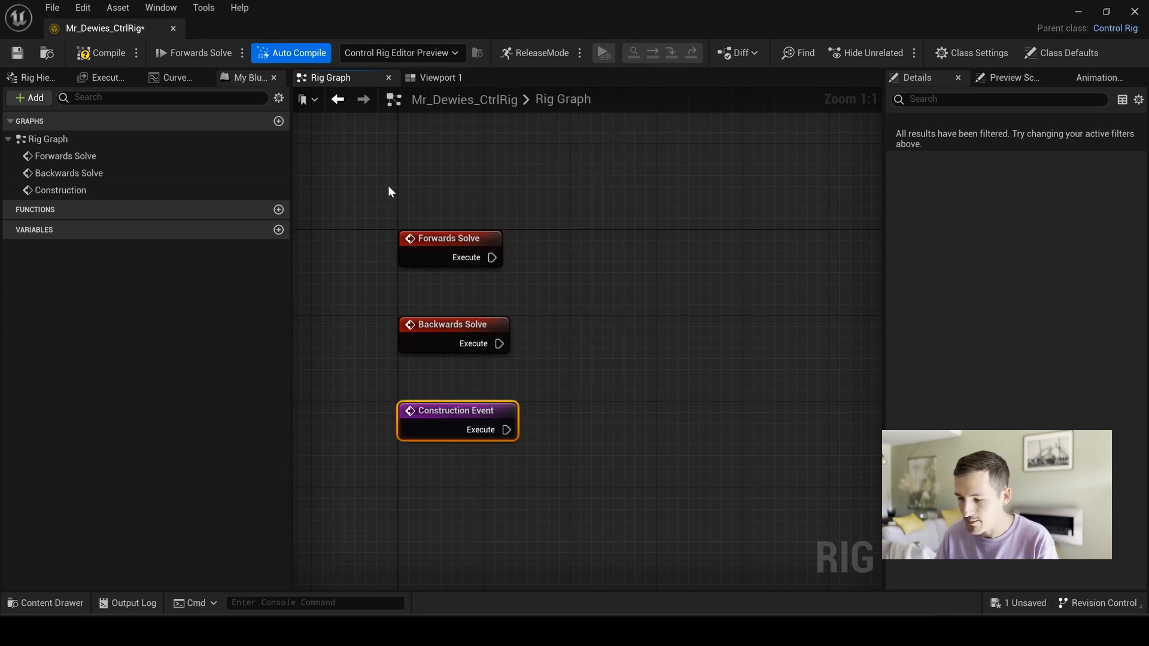
Delete the Backwards Solve and Construction Event nodes, keeping only Forwards Solve in the graph
{"action": "left_click_drag", "start_coordinate": [359, 173], "coordinate": [676, 288]}
{"action": "left_click_drag", "start_coordinate": [364, 291], "coordinate": [797, 382]}
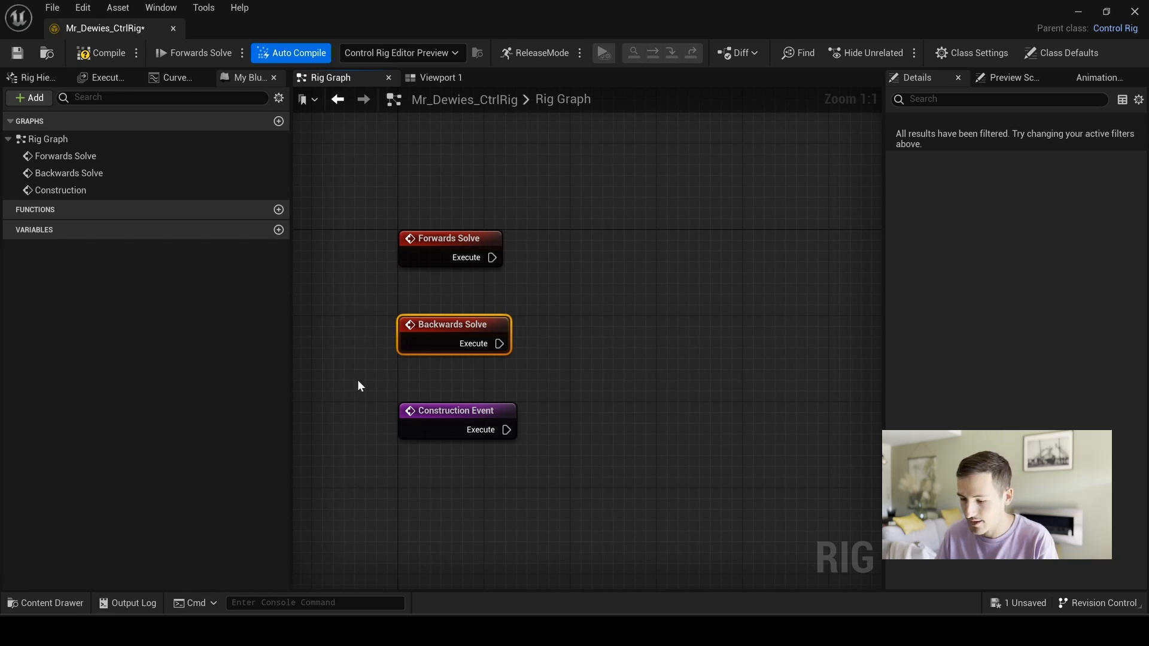
{"action": "left_click_drag", "start_coordinate": [358, 381], "coordinate": [716, 490]}
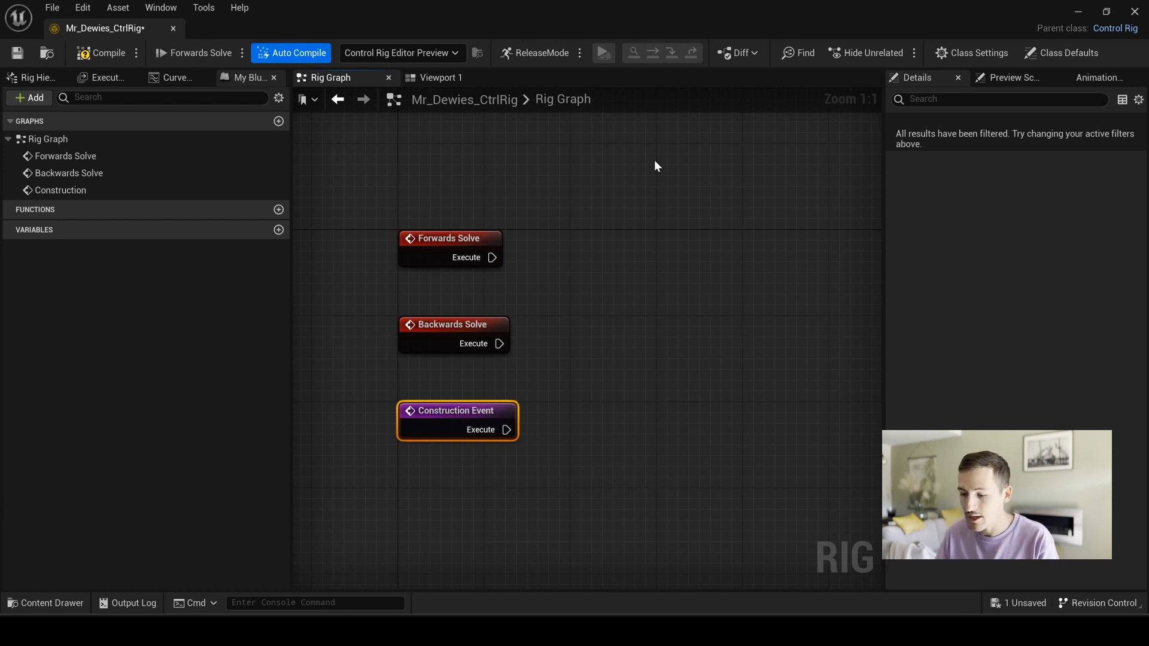
{"action": "left_click_drag", "start_coordinate": [654, 160], "coordinate": [313, 499]}
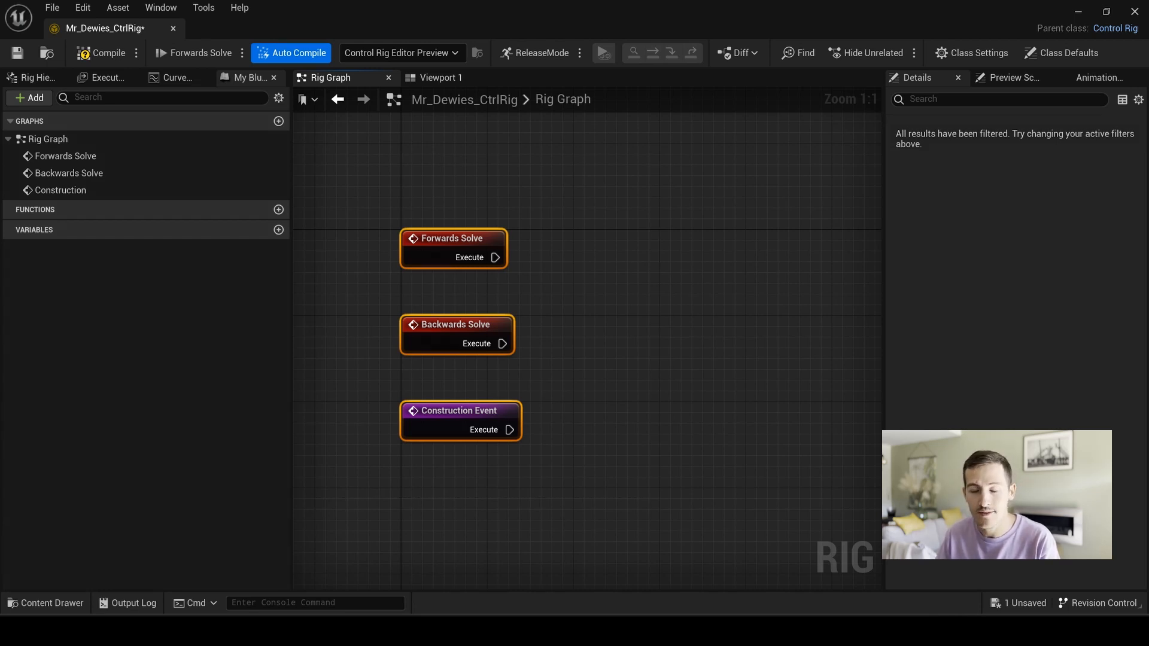
{"action": "left_click_drag", "start_coordinate": [660, 482], "coordinate": [379, 304]}
{"action": "key", "text": "Delete"}
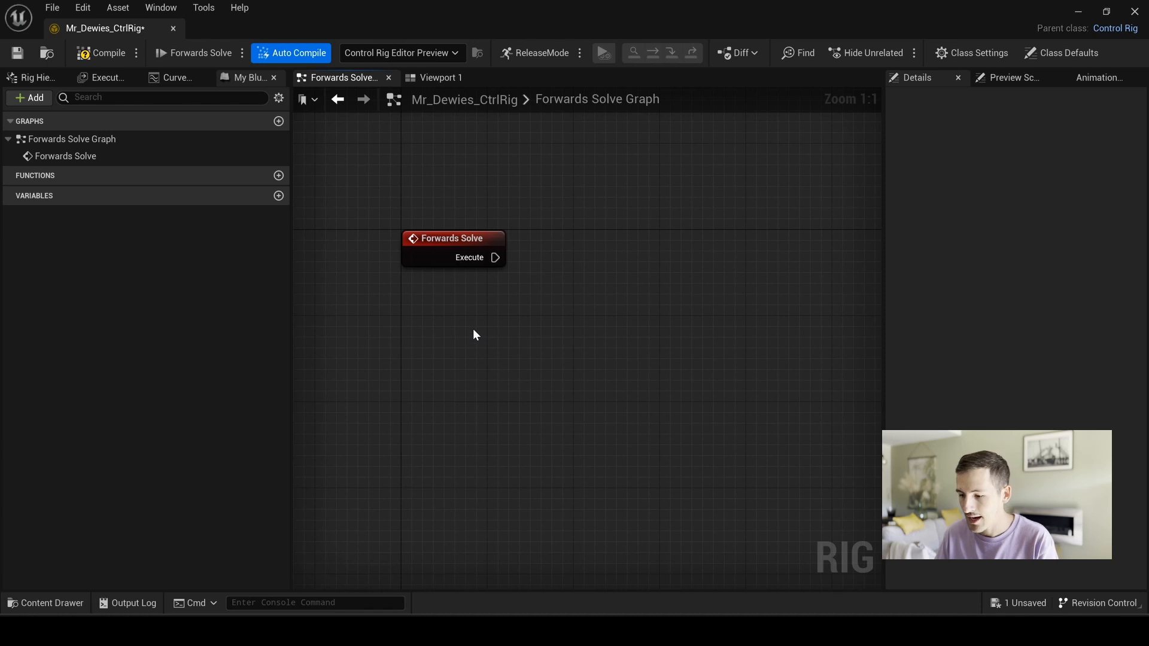
Switch from the graph to the 3D viewport and inspect the character from the front
{"action": "right_click_drag", "start_coordinate": [472, 329], "coordinate": [477, 383]}
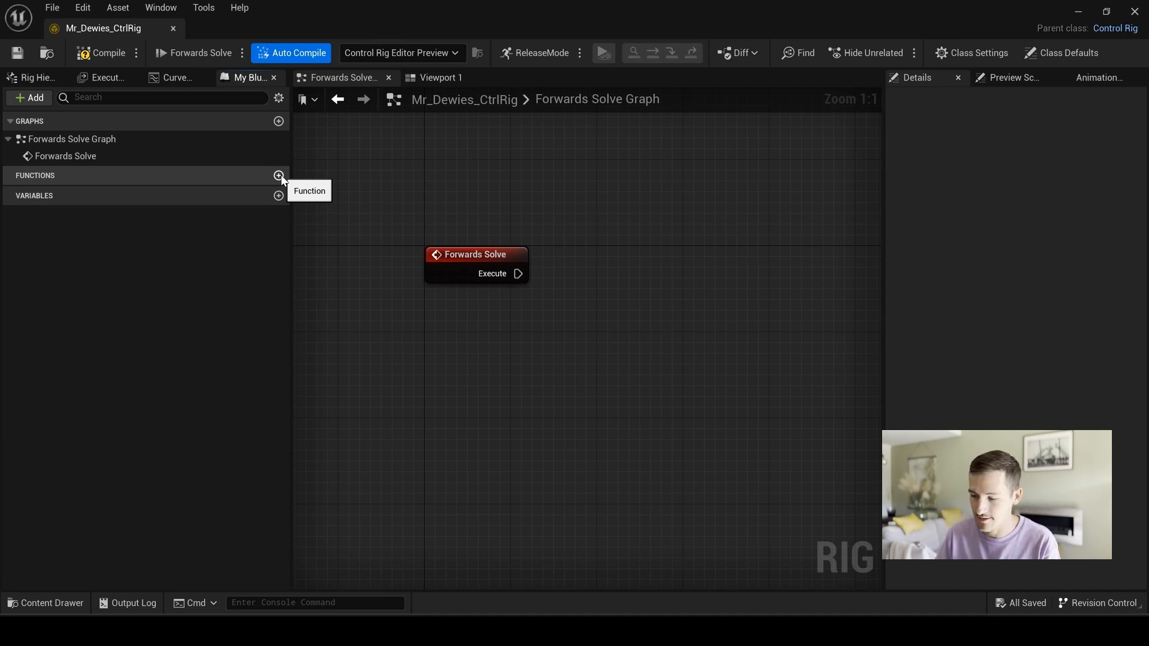
{"action": "left_click", "coordinate": [415, 77]}
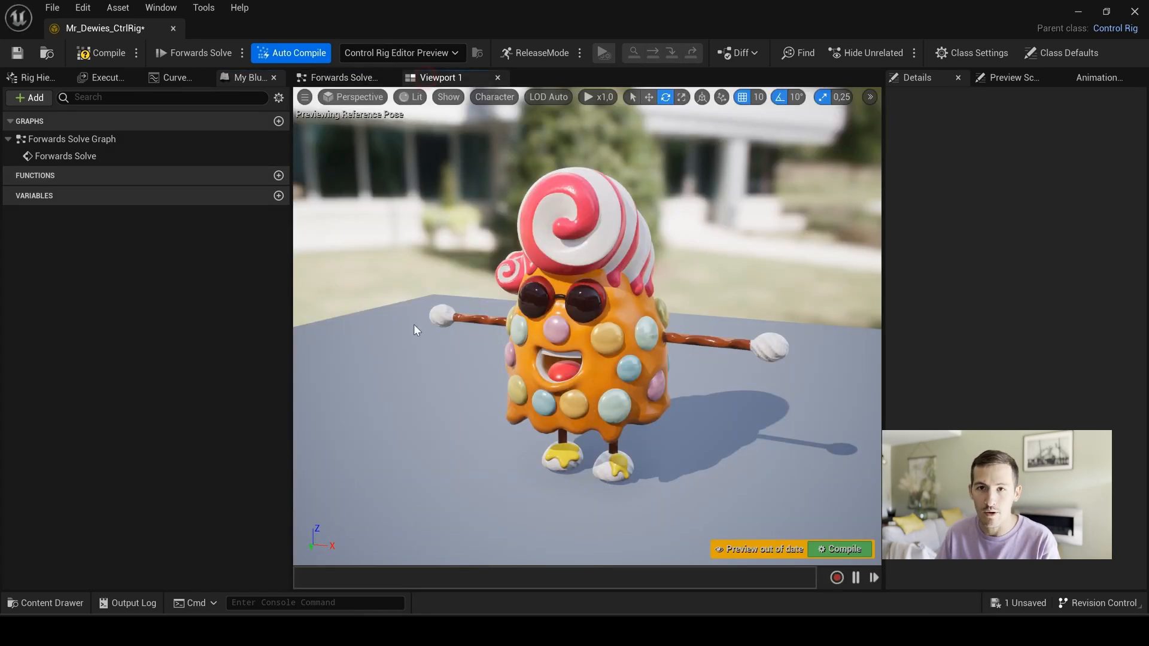
{"action": "right_click_drag", "start_coordinate": [706, 358], "coordinate": [739, 382]}
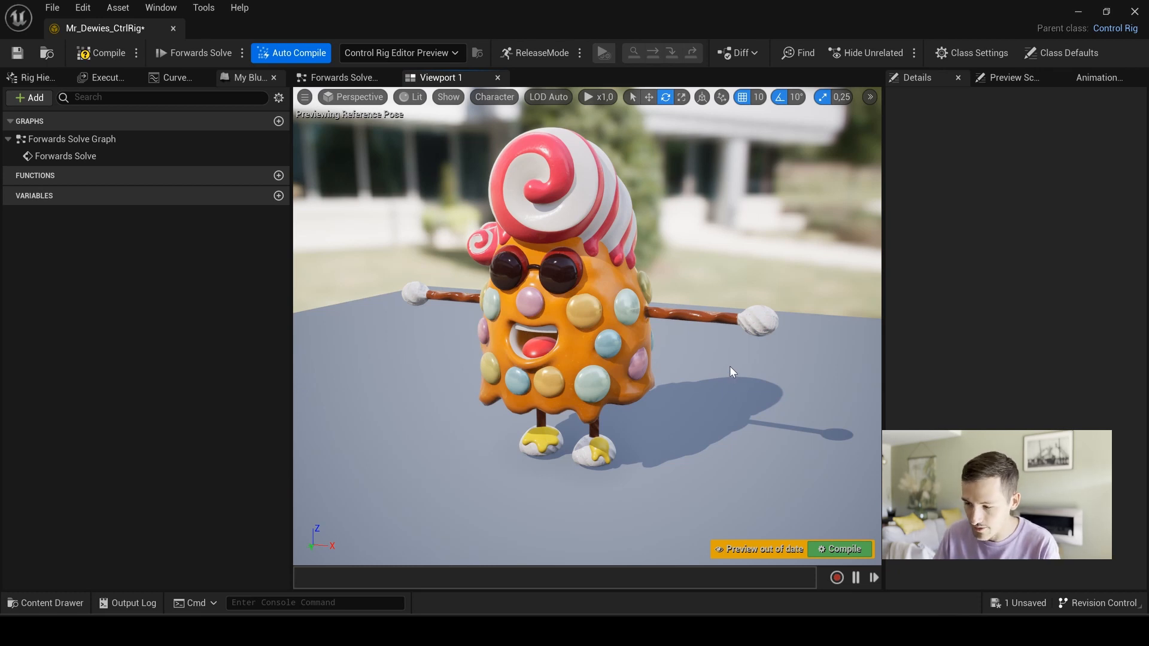
{"action": "mouse_move", "coordinate": [722, 382]}
{"action": "right_mouse_down"}
{"action": "mouse_move", "coordinate": [682, 374]}
{"action": "mouse_move", "coordinate": [714, 376]}
{"action": "mouse_move", "coordinate": [683, 375]}
{"action": "mouse_move", "coordinate": [701, 376]}
{"action": "right_mouse_up"}
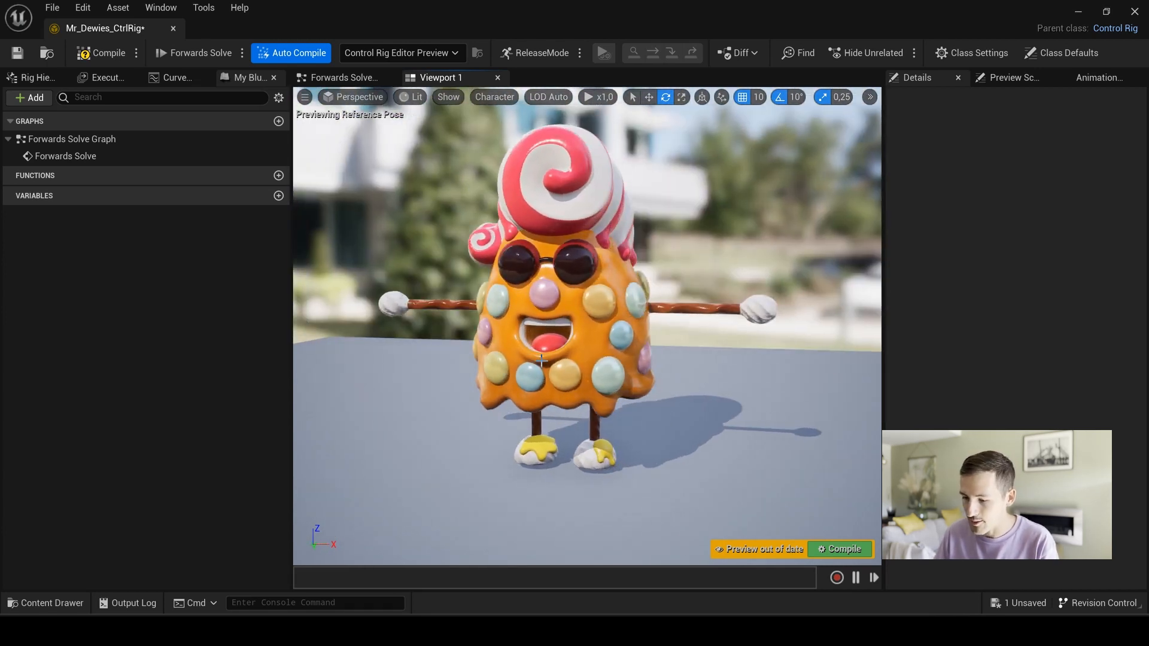
Bring up the rig hierarchy and draw the bones of the full hierarchy on the character in the viewport
{"action": "left_click", "coordinate": [28, 78]}
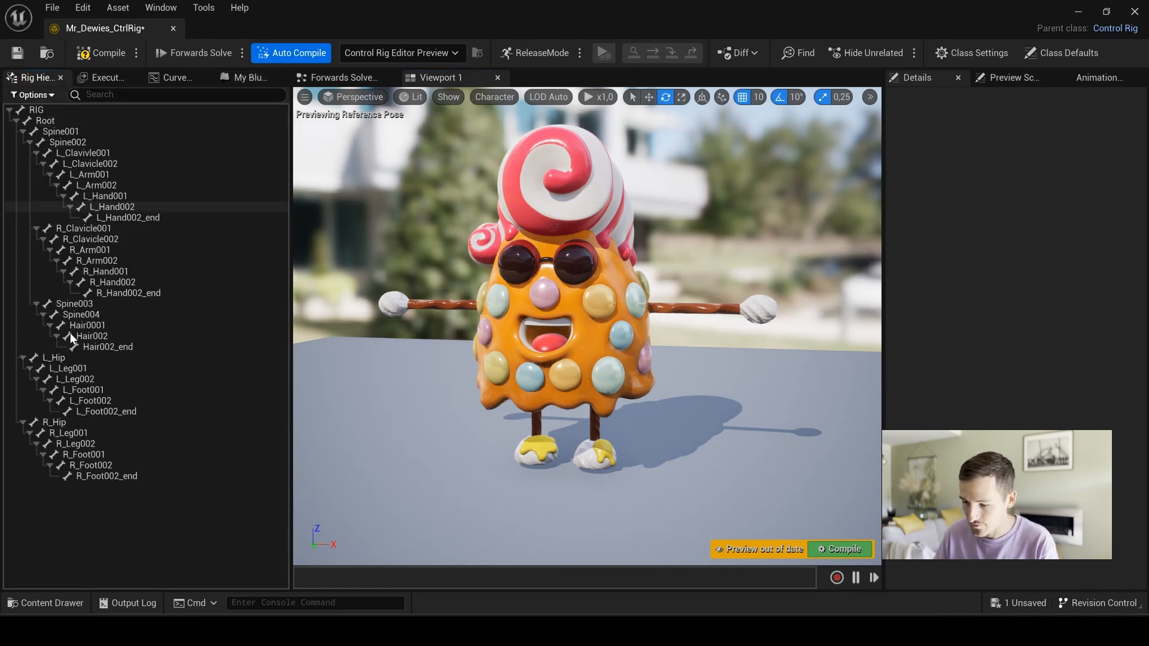
{"action": "left_click", "coordinate": [493, 97]}
{"action": "mouse_move", "coordinate": [560, 164]}
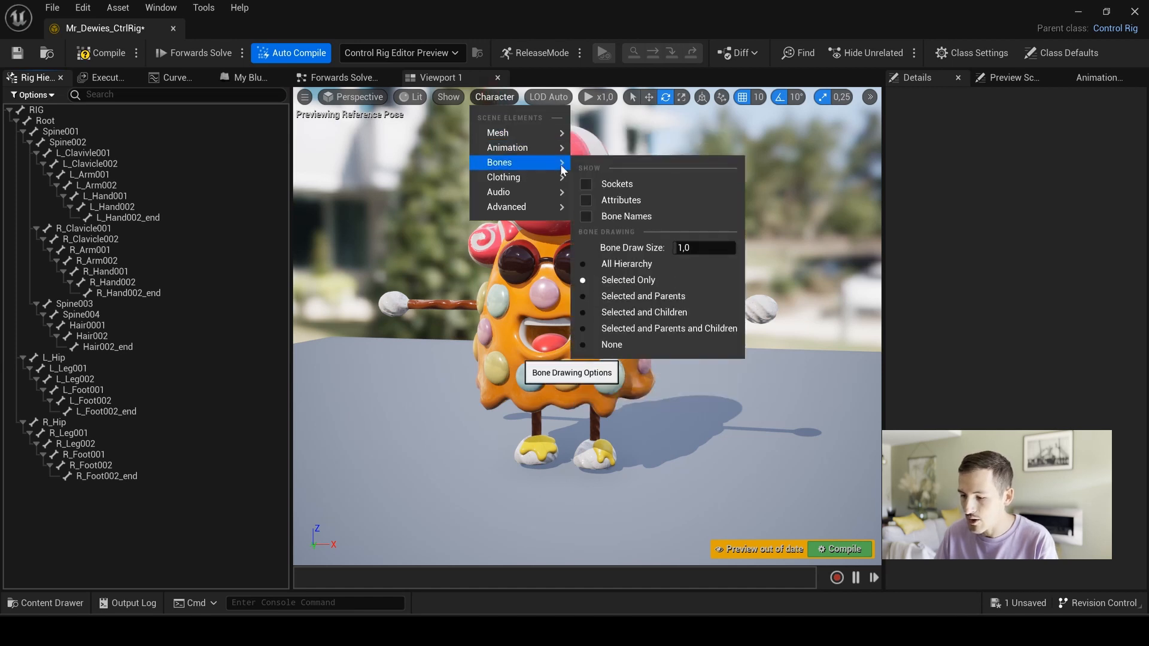
{"action": "left_click", "coordinate": [609, 268]}
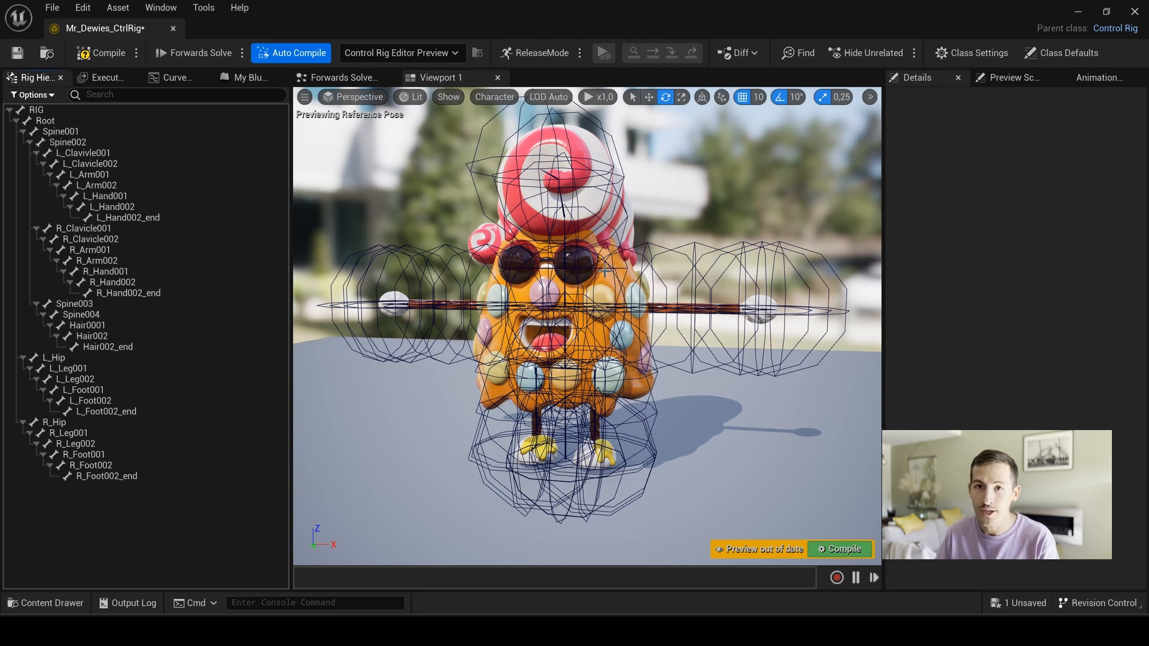
{"action": "left_click_drag", "start_coordinate": [606, 270], "coordinate": [641, 298]}
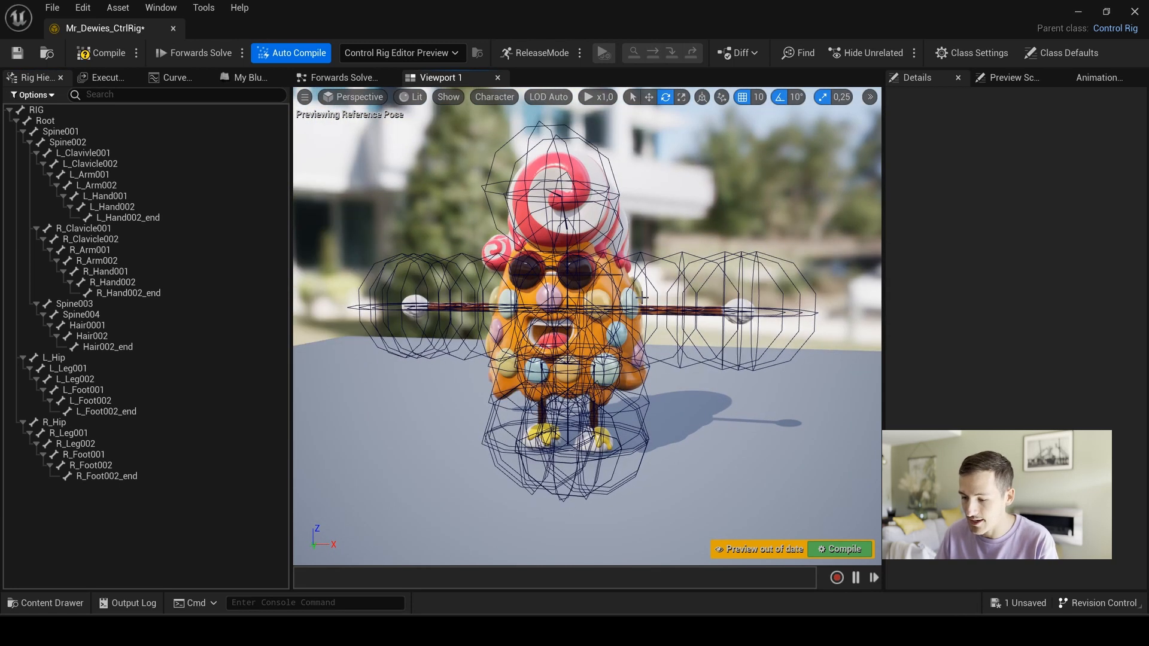
Set the bone draw size in the viewport to 0,1
{"action": "left_click", "coordinate": [494, 97]}
{"action": "mouse_move", "coordinate": [512, 164]}
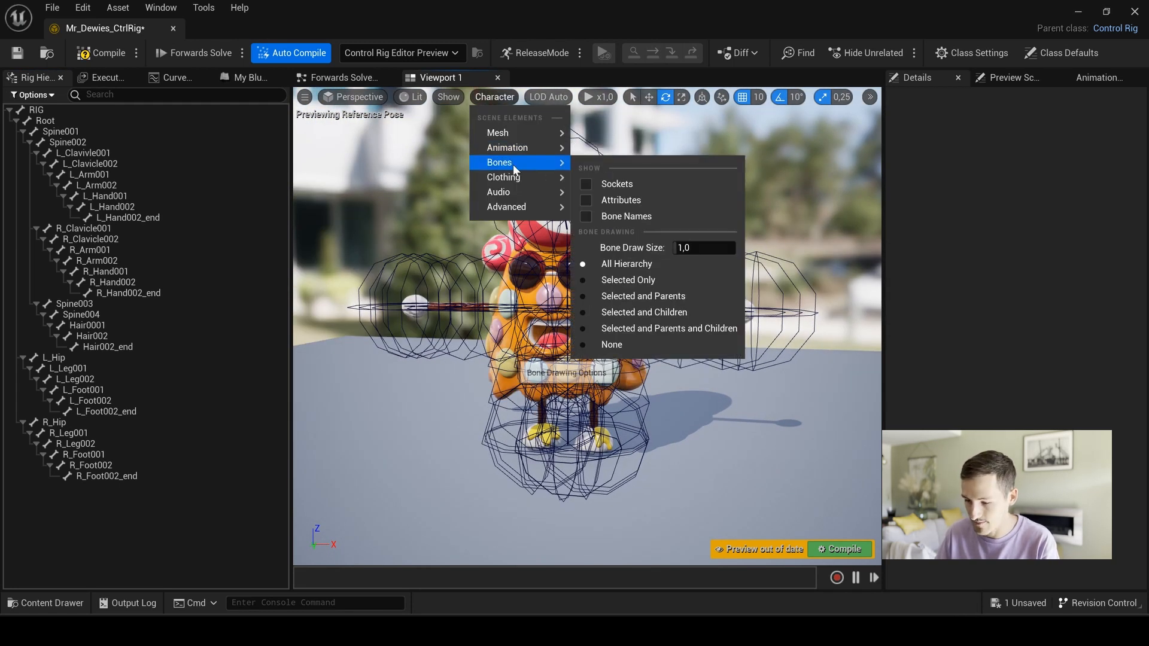
{"action": "left_click", "coordinate": [713, 248]}
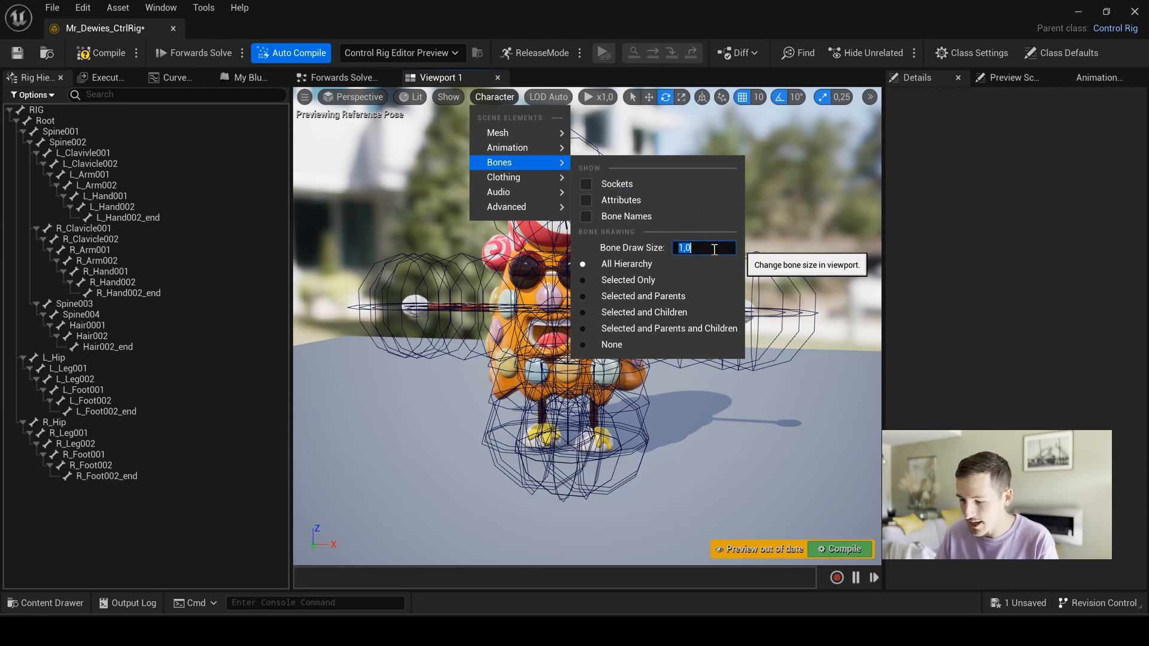
{"action": "type", "text": ".1"}
{"action": "key", "text": "Return"}
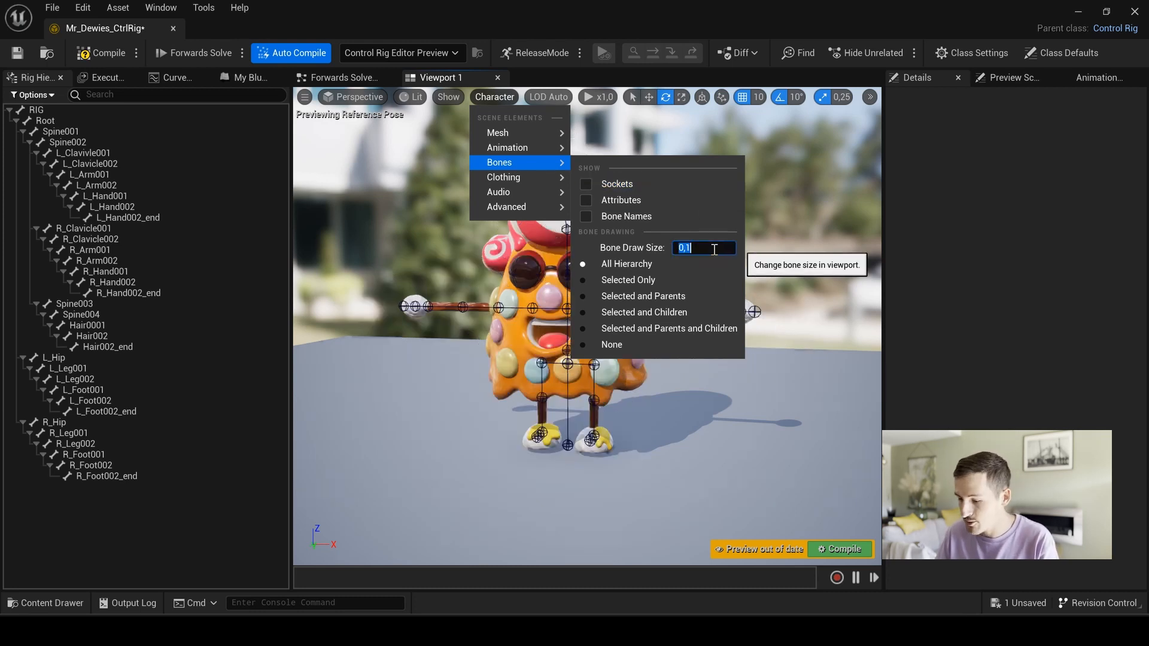
{"action": "left_click", "coordinate": [800, 206]}
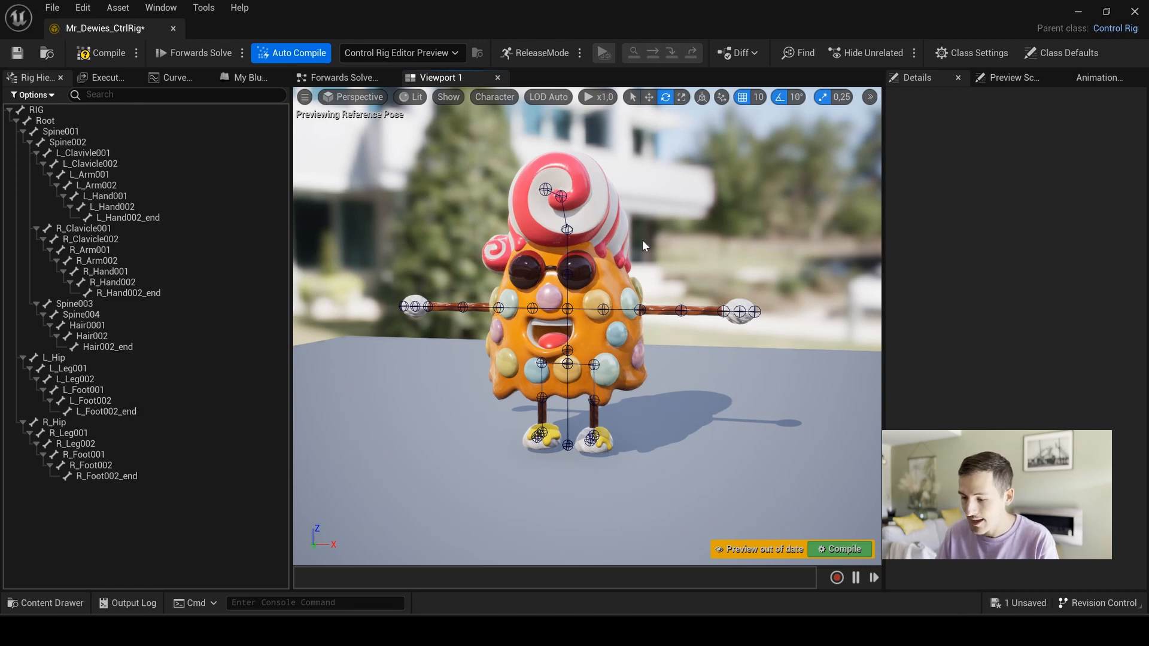
Pin the All Hierarchy and Selected Only bone drawing options as quick toggles in the viewport
{"action": "left_click", "coordinate": [495, 97]}
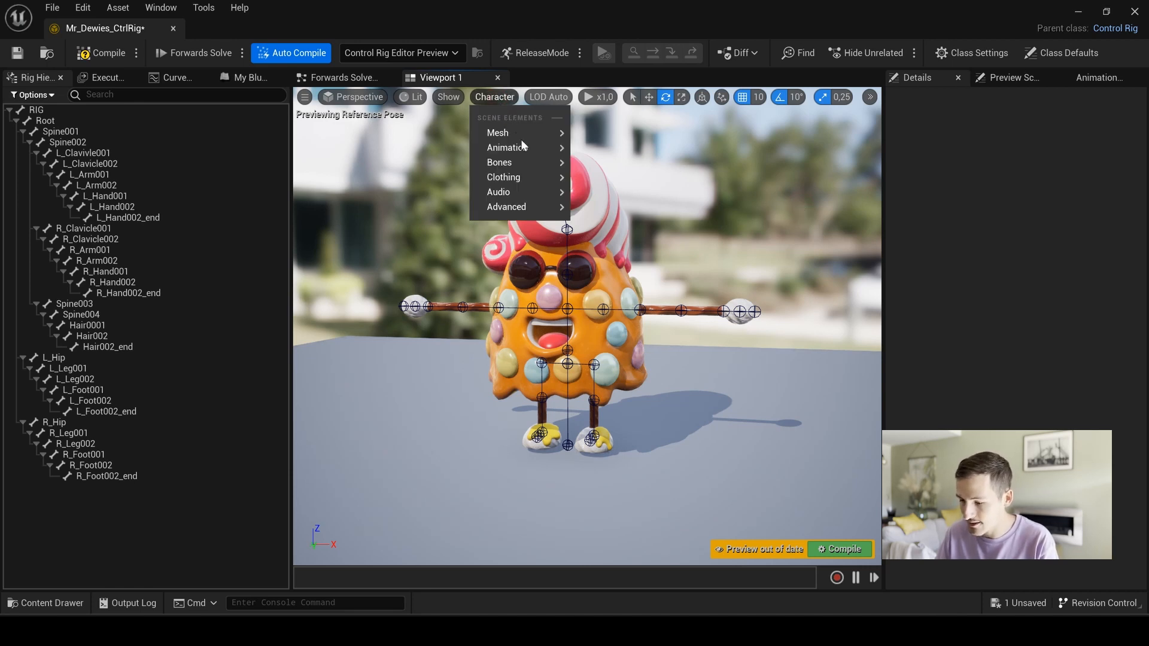
{"action": "mouse_move", "coordinate": [536, 163]}
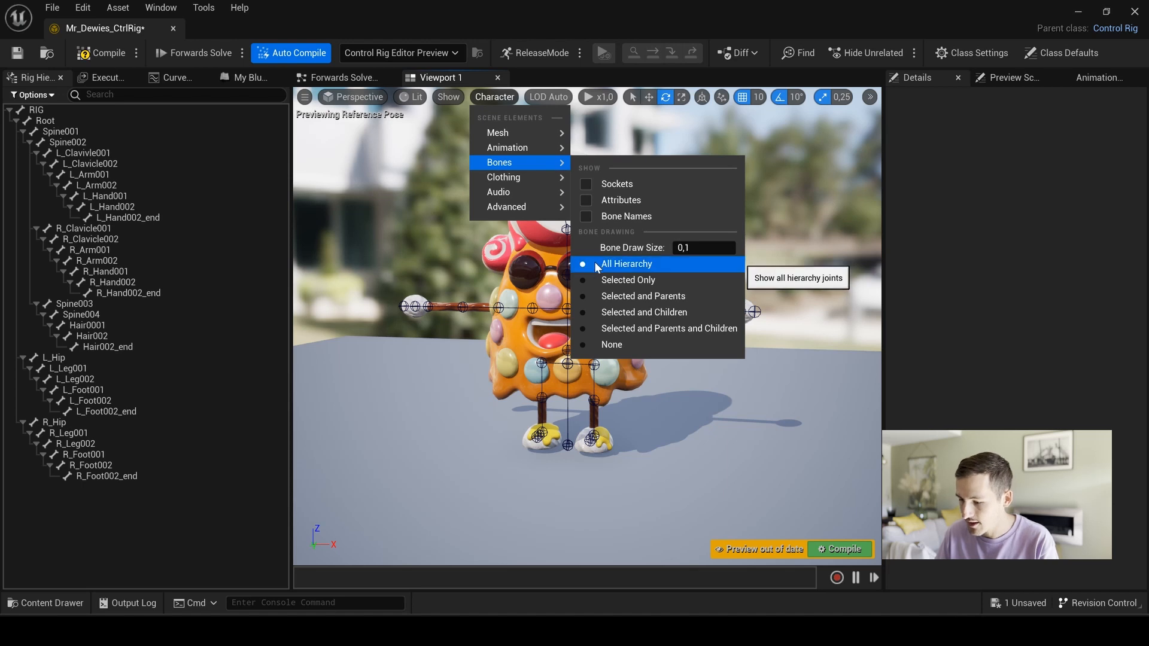
{"action": "left_click", "coordinate": [621, 263]}
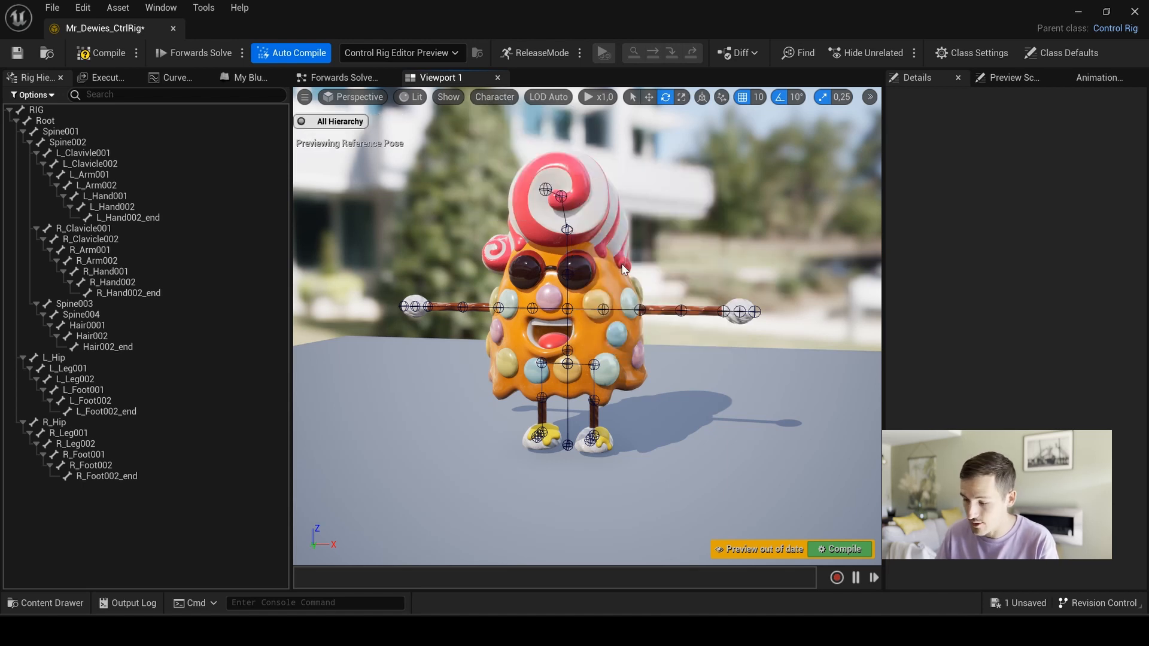
{"action": "left_click", "coordinate": [494, 97]}
{"action": "mouse_move", "coordinate": [505, 162]}
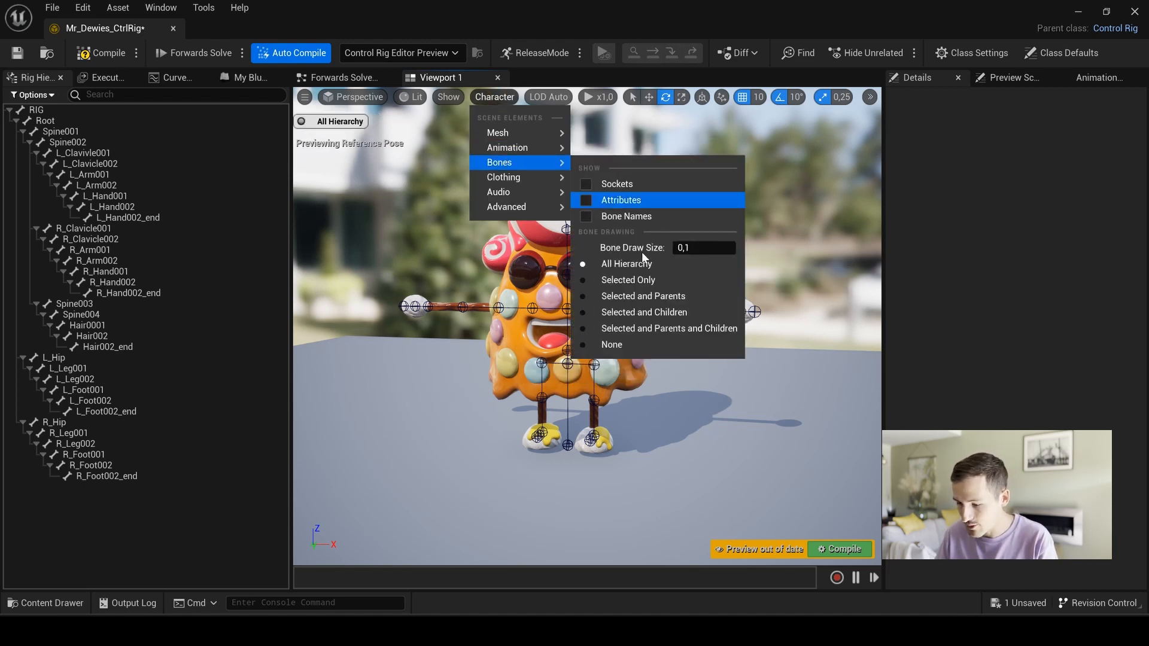
{"action": "left_click", "coordinate": [616, 280]}
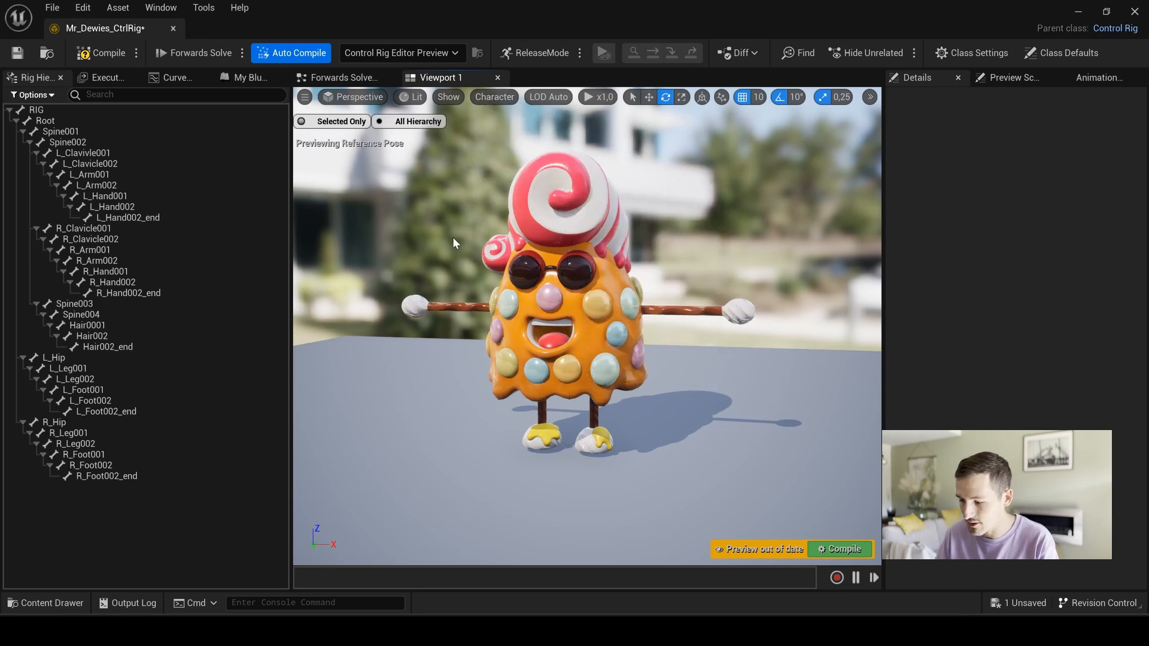
Switch the bone drawing between Selected Only and All Hierarchy with the pinned toggles, ending on All Hierarchy
{"action": "left_click", "coordinate": [407, 121]}
{"action": "left_click", "coordinate": [331, 120]}
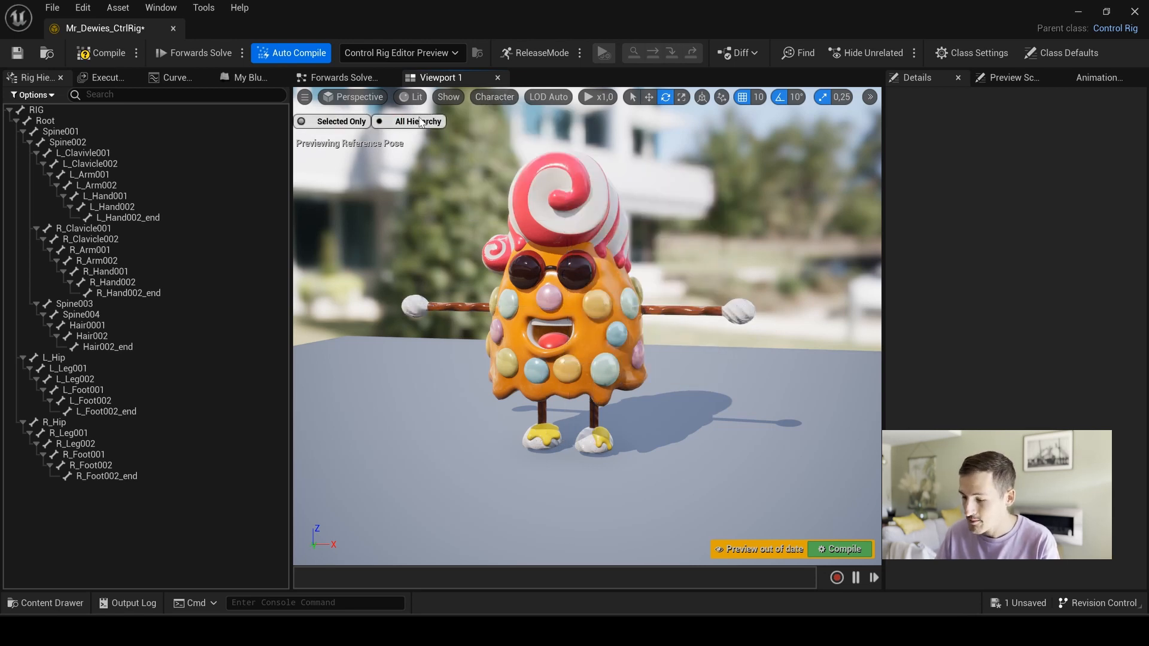
{"action": "left_click", "coordinate": [413, 120]}
{"action": "left_click", "coordinate": [380, 119]}
{"action": "left_click", "coordinate": [333, 121]}
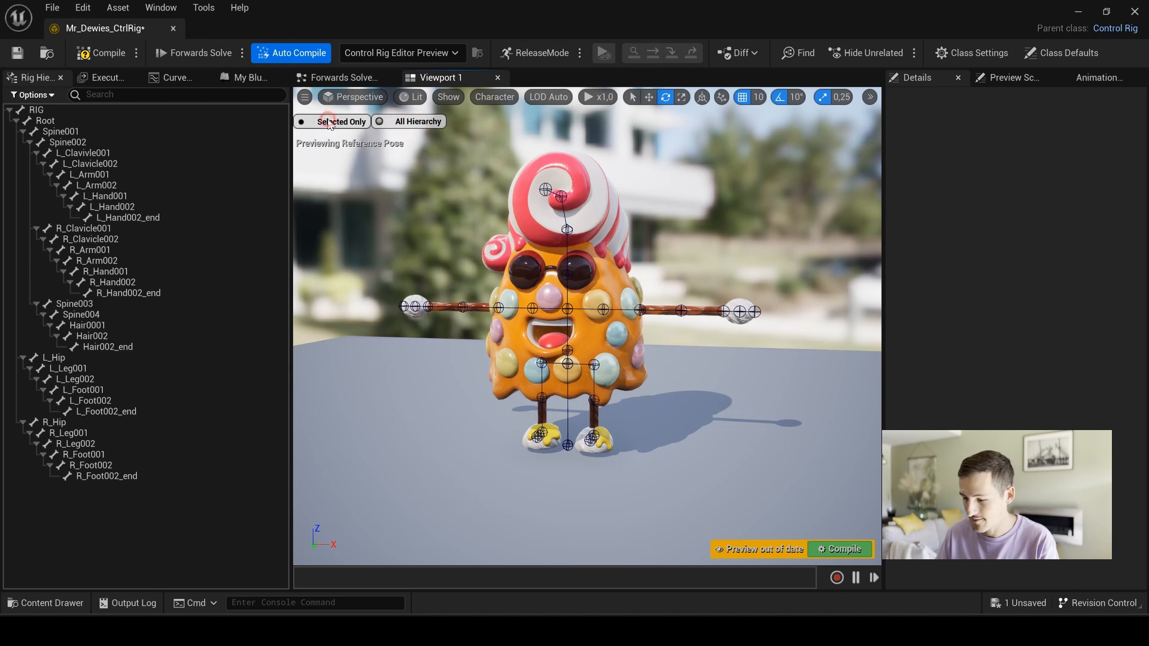
{"action": "left_click", "coordinate": [399, 123]}
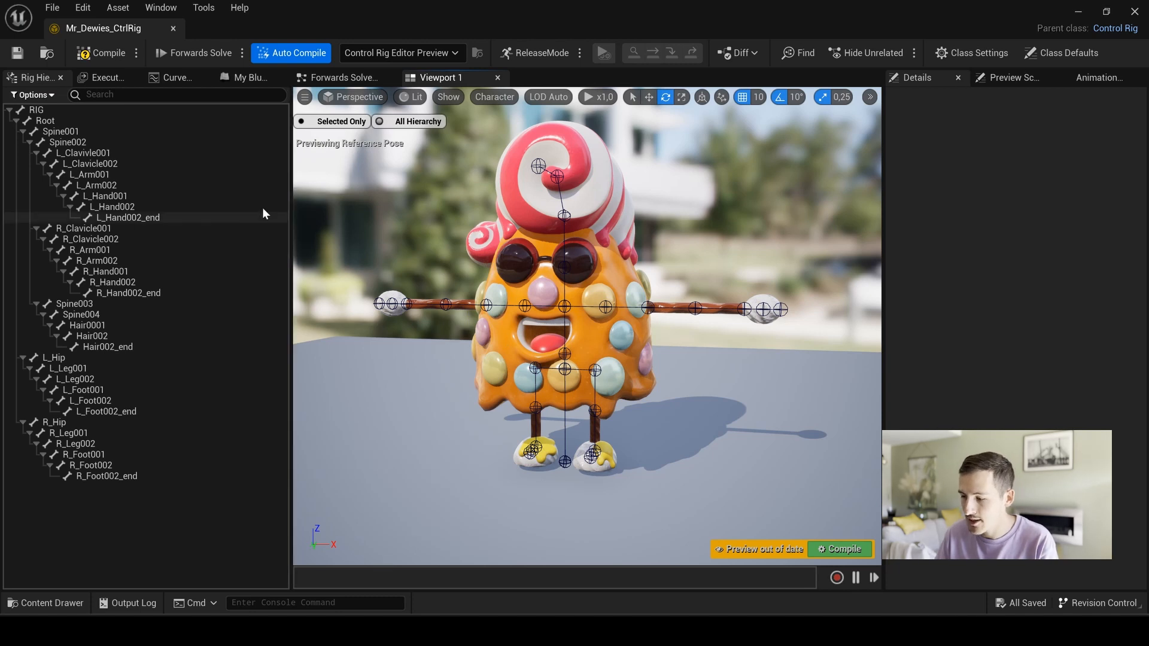
Create a new control from the Root bone in the rig hierarchy and inspect it around the character
{"action": "right_click", "coordinate": [54, 119]}
{"action": "mouse_move", "coordinate": [185, 150]}
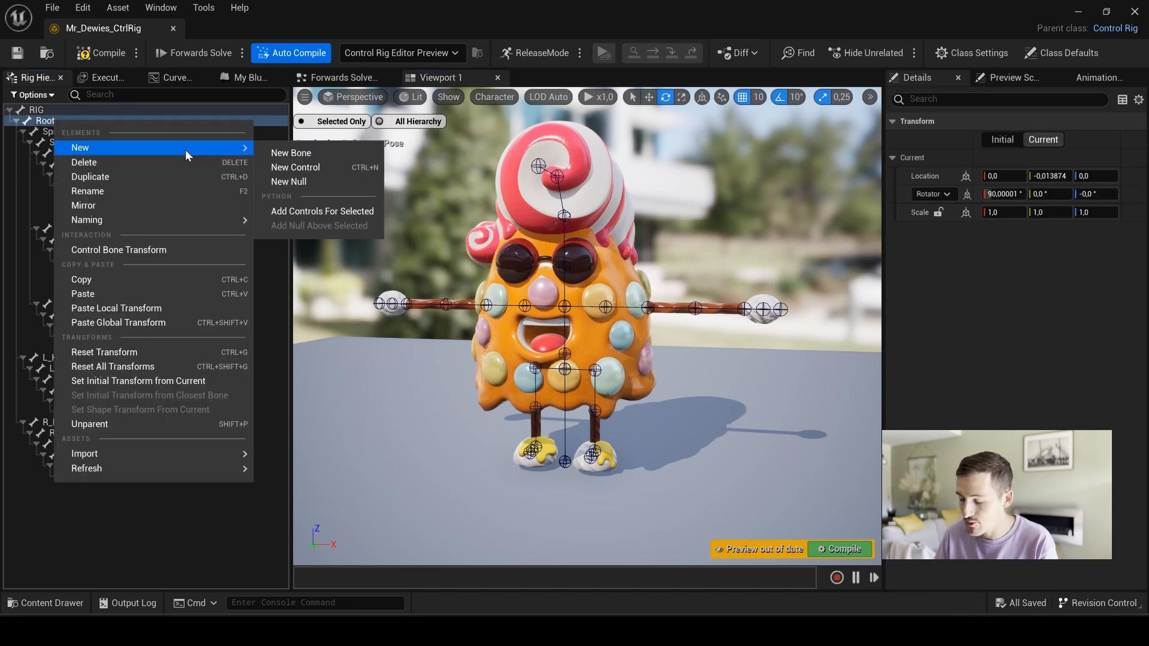
{"action": "left_click", "coordinate": [335, 166]}
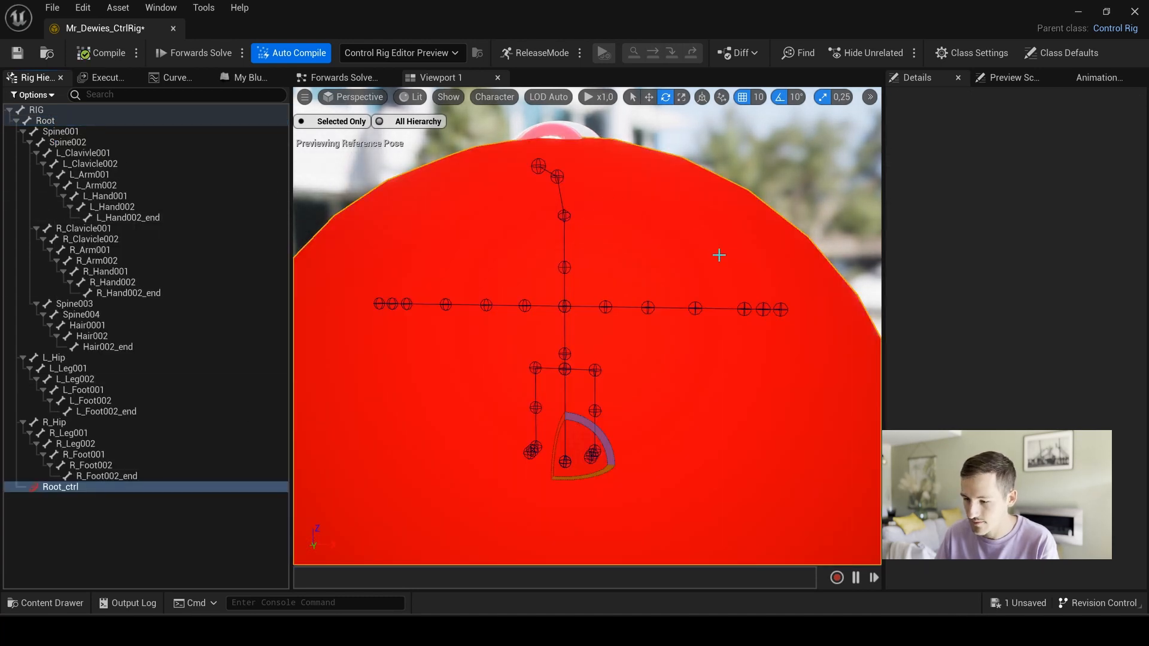
{"action": "scroll", "coordinate": [747, 219], "scroll_direction": "down", "scroll_amount": 5}
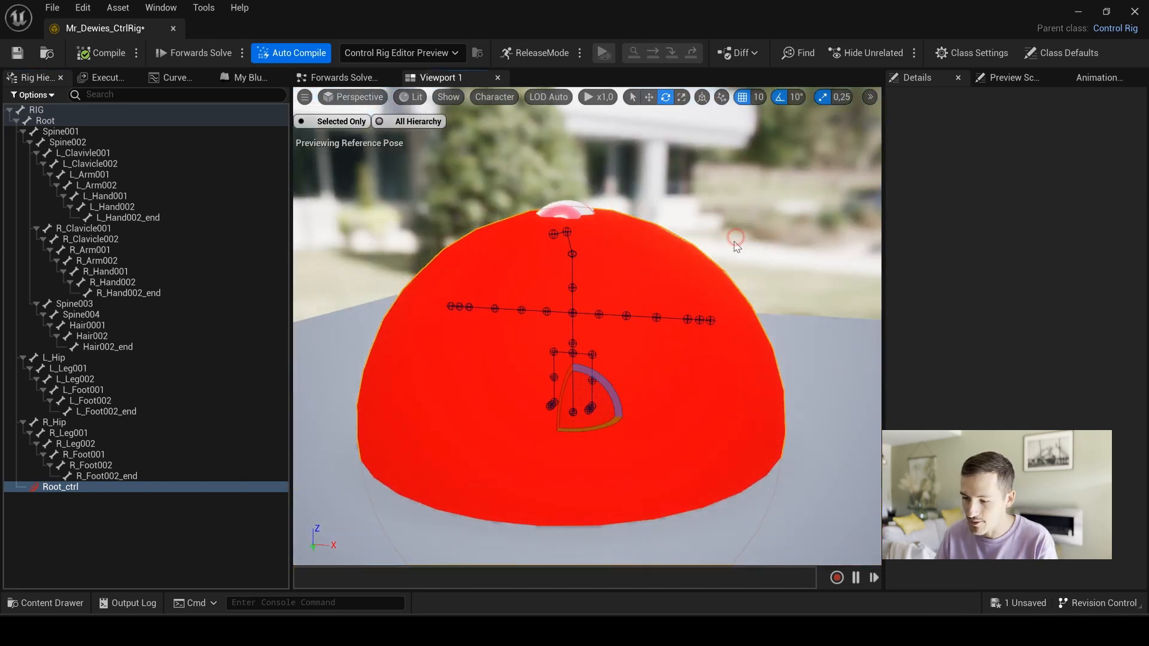
{"action": "scroll", "coordinate": [746, 258], "scroll_direction": "up", "scroll_amount": 2}
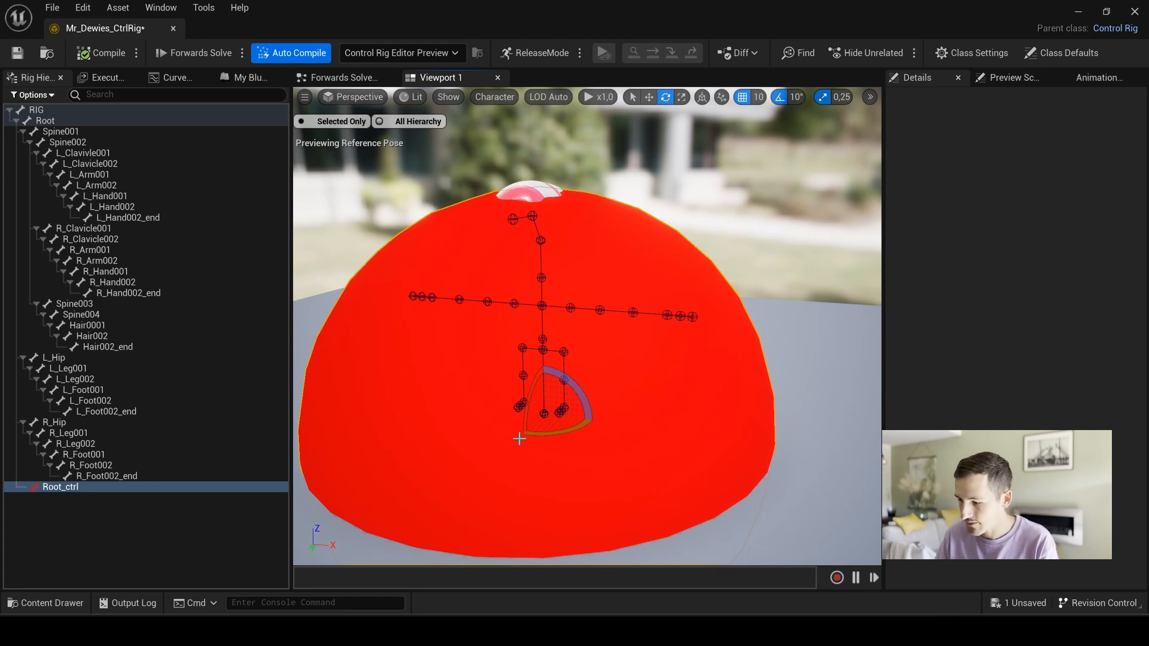
{"action": "left_click", "coordinate": [55, 487]}
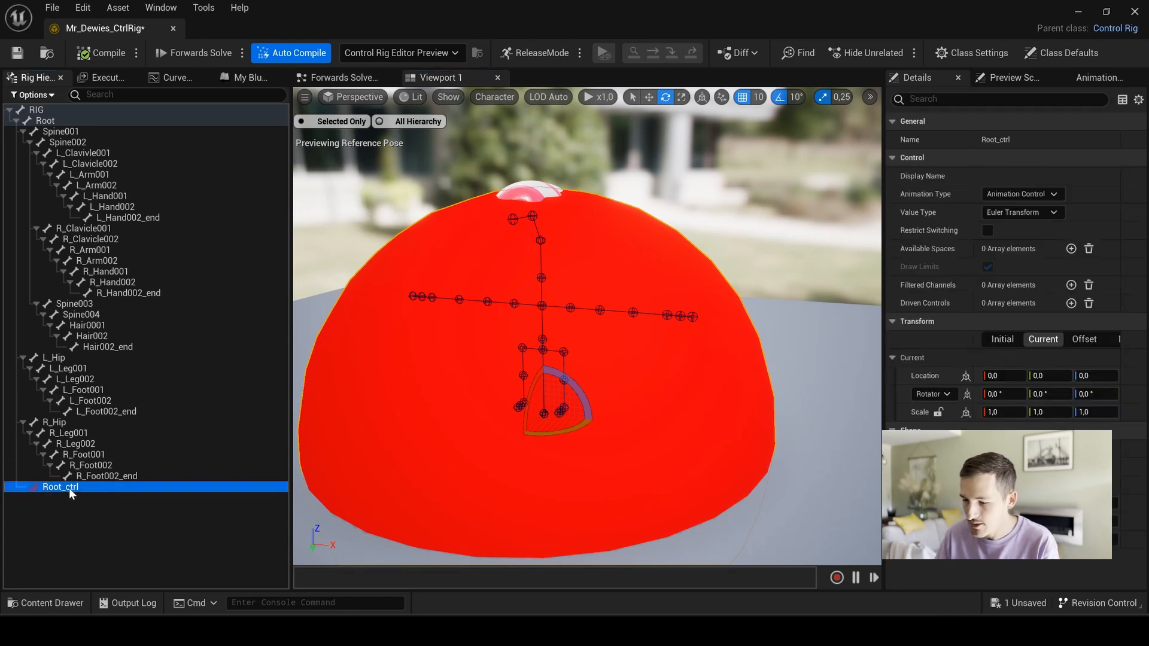
{"action": "left_click", "coordinate": [741, 251]}
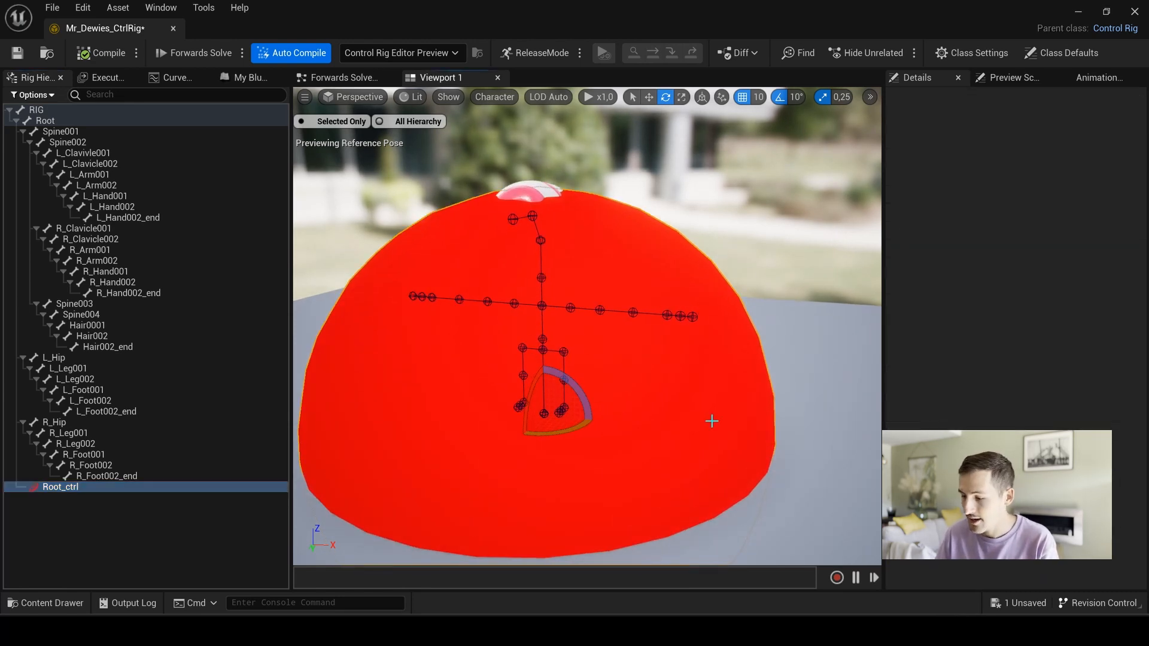
Change the shape of Root_ctrl to RoundedTriangle_Thick
{"action": "left_click", "coordinate": [55, 486]}
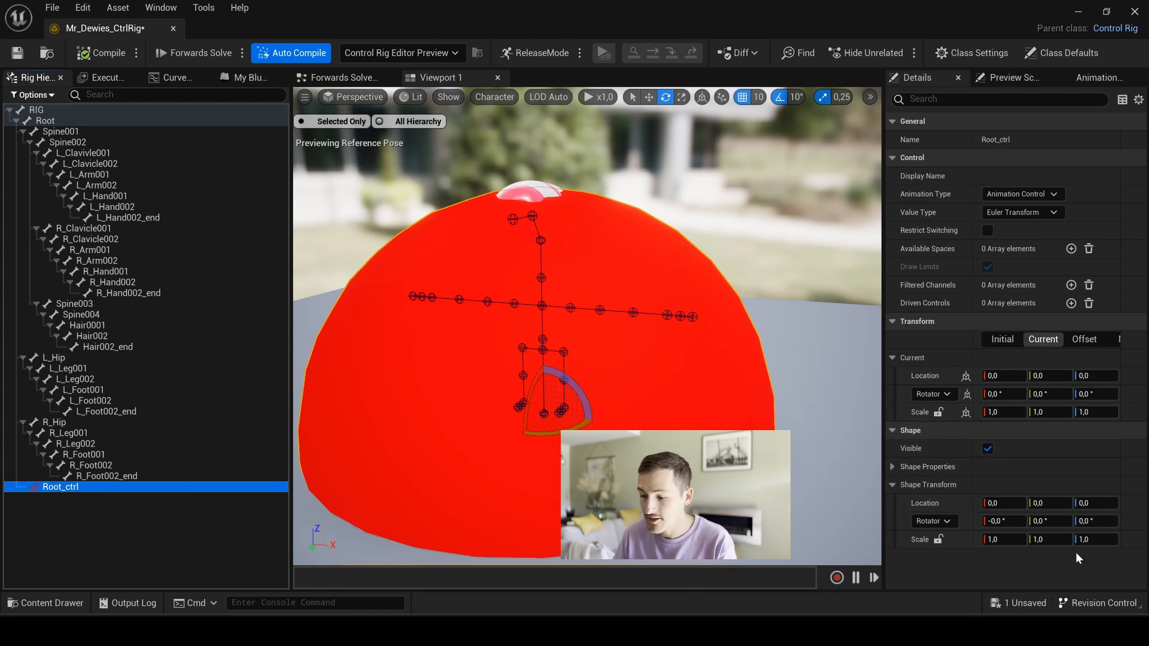
{"action": "left_click", "coordinate": [894, 466]}
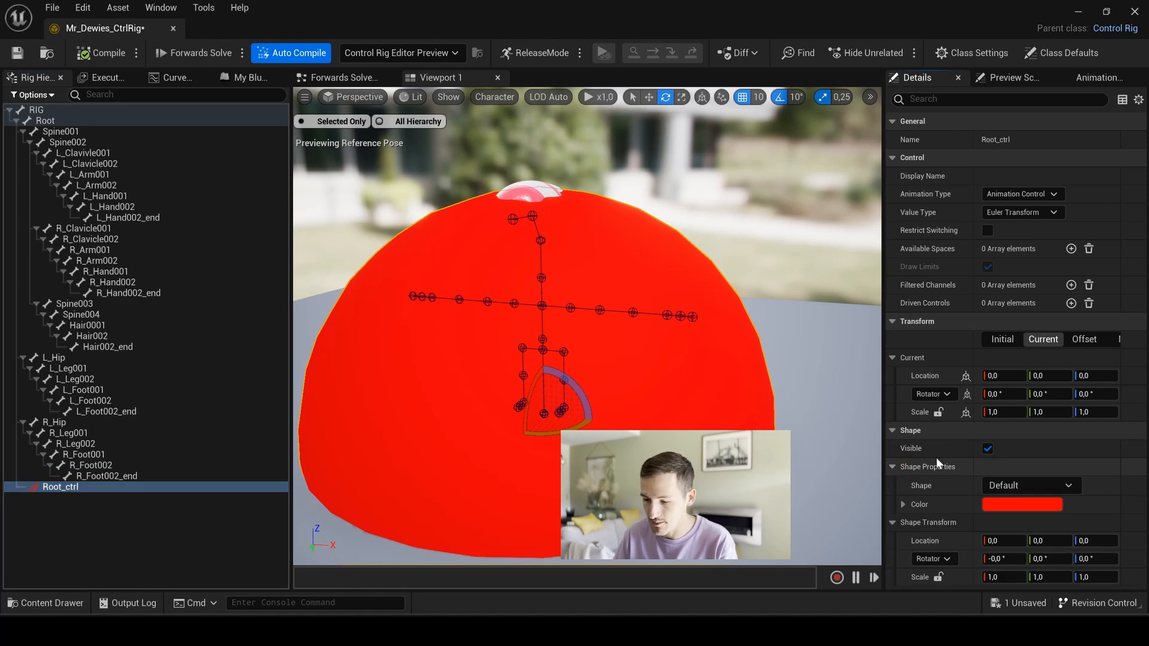
{"action": "left_click", "coordinate": [1036, 487]}
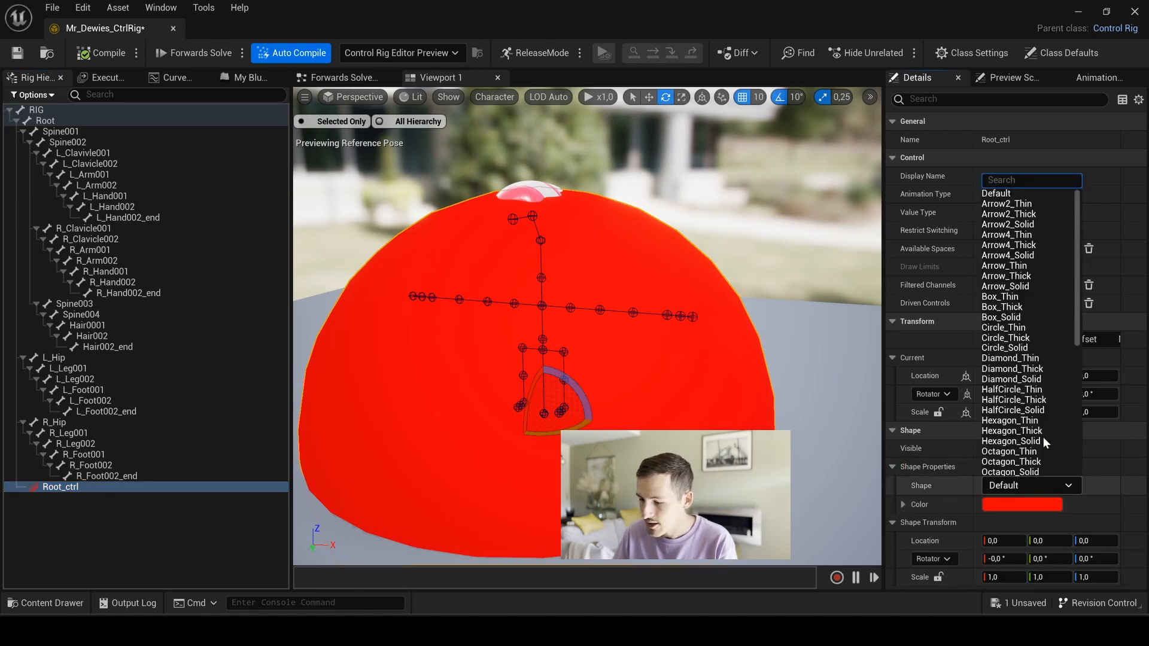
{"action": "type", "text": "rounded"}
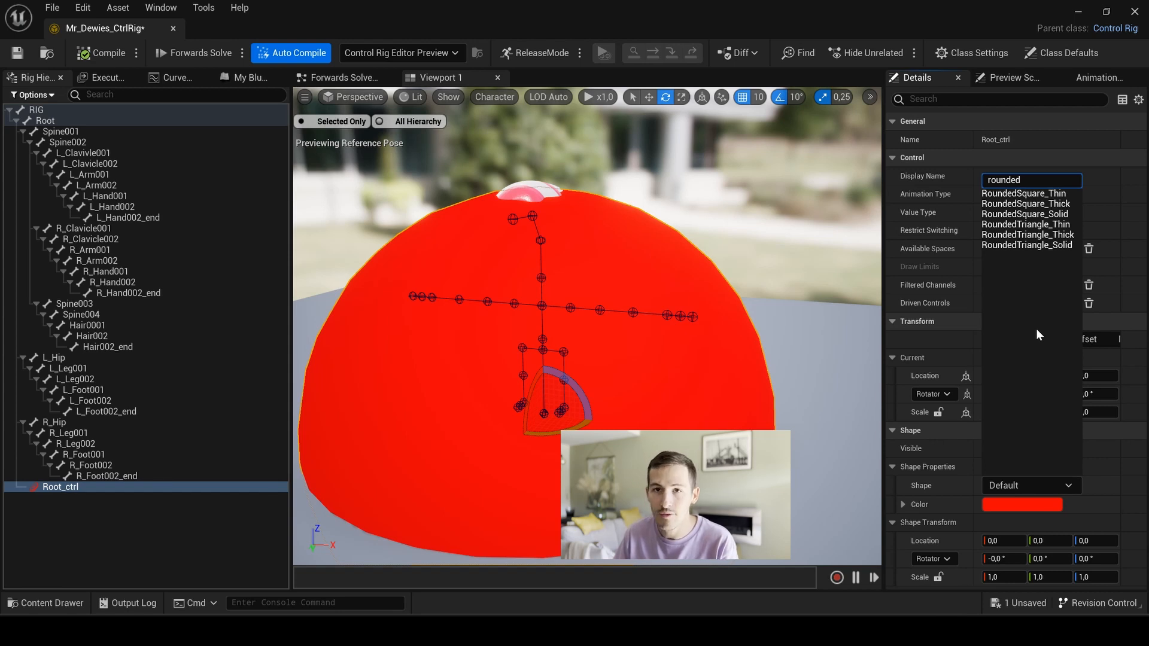
{"action": "left_click", "coordinate": [1040, 235]}
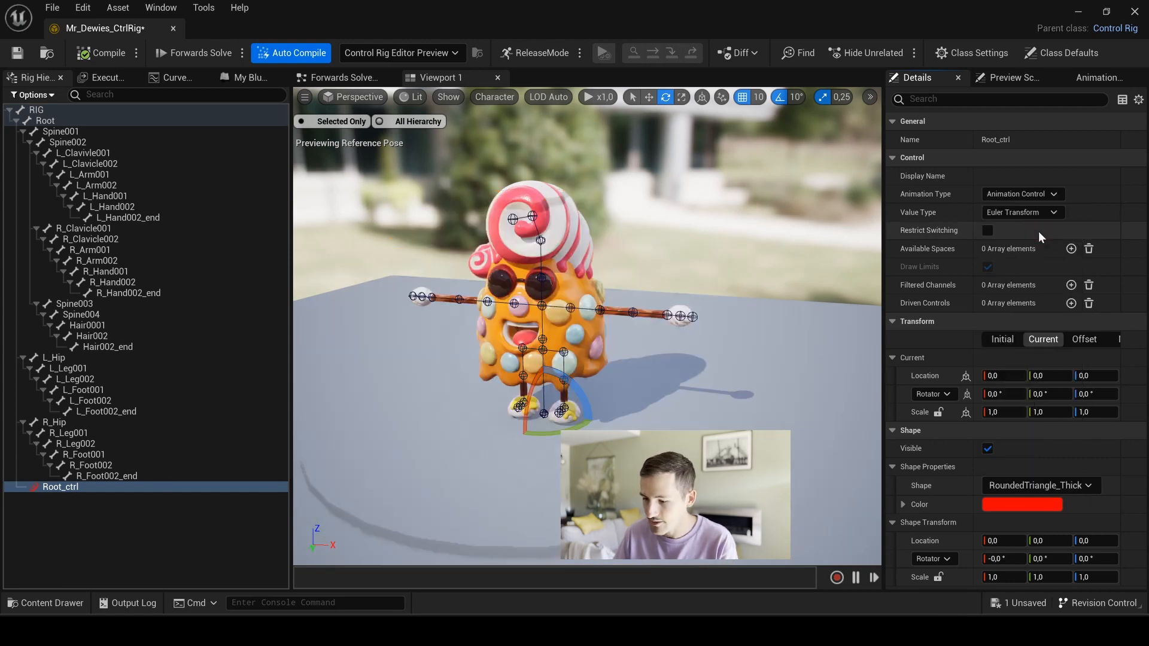
Lock the proportions of the Root_ctrl shape's scale, try 10 and 50, and set it to 0,1 on all axes
{"action": "scroll", "coordinate": [765, 377], "scroll_direction": "down", "scroll_amount": 5}
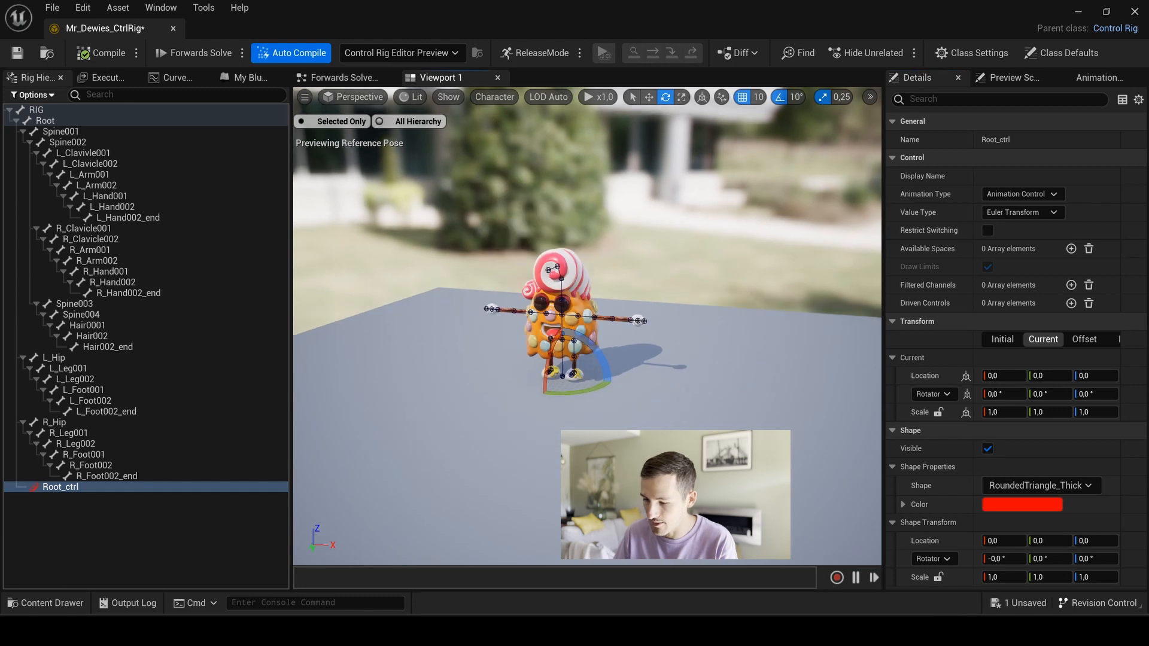
{"action": "scroll", "coordinate": [728, 420], "scroll_direction": "up", "scroll_amount": 6}
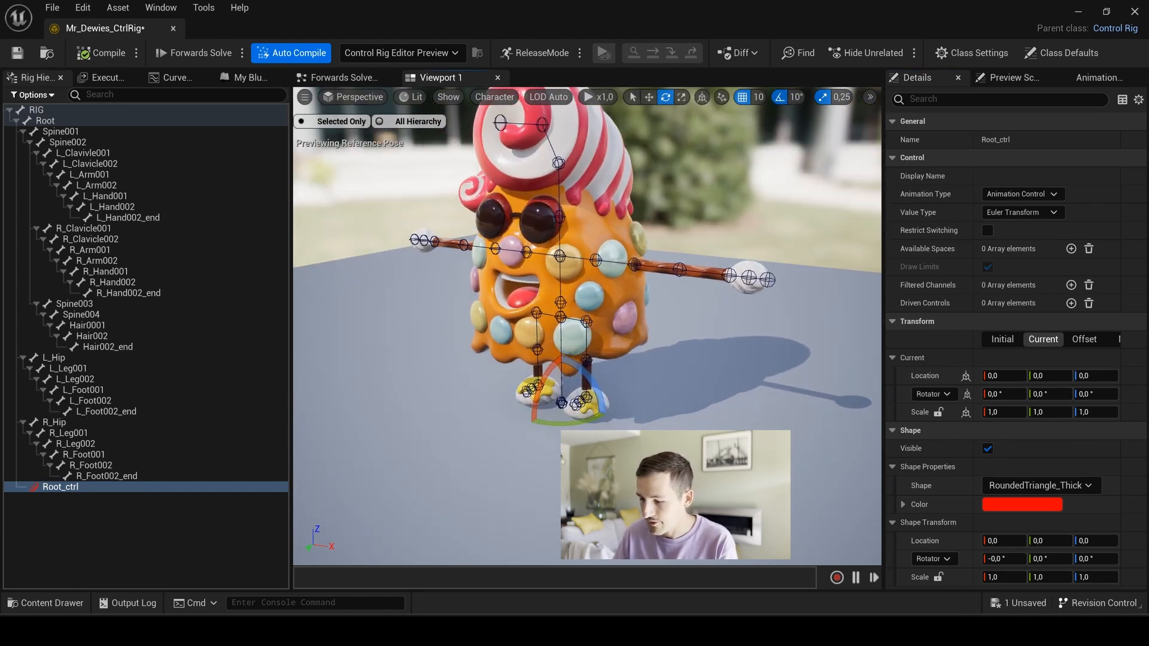
{"action": "left_click", "coordinate": [937, 577]}
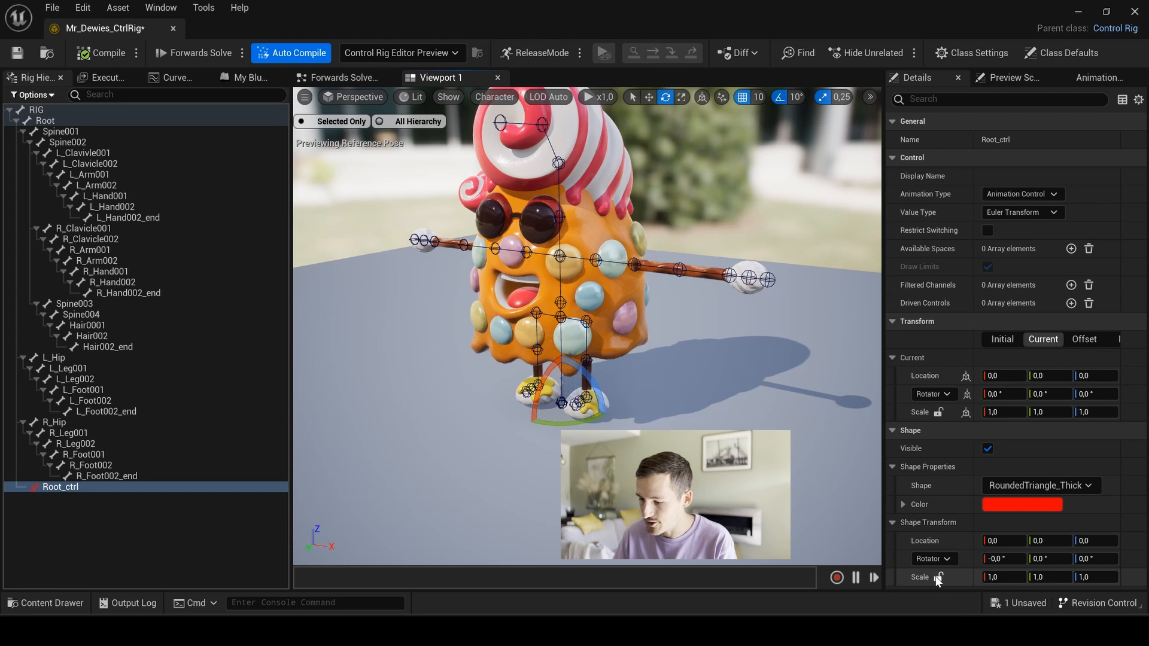
{"action": "left_click", "coordinate": [995, 572]}
{"action": "type", "text": "10"}
{"action": "key", "text": "Return"}
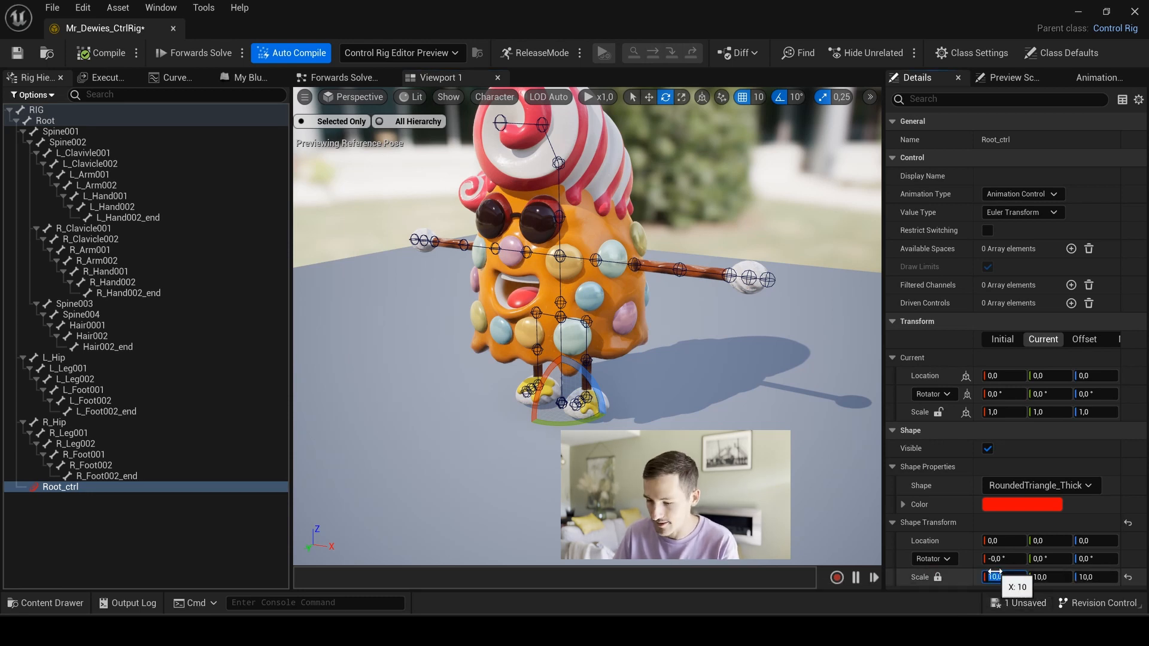
{"action": "type", "text": "50"}
{"action": "key", "text": "Return"}
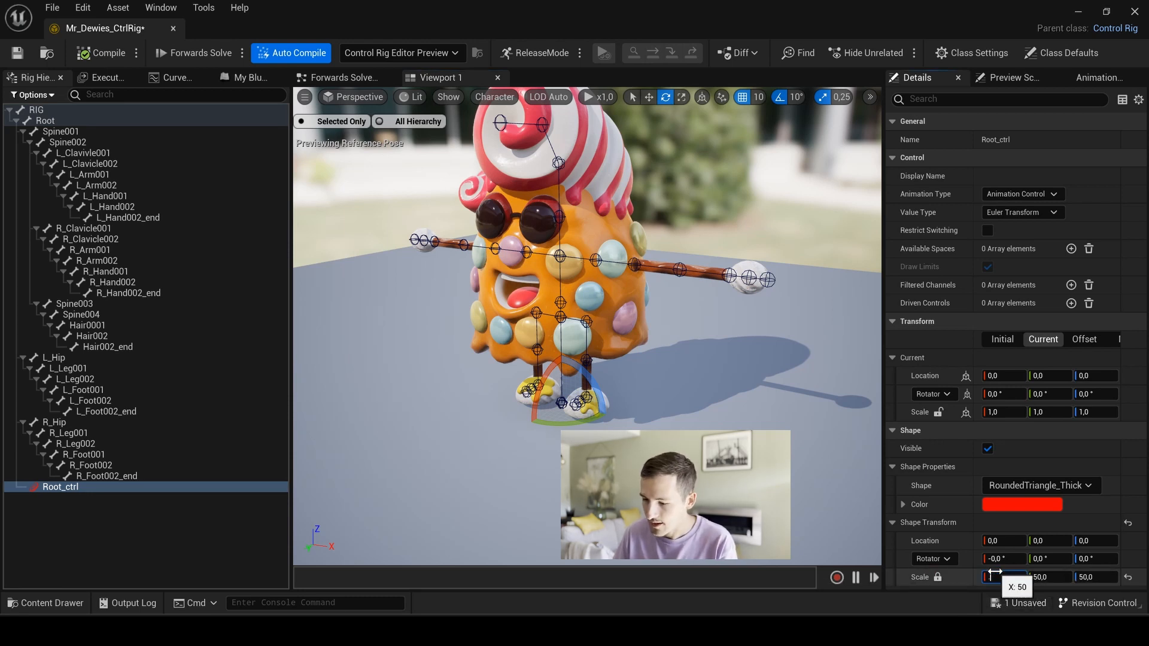
{"action": "type", "text": "0,1"}
{"action": "key", "text": "Return"}
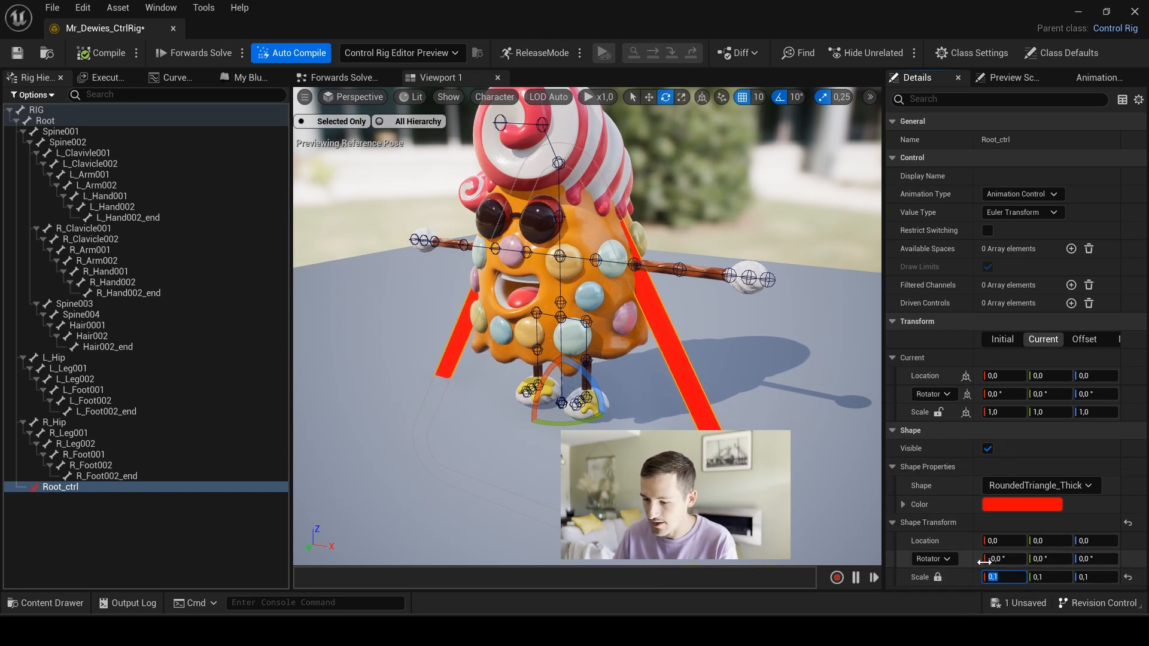
Set the Root_ctrl shape's X rotation to 90° and reduce its uniform scale to 0,06
{"action": "left_click", "coordinate": [1003, 557]}
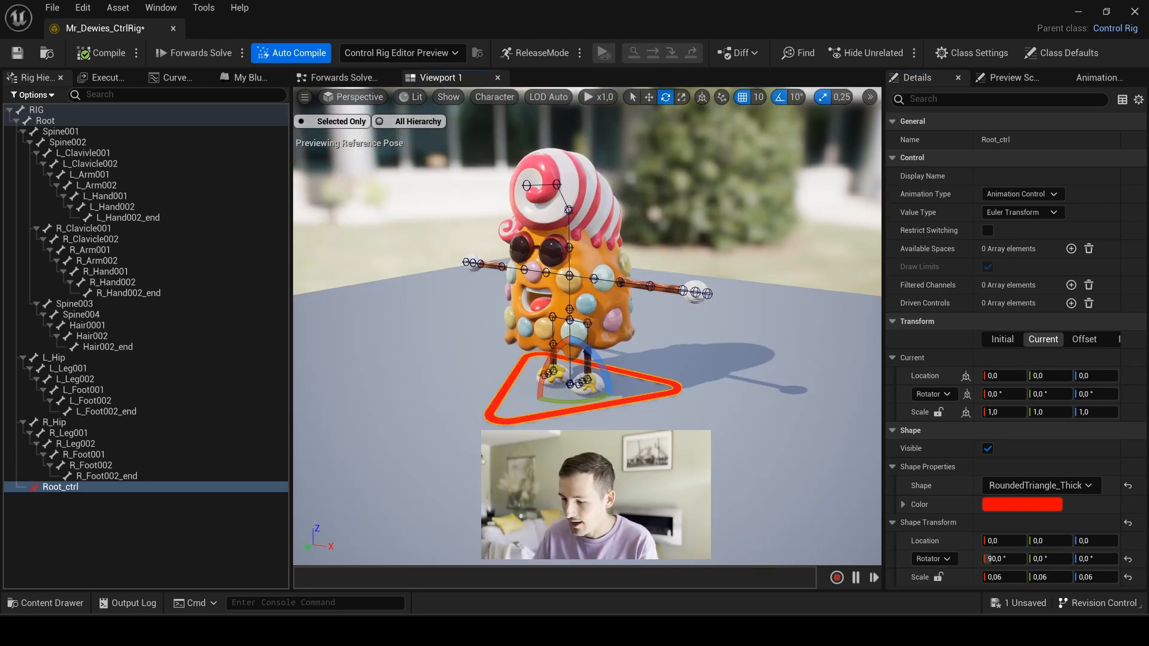
Change the color of the Root_ctrl shape from red to white in the color picker
{"action": "left_click", "coordinate": [1014, 504]}
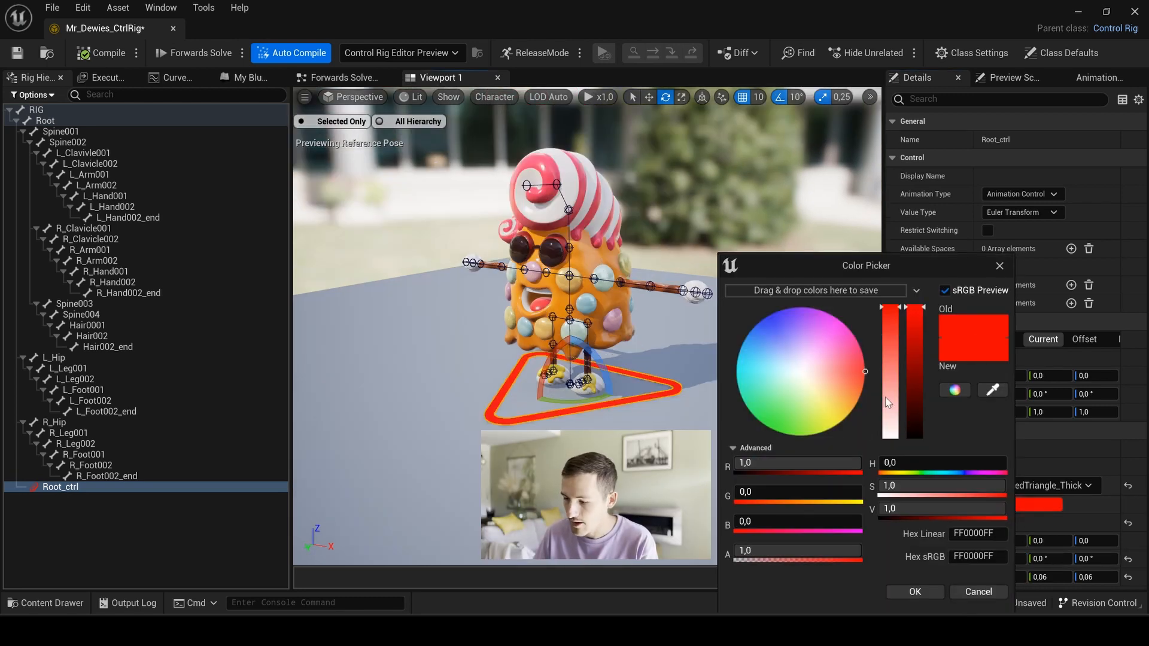
{"action": "left_click_drag", "start_coordinate": [888, 431], "coordinate": [888, 511]}
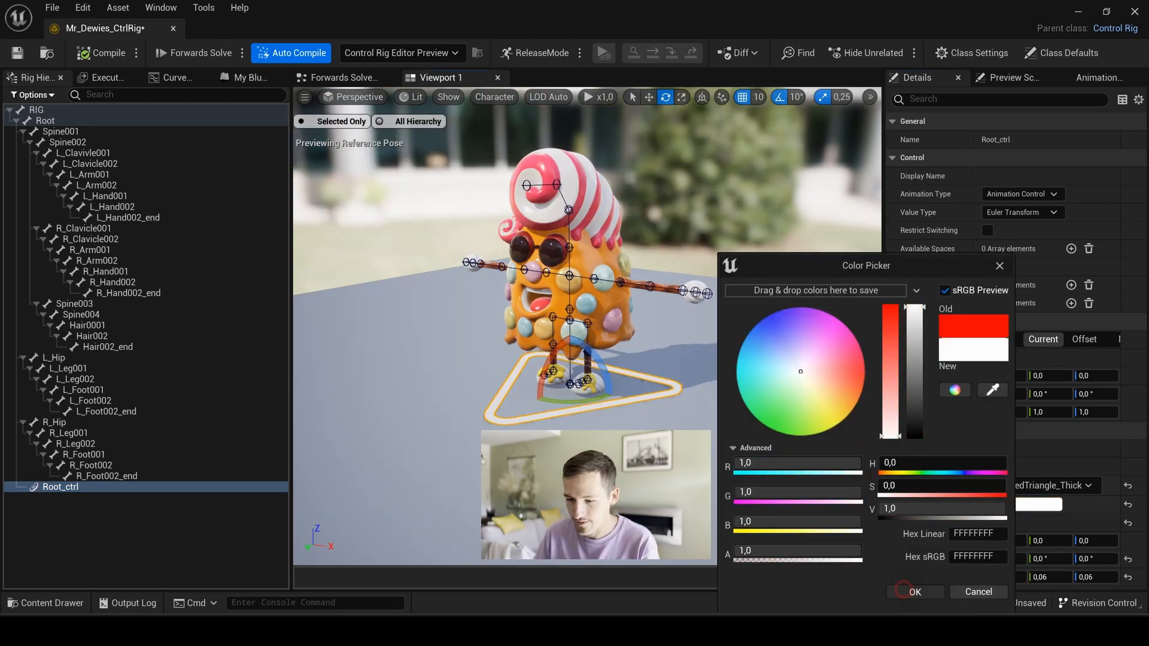
{"action": "left_click", "coordinate": [912, 591]}
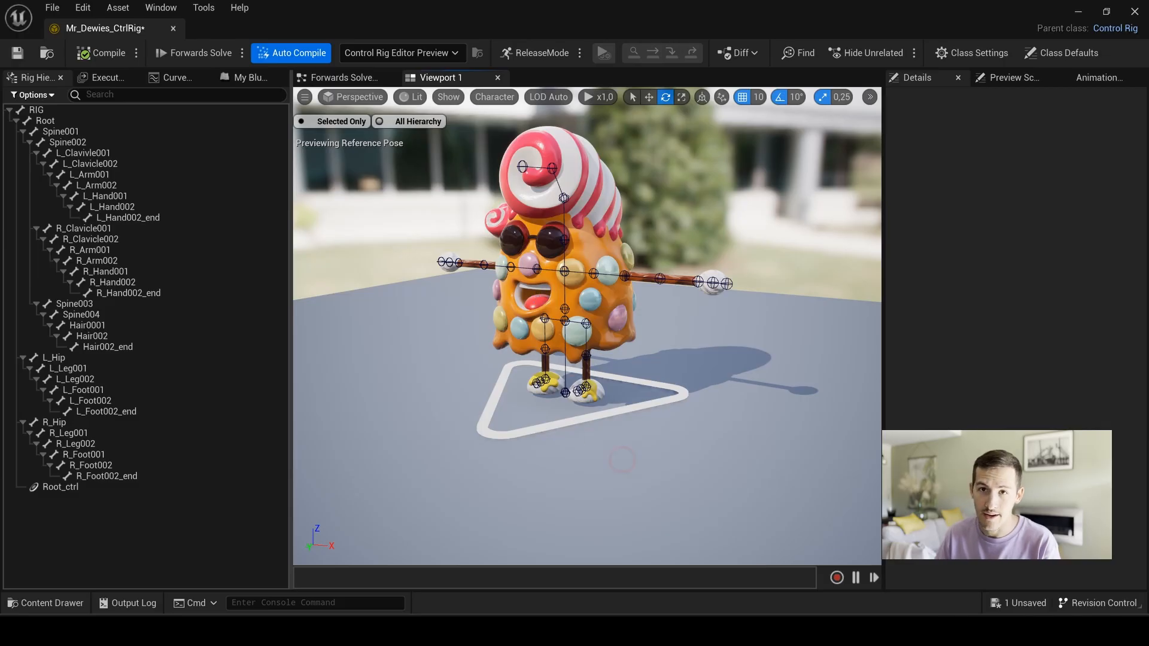
Try moving Root_ctrl away from the character with the translate gizmo, and compile the rig to reset its position
{"action": "left_click_drag", "start_coordinate": [624, 462], "coordinate": [562, 470], "text": "alt"}
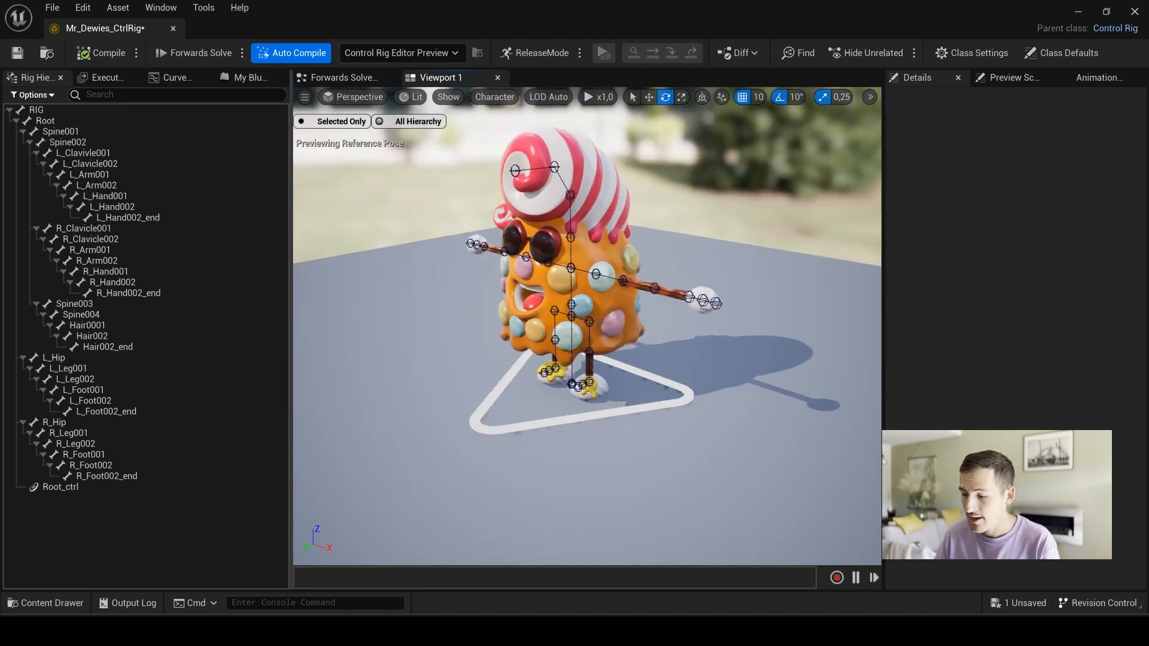
{"action": "left_click", "coordinate": [477, 423]}
{"action": "key", "text": "w"}
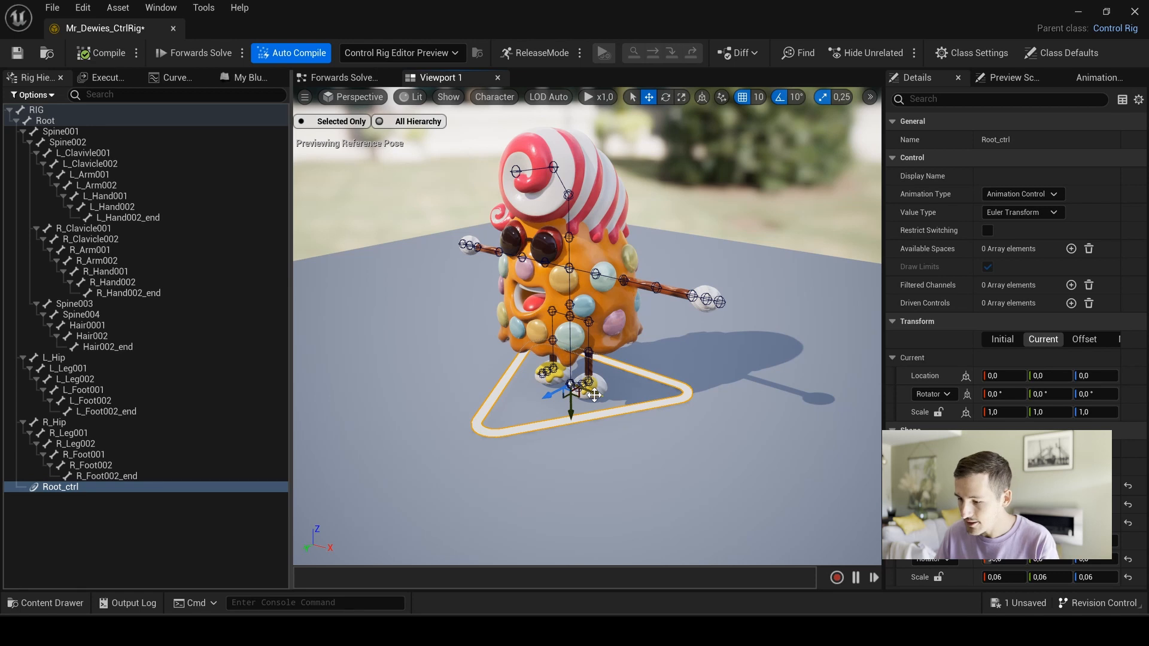
{"action": "left_click_drag", "start_coordinate": [594, 394], "coordinate": [750, 449]}
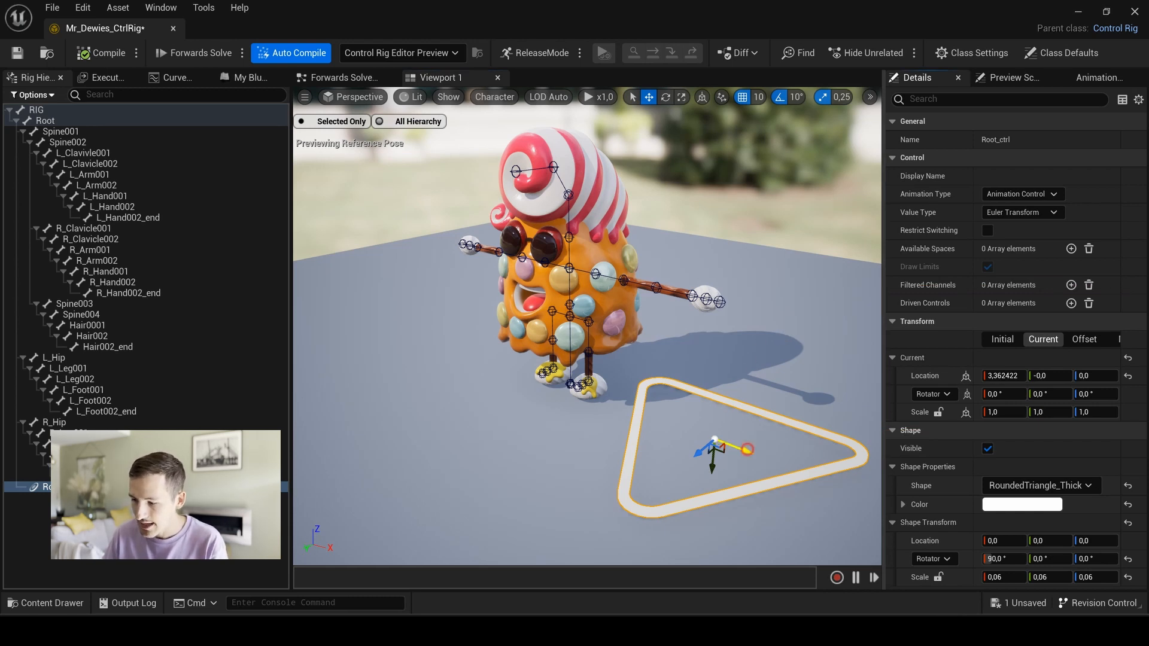
{"action": "left_click_drag", "start_coordinate": [747, 449], "coordinate": [461, 324]}
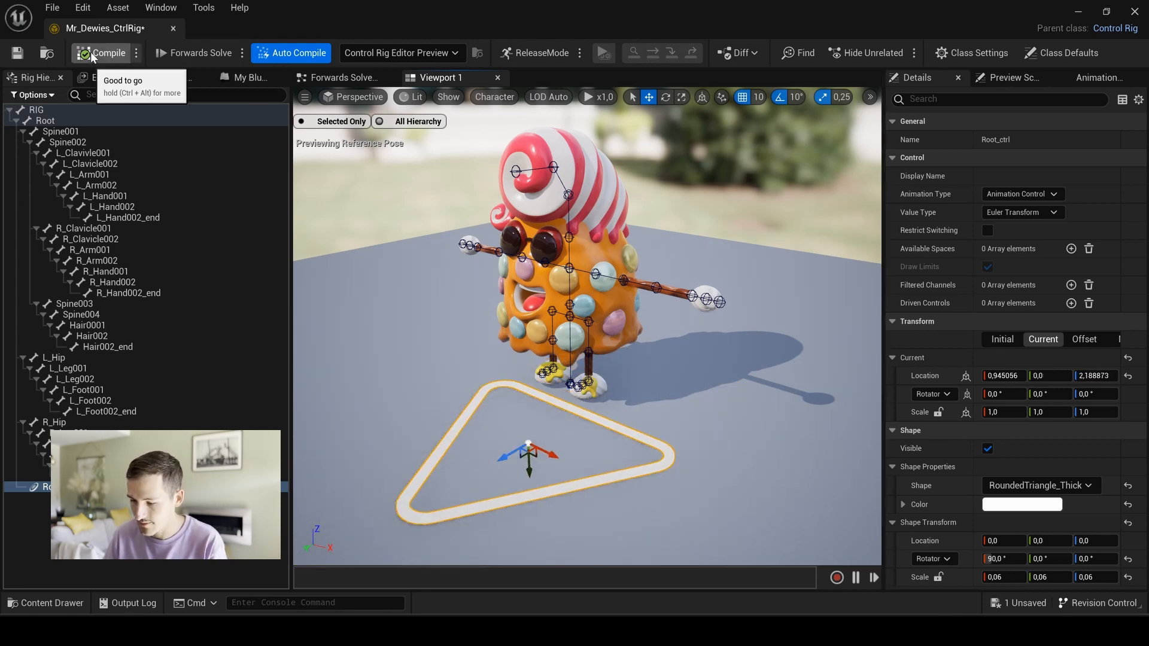
{"action": "left_click", "coordinate": [91, 56]}
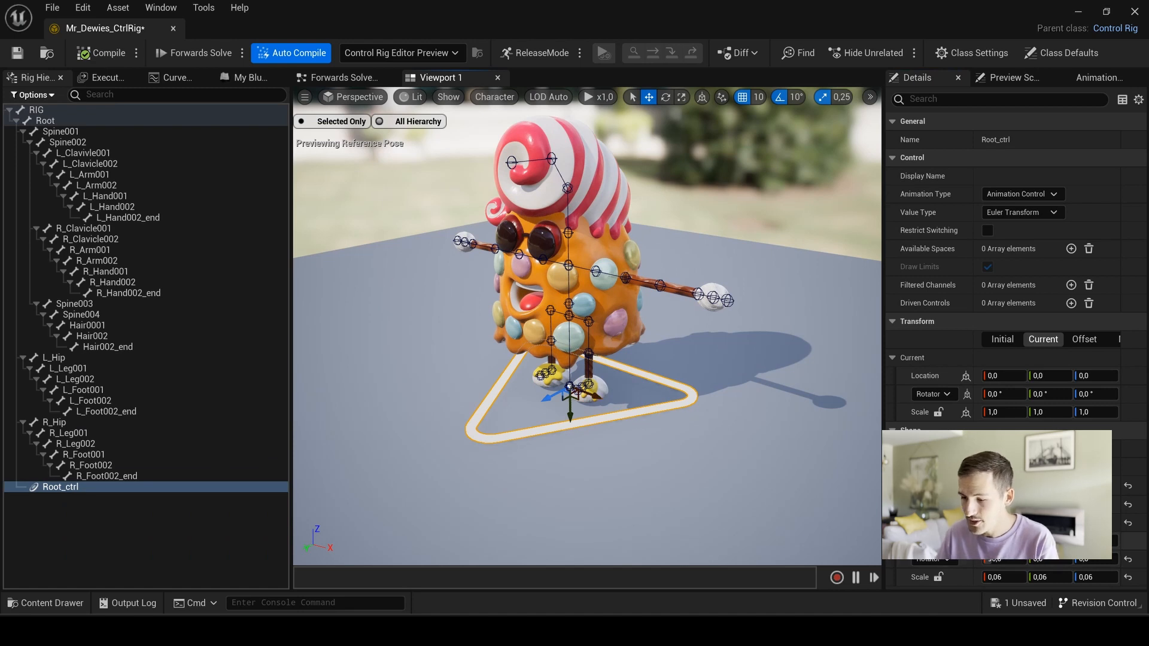
{"action": "left_click_drag", "start_coordinate": [994, 540], "coordinate": [1145, 555]}
{"action": "left_click", "coordinate": [1127, 539]}
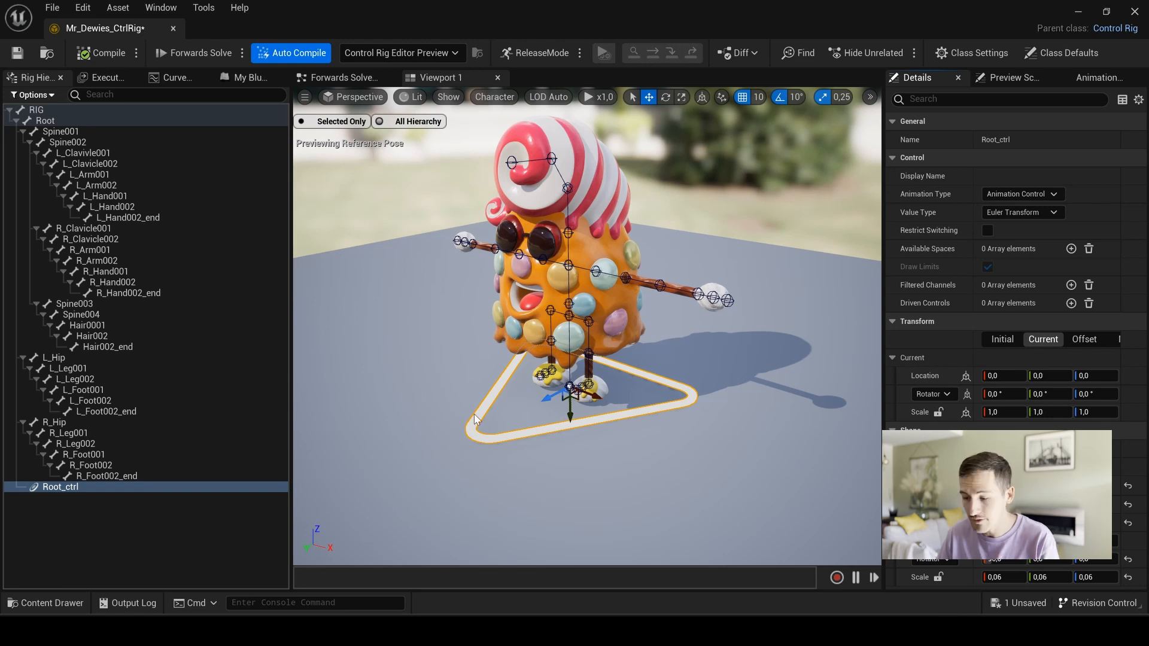
Search the keyboard shortcuts in the Editor Preferences for "Toggle shape" and examine the Toggle Shape Transform Edit binding
{"action": "left_click", "coordinate": [73, 8]}
{"action": "left_click", "coordinate": [75, 10]}
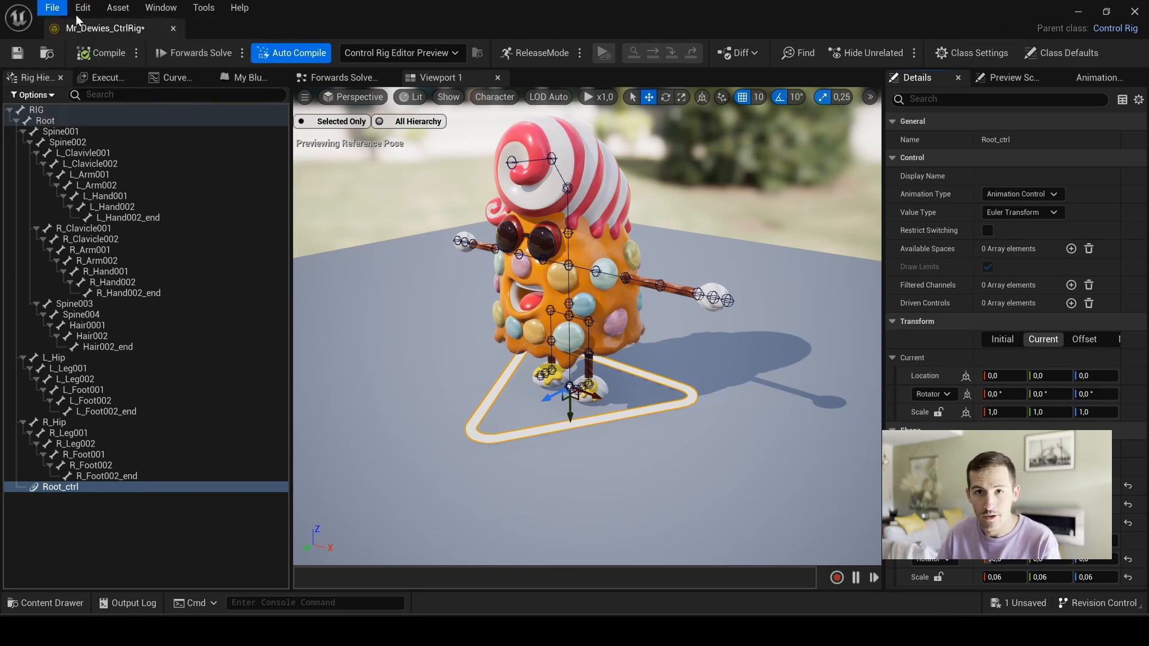
{"action": "left_click", "coordinate": [75, 10]}
{"action": "left_click", "coordinate": [139, 102]}
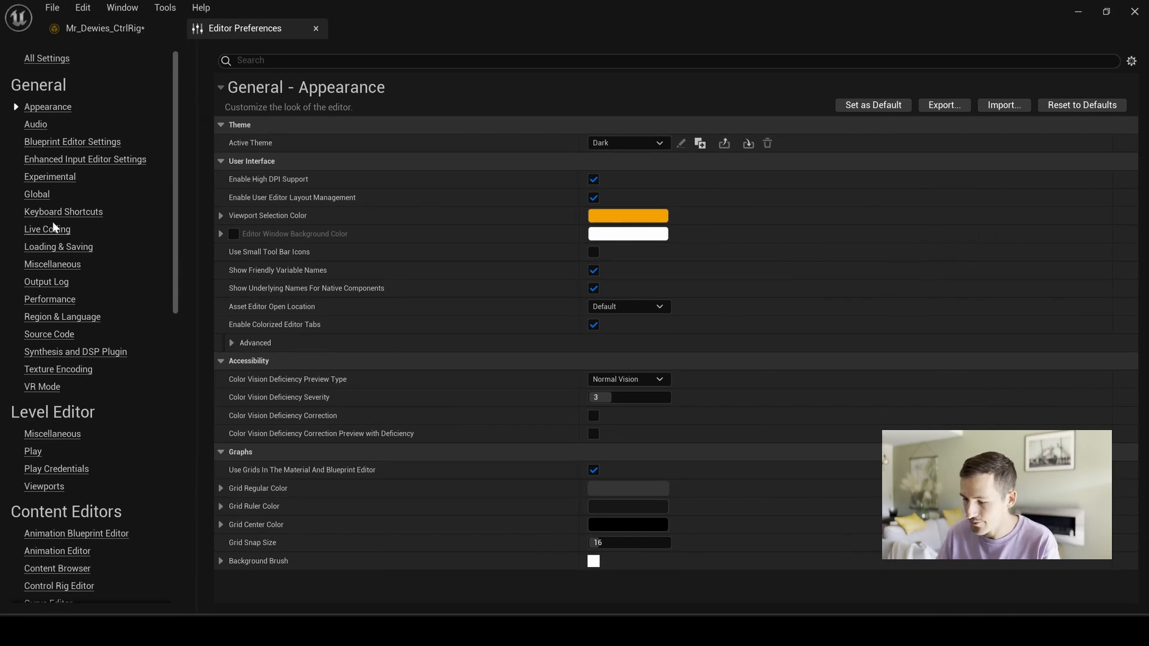
{"action": "left_click", "coordinate": [60, 212]}
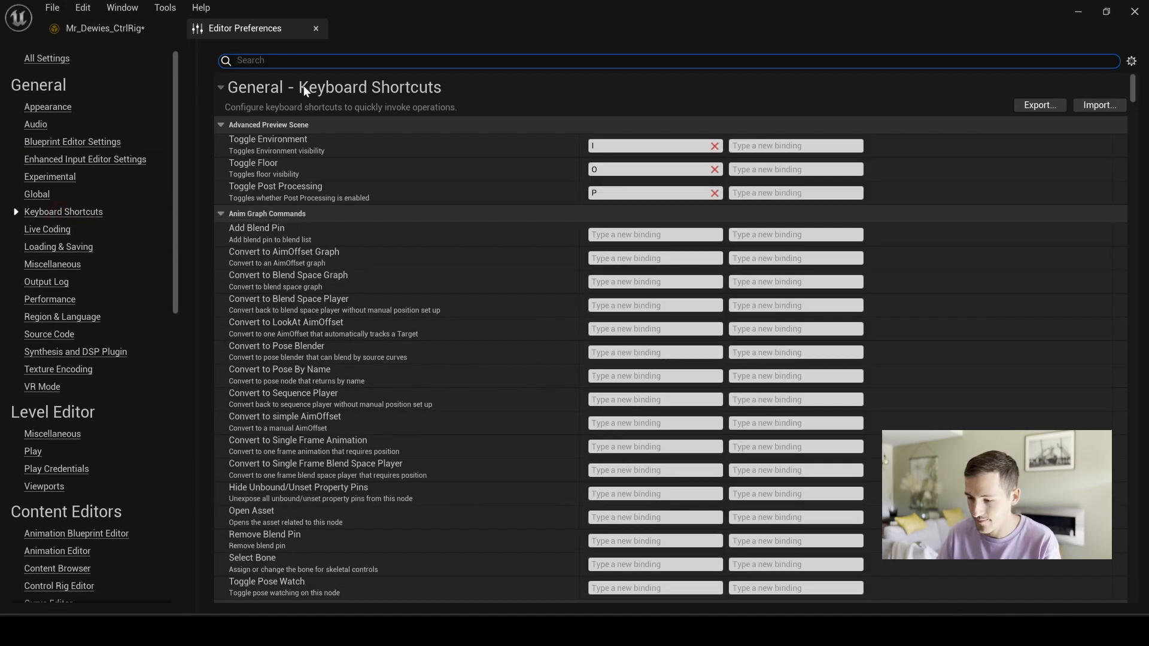
{"action": "type", "text": "Toggle shape"}
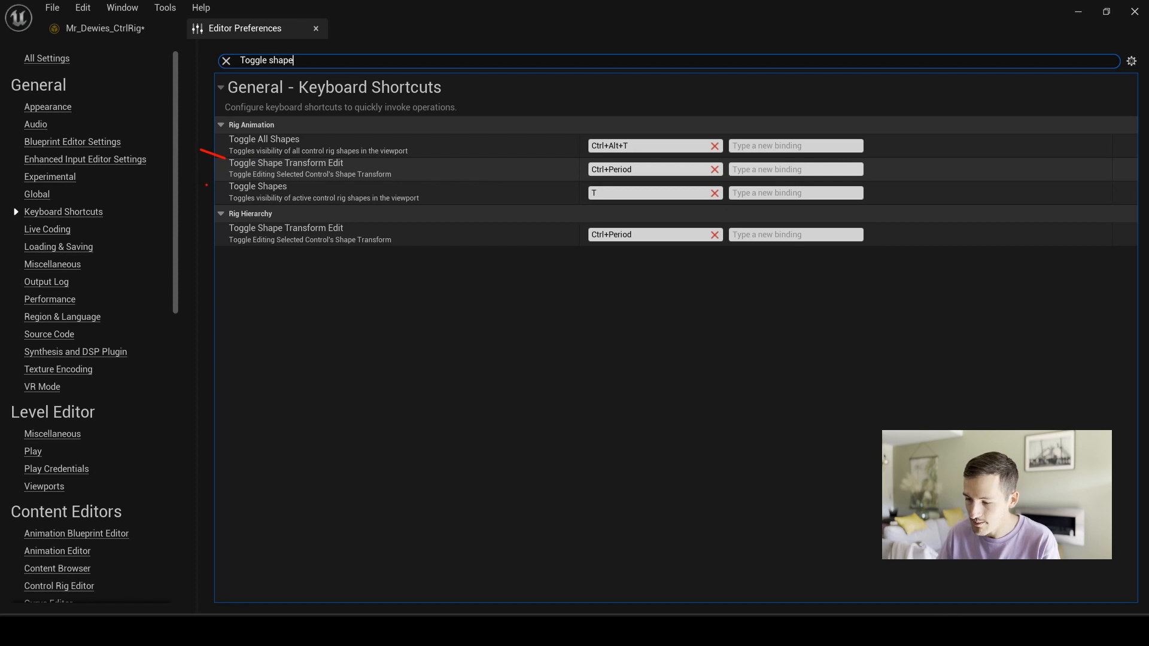
{"action": "mouse_move", "coordinate": [206, 185]}
{"action": "left_mouse_down"}
{"action": "mouse_move", "coordinate": [954, 151]}
{"action": "mouse_move", "coordinate": [942, 156]}
{"action": "left_mouse_up"}
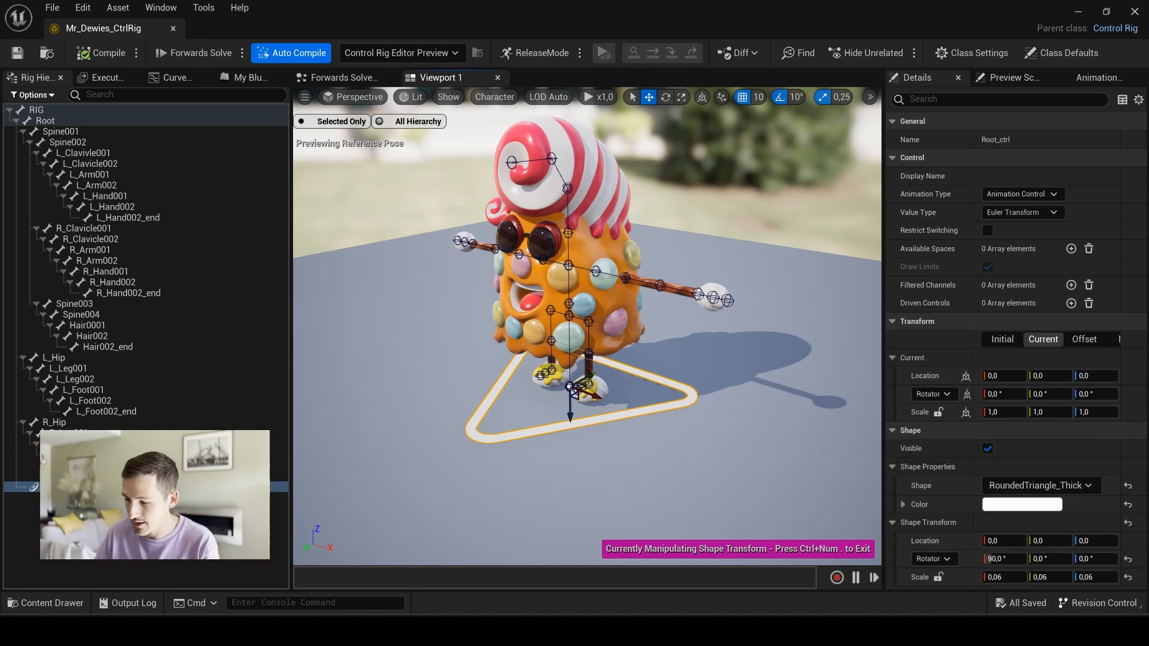
Try moving the Root_ctrl shape along X and back in shape transform editing mode, and switch to the Rotate tool
{"action": "left_click_drag", "start_coordinate": [545, 500], "coordinate": [883, 568]}
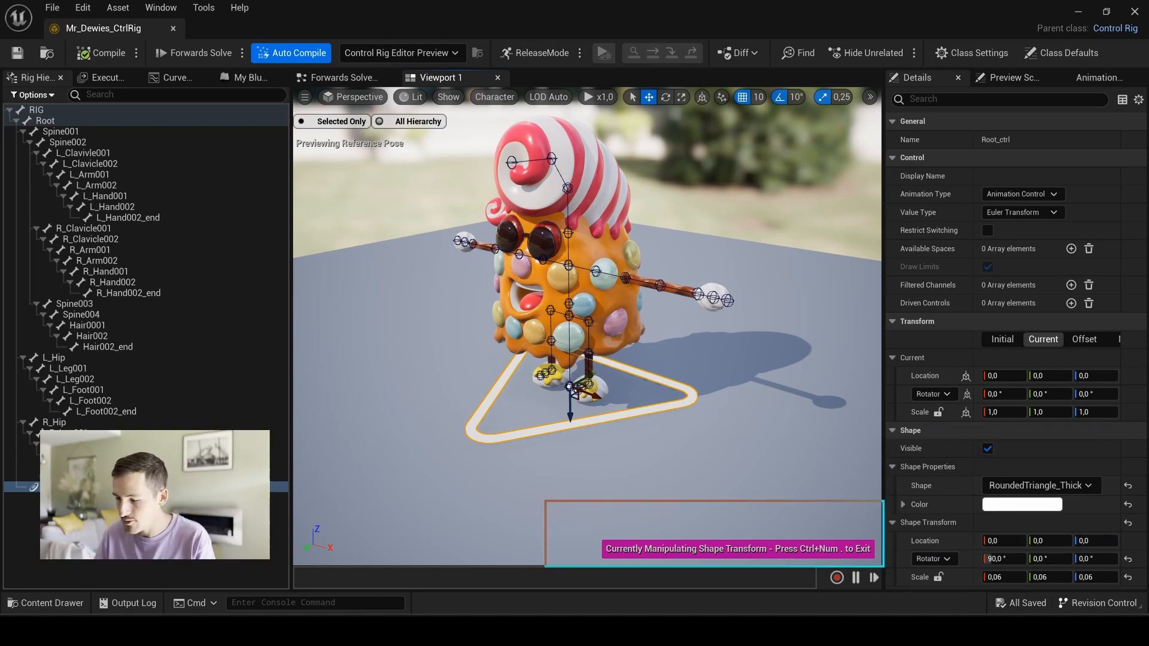
{"action": "left_click_drag", "start_coordinate": [592, 396], "coordinate": [664, 423]}
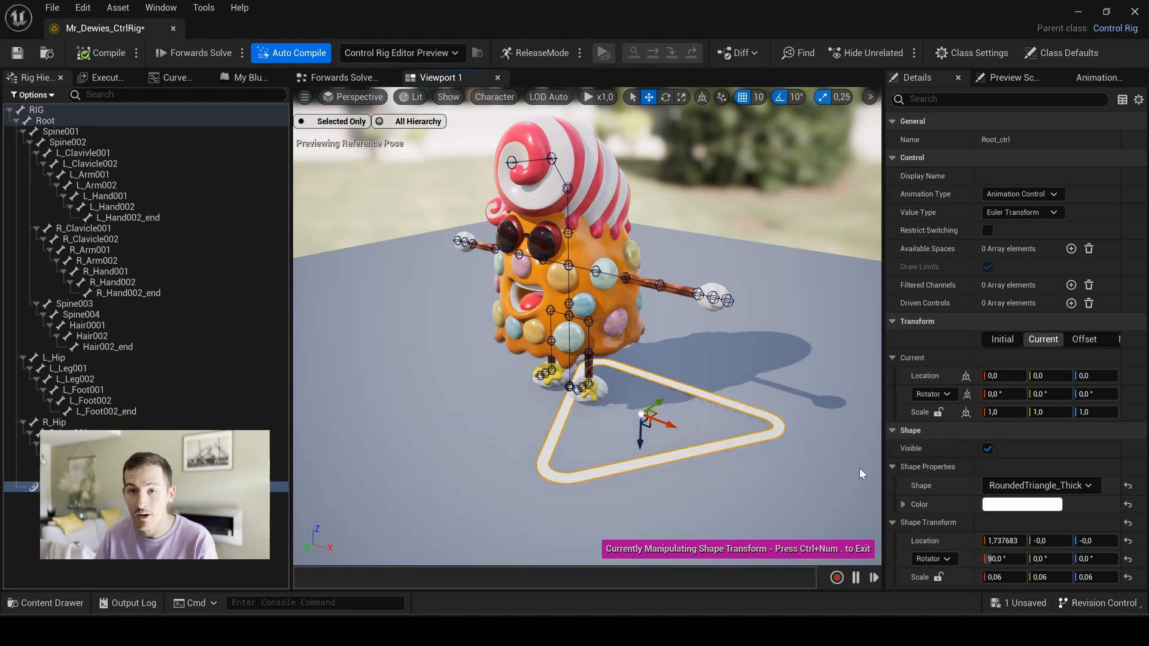
{"action": "left_click_drag", "start_coordinate": [869, 510], "coordinate": [1028, 551]}
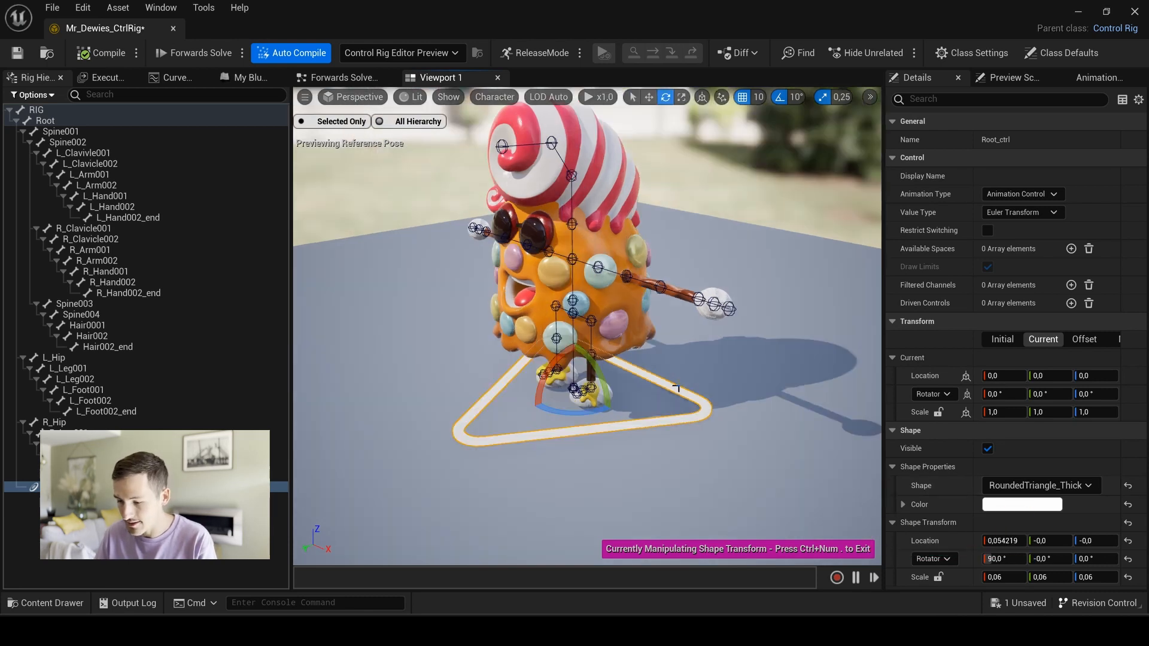
{"action": "key", "text": "e"}
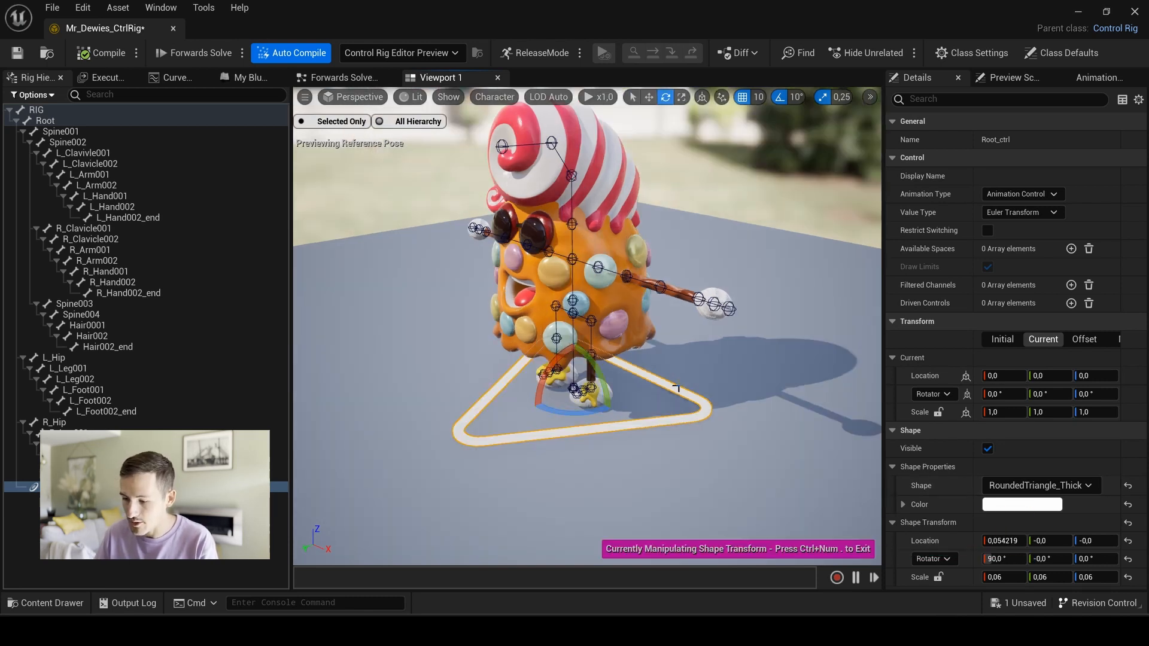
{"action": "left_click", "coordinate": [750, 368]}
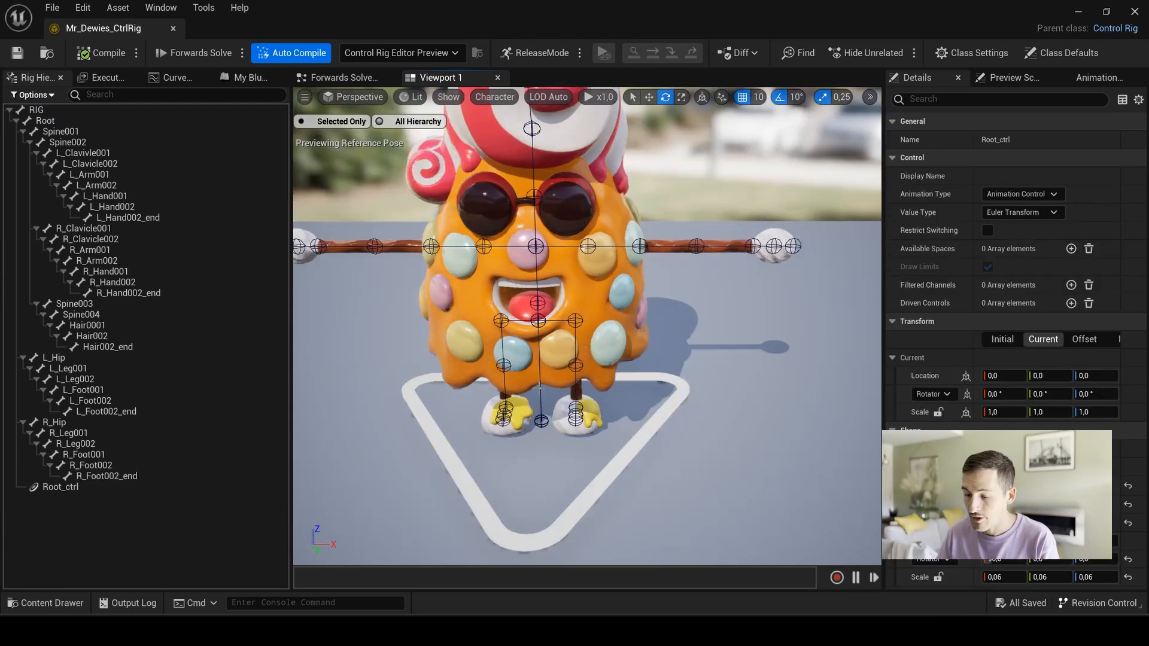
Unparent Root_ctrl from the Root bone in the rig hierarchy and save the Control Rig
{"action": "middle_click_drag", "start_coordinate": [618, 475], "coordinate": [617, 476]}
{"action": "left_click", "coordinate": [610, 445]}
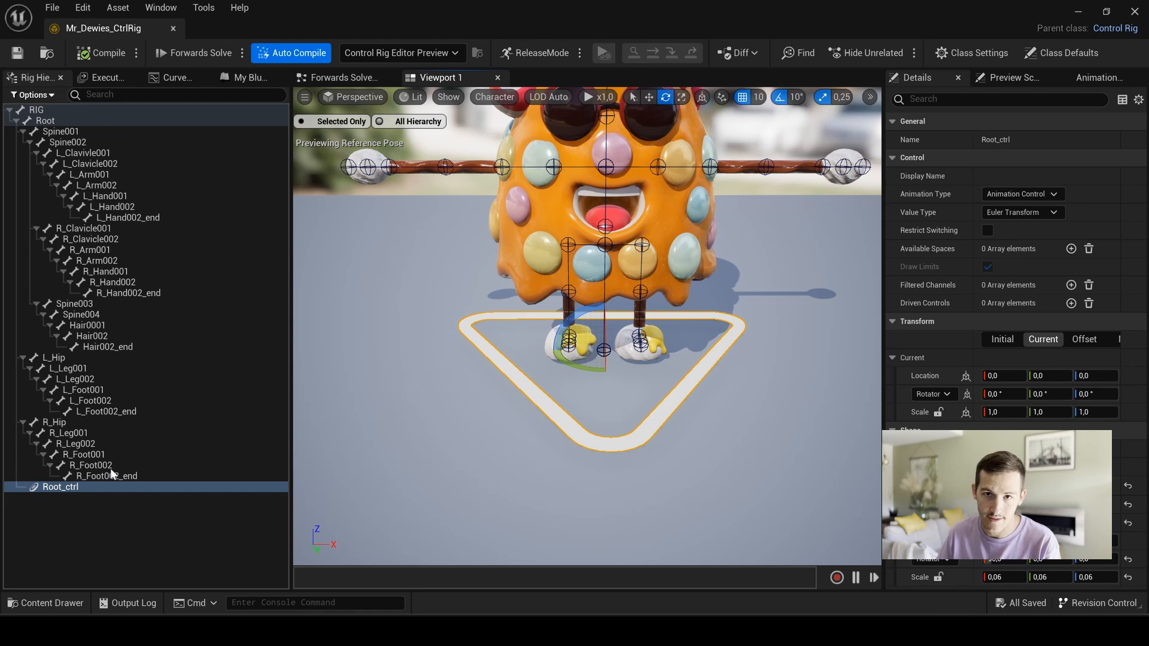
{"action": "right_click", "coordinate": [57, 487]}
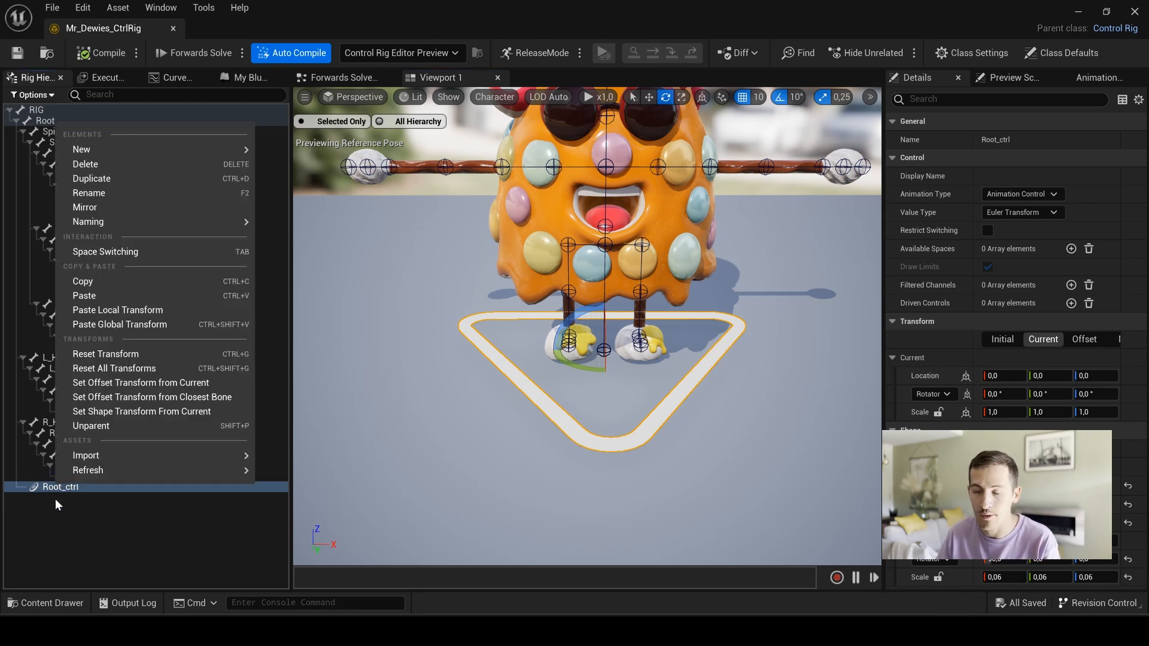
{"action": "left_click", "coordinate": [55, 498]}
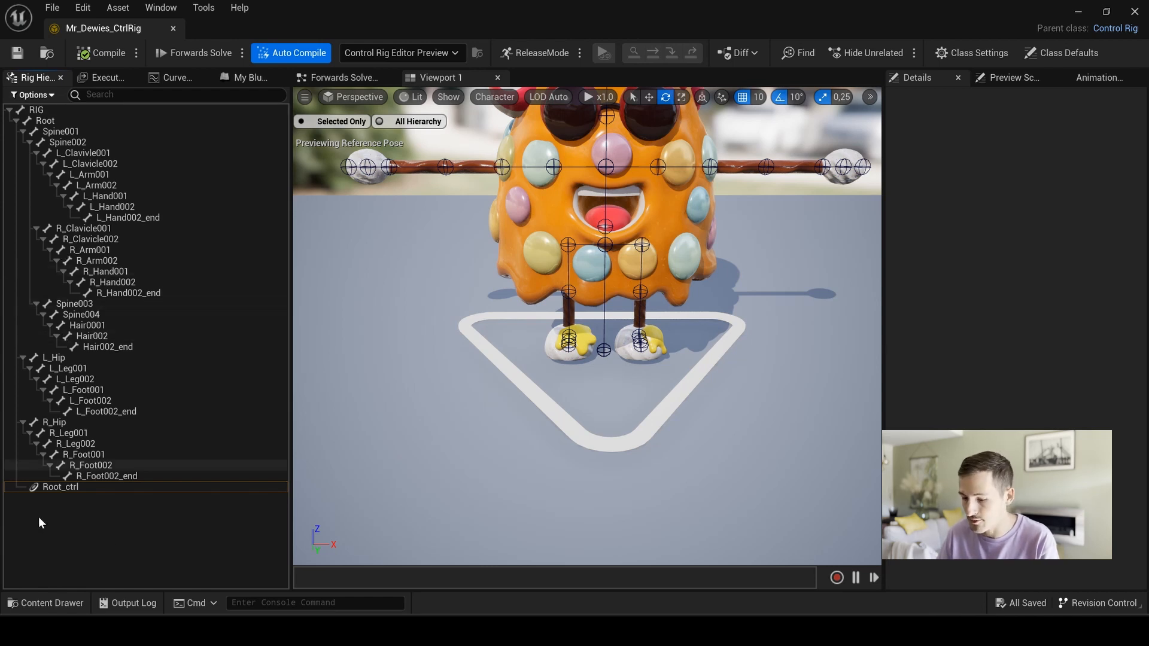
{"action": "right_click", "coordinate": [61, 488]}
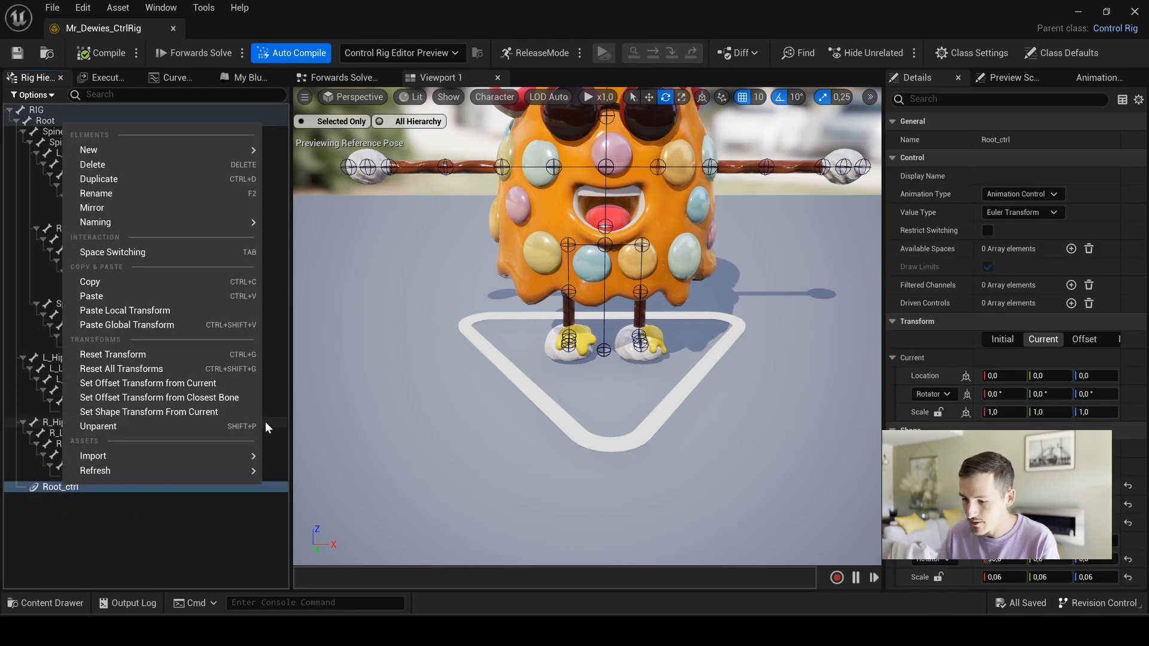
{"action": "left_click", "coordinate": [146, 425]}
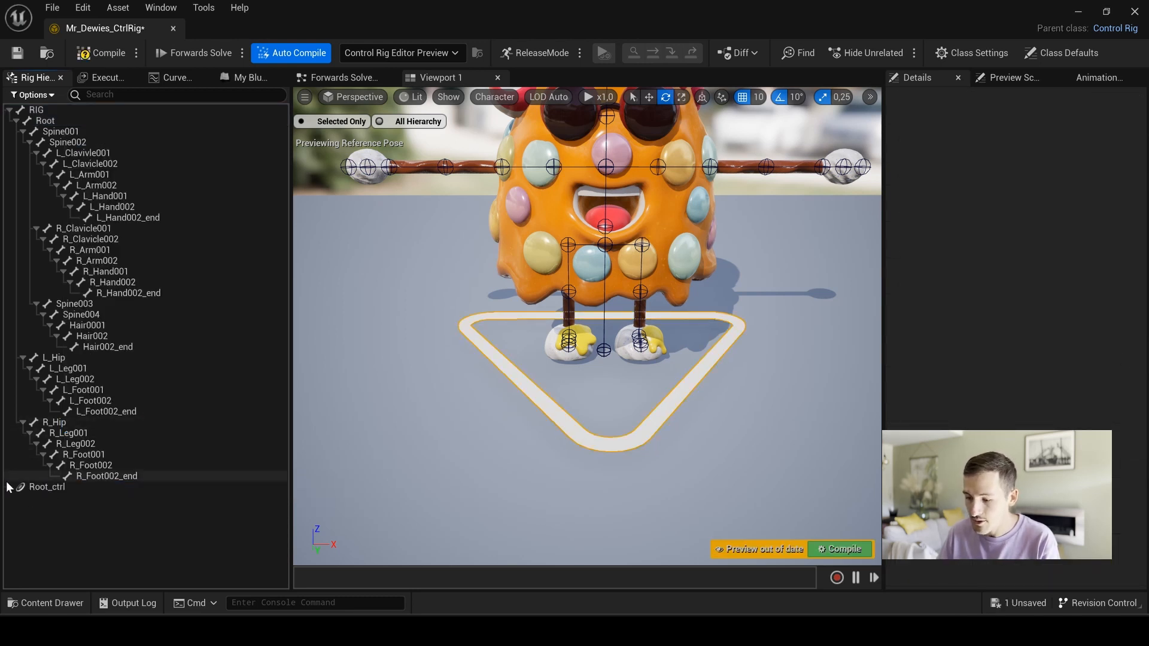
{"action": "key", "text": "ctrl+s"}
Create a new null named FK_Controls in the rig hierarchy and parent Root_ctrl under it
{"action": "scroll", "coordinate": [457, 325], "scroll_direction": "down", "scroll_amount": 3}
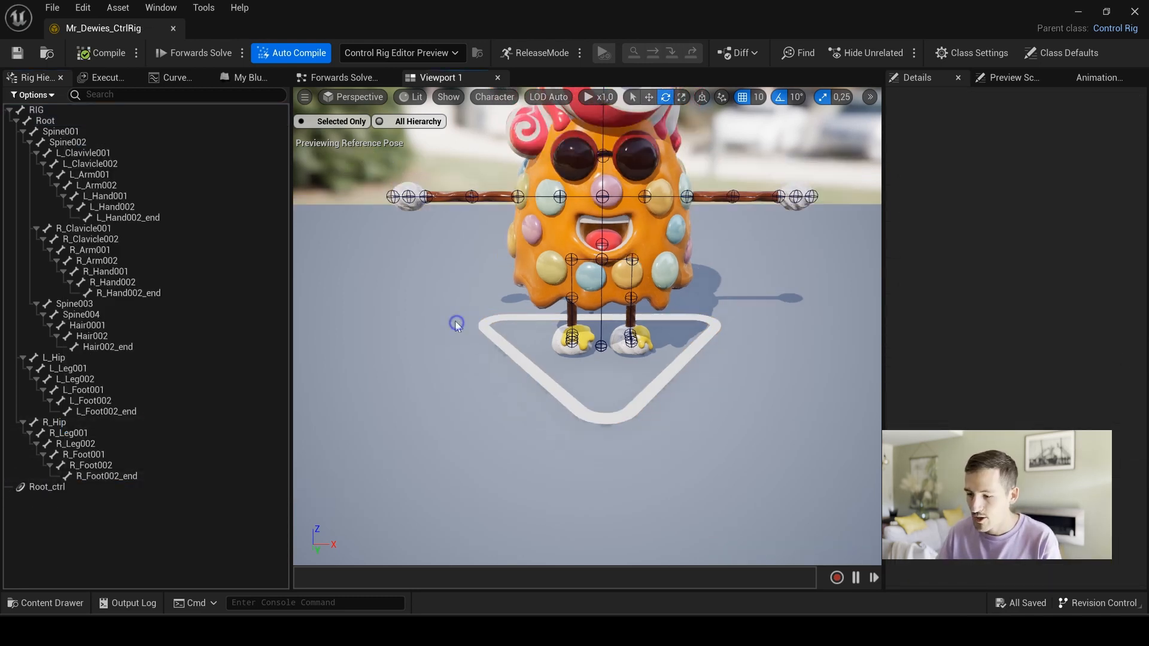
{"action": "left_click_drag", "start_coordinate": [456, 326], "coordinate": [306, 316], "text": "alt"}
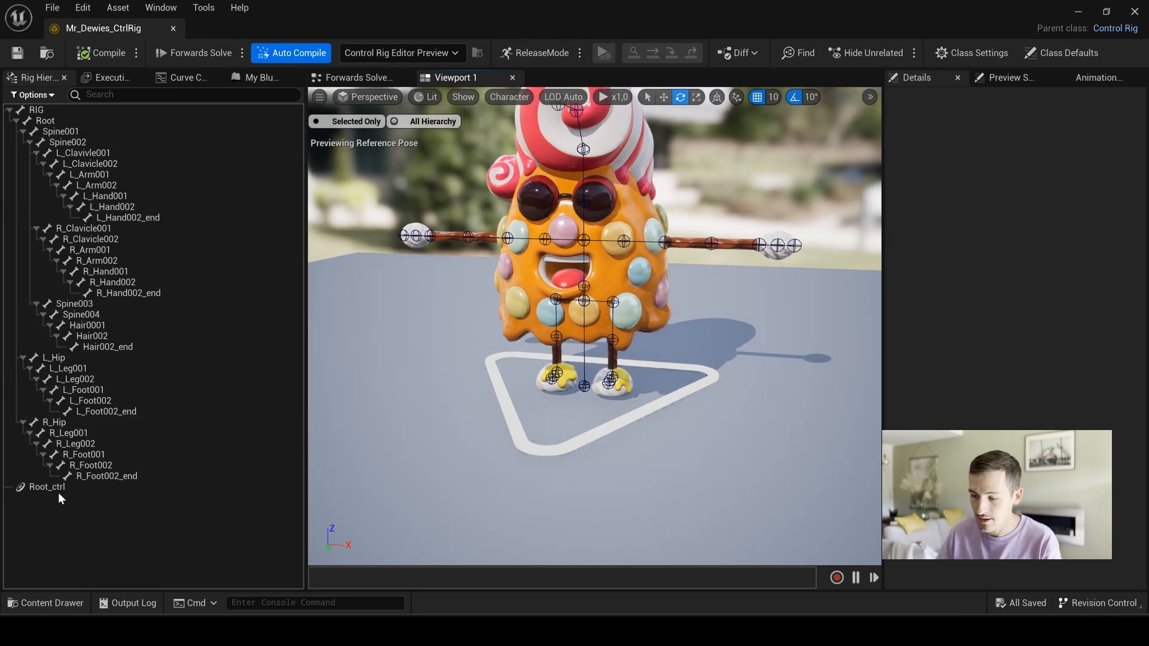
{"action": "right_click", "coordinate": [95, 528]}
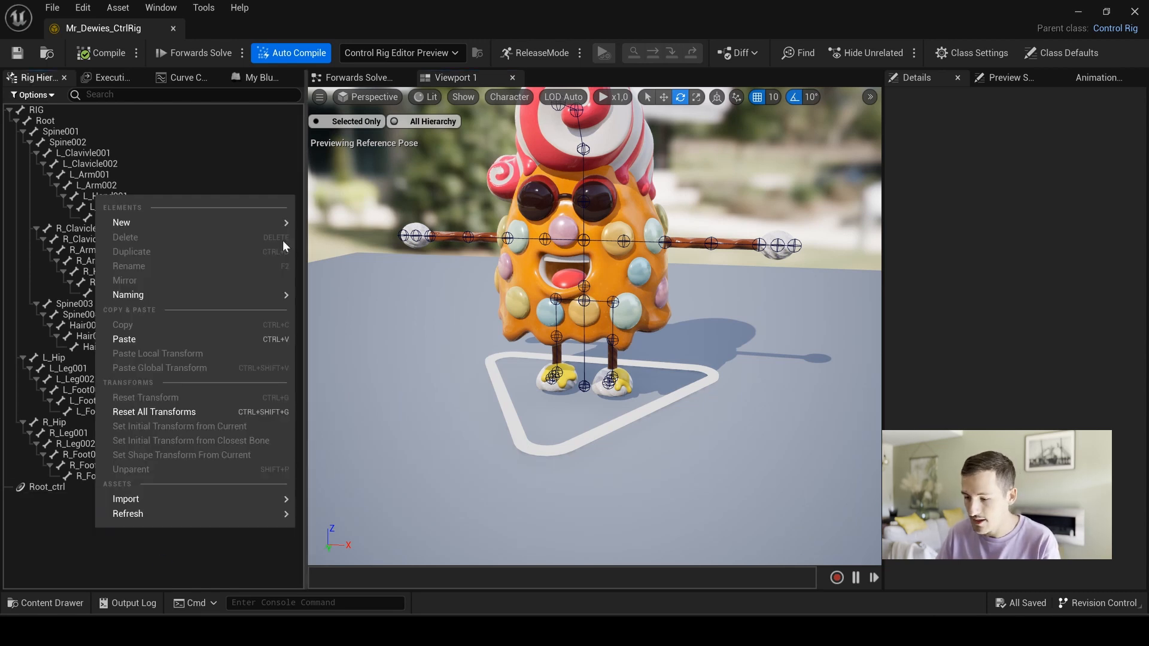
{"action": "mouse_move", "coordinate": [253, 221]}
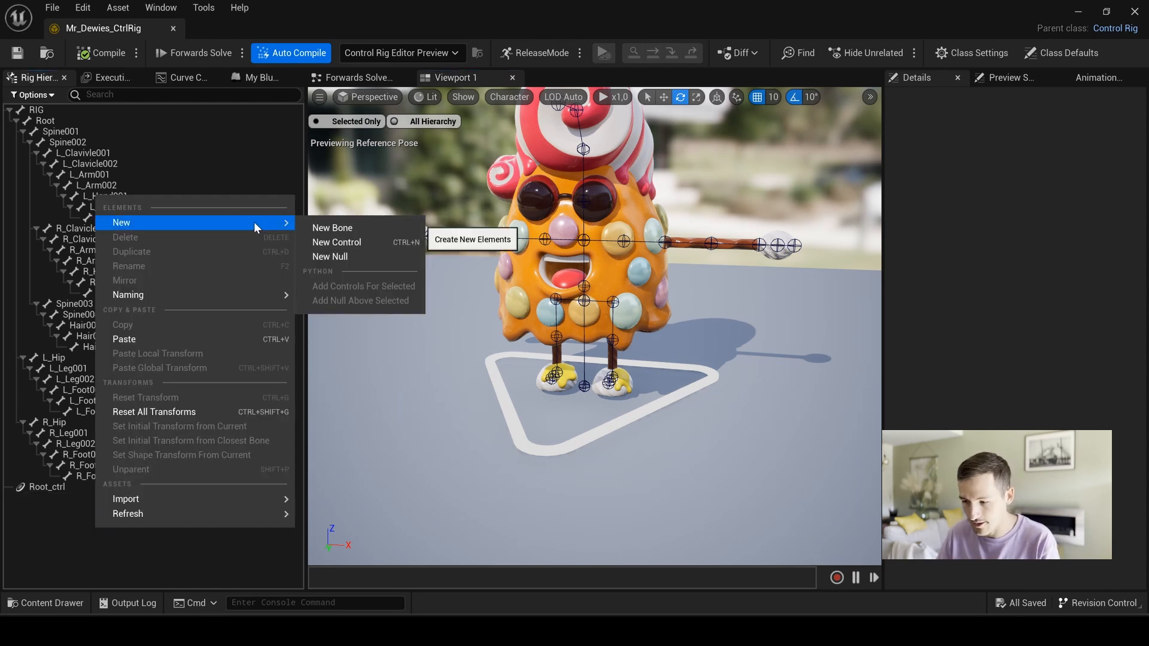
{"action": "left_click", "coordinate": [339, 259]}
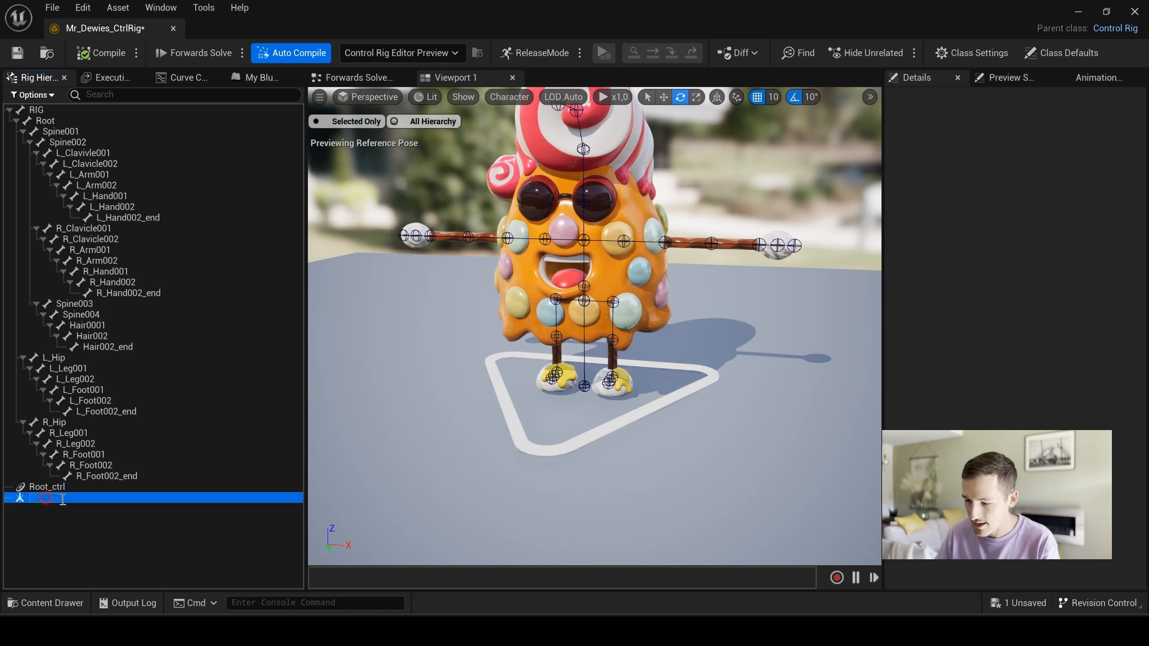
{"action": "type", "text": "FK_Controls"}
{"action": "key", "text": "Return"}
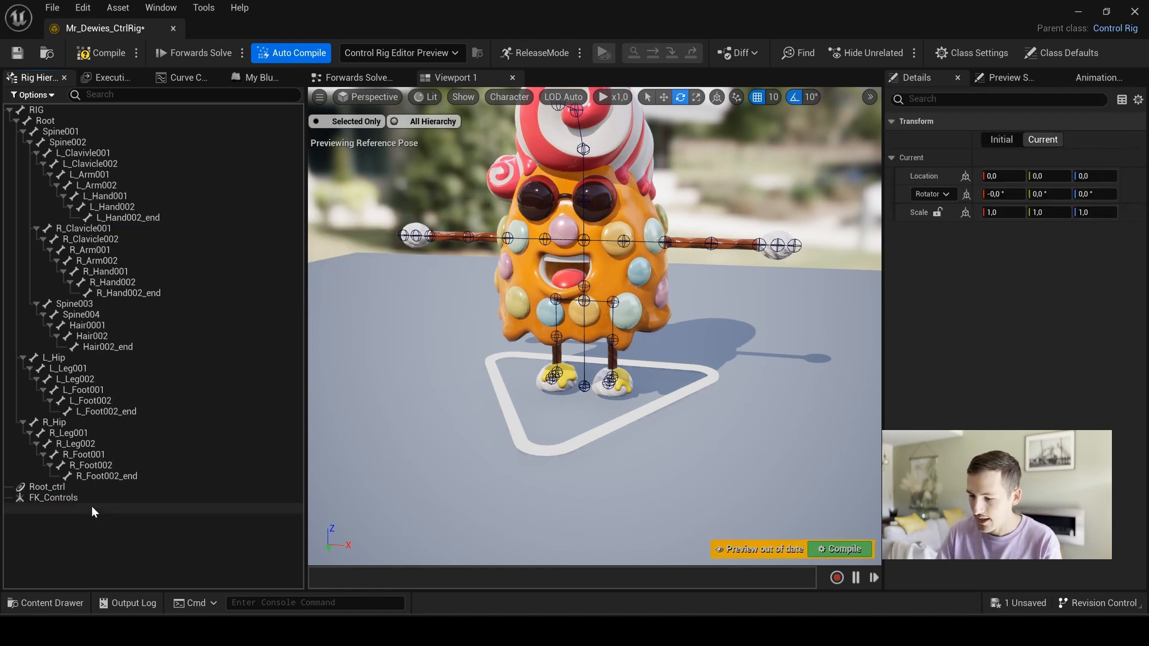
{"action": "mouse_move", "coordinate": [44, 488]}
{"action": "left_mouse_down"}
{"action": "mouse_move", "coordinate": [70, 500]}
{"action": "mouse_move", "coordinate": [56, 499]}
{"action": "left_mouse_up"}
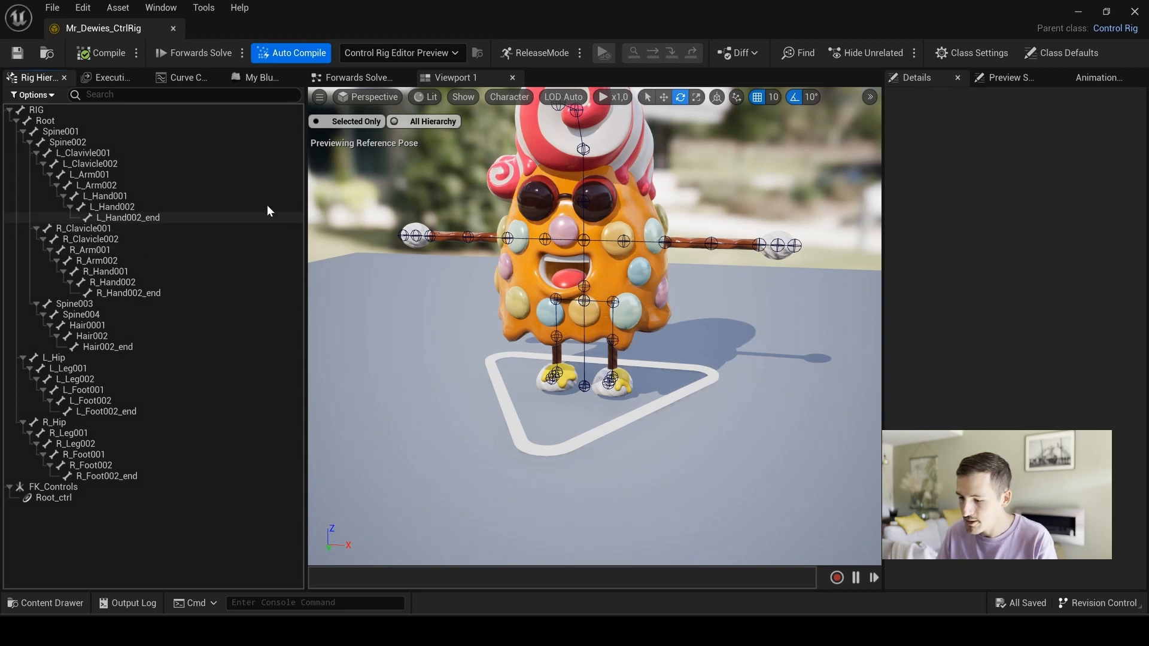
Highlight the end bones of both hands, the hair and both feet in the rig hierarchy, and clear the selection
{"action": "left_click", "coordinate": [124, 217]}
{"action": "left_click", "coordinate": [127, 293], "text": "ctrl"}
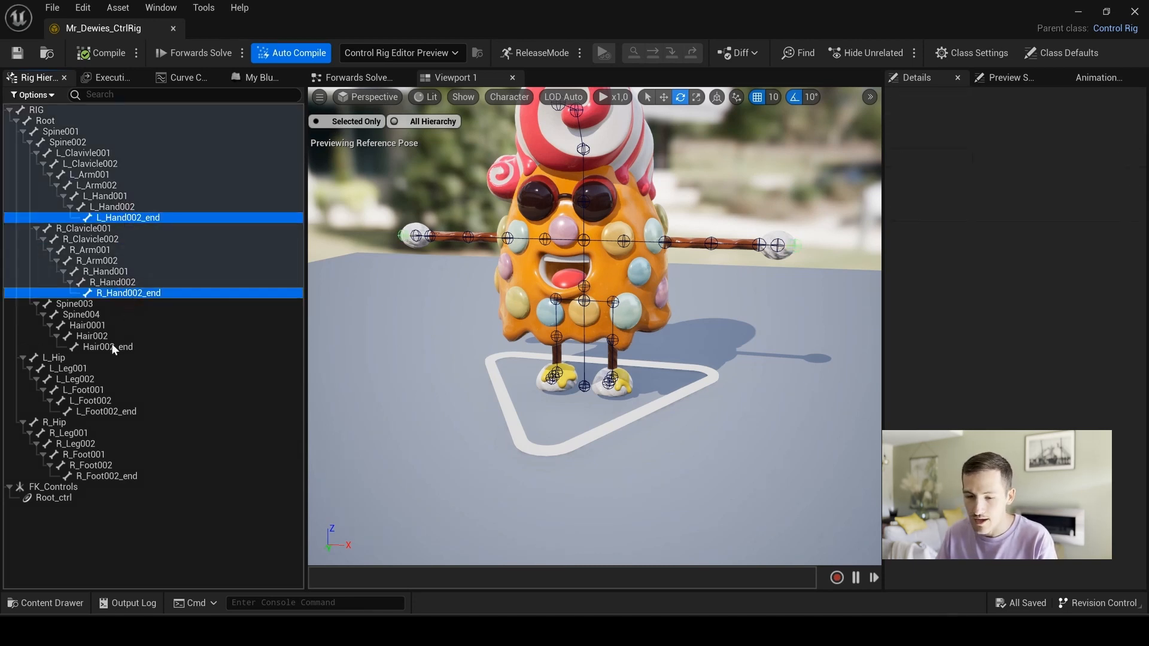
{"action": "left_click", "coordinate": [111, 347], "text": "ctrl"}
{"action": "left_click", "coordinate": [118, 411], "text": "ctrl"}
{"action": "left_click", "coordinate": [131, 476], "text": "ctrl"}
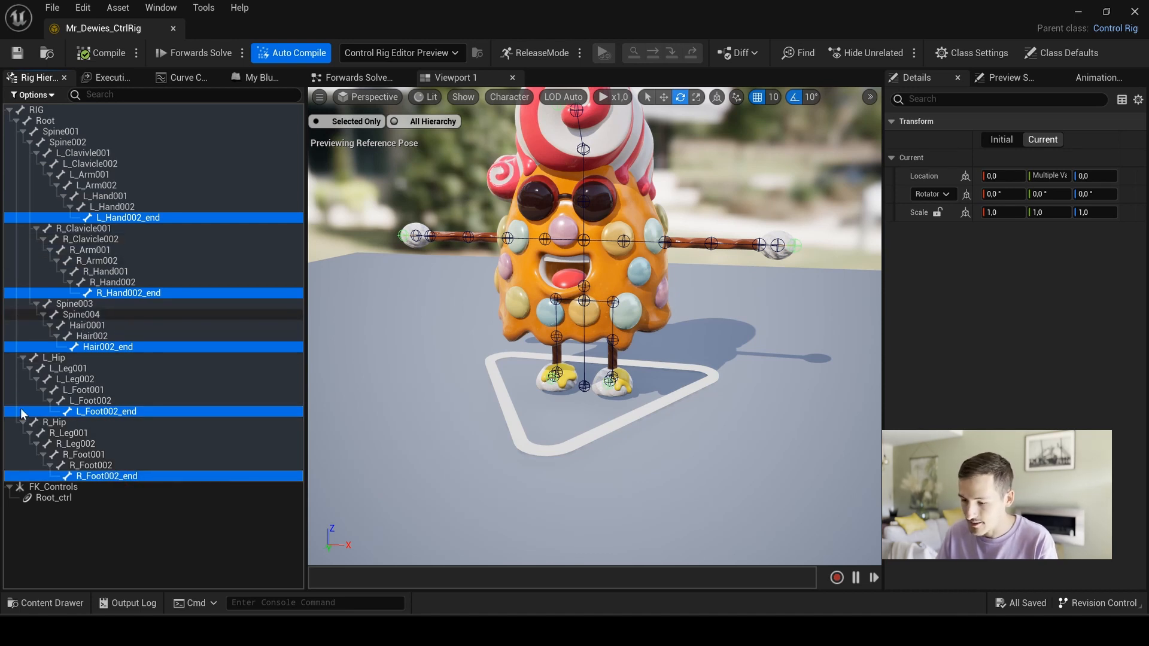
{"action": "left_click", "coordinate": [112, 541]}
Create a new control from the Spine001 bone and unparent it from that bone in the rig hierarchy
{"action": "left_click", "coordinate": [88, 132]}
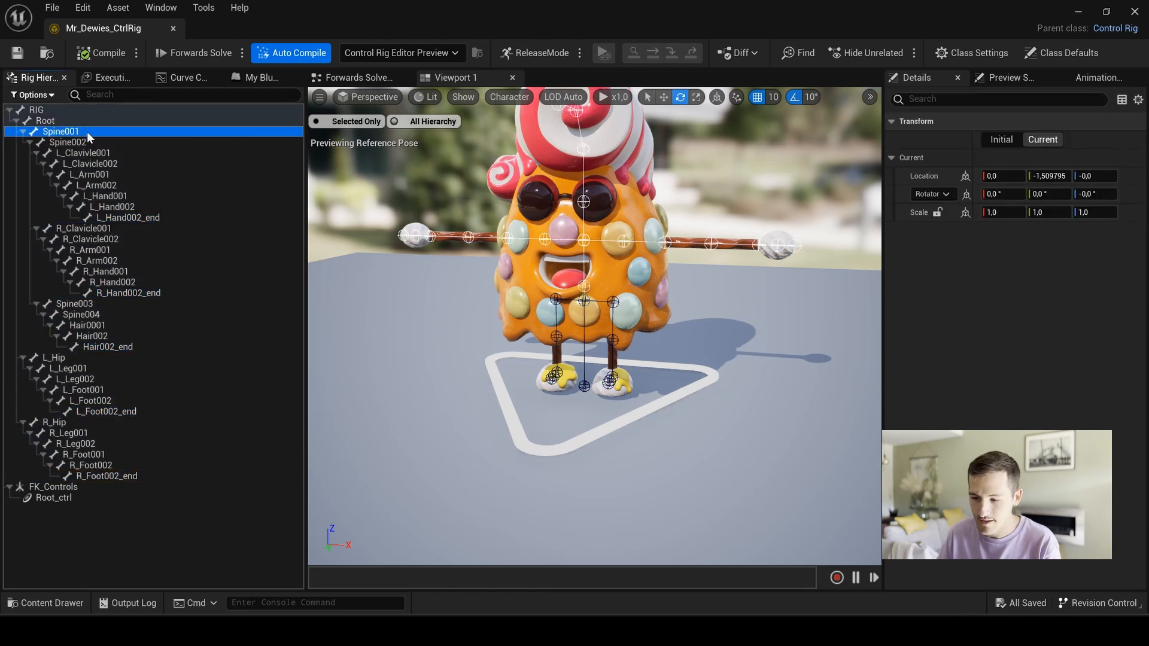
{"action": "right_click", "coordinate": [60, 133]}
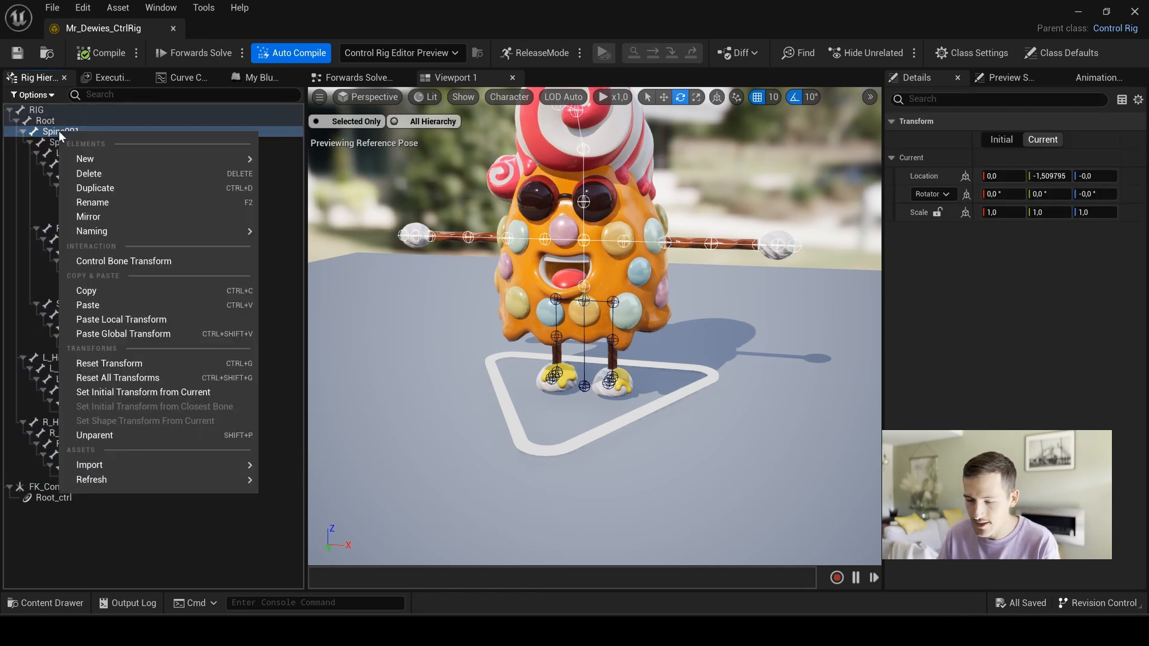
{"action": "mouse_move", "coordinate": [96, 159]}
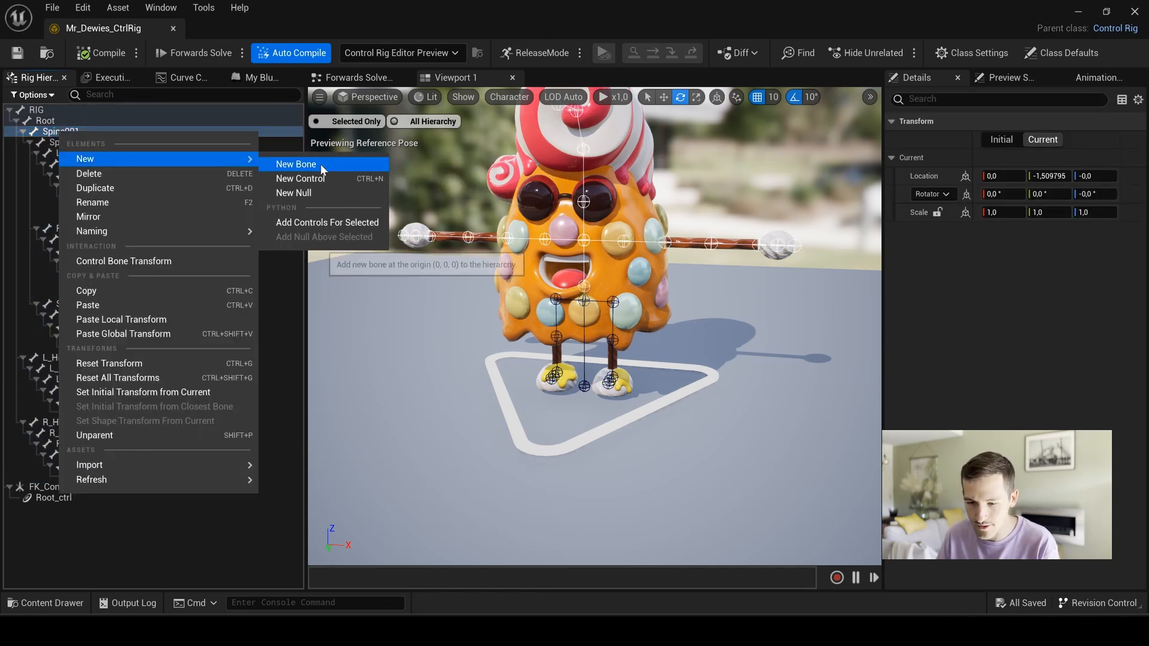
{"action": "left_click", "coordinate": [307, 178]}
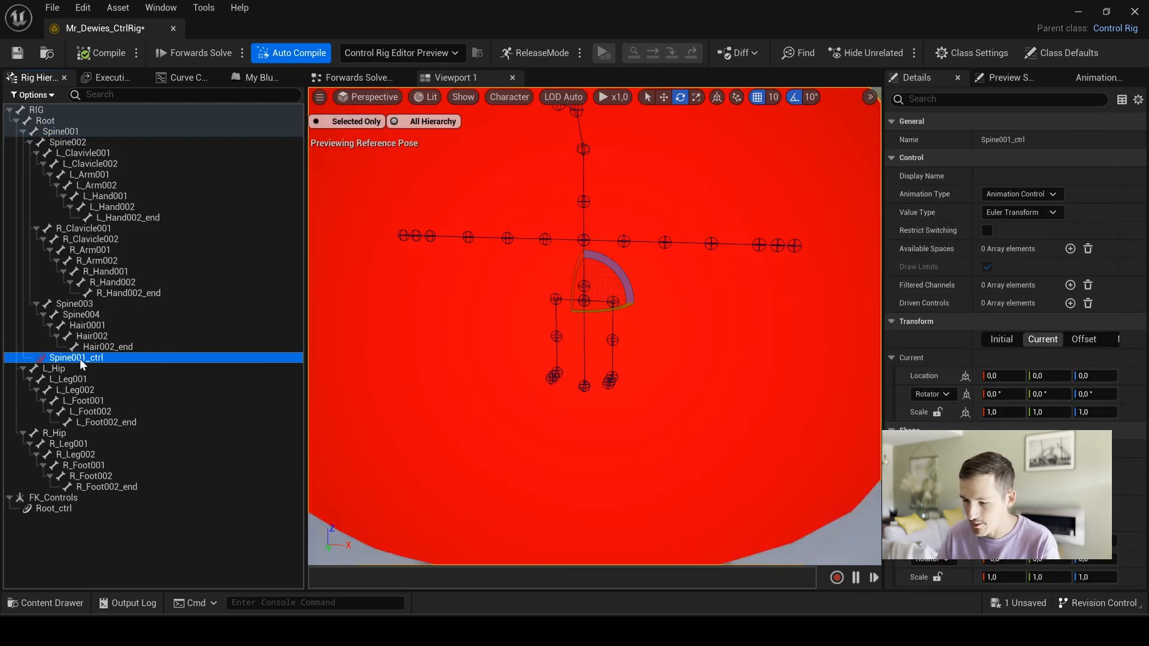
{"action": "key", "text": "shift+p"}
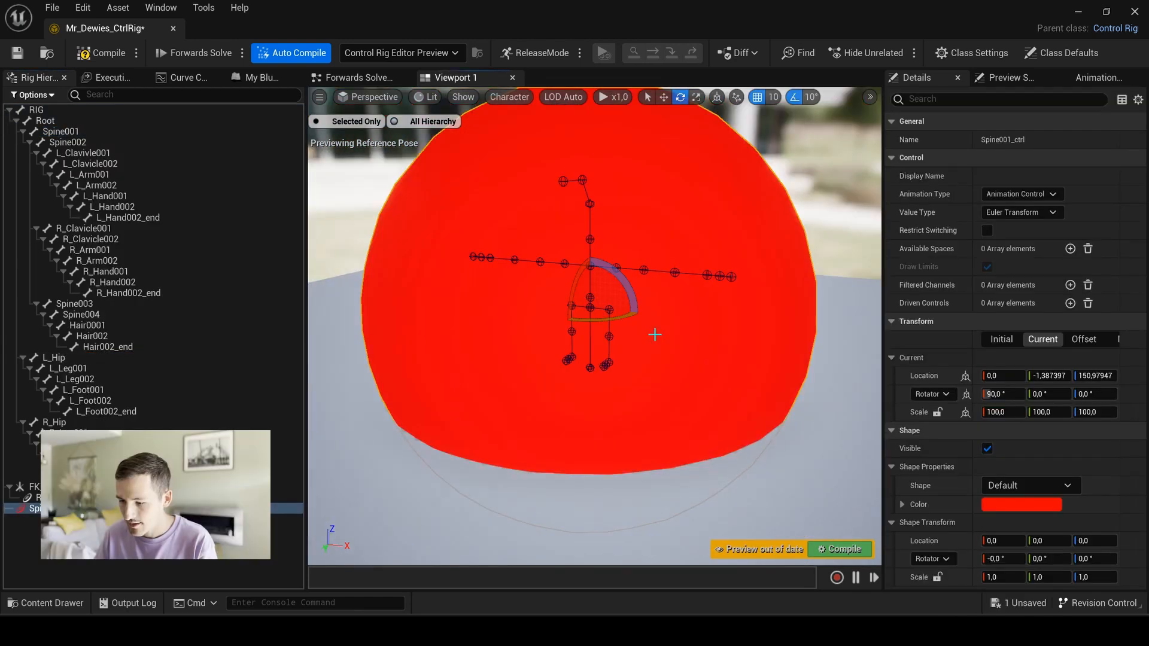
Scale the Spine001_ctrl shape down uniformly to about 0.15 in shape transform editing mode and change its shape to RoundedSquare_Thin
{"action": "key", "text": "ctrl+KP_Decimal"}
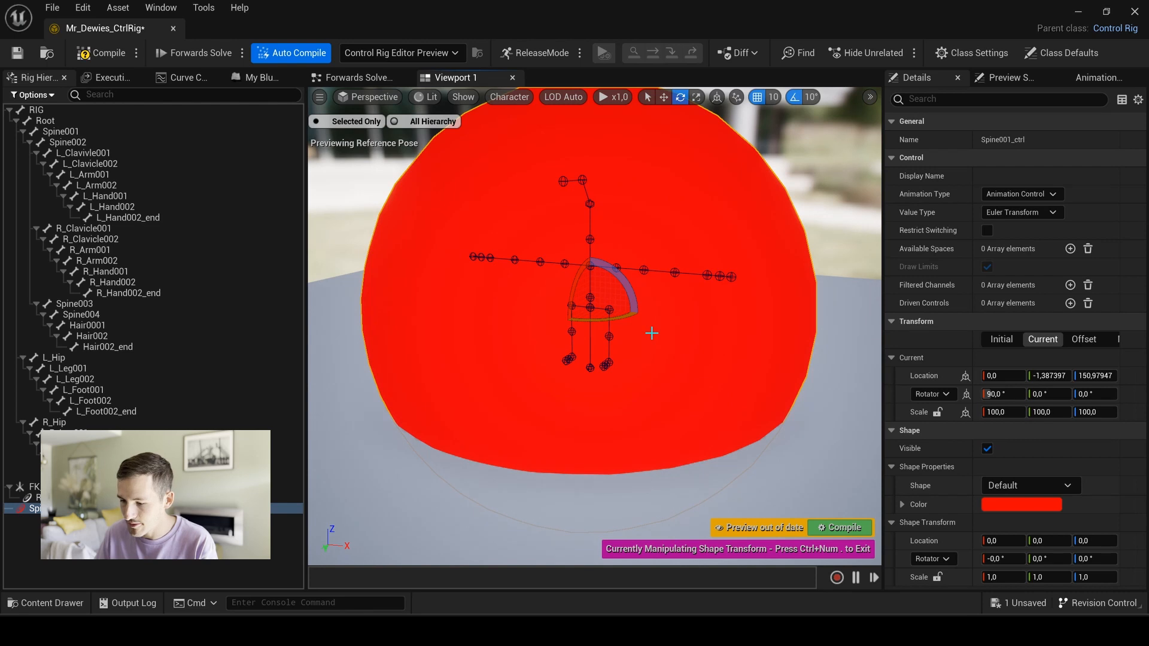
{"action": "scroll", "coordinate": [646, 327], "scroll_direction": "up", "scroll_amount": 1}
{"action": "key", "text": "r"}
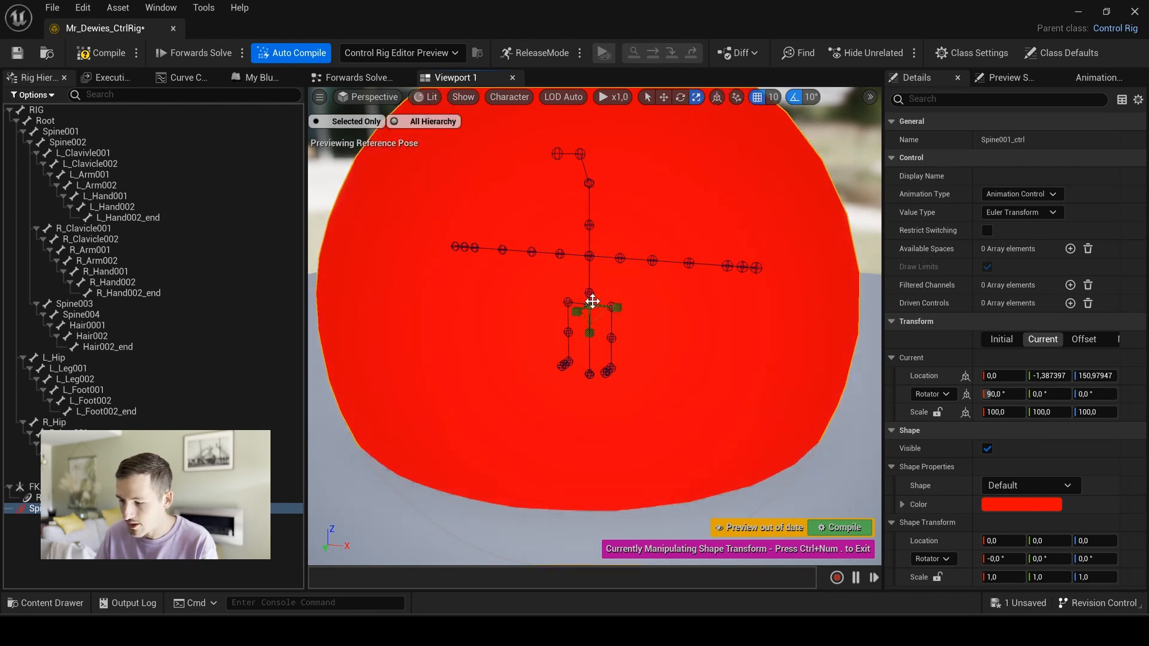
{"action": "left_click_drag", "start_coordinate": [589, 306], "coordinate": [563, 333]}
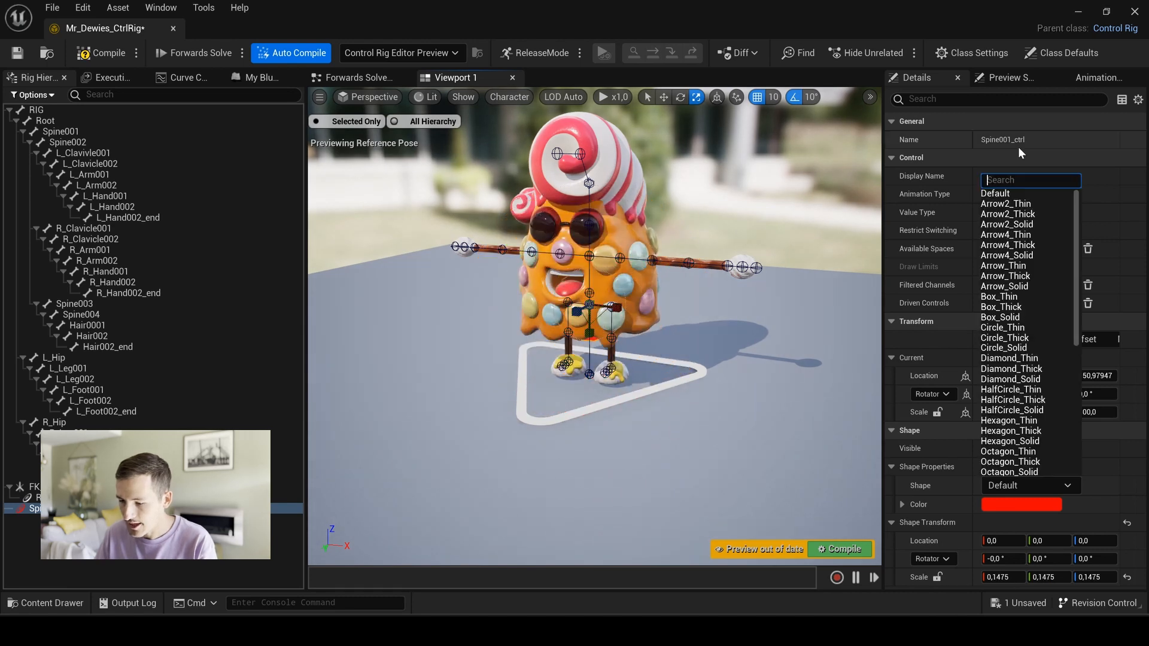
{"action": "type", "text": "rounde"}
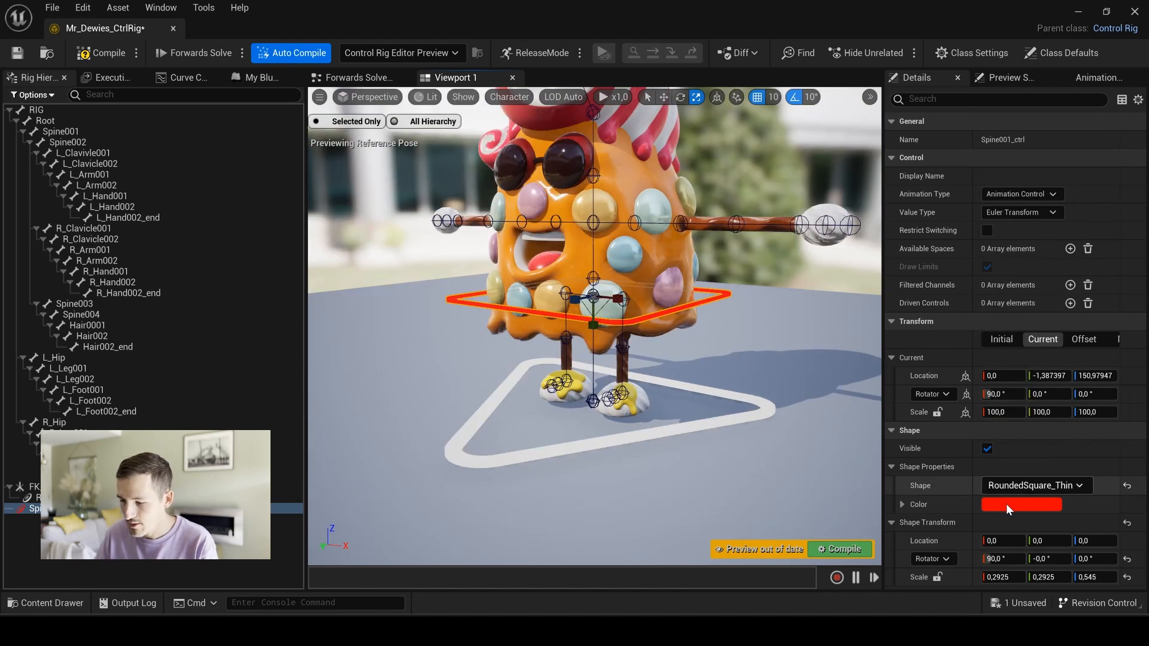
Colour the Spine001_ctrl shape blue, about hex sRGB 0085FFFF, and parent the control under Root_ctrl
{"action": "left_click", "coordinate": [1006, 504]}
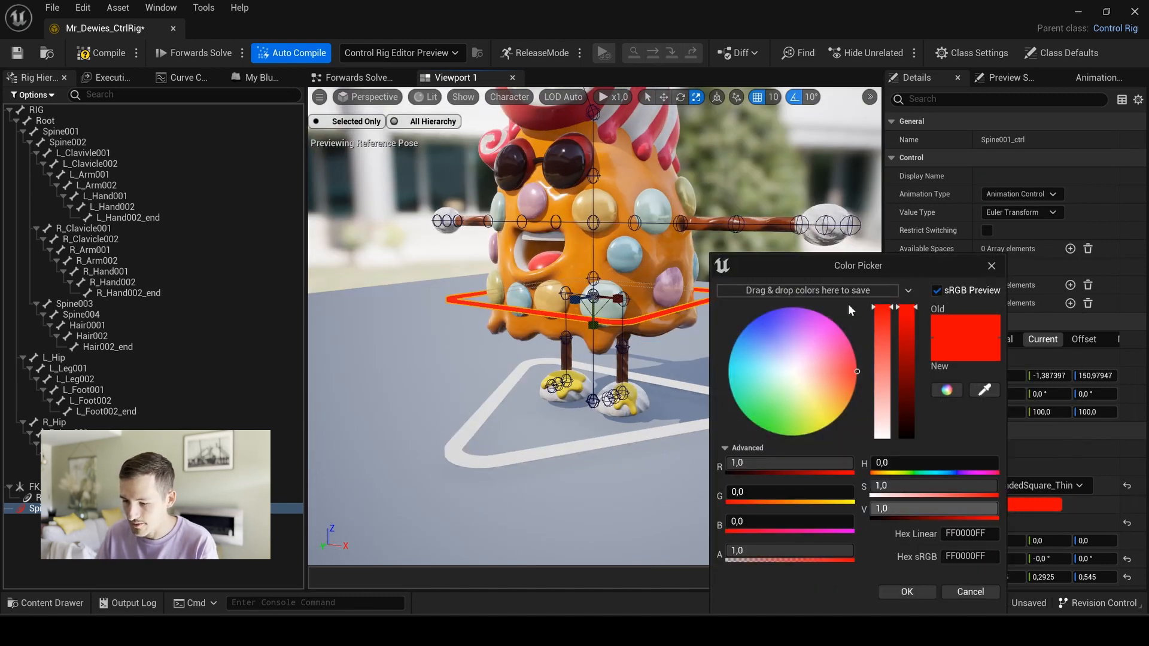
{"action": "left_click_drag", "start_coordinate": [762, 339], "coordinate": [728, 324]}
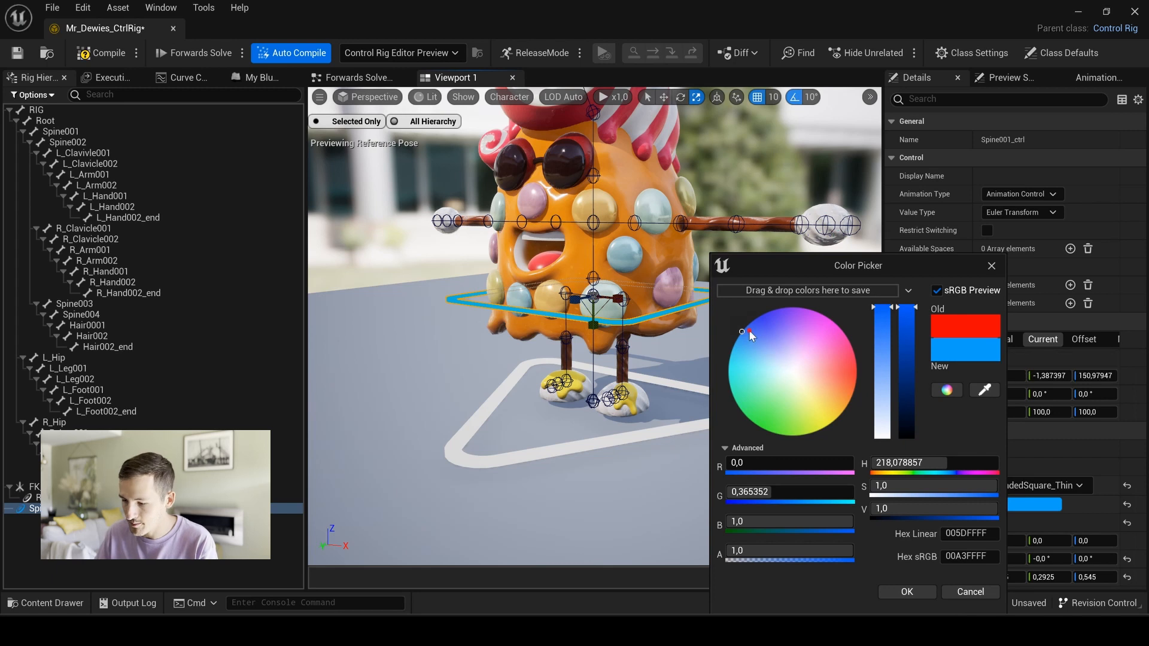
{"action": "left_click_drag", "start_coordinate": [749, 329], "coordinate": [747, 323]}
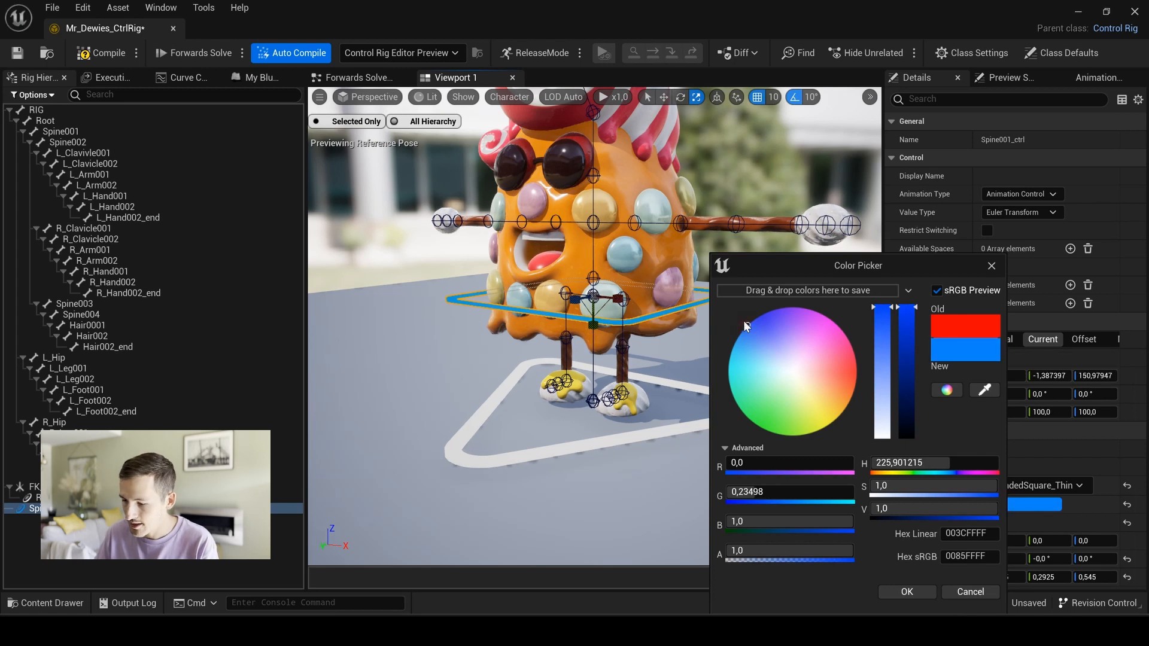
{"action": "left_click", "coordinate": [751, 288]}
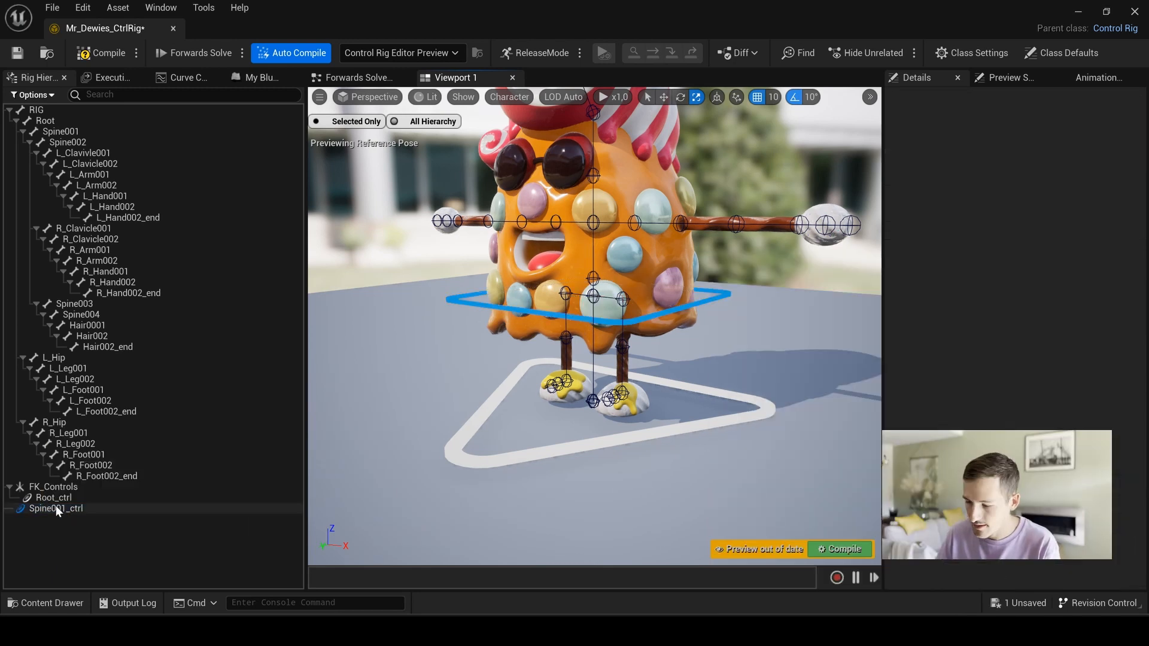
{"action": "left_click", "coordinate": [33, 508]}
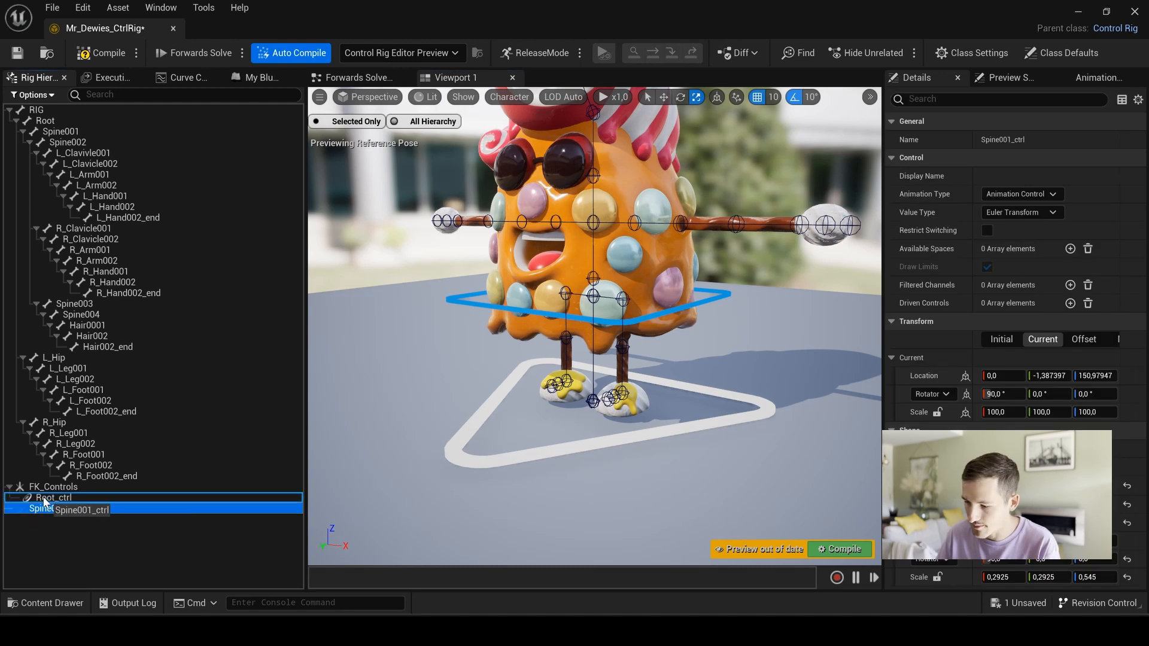
{"action": "left_click_drag", "start_coordinate": [43, 497], "coordinate": [47, 496]}
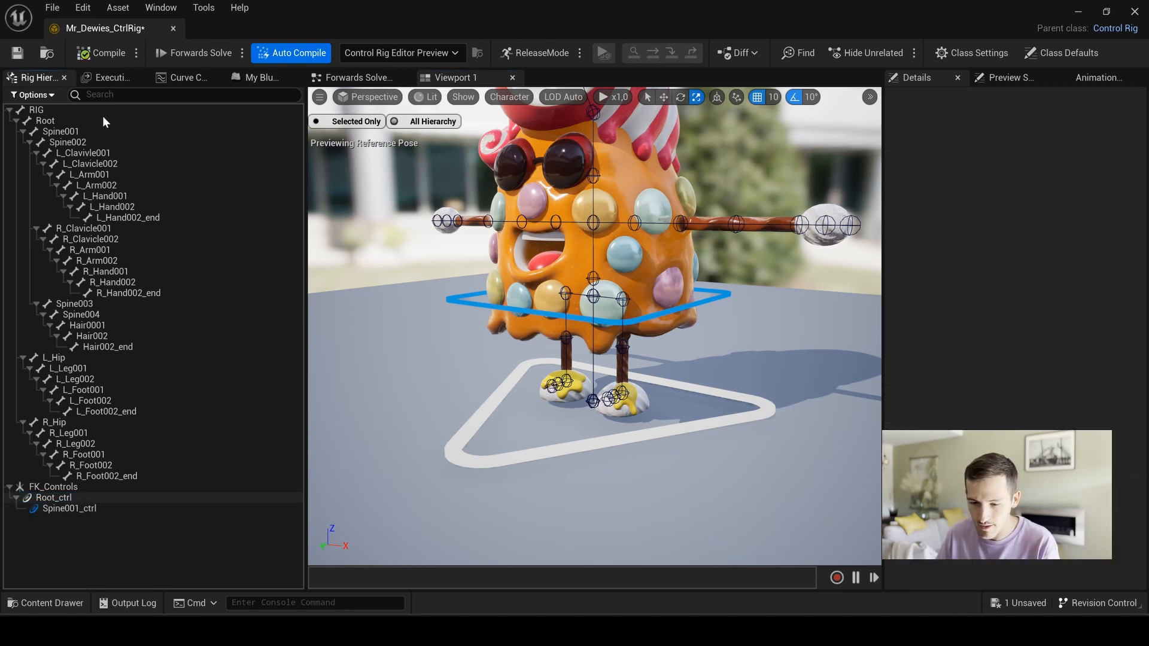
Create a new control from the Spine002 bone and parent it under Spine001_ctrl in the rig hierarchy
{"action": "left_click", "coordinate": [66, 141]}
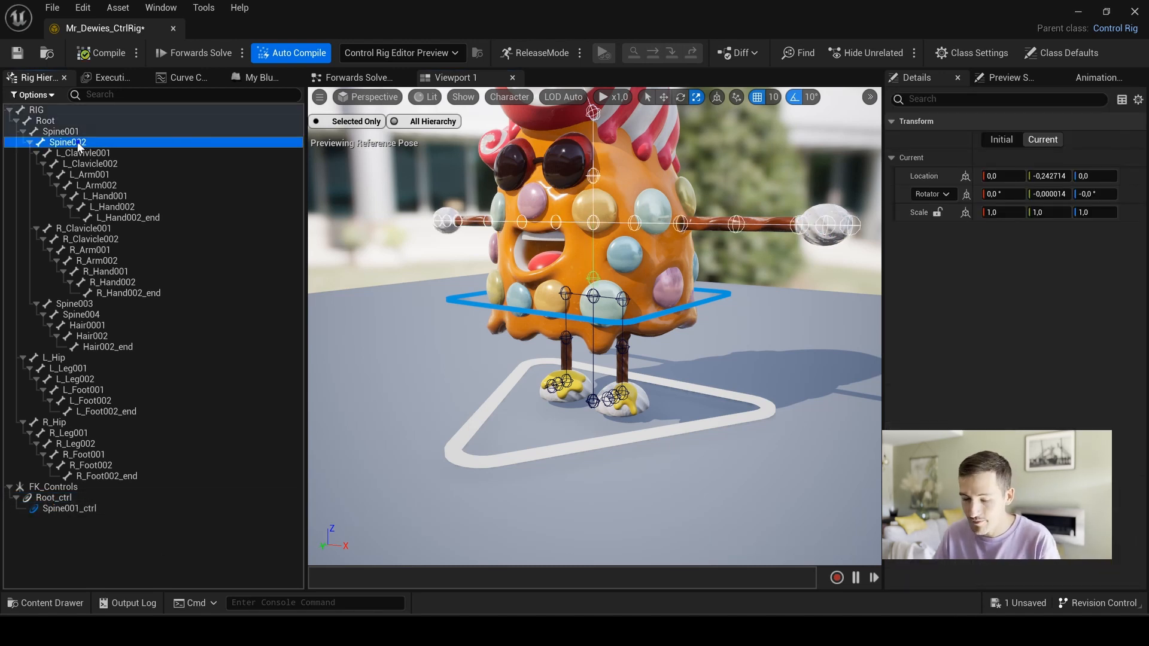
{"action": "right_click", "coordinate": [78, 144]}
{"action": "mouse_move", "coordinate": [221, 171]}
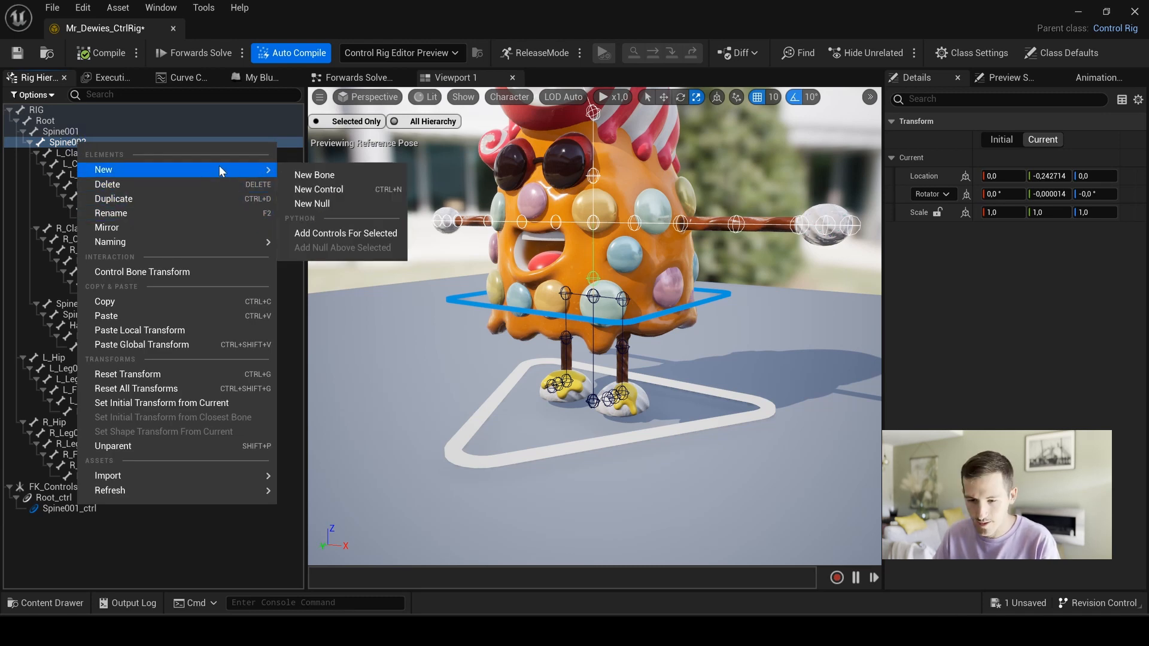
{"action": "left_click", "coordinate": [366, 189]}
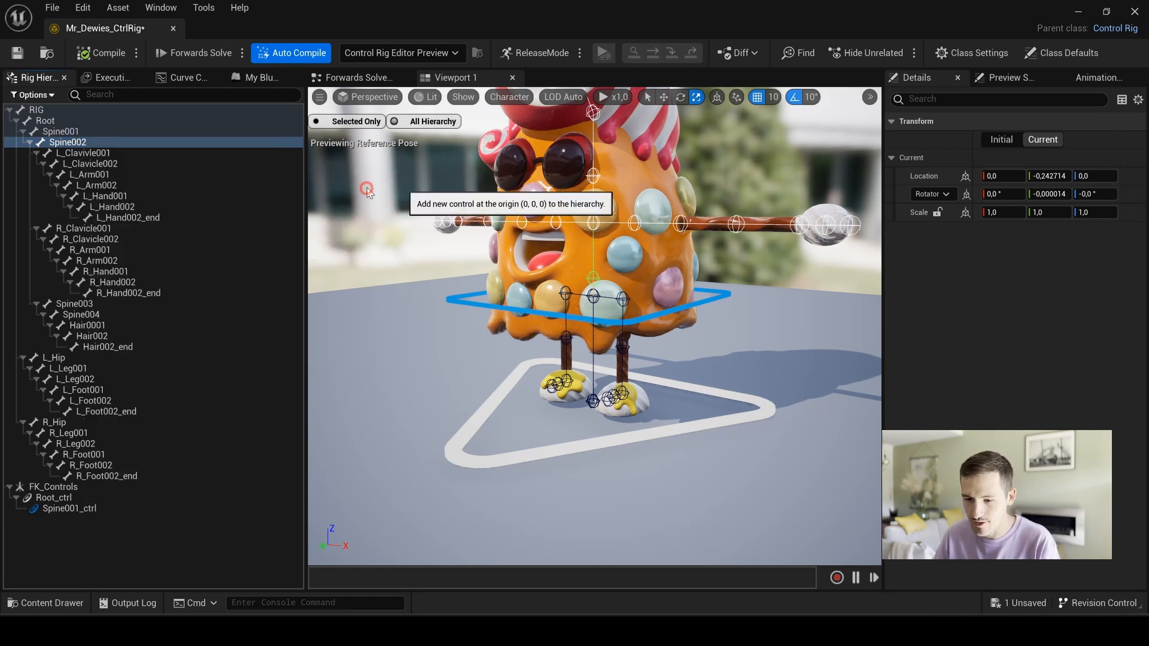
{"action": "left_click", "coordinate": [50, 519]}
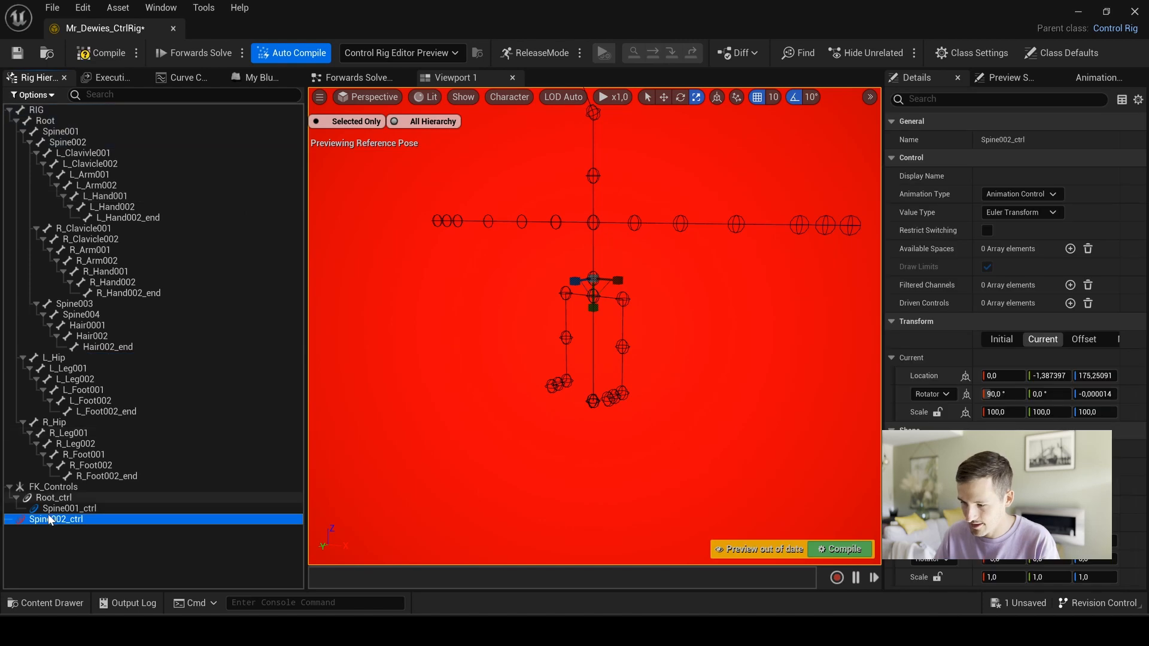
{"action": "left_click_drag", "start_coordinate": [49, 519], "coordinate": [70, 518]}
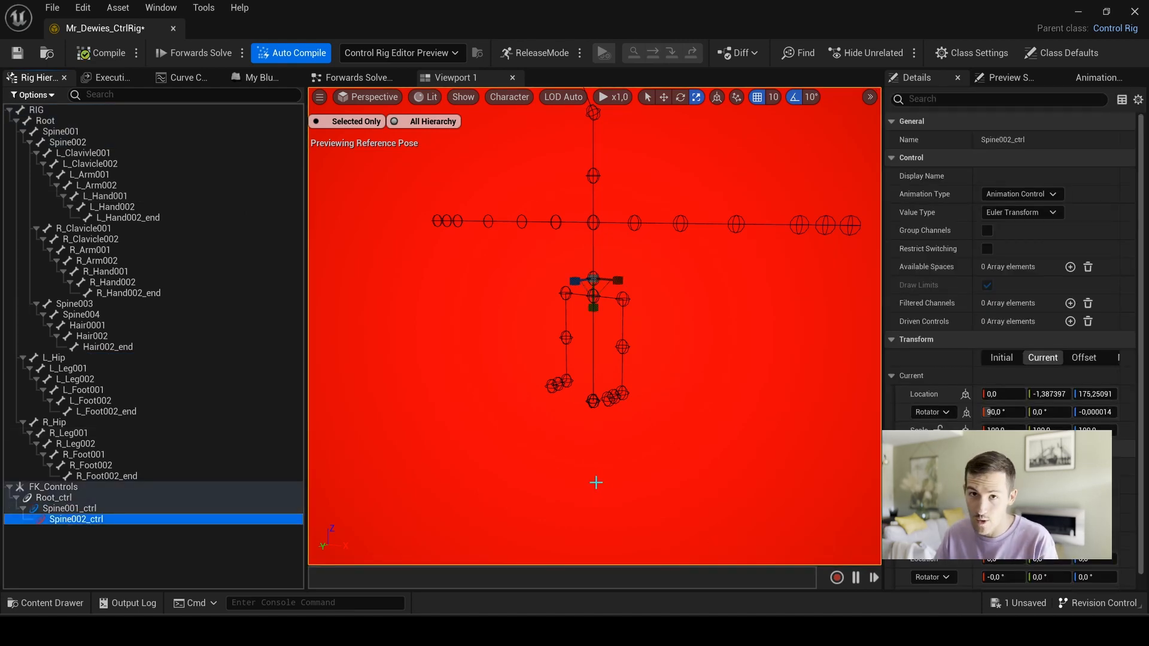
Change the Spine002_ctrl shape to Circle_Thin and set its shape transform rotation to 90° on the first axis
{"action": "left_click", "coordinate": [1030, 503]}
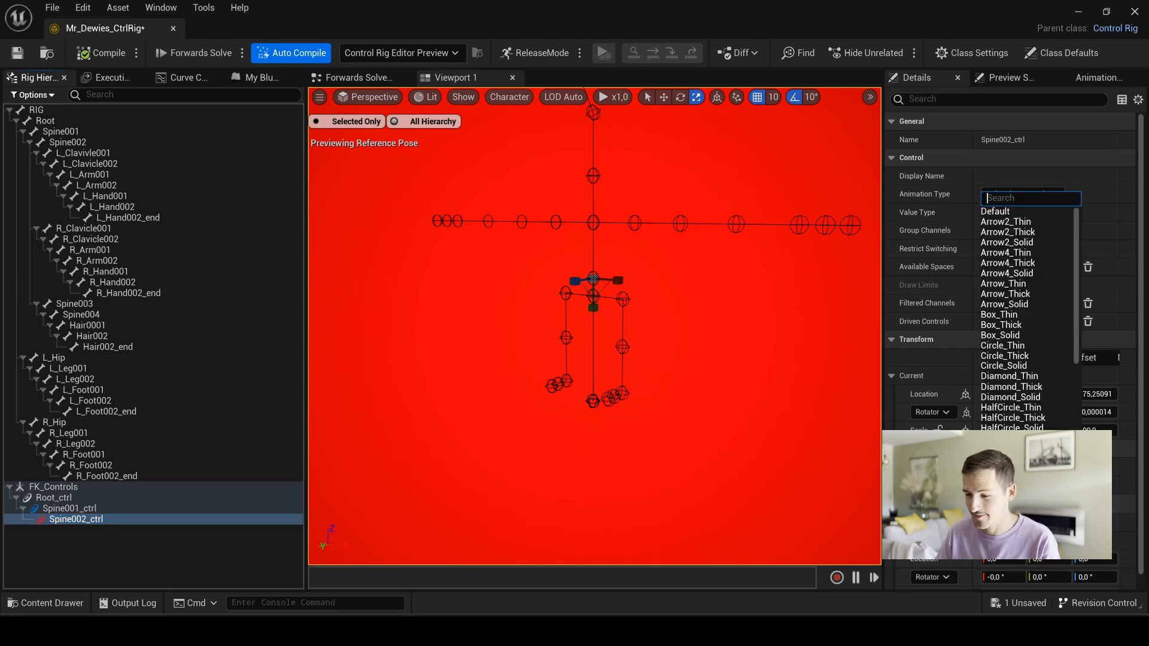
{"action": "left_click", "coordinate": [1001, 351]}
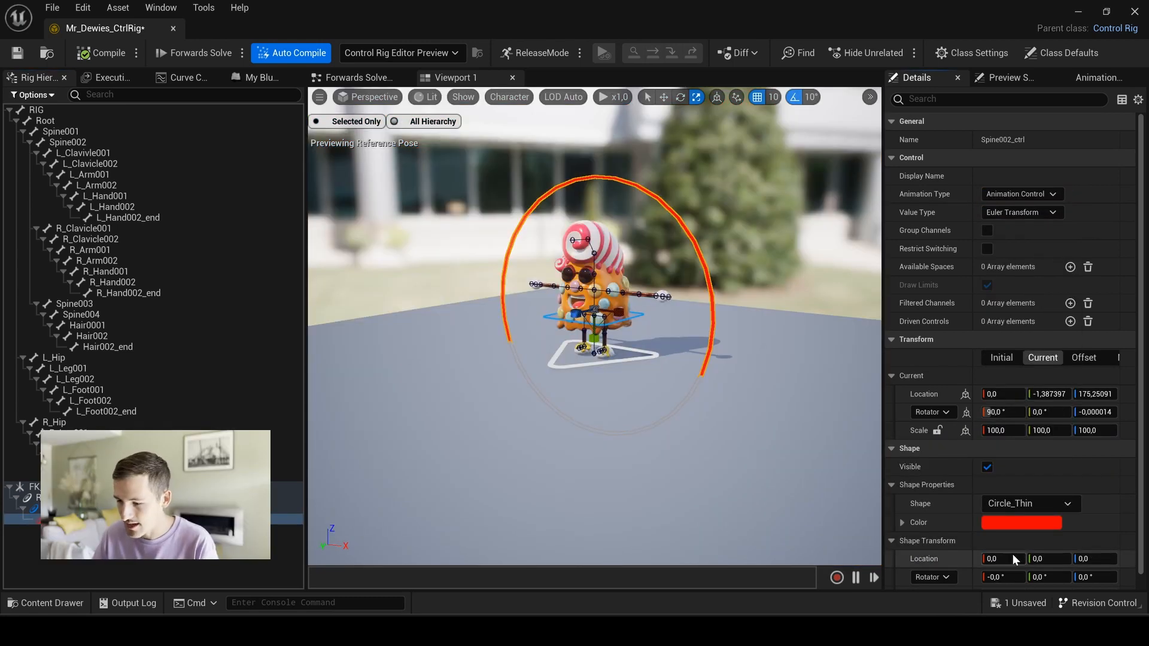
{"action": "scroll", "coordinate": [1015, 559], "scroll_direction": "down", "scroll_amount": 1}
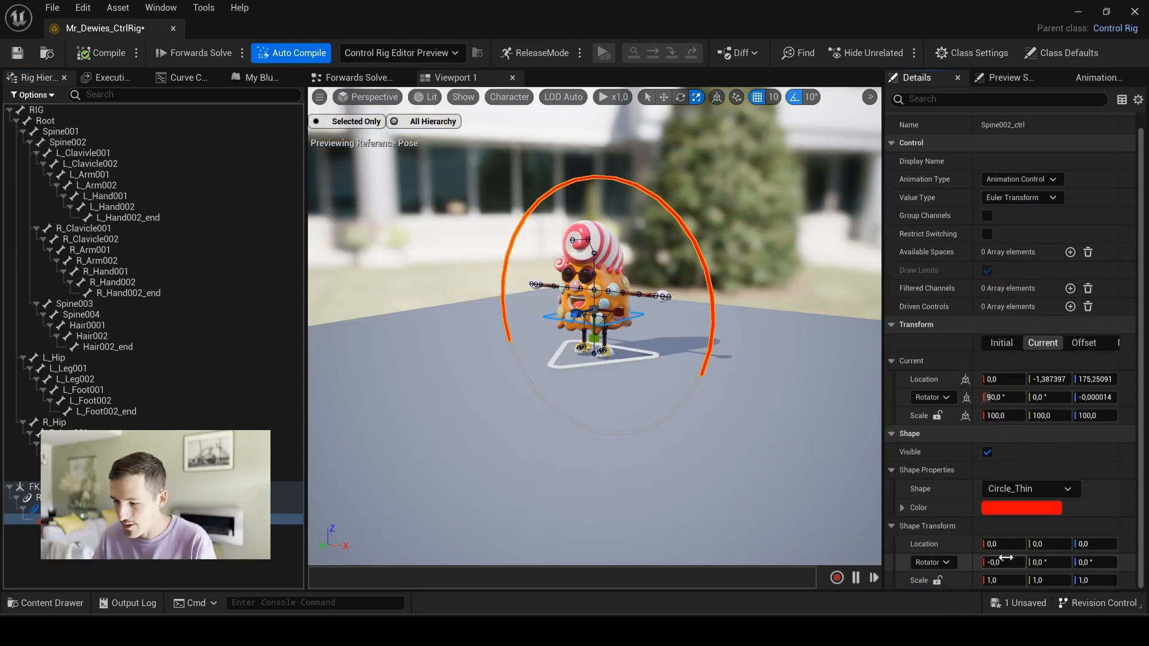
{"action": "left_click", "coordinate": [997, 562]}
{"action": "type", "text": "90"}
{"action": "key", "text": "Return"}
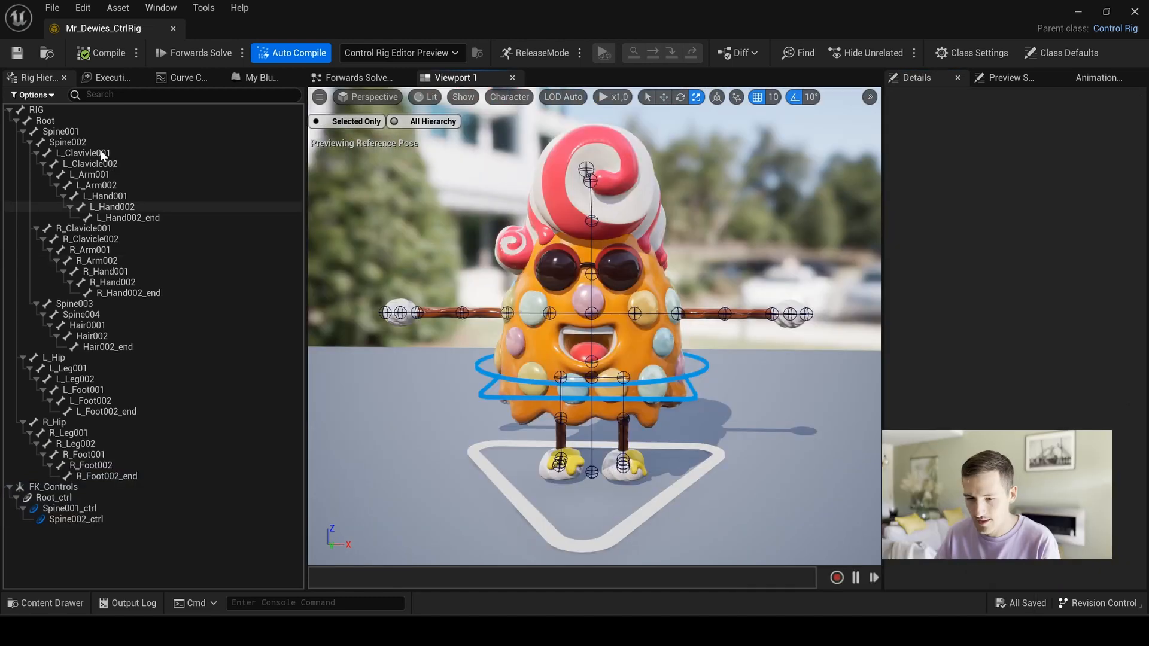
Create a new control from the L_Clavivle001 bone, unparent it from the bone chain and parent it under Spine002_ctrl
{"action": "left_click", "coordinate": [103, 154]}
{"action": "left_click", "coordinate": [123, 217], "text": "shift"}
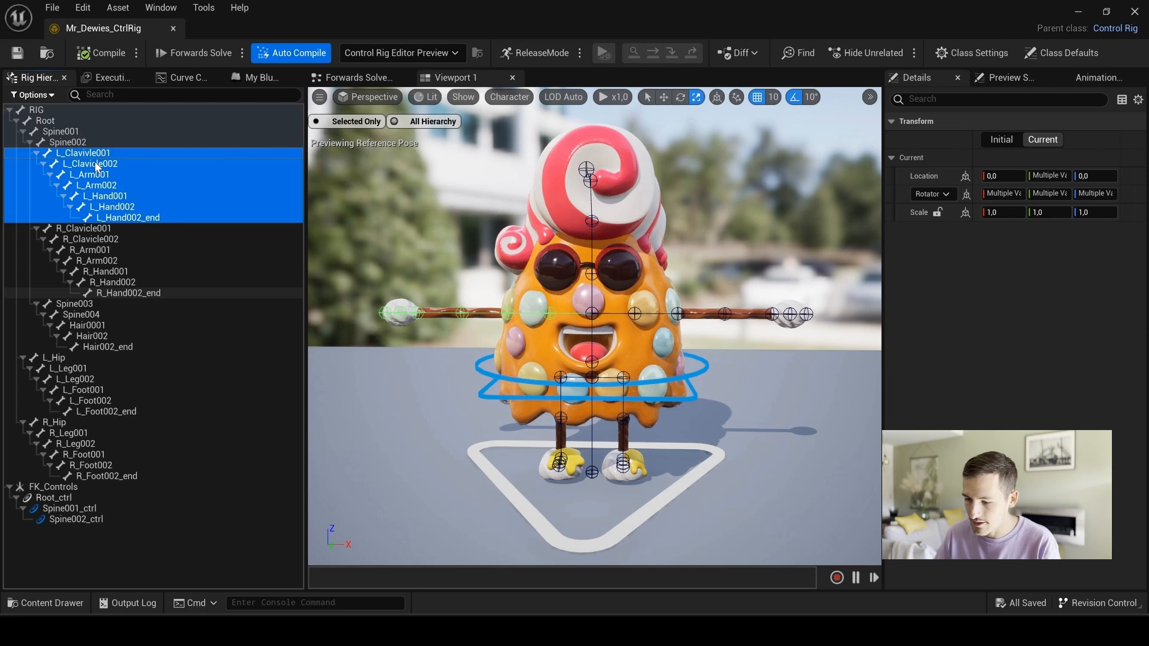
{"action": "left_click", "coordinate": [87, 155]}
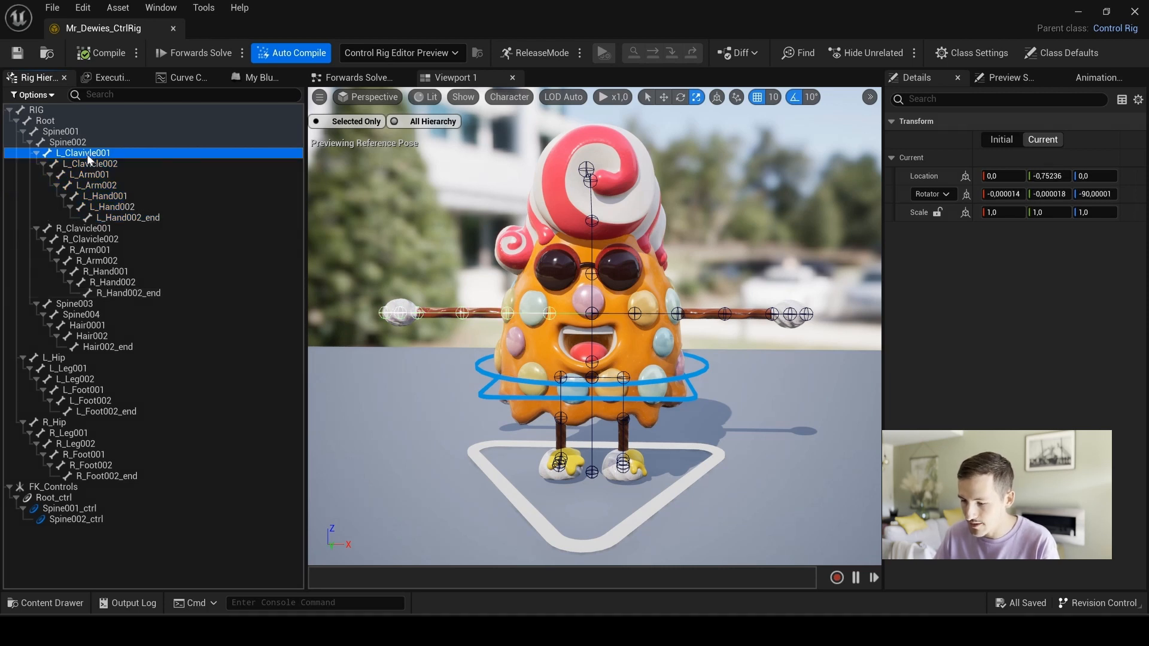
{"action": "right_click", "coordinate": [87, 153]}
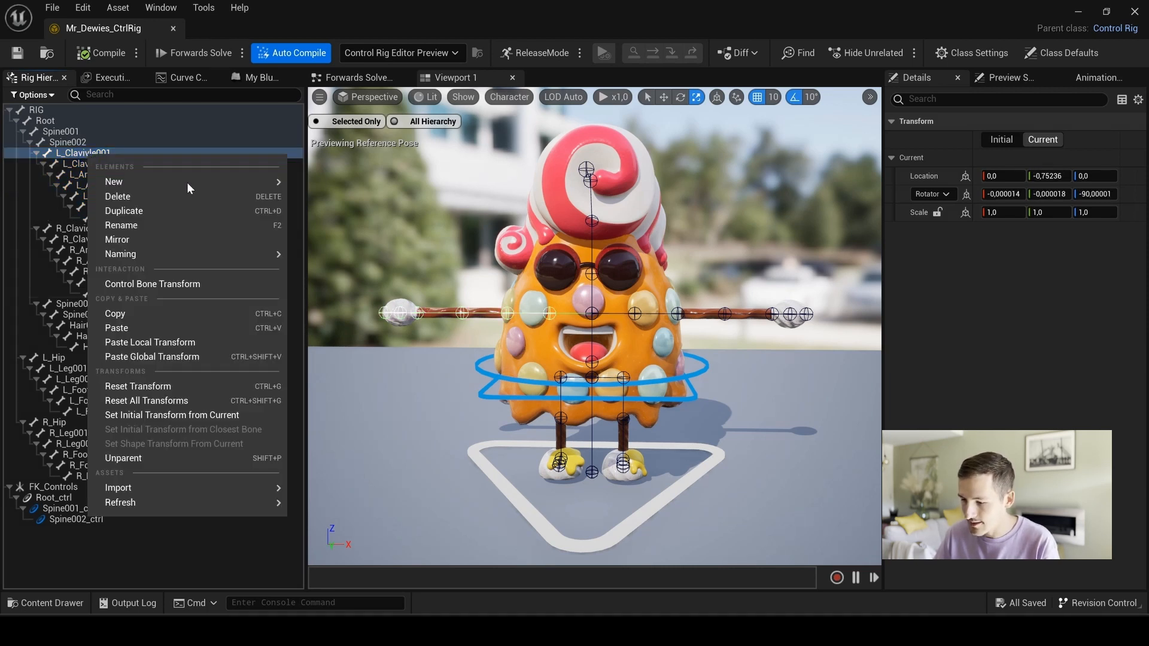
{"action": "mouse_move", "coordinate": [217, 182]}
{"action": "left_click", "coordinate": [347, 203]}
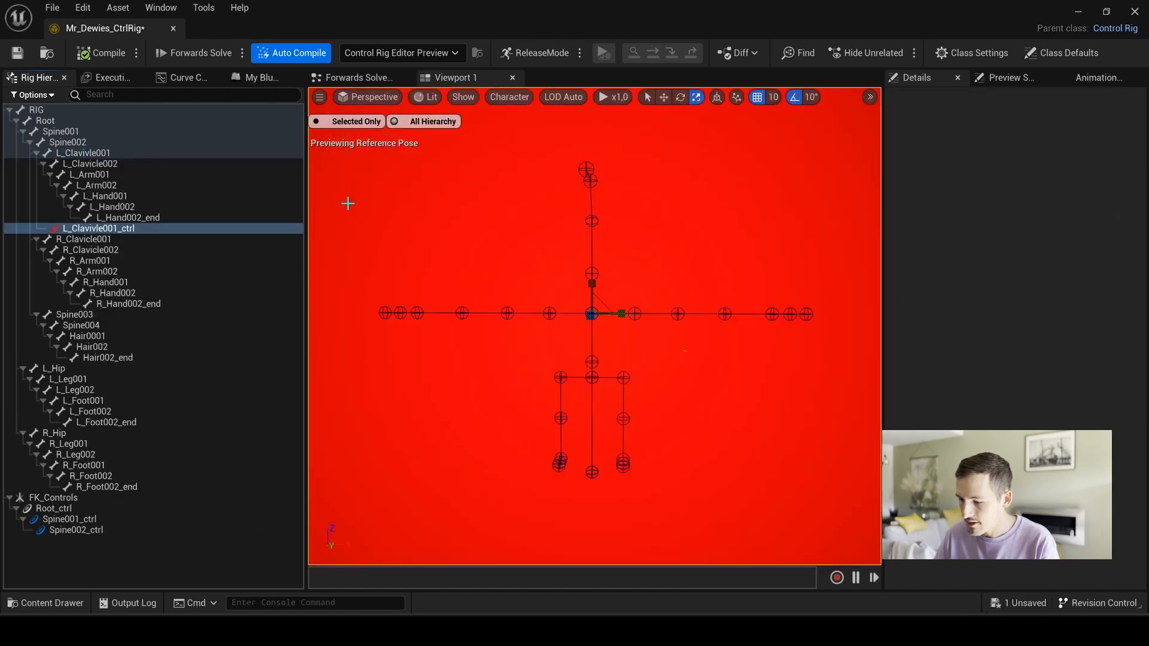
{"action": "left_click", "coordinate": [99, 227]}
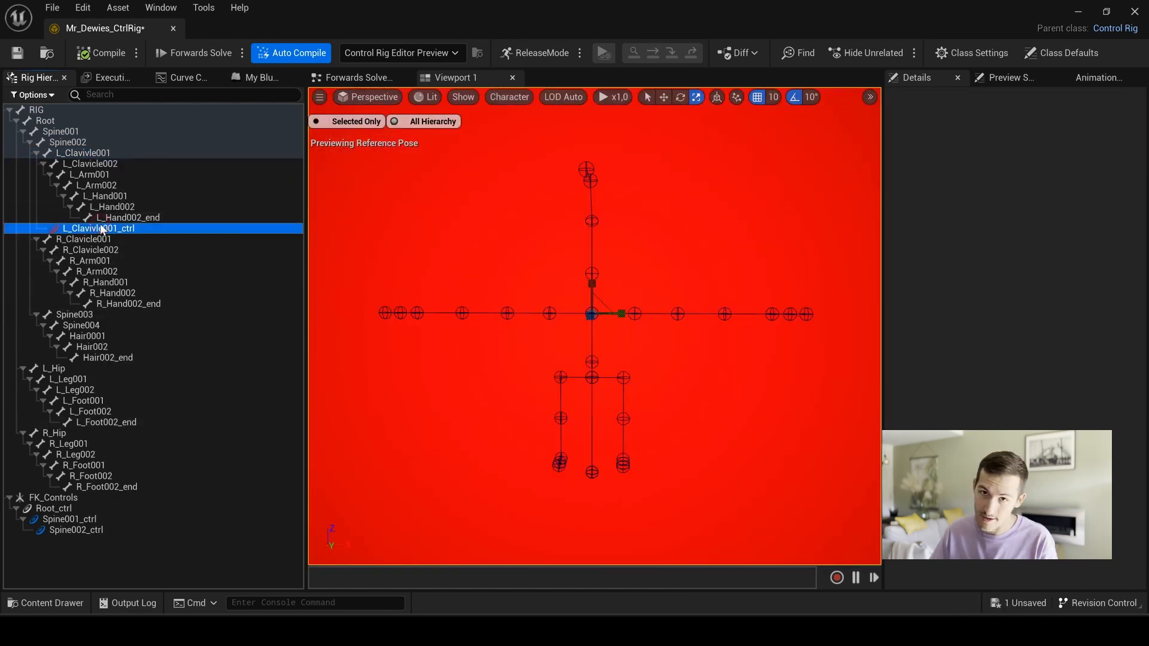
{"action": "left_click_drag", "start_coordinate": [92, 220], "coordinate": [229, 517]}
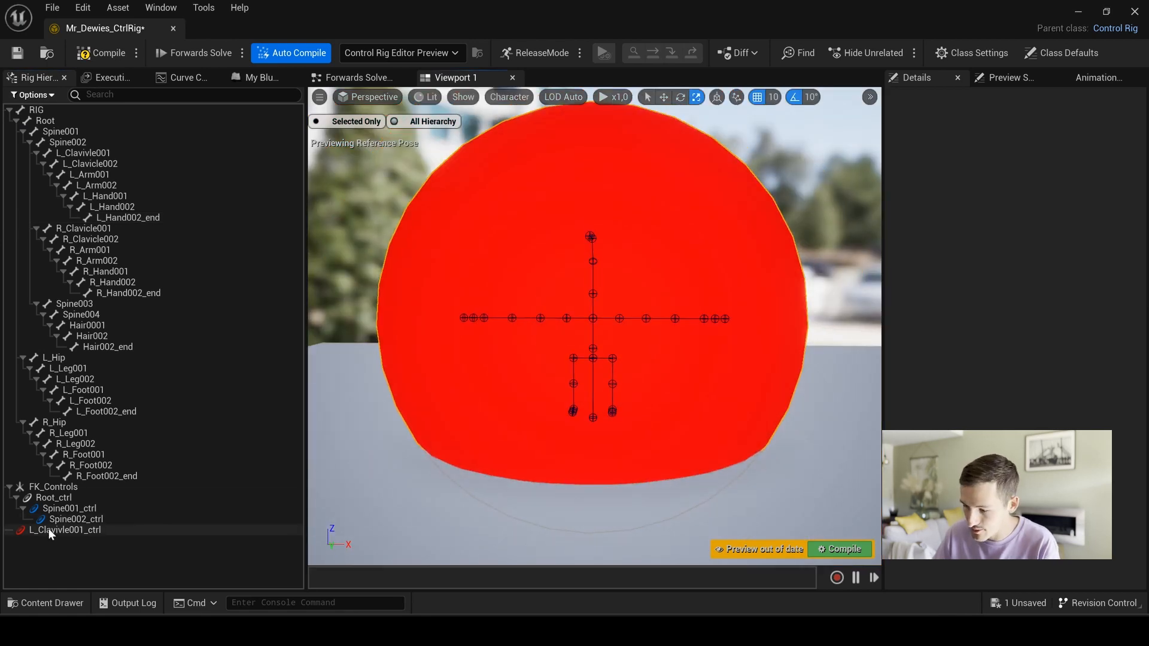
{"action": "left_click_drag", "start_coordinate": [48, 528], "coordinate": [65, 520]}
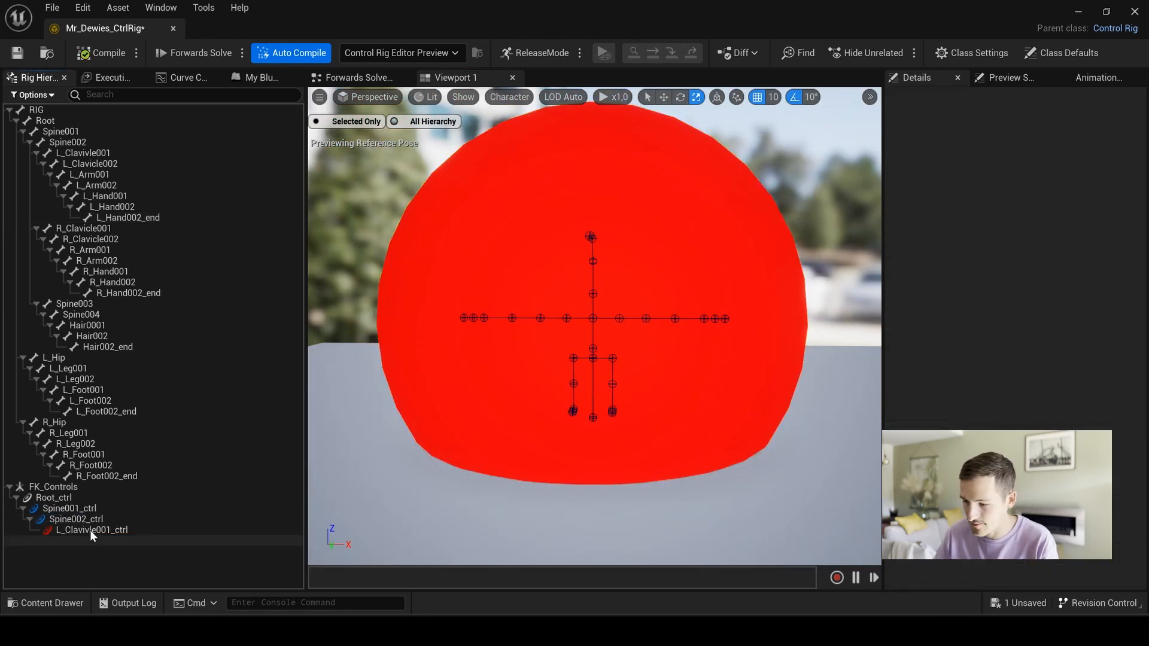
Search the shape options for "quarter" and change the L_Clavivle001_ctrl shape to QuarterCircle_Thick
{"action": "left_click", "coordinate": [89, 531]}
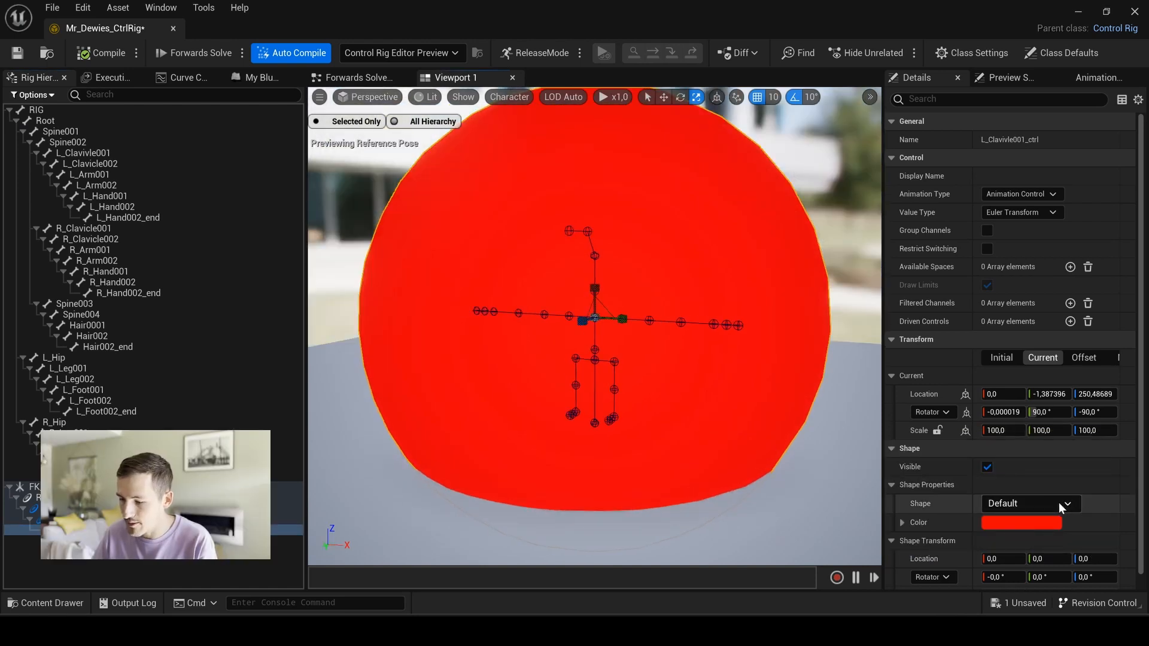
{"action": "left_click", "coordinate": [1061, 508]}
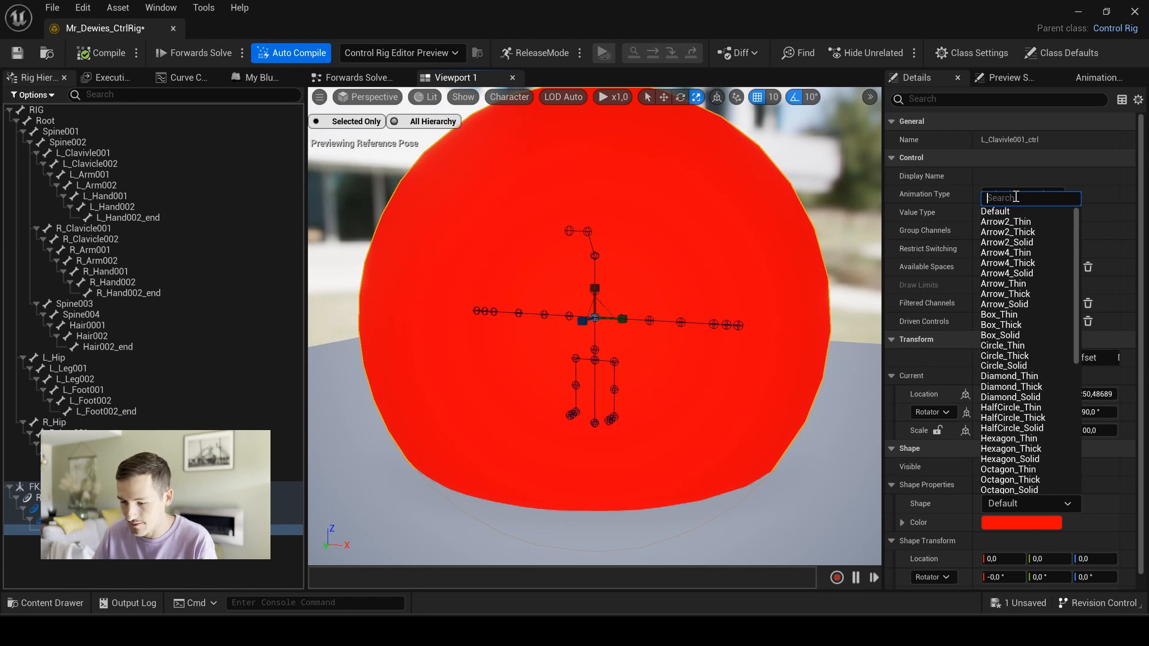
{"action": "type", "text": "quarter"}
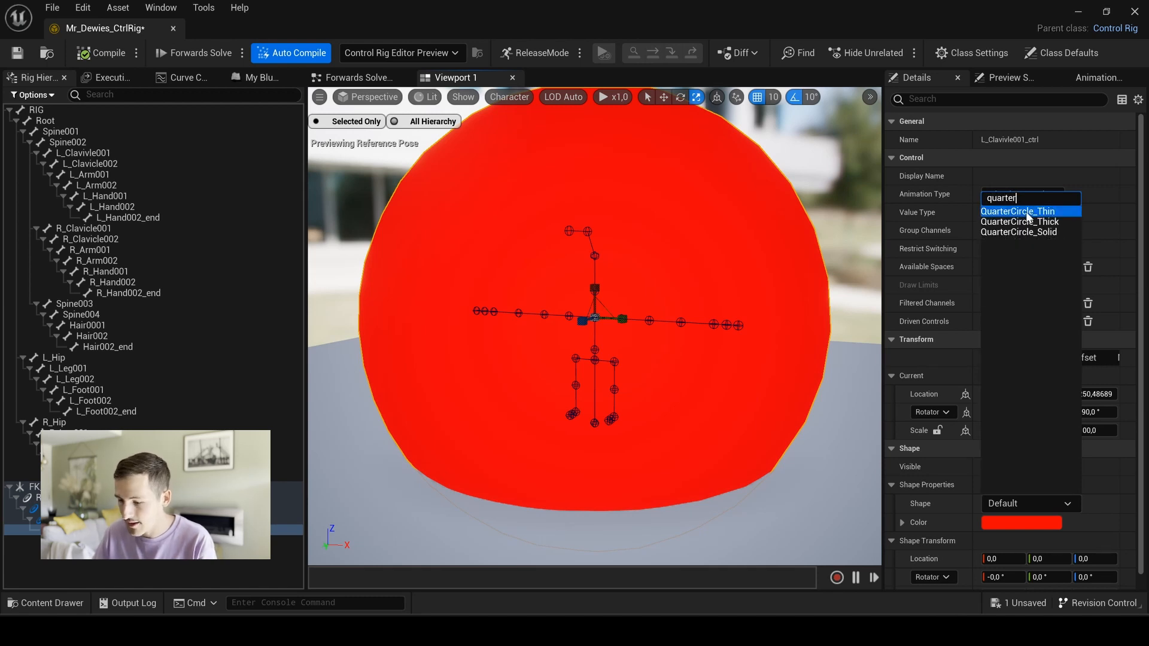
{"action": "left_click", "coordinate": [1022, 222]}
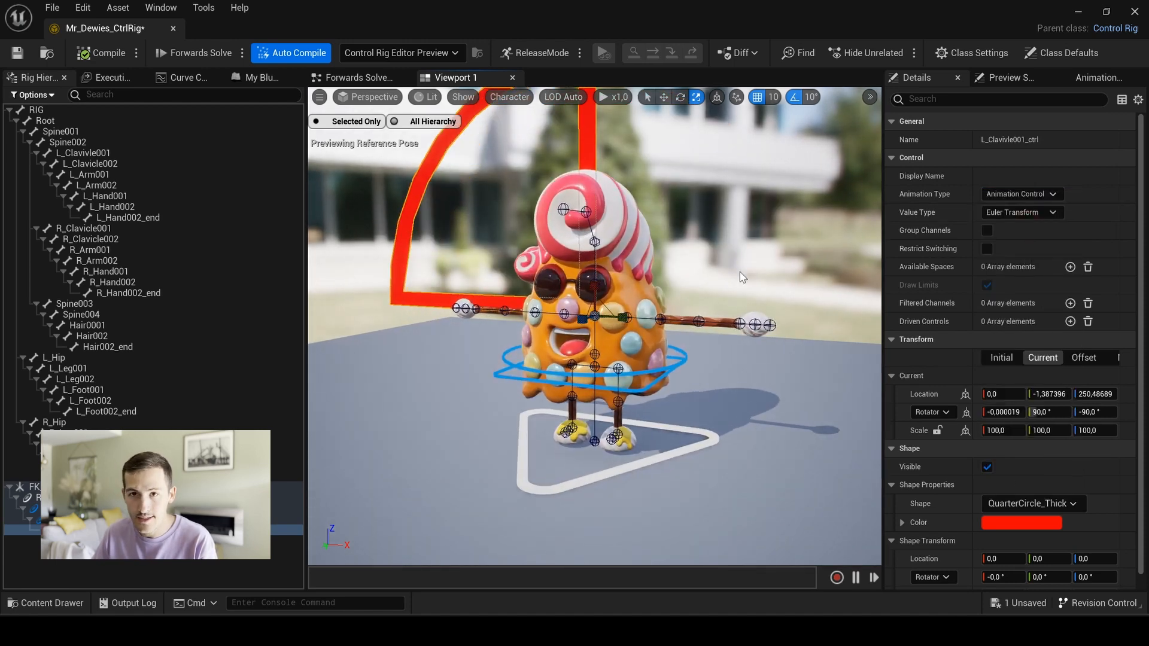
Set the L_Clavivle001_ctrl shape transform rotation to 90° on the second axis and change its colour to yellow
{"action": "left_click", "coordinate": [1046, 576]}
{"action": "type", "text": "90"}
{"action": "key", "text": "Return"}
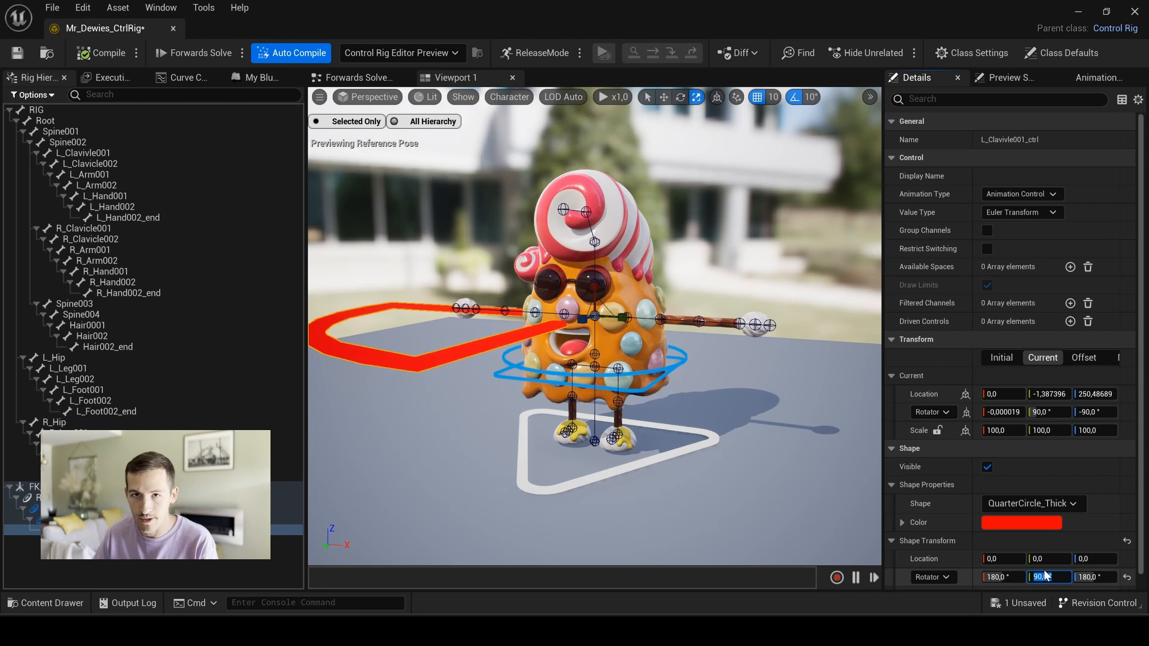
{"action": "left_click", "coordinate": [1006, 524]}
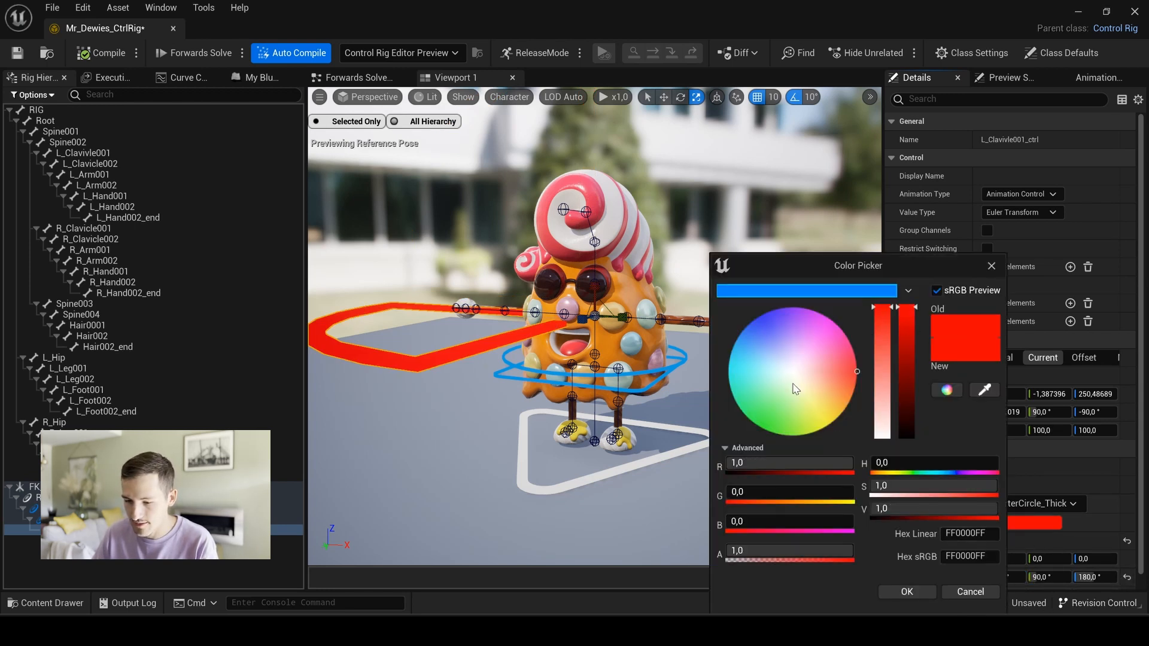
{"action": "left_click_drag", "start_coordinate": [791, 419], "coordinate": [820, 435]}
{"action": "left_click", "coordinate": [719, 381]}
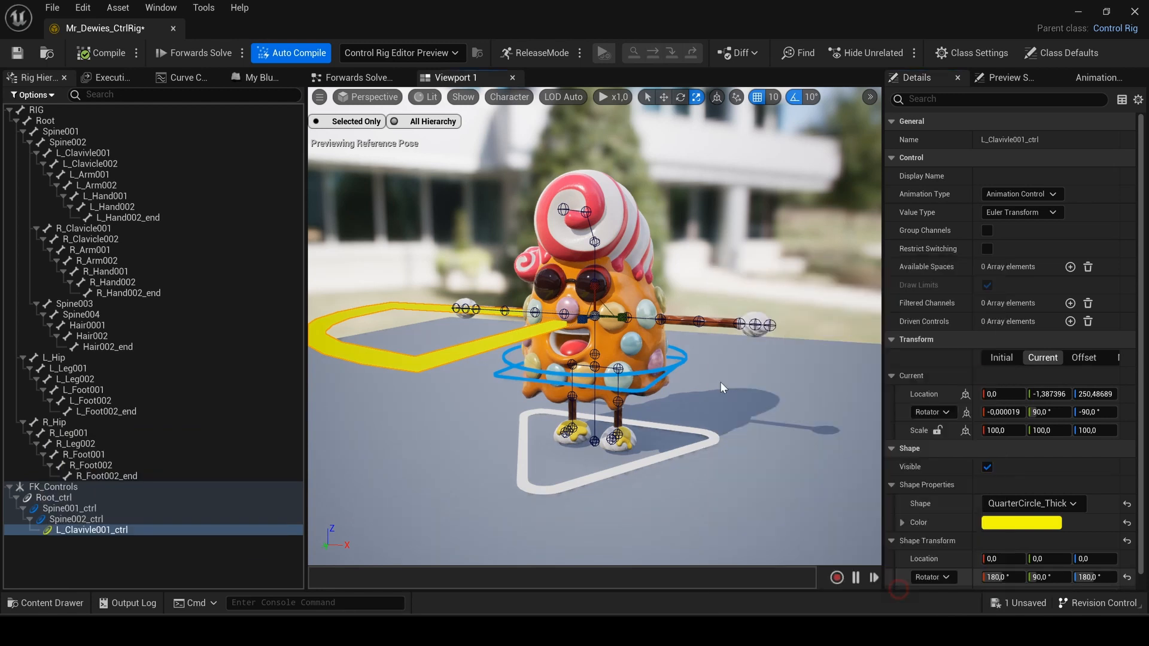
Scale down and rotate the L_Clavivle001_ctrl quarter-circle shape so it lies flat around the front of the chest, and save the rig
{"action": "scroll", "coordinate": [704, 259], "scroll_direction": "up", "scroll_amount": 3}
{"action": "scroll", "coordinate": [704, 260], "scroll_direction": "up", "scroll_amount": 1}
{"action": "left_click_drag", "start_coordinate": [670, 281], "coordinate": [652, 327]}
{"action": "scroll", "coordinate": [631, 305], "scroll_direction": "up", "scroll_amount": 2}
{"action": "scroll", "coordinate": [620, 303], "scroll_direction": "up", "scroll_amount": 3}
{"action": "scroll", "coordinate": [620, 304], "scroll_direction": "down", "scroll_amount": 5}
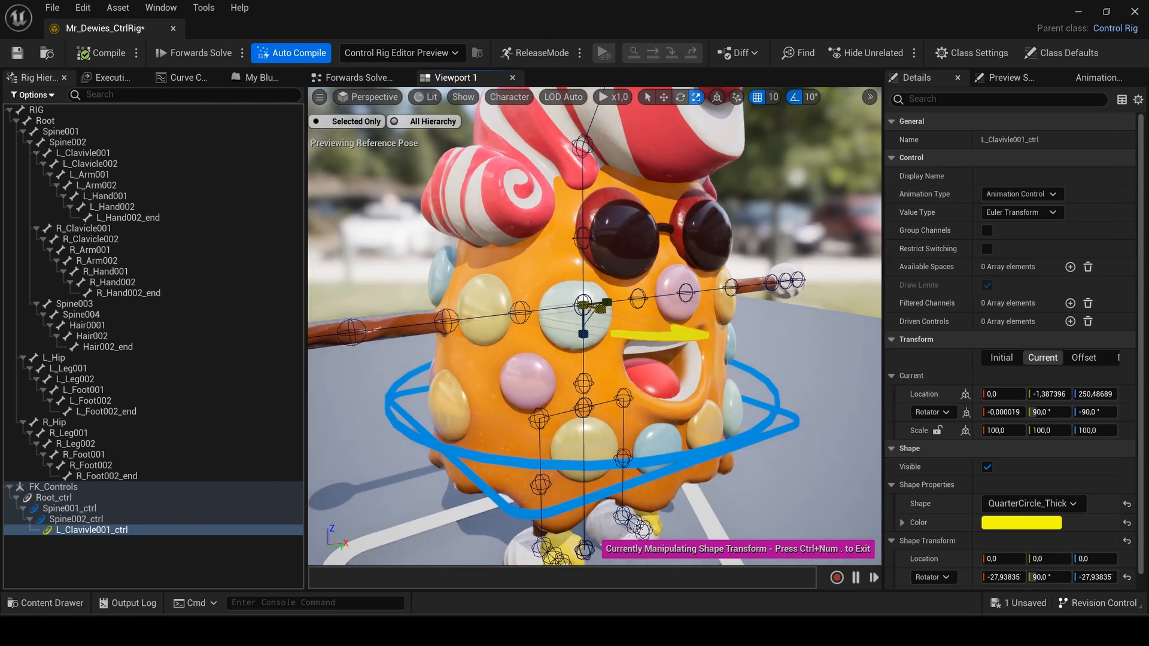
{"action": "scroll", "coordinate": [589, 305], "scroll_direction": "up", "scroll_amount": 4}
{"action": "scroll", "coordinate": [594, 326], "scroll_direction": "down", "scroll_amount": 5}
{"action": "key", "text": "ctrl+s"}
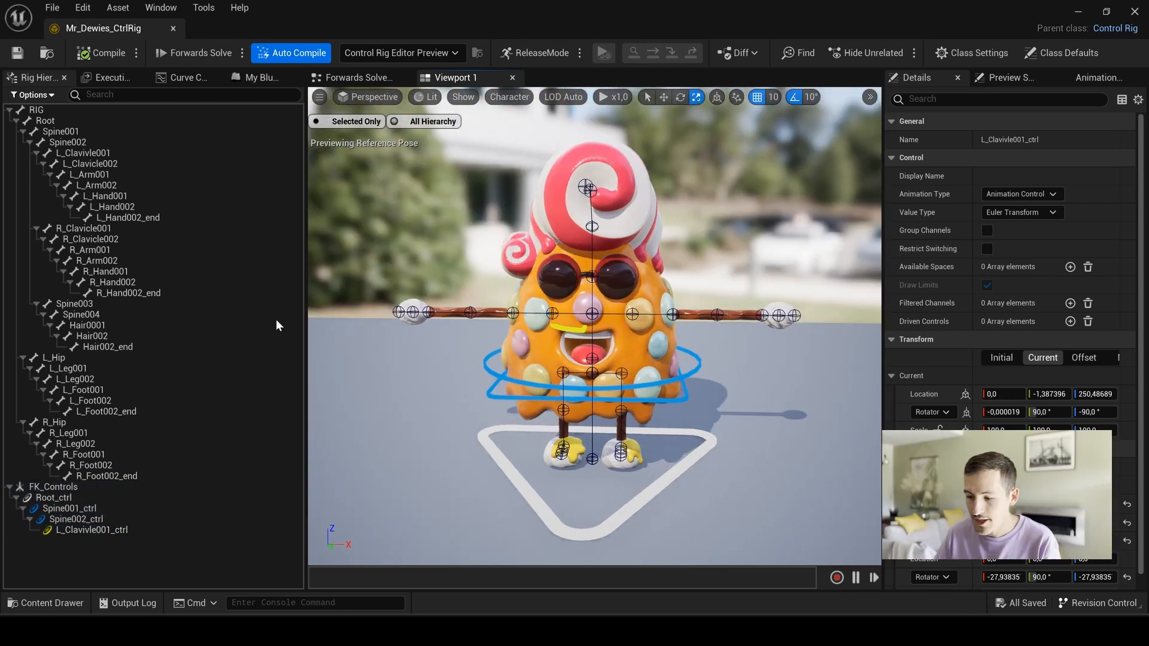
Create a new control from the L_Clavicle002 bone and parent it under L_Clavivle001_ctrl in the rig hierarchy
{"action": "left_click", "coordinate": [86, 164]}
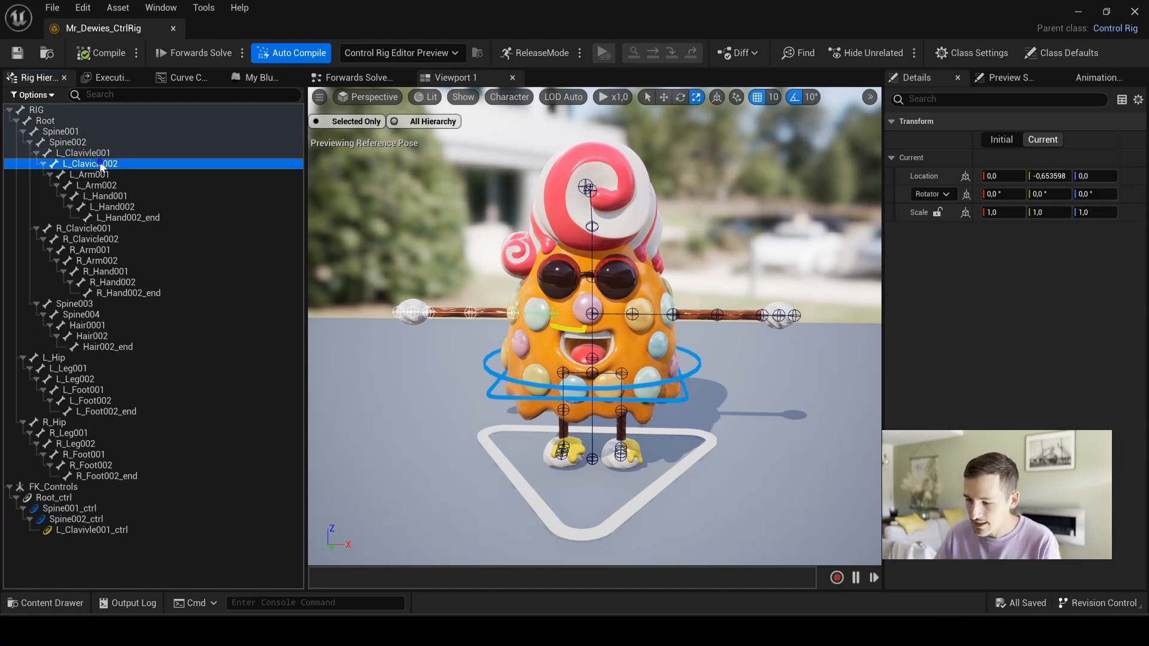
{"action": "right_click", "coordinate": [90, 167]}
{"action": "mouse_move", "coordinate": [270, 189]}
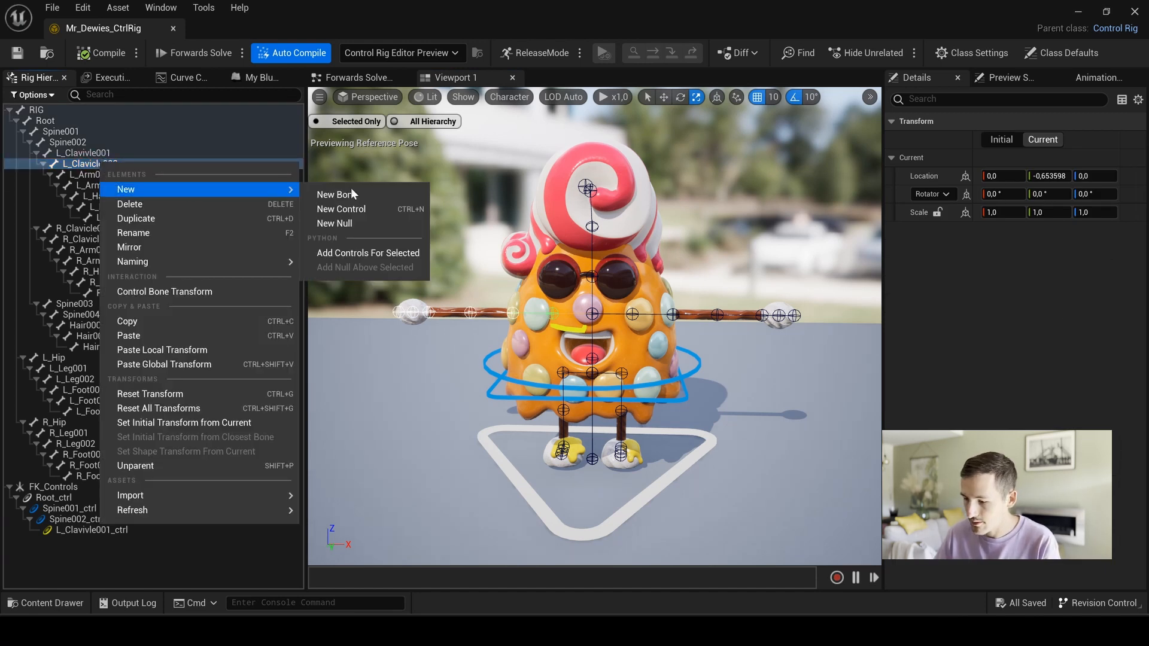
{"action": "left_click", "coordinate": [382, 209]}
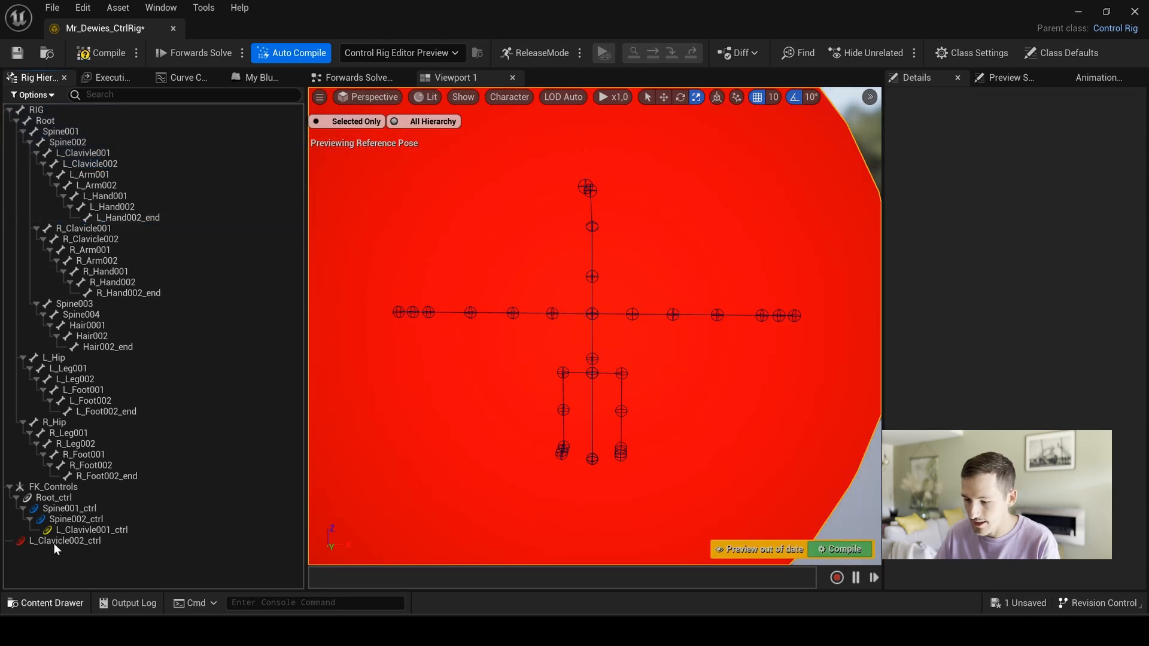
{"action": "left_click_drag", "start_coordinate": [57, 541], "coordinate": [95, 531]}
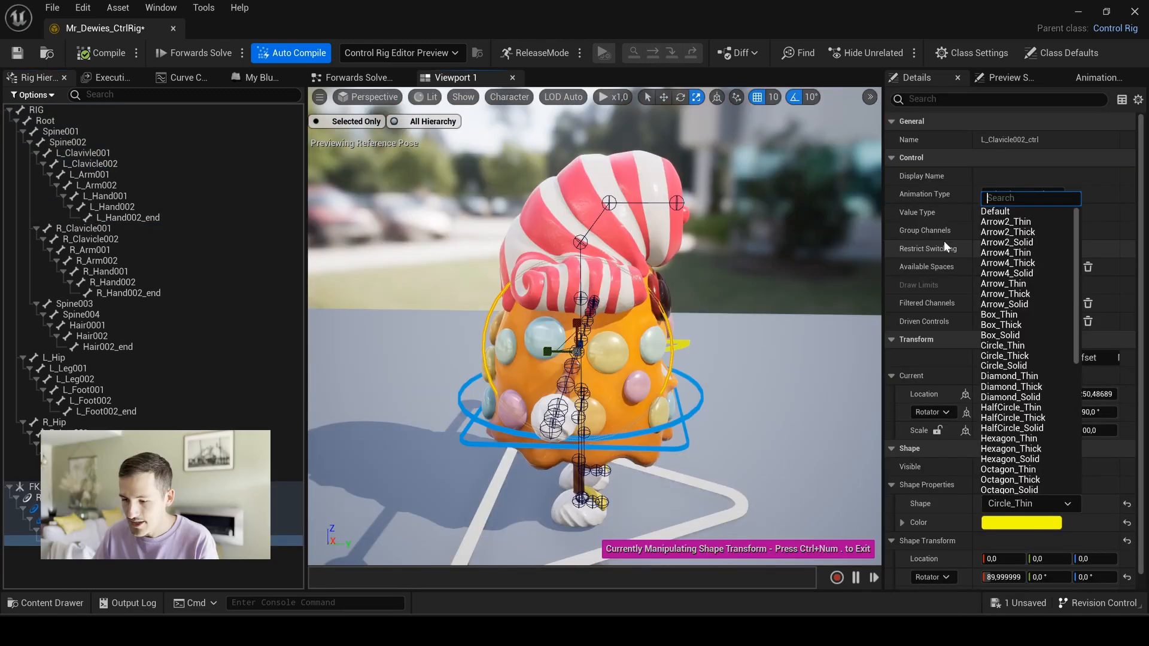
Search the shape options for "half" and change the L_Clavicle002_ctrl shape to HalfCircle_Thin
{"action": "type", "text": "half_"}
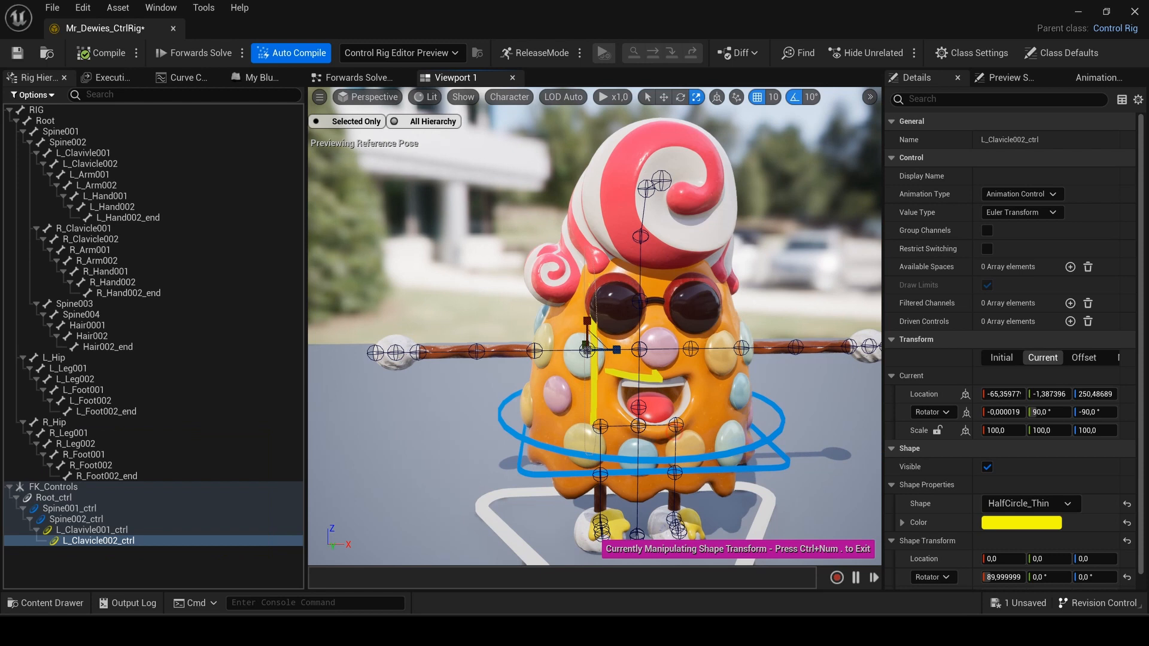
{"action": "left_click_drag", "start_coordinate": [594, 326], "coordinate": [472, 314], "text": "alt"}
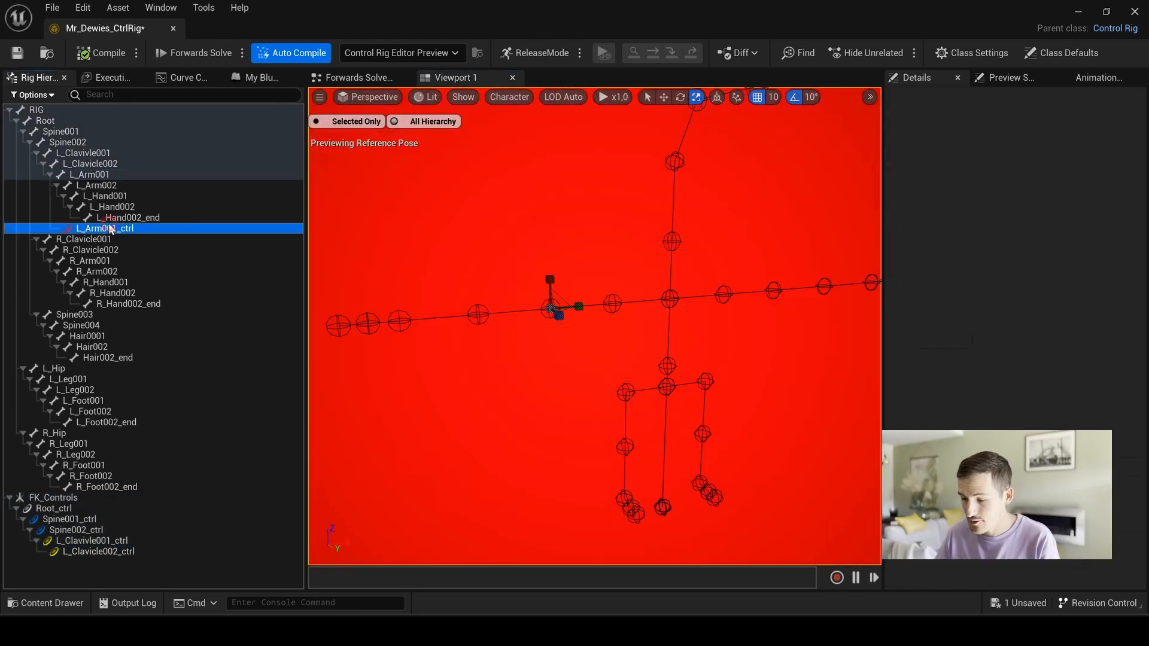
Create a new control from the L_Arm001 bone, unparent it from the bone chain and parent it under L_Clavicle002_ctrl
{"action": "key", "text": "shift+p"}
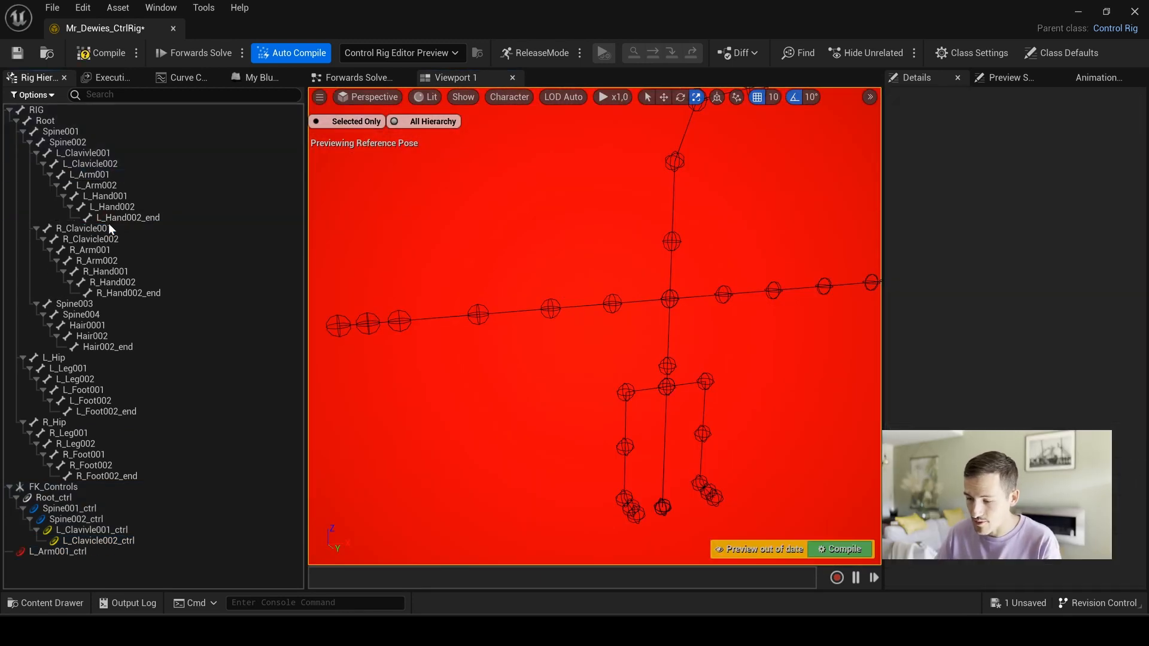
{"action": "left_click_drag", "start_coordinate": [65, 552], "coordinate": [82, 538]}
{"action": "left_click", "coordinate": [99, 552]}
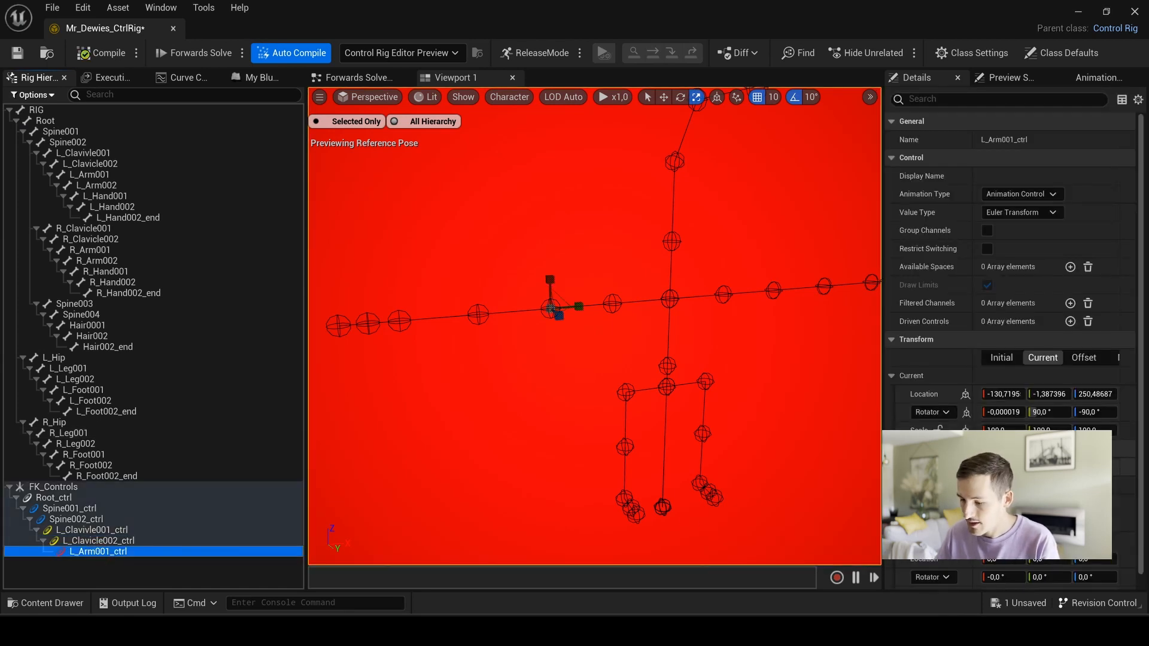
Change the L_Arm001_ctrl shape to Circle_Thick and its colour to yellow
{"action": "left_click", "coordinate": [1029, 523]}
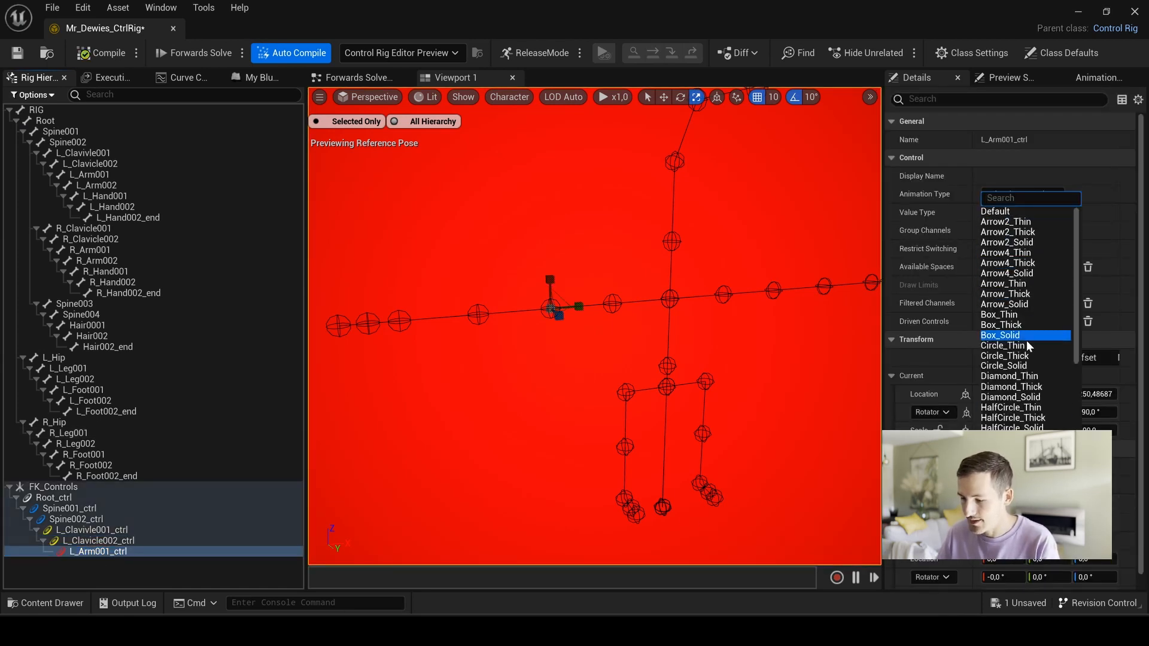
{"action": "left_click", "coordinate": [1048, 356]}
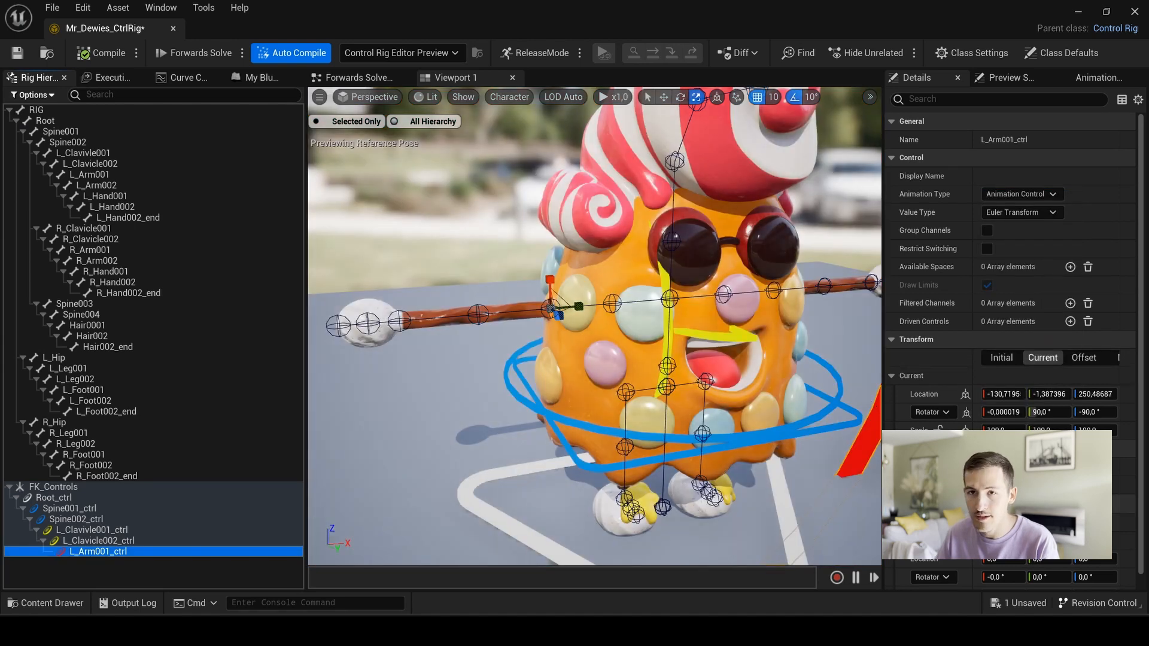
{"action": "left_click", "coordinate": [1044, 522]}
{"action": "left_click", "coordinate": [836, 429]}
{"action": "left_click", "coordinate": [925, 592]}
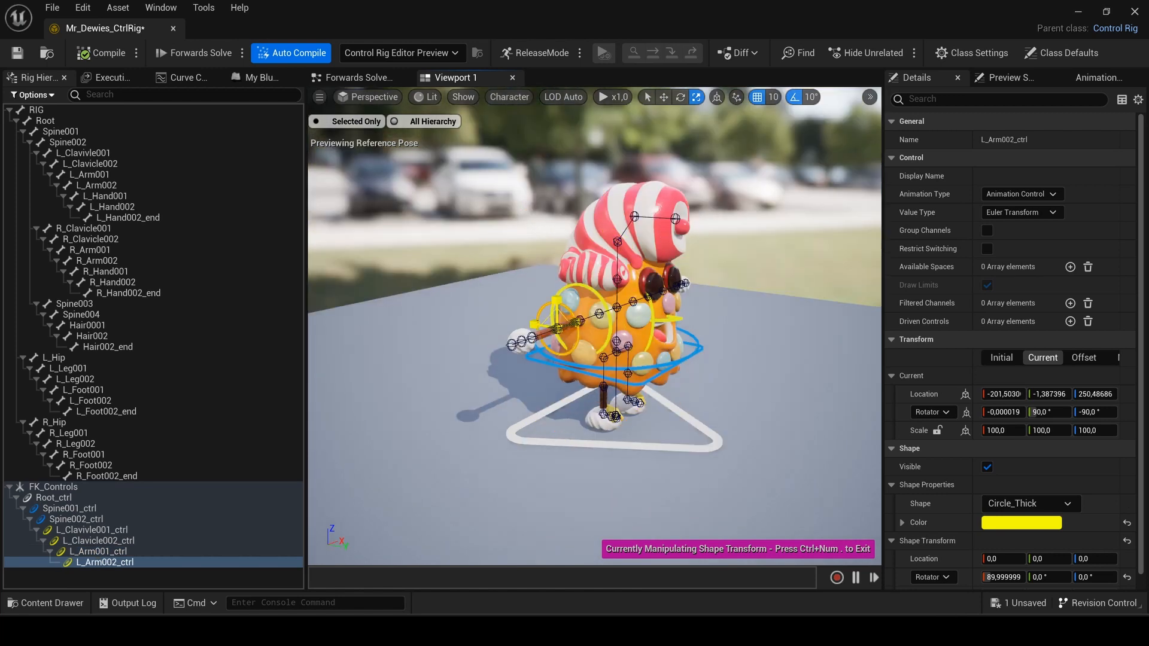
Rotate the L_Hand001_ctrl circle shape to 90° on the first axis and scale it down around the left wrist
{"action": "key", "text": "f"}
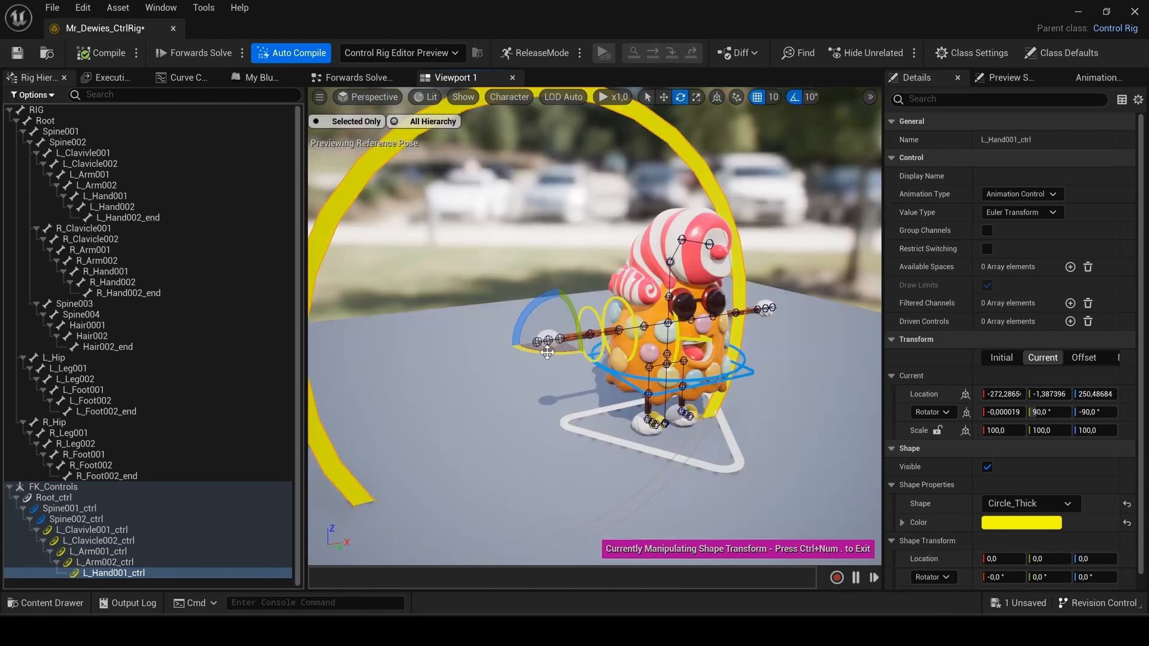
{"action": "key", "text": "f"}
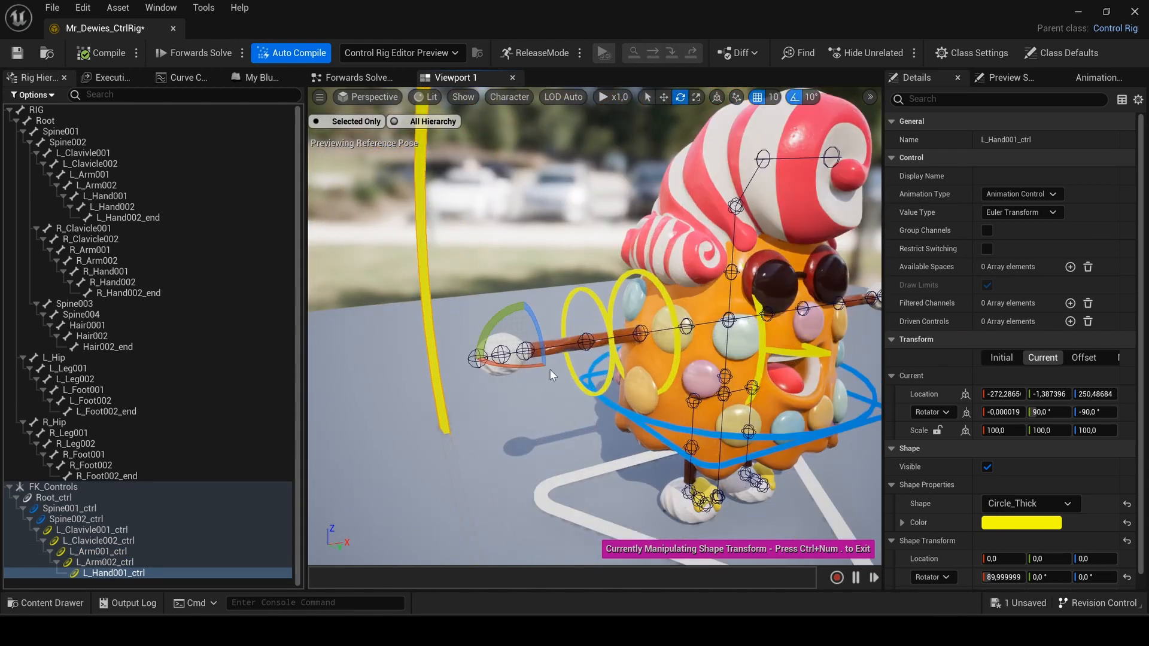
{"action": "scroll", "coordinate": [1011, 359], "scroll_direction": "down", "scroll_amount": 1}
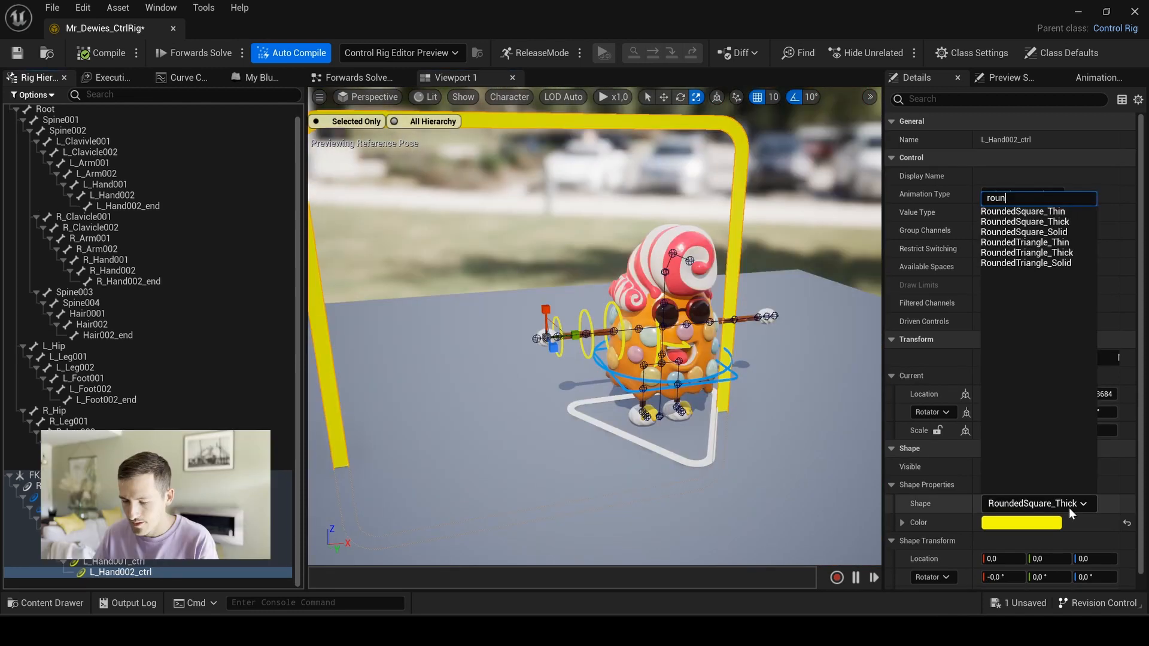
Change the L_Hand002_ctrl shape to RoundedTriangle_Thick and adjust its shape transform so the small triangle surrounds the left hand
{"action": "left_click", "coordinate": [1025, 252]}
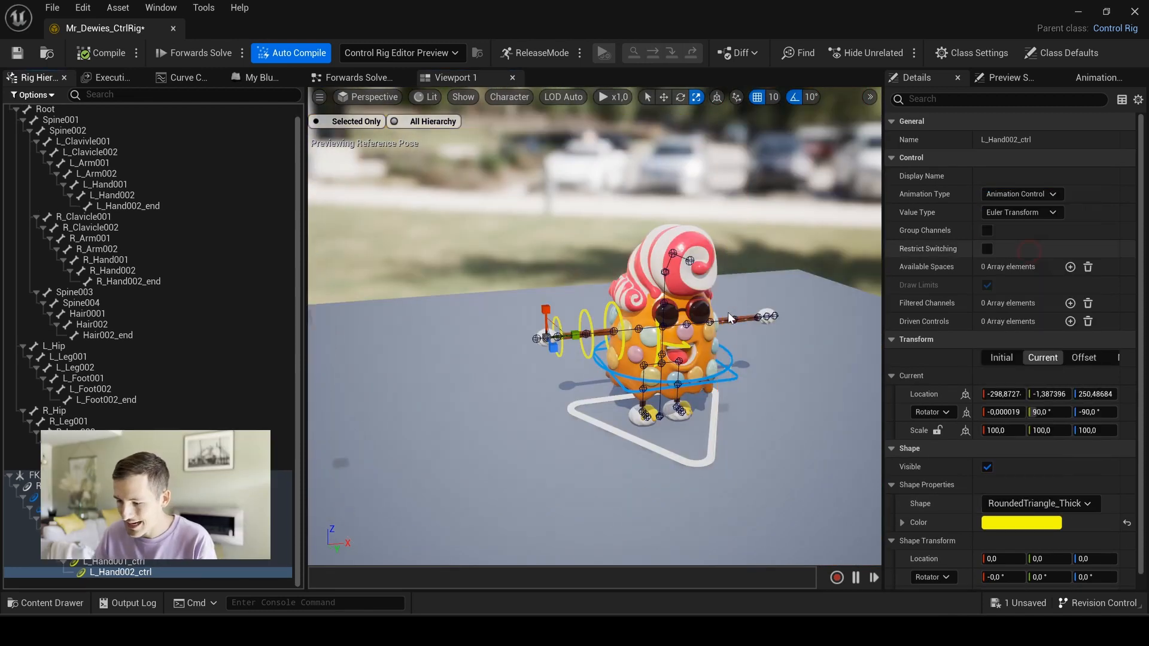
{"action": "scroll", "coordinate": [747, 412], "scroll_direction": "down", "scroll_amount": 6}
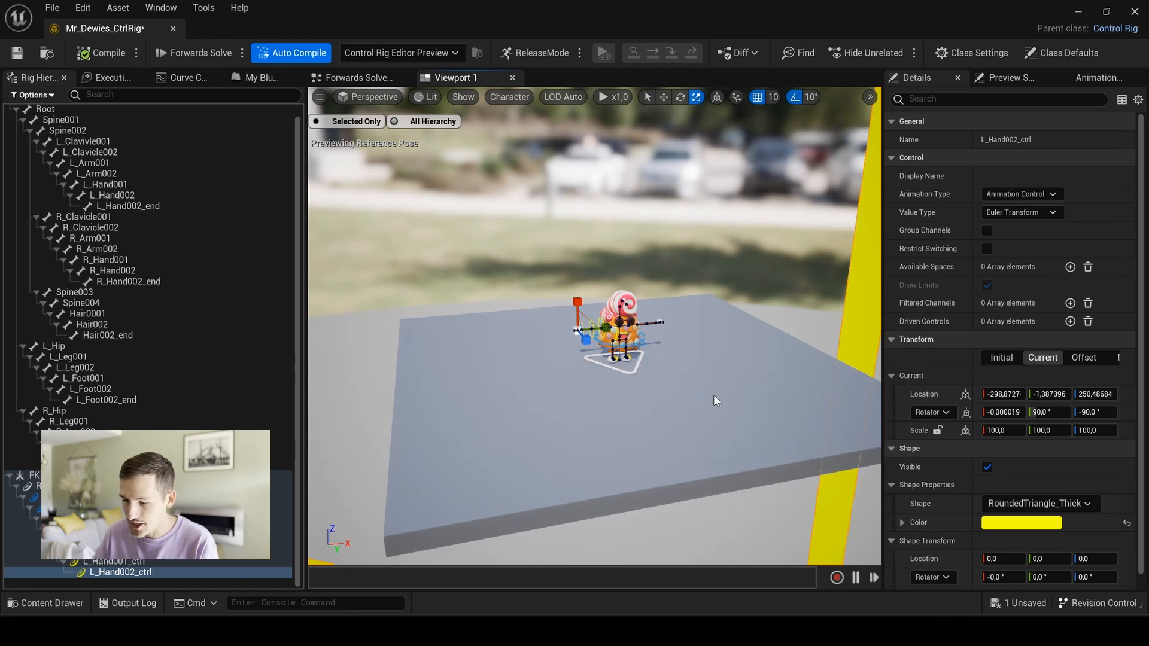
{"action": "key", "text": "ctrl+KP_Decimal"}
{"action": "scroll", "coordinate": [710, 400], "scroll_direction": "up", "scroll_amount": 2}
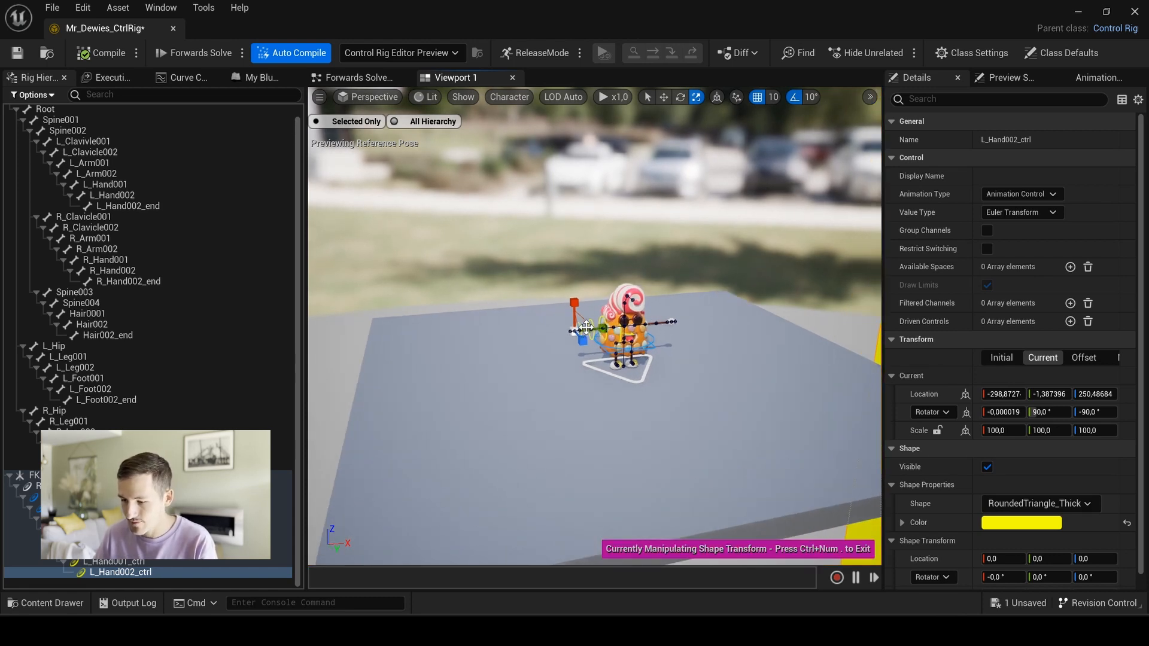
{"action": "left_click_drag", "start_coordinate": [573, 331], "coordinate": [546, 345]}
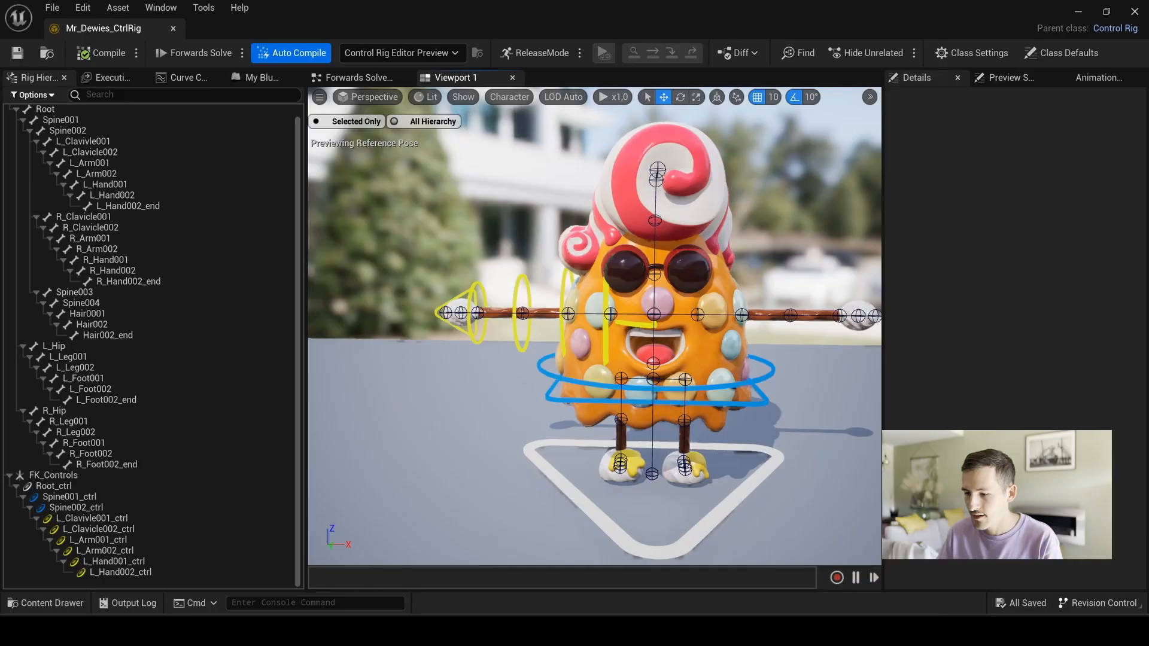
{"action": "right_click_drag", "start_coordinate": [733, 408], "coordinate": [697, 404]}
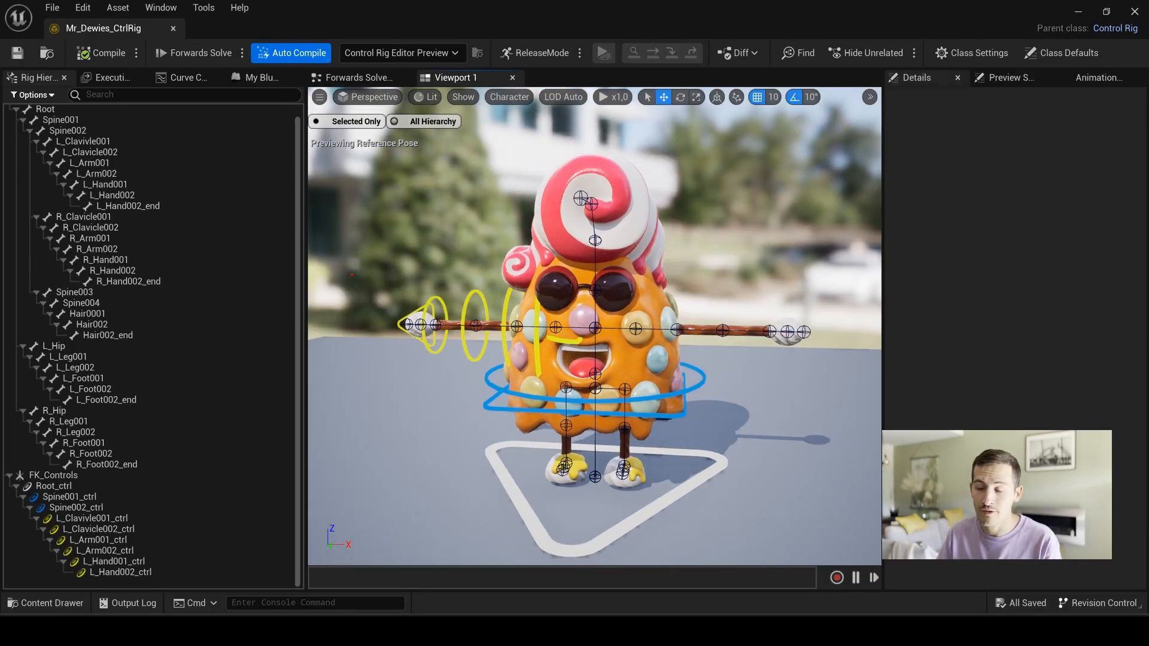
{"action": "left_click_drag", "start_coordinate": [343, 219], "coordinate": [570, 411], "text": "ctrl"}
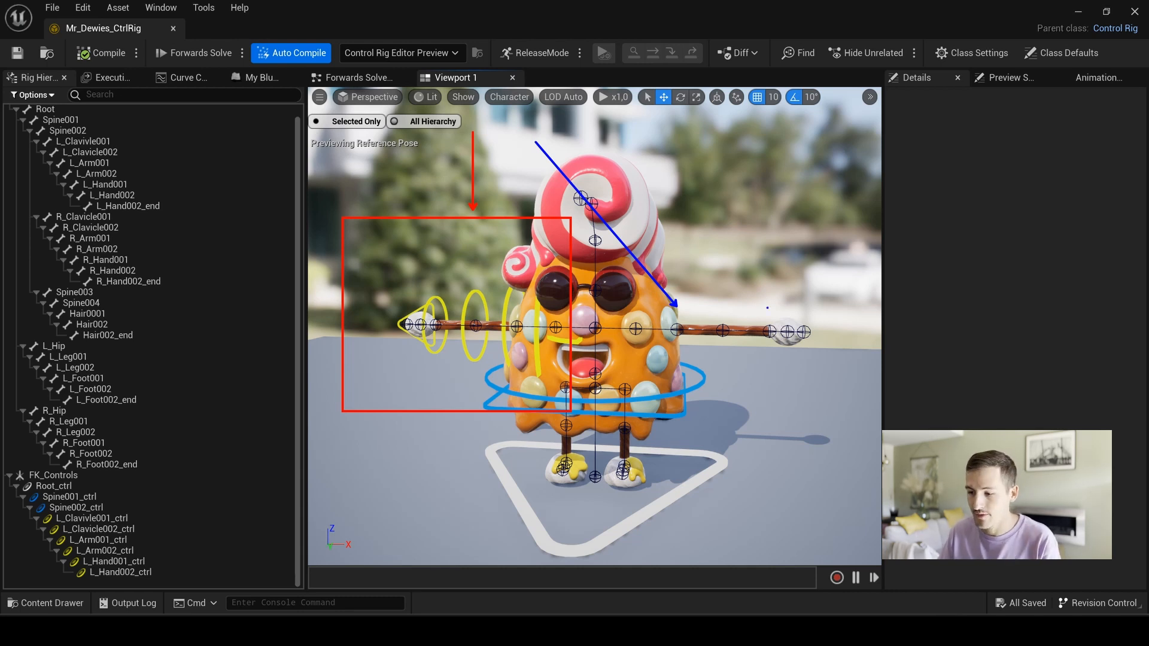
{"action": "scroll", "coordinate": [558, 334], "scroll_direction": "up", "scroll_amount": 2}
{"action": "middle_click_drag", "start_coordinate": [557, 336], "coordinate": [604, 336]}
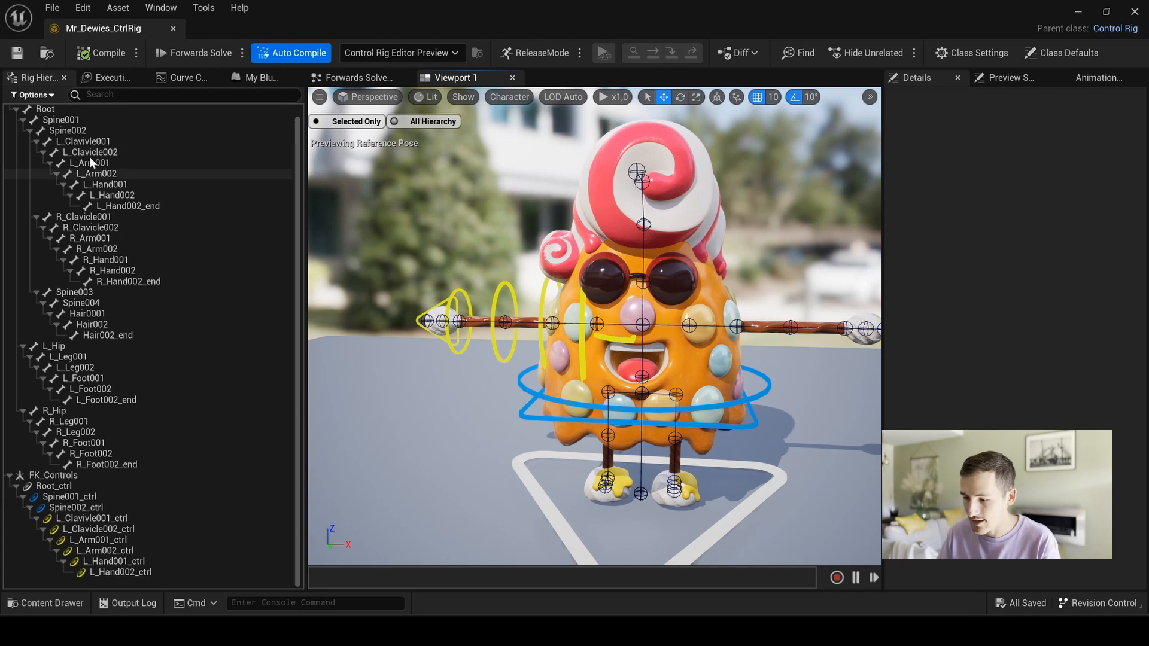
Mirror the controls from L_Clavivle001_ctrl to L_Hand002_ctrl across the X axis with Axis to Flip set to None, replacing L_ with R_
{"action": "left_click", "coordinate": [92, 518]}
{"action": "left_click", "coordinate": [118, 571], "text": "shift"}
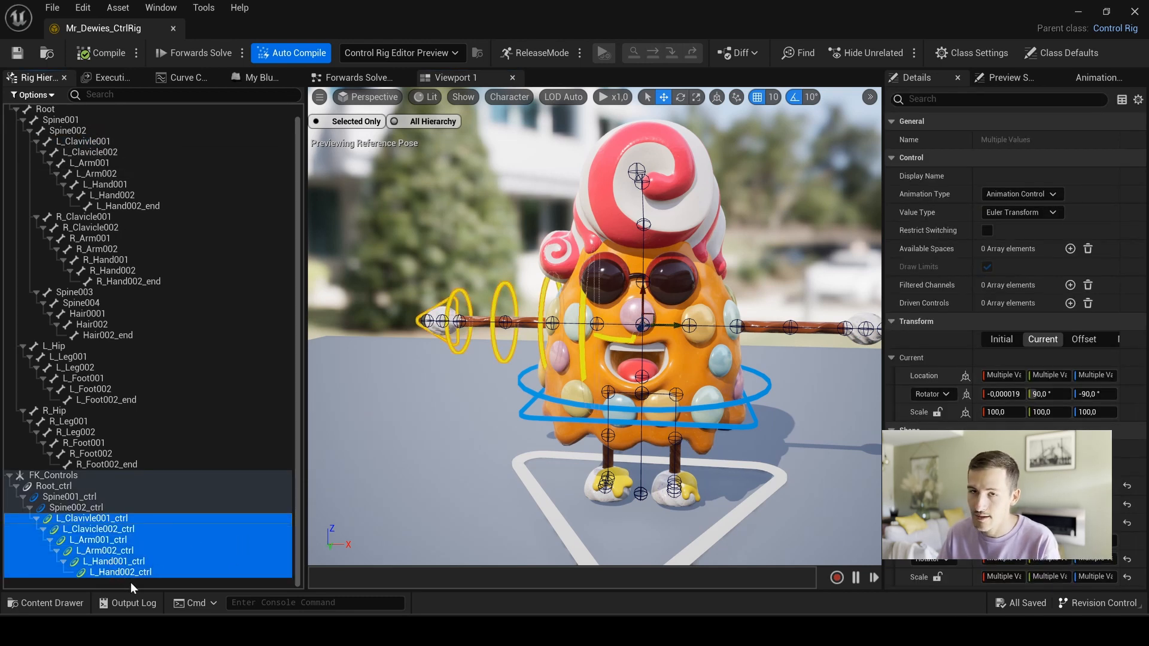
{"action": "right_click", "coordinate": [108, 541]}
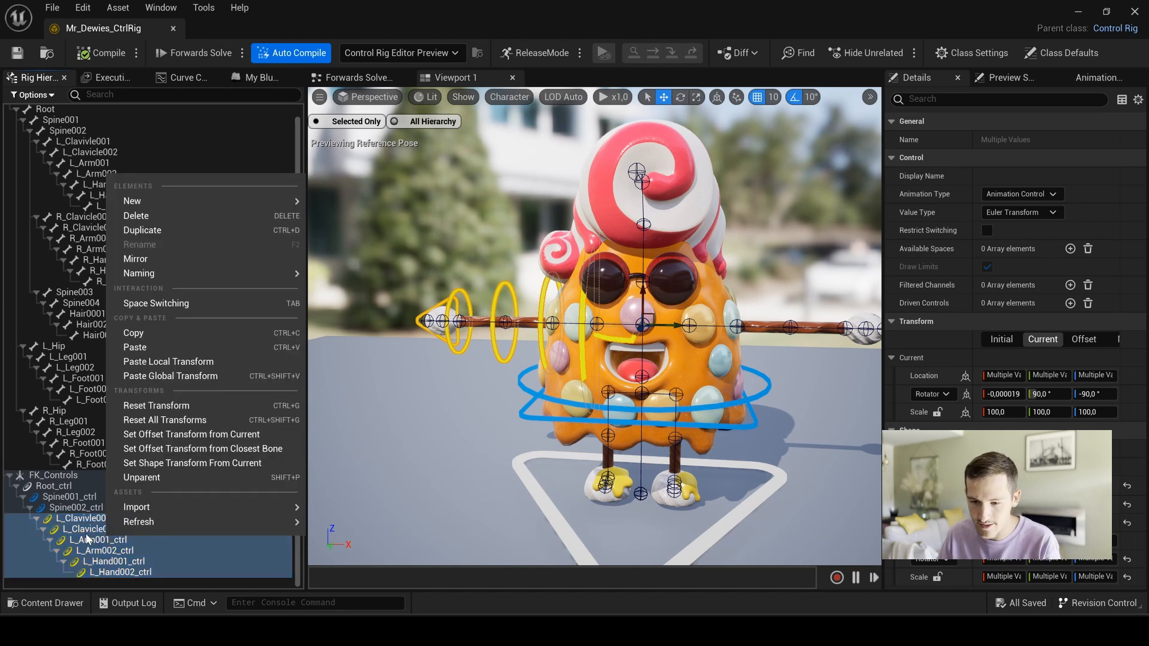
{"action": "left_click", "coordinate": [172, 261]}
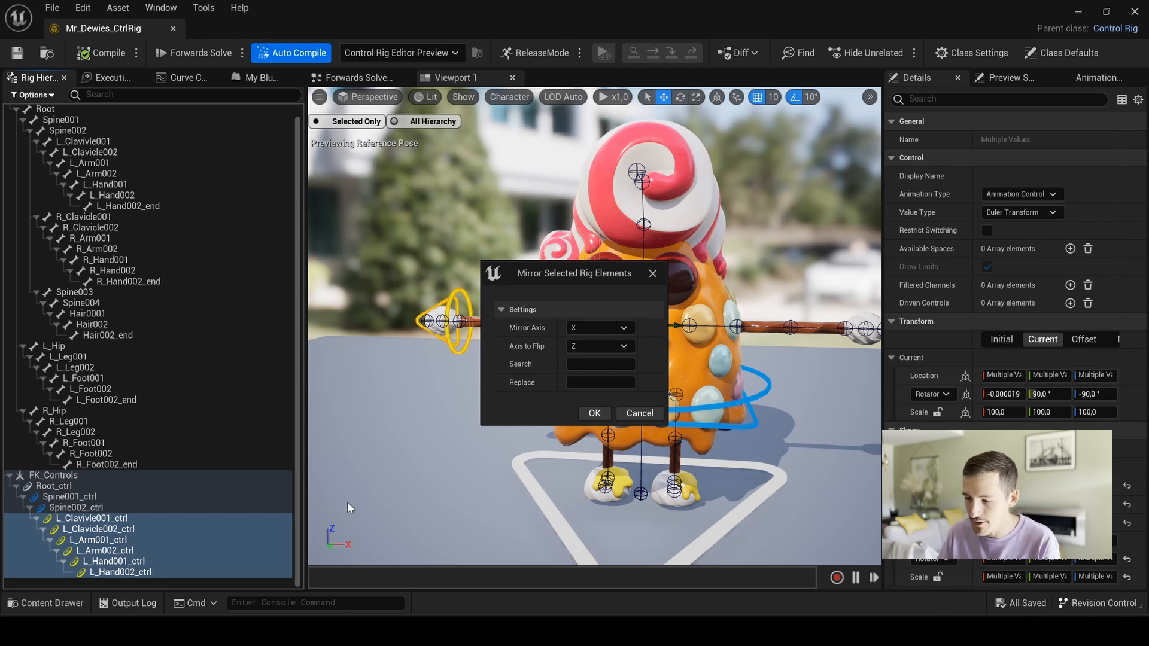
{"action": "left_click", "coordinate": [593, 346]}
{"action": "left_click", "coordinate": [583, 359]}
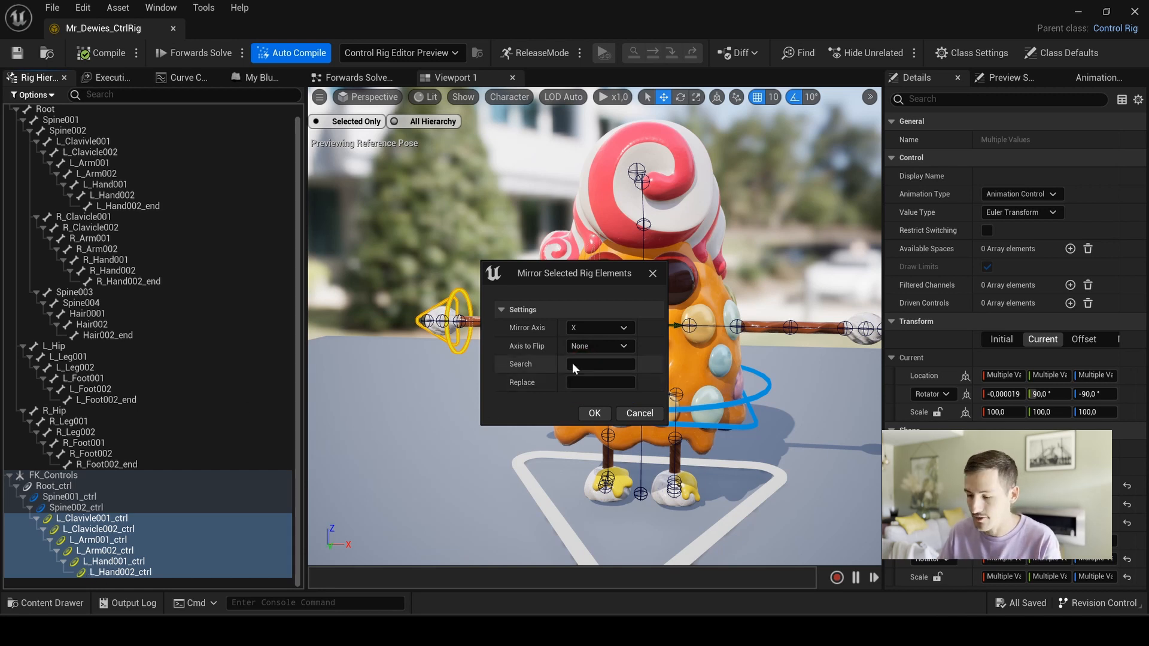
{"action": "left_click", "coordinate": [599, 363]}
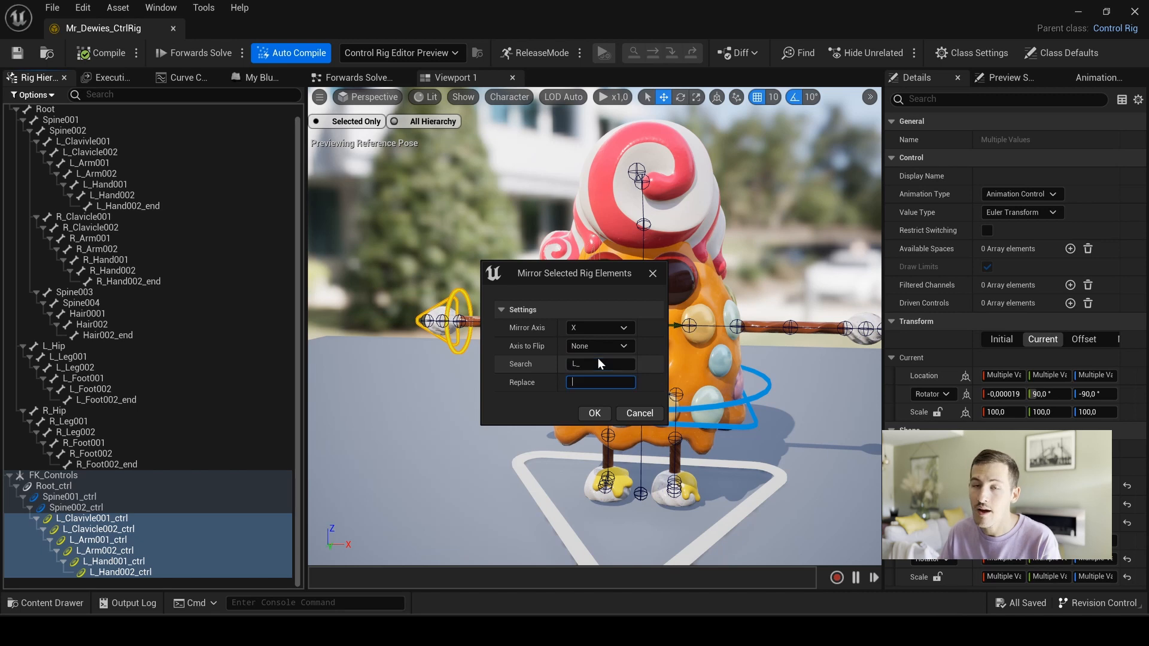
{"action": "type", "text": "R_"}
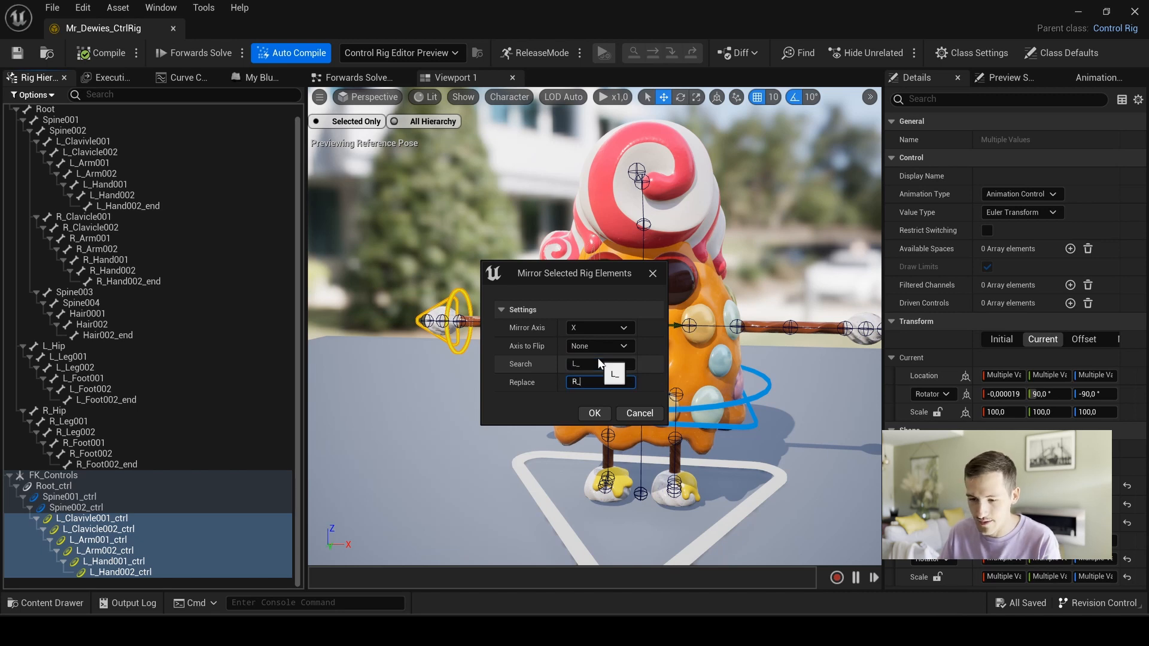
{"action": "left_click", "coordinate": [593, 414]}
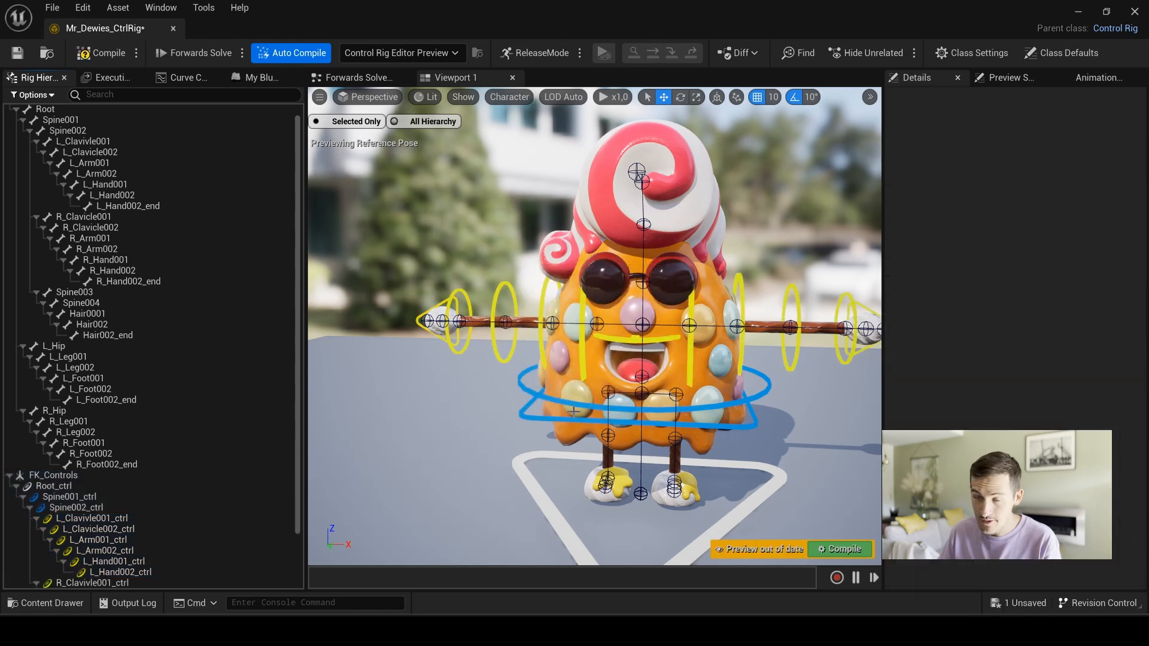
Change the colour of all right-arm controls from R_Clavivle001_ctrl to R_Hand002_ctrl to red
{"action": "scroll", "coordinate": [681, 426], "scroll_direction": "down", "scroll_amount": 3}
{"action": "mouse_move", "coordinate": [680, 425]}
{"action": "left_mouse_down", "text": "alt"}
{"action": "mouse_move", "coordinate": [526, 425]}
{"action": "mouse_move", "coordinate": [670, 425]}
{"action": "left_mouse_up", "text": "alt"}
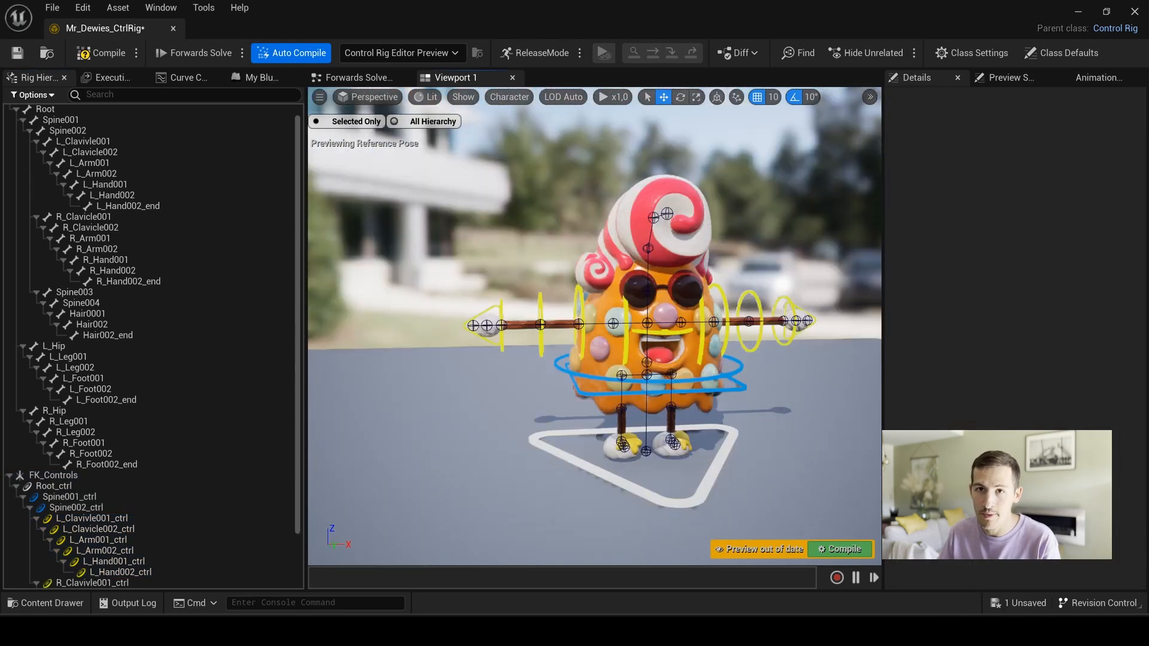
{"action": "left_click", "coordinate": [120, 518]}
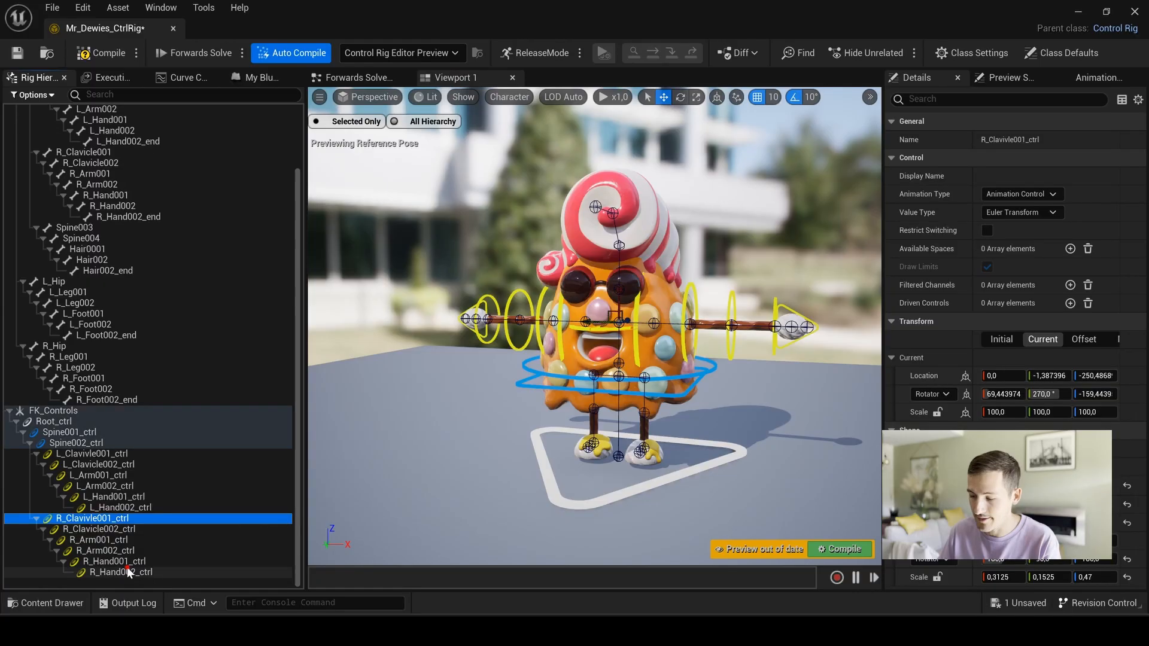
{"action": "left_click", "coordinate": [127, 570], "text": "shift"}
{"action": "left_click", "coordinate": [998, 503]}
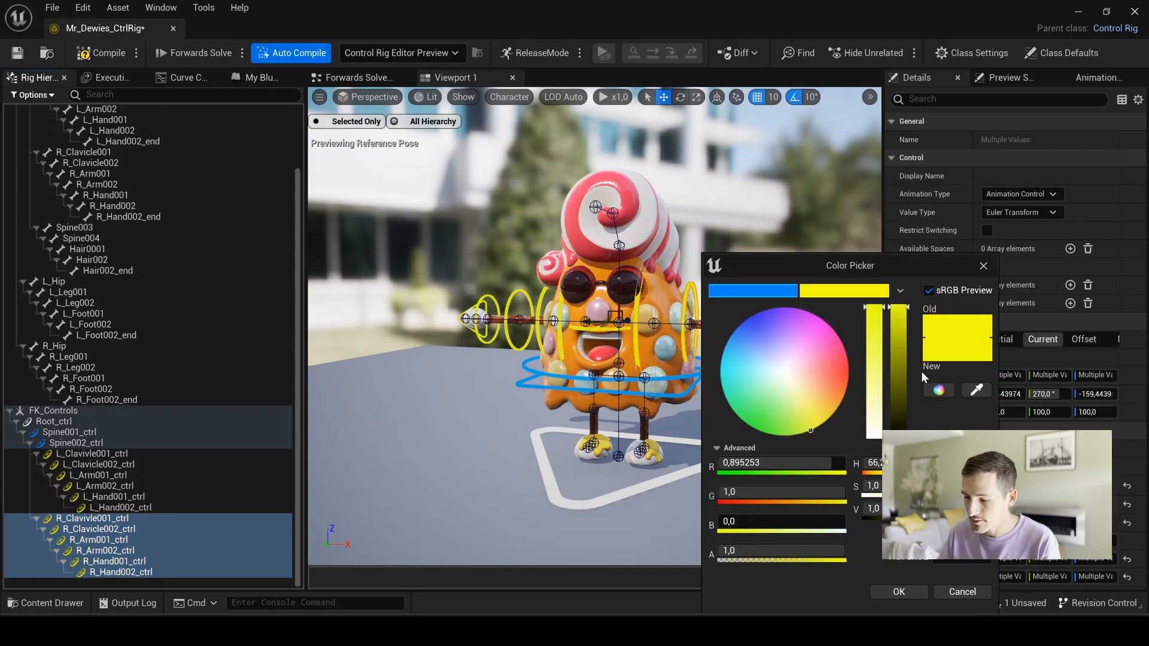
{"action": "mouse_move", "coordinate": [840, 372]}
{"action": "left_mouse_down"}
{"action": "mouse_move", "coordinate": [896, 366]}
{"action": "mouse_move", "coordinate": [864, 289]}
{"action": "left_mouse_up"}
{"action": "left_click", "coordinate": [899, 592]}
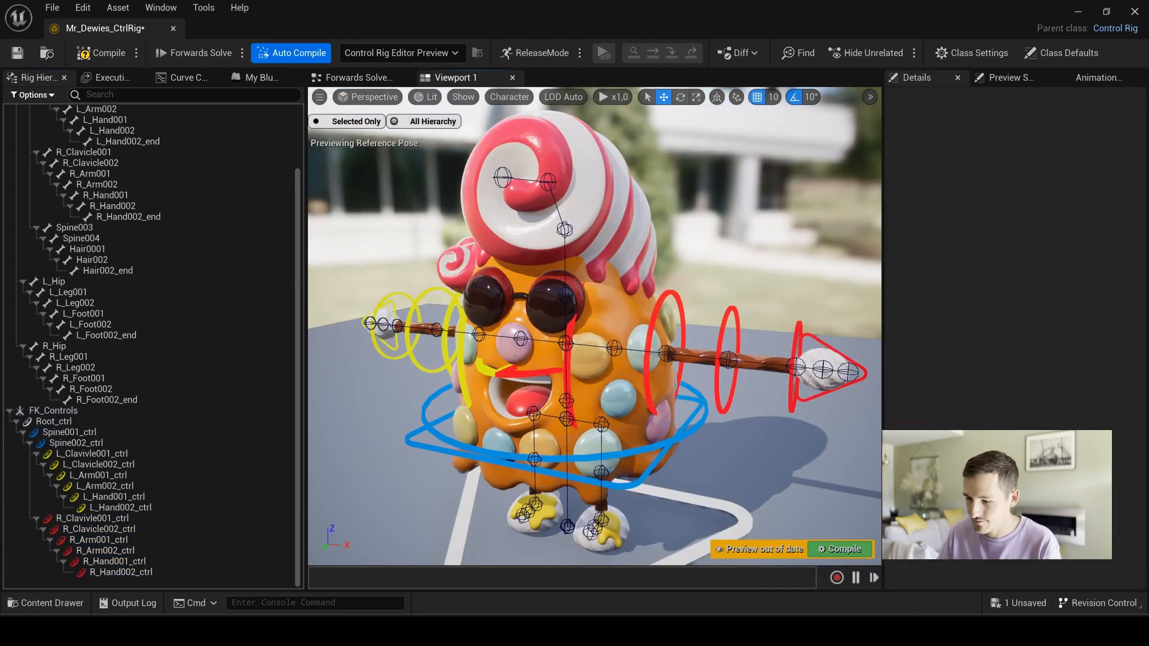
Display the transform gizmo of the R_Clavicle001 bone with Control Bone Transform and compare its orientation with R_Clavivle001_ctrl
{"action": "mouse_move", "coordinate": [714, 230]}
{"action": "left_mouse_down", "text": "alt"}
{"action": "mouse_move", "coordinate": [775, 230]}
{"action": "mouse_move", "coordinate": [715, 230]}
{"action": "left_mouse_up", "text": "alt"}
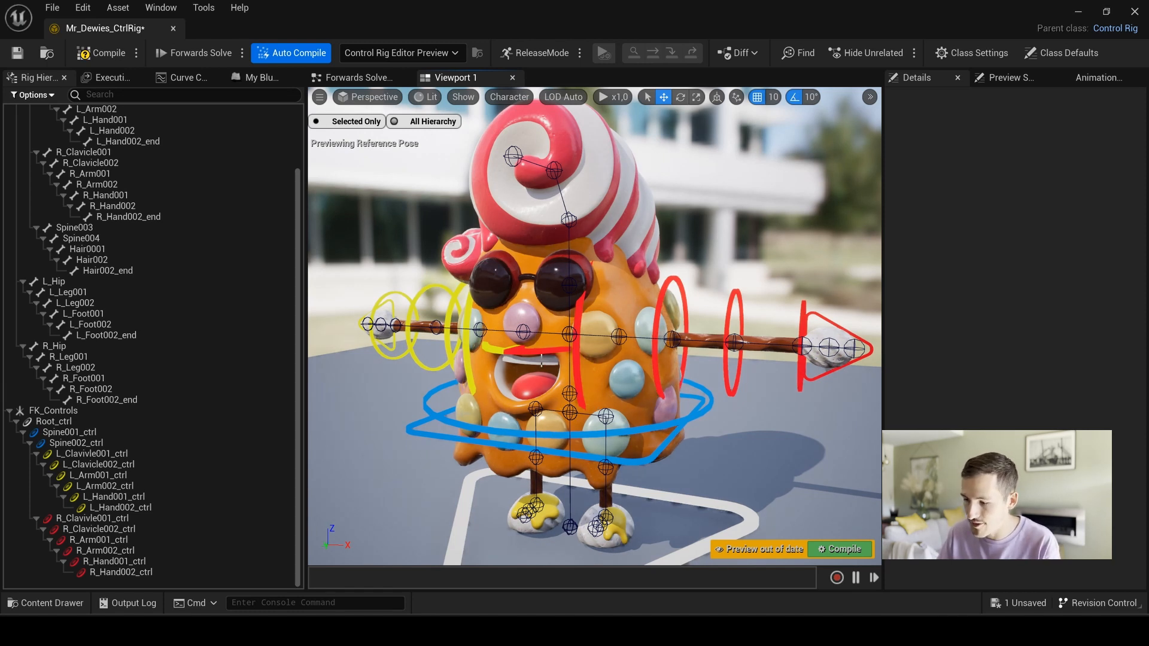
{"action": "scroll", "coordinate": [539, 356], "scroll_direction": "up", "scroll_amount": 2}
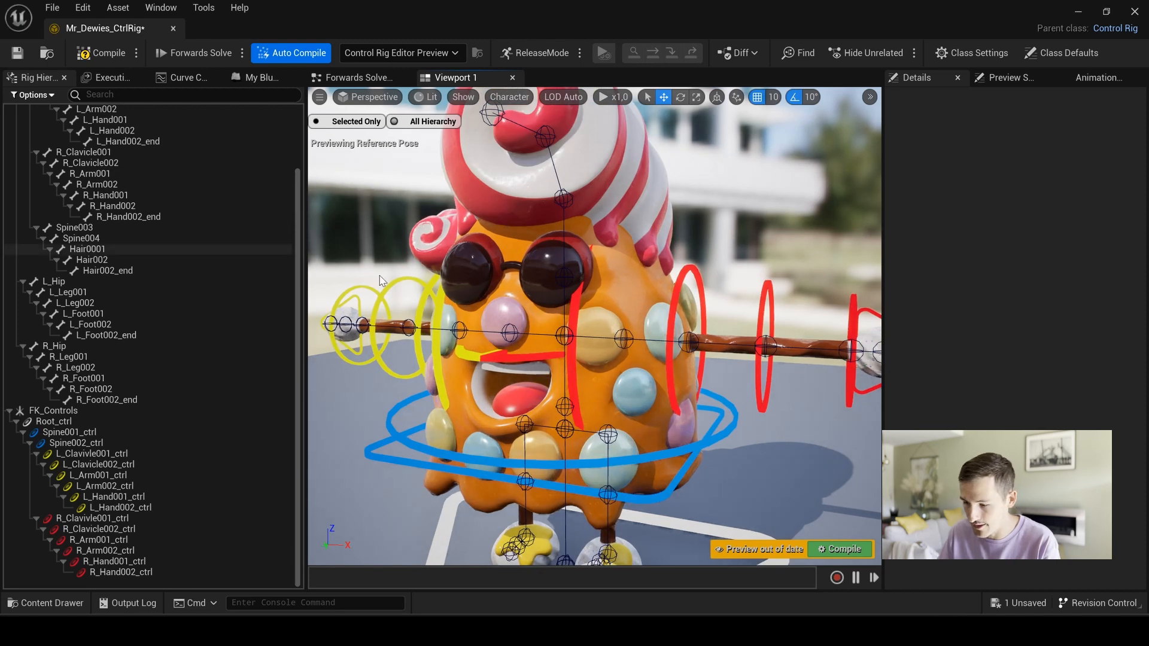
{"action": "scroll", "coordinate": [294, 254], "scroll_direction": "up", "scroll_amount": 3}
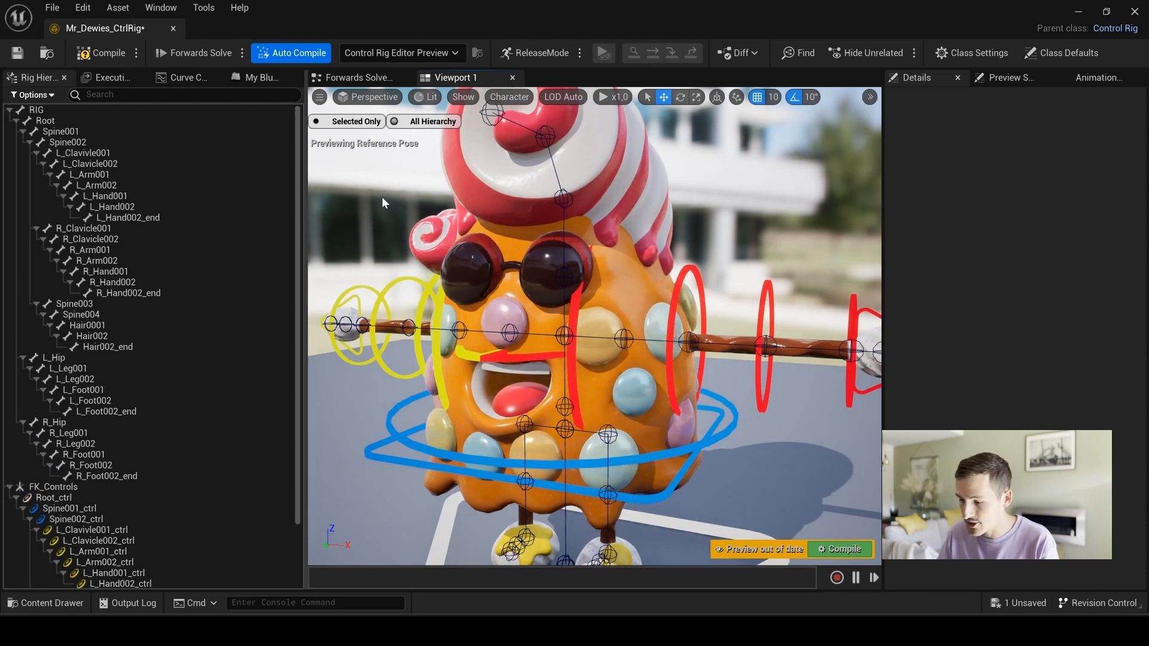
{"action": "left_click", "coordinate": [78, 228]}
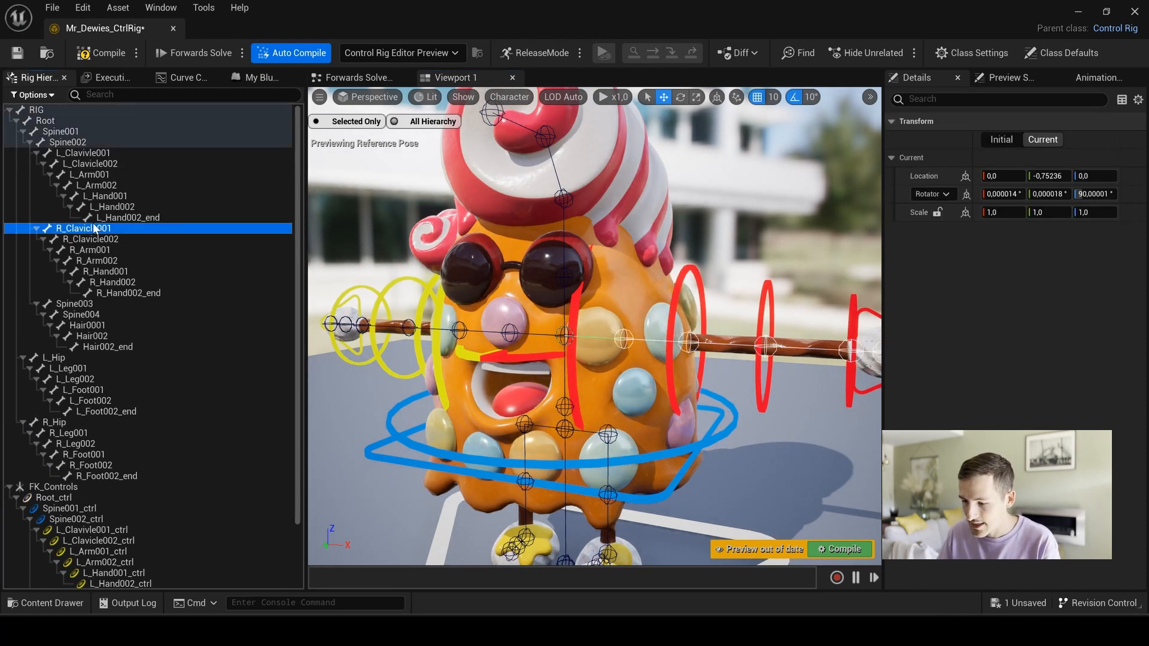
{"action": "right_click", "coordinate": [85, 231]}
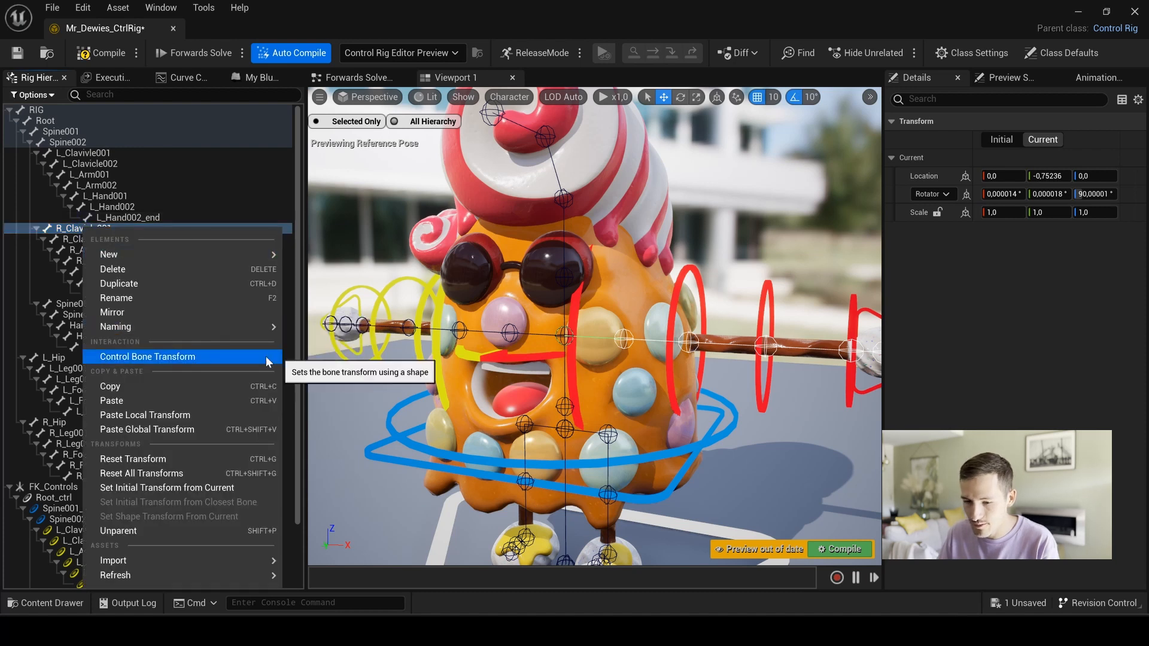
{"action": "left_click", "coordinate": [196, 355]}
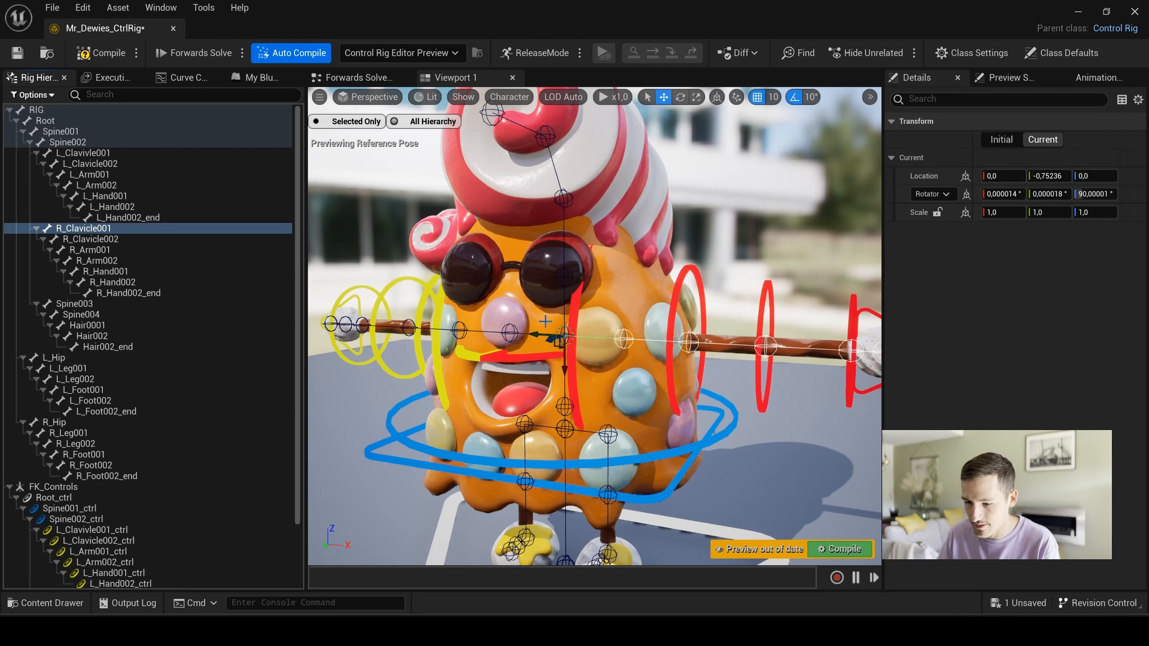
{"action": "left_click_drag", "start_coordinate": [737, 240], "coordinate": [759, 252], "text": "alt"}
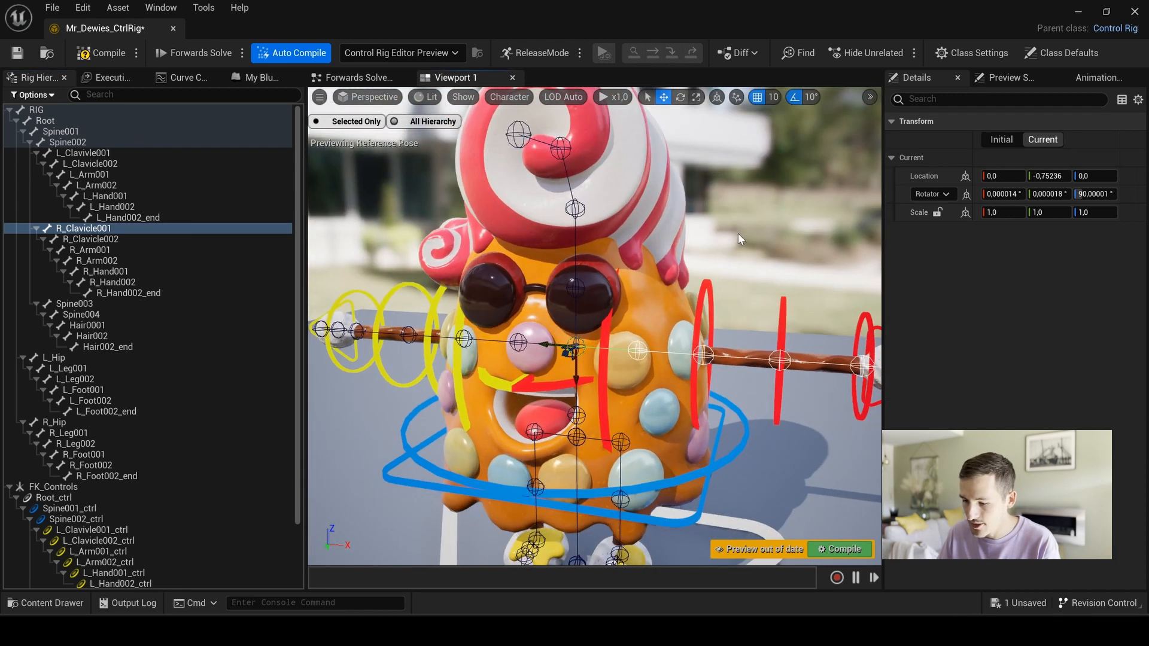
{"action": "left_click", "coordinate": [537, 389]}
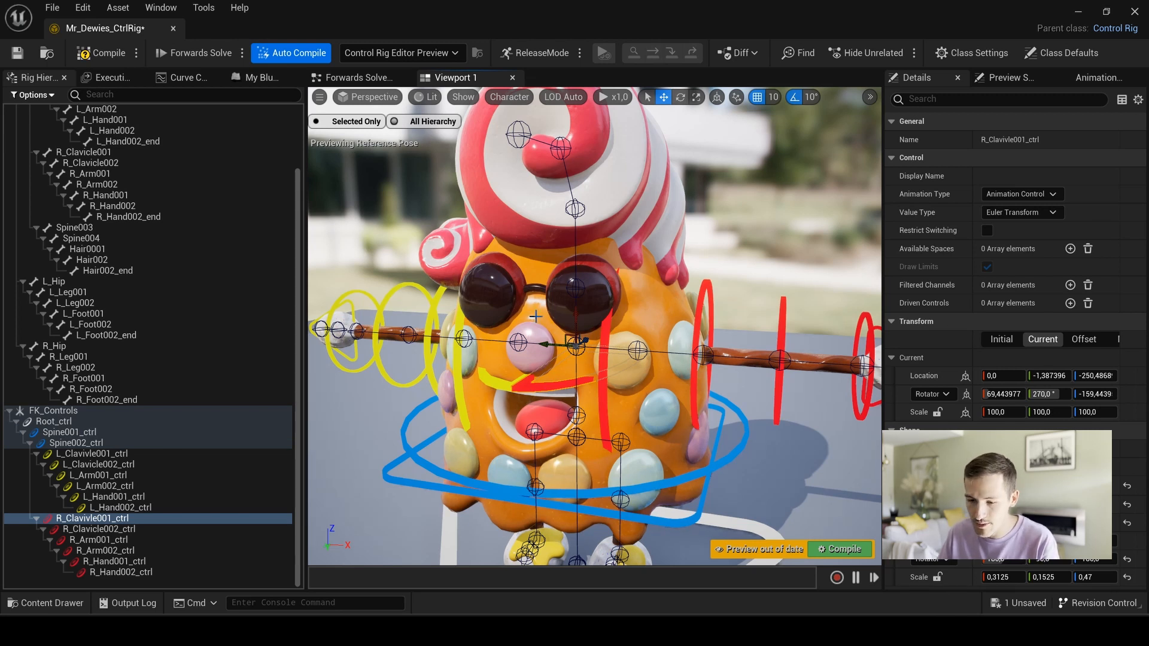
Copy the R_Clavicle001 bone's transform and paste it as a global transform onto R_Clavivle001_ctrl
{"action": "scroll", "coordinate": [203, 275], "scroll_direction": "up", "scroll_amount": 2}
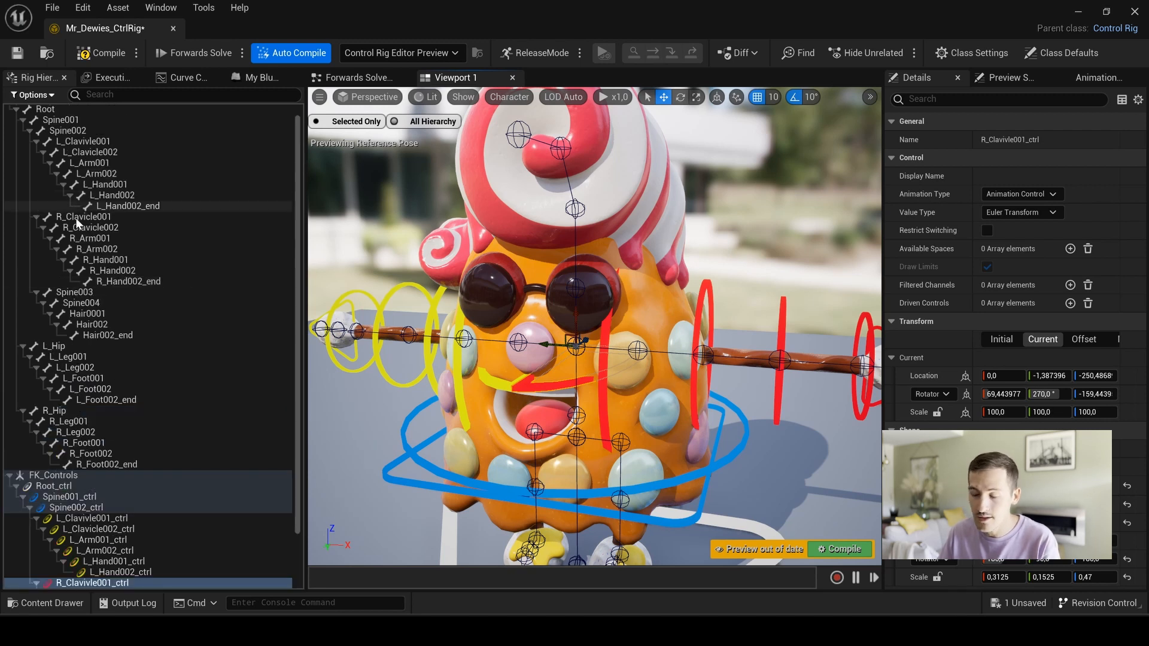
{"action": "left_click", "coordinate": [88, 217]}
{"action": "right_click", "coordinate": [88, 214]}
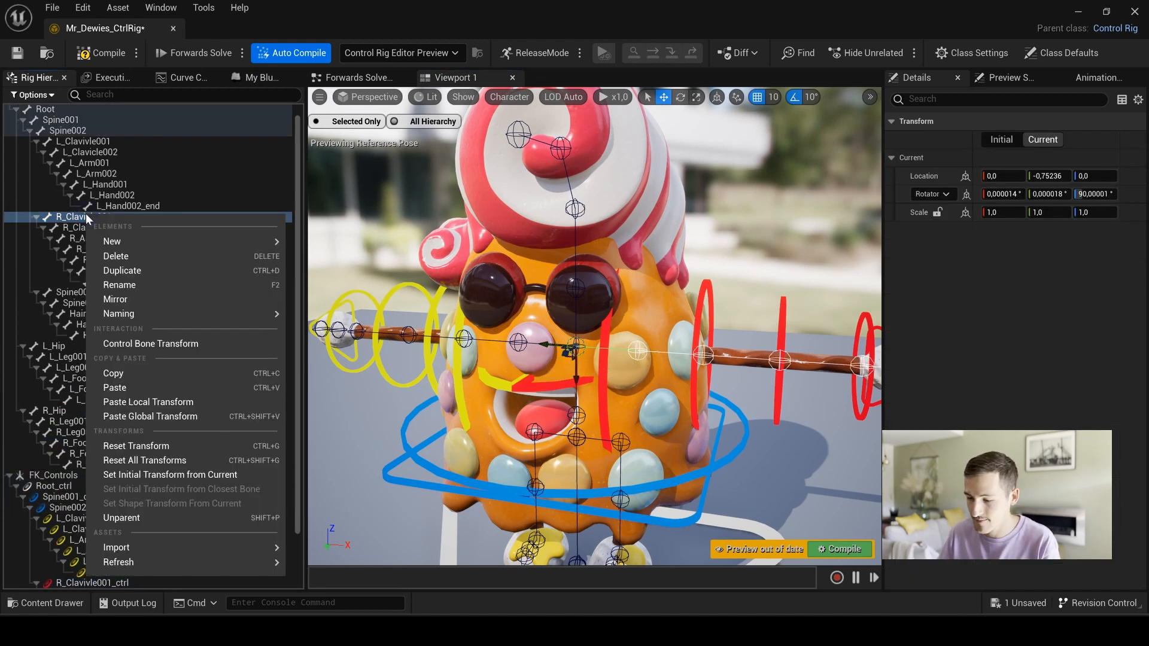
{"action": "left_click", "coordinate": [153, 371]}
{"action": "scroll", "coordinate": [140, 322], "scroll_direction": "down", "scroll_amount": 2}
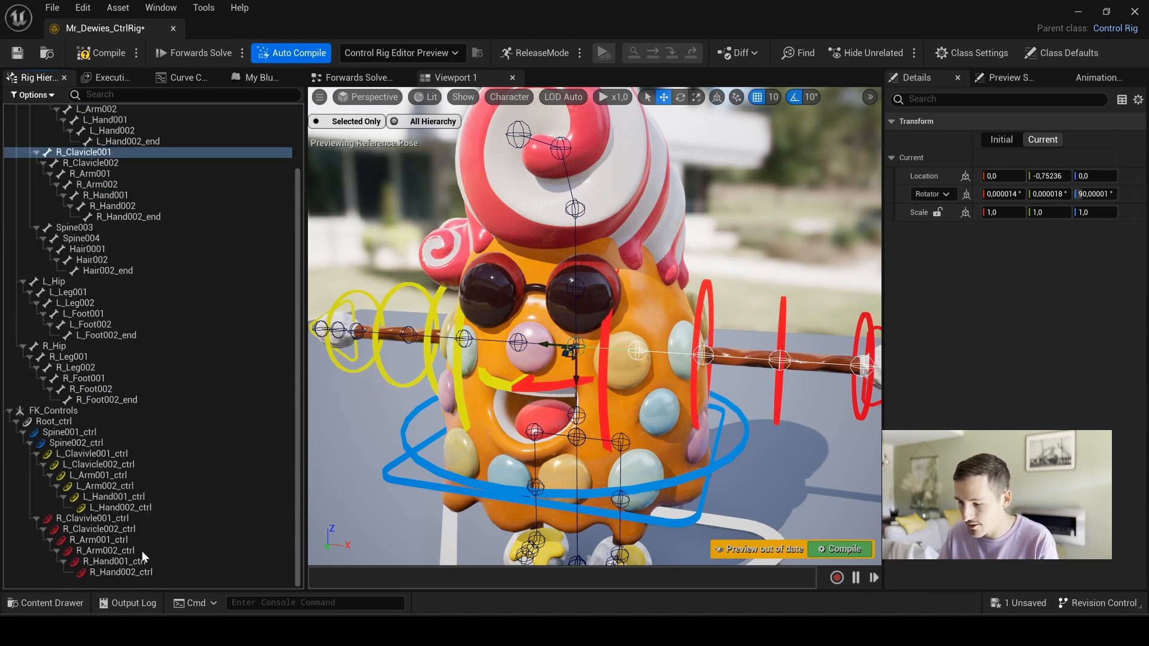
{"action": "left_click", "coordinate": [150, 518]}
{"action": "right_click", "coordinate": [117, 518]}
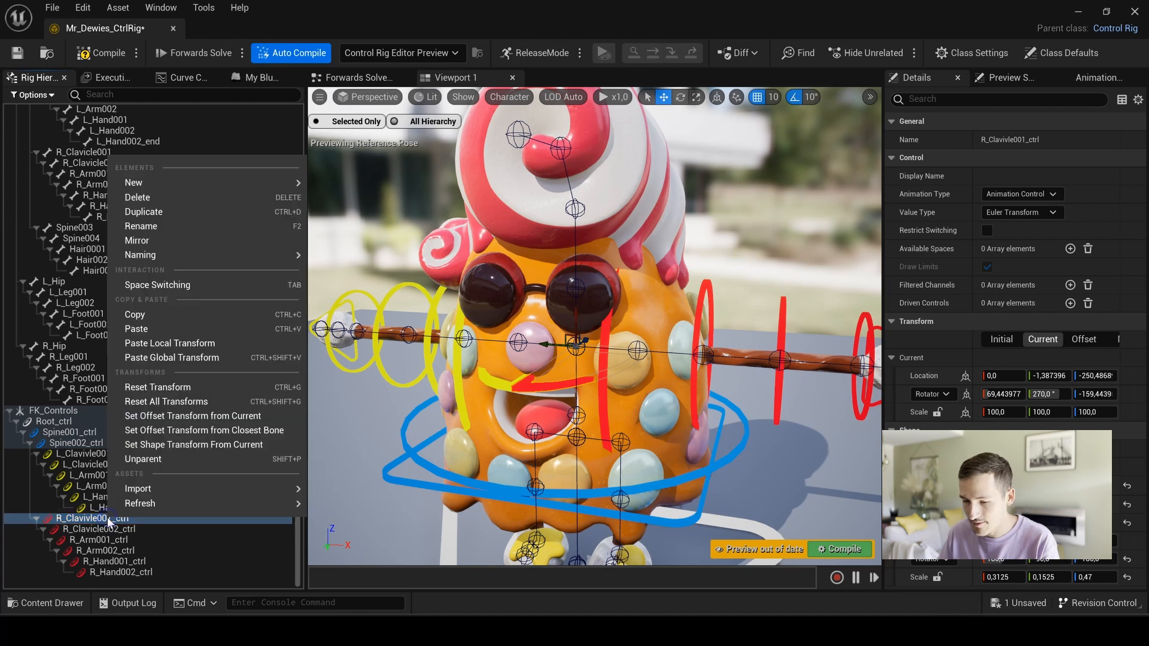
{"action": "left_click", "coordinate": [250, 361]}
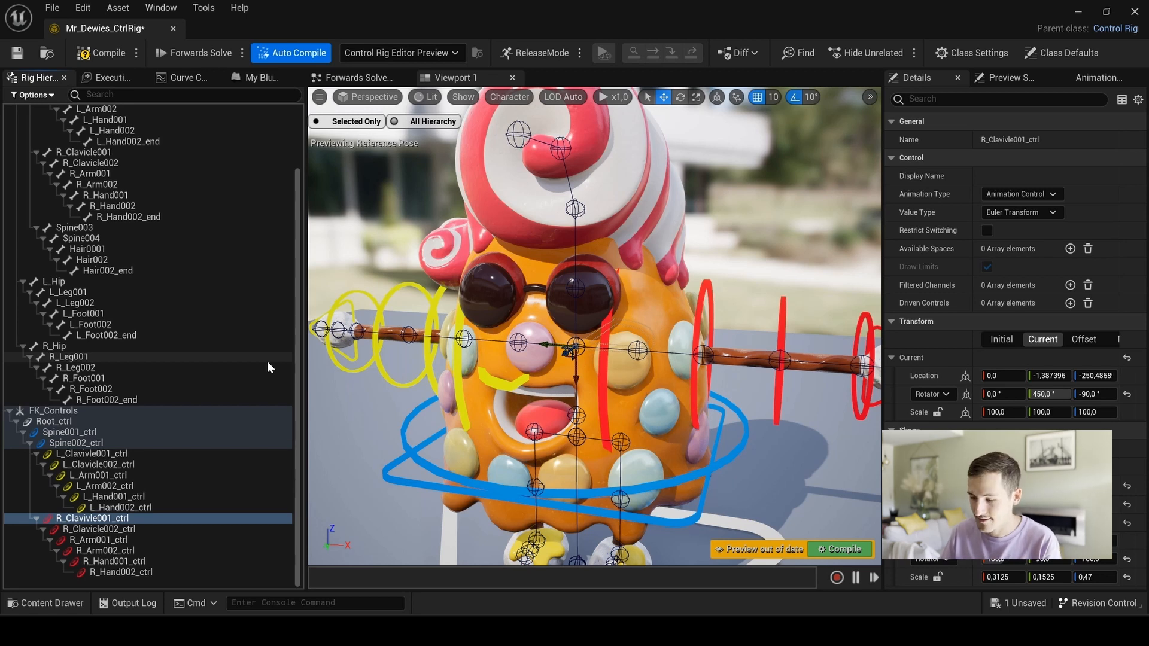
Set the offset transform of R_Clavivle001_ctrl from its current transform, and compile and save the rig
{"action": "right_click", "coordinate": [105, 519]}
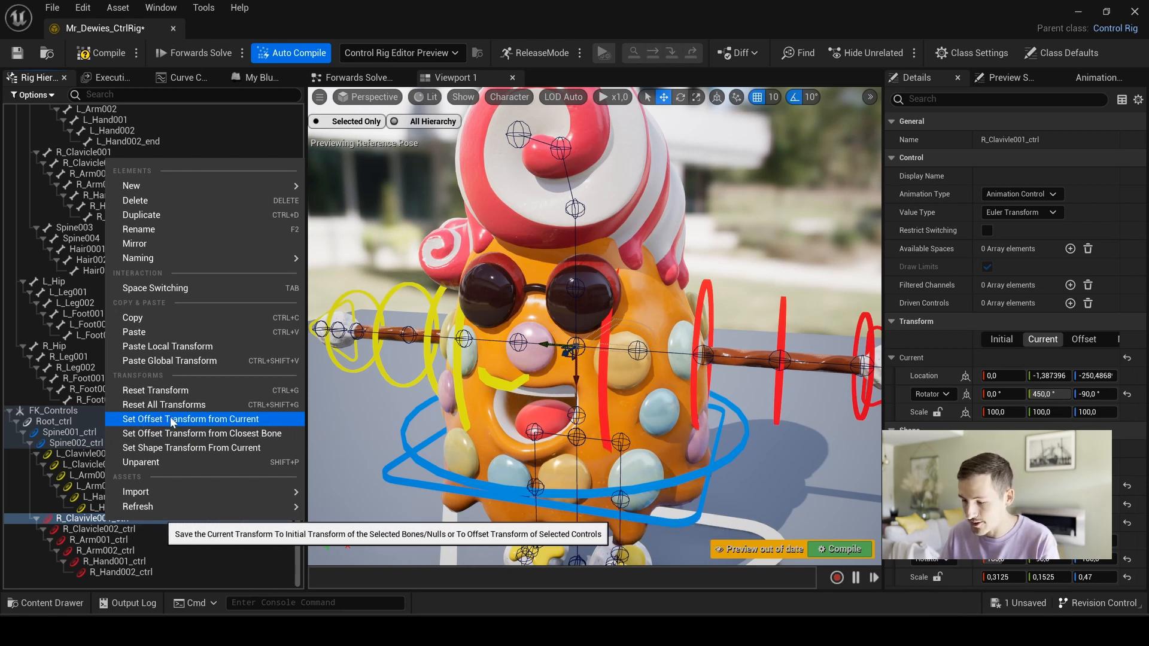
{"action": "left_click", "coordinate": [220, 418]}
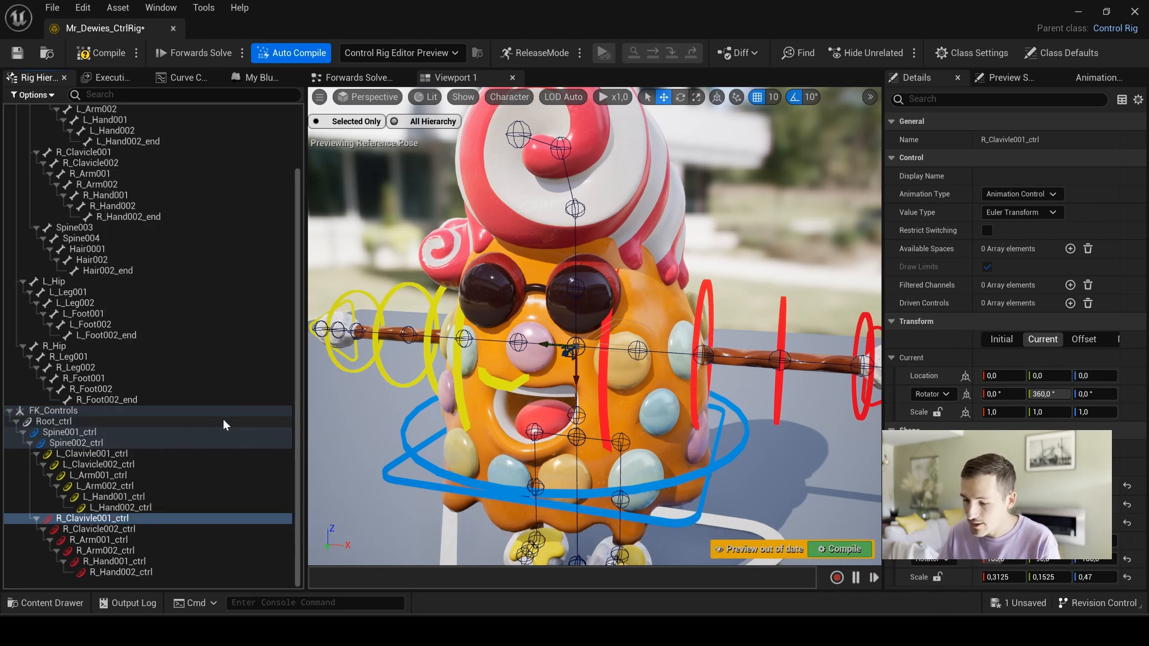
{"action": "left_click", "coordinate": [111, 58]}
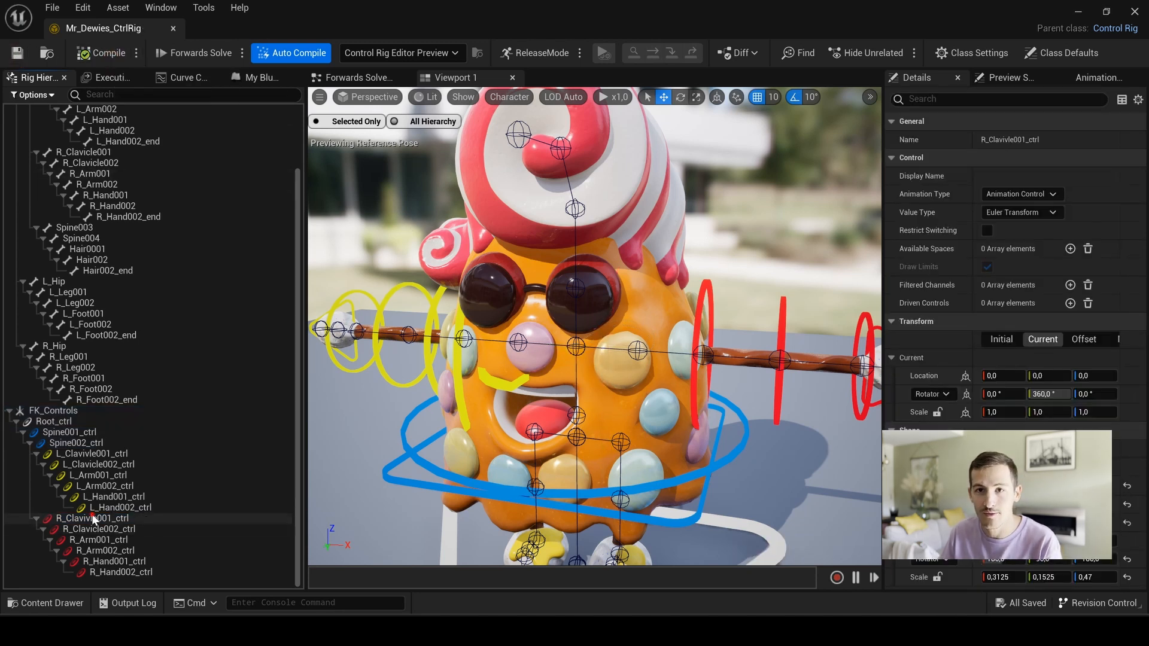
Rotate the R_Clavivle001_ctrl shape so its quarter circle wraps the front of the right shoulder again, and save the rig
{"action": "left_click", "coordinate": [137, 519]}
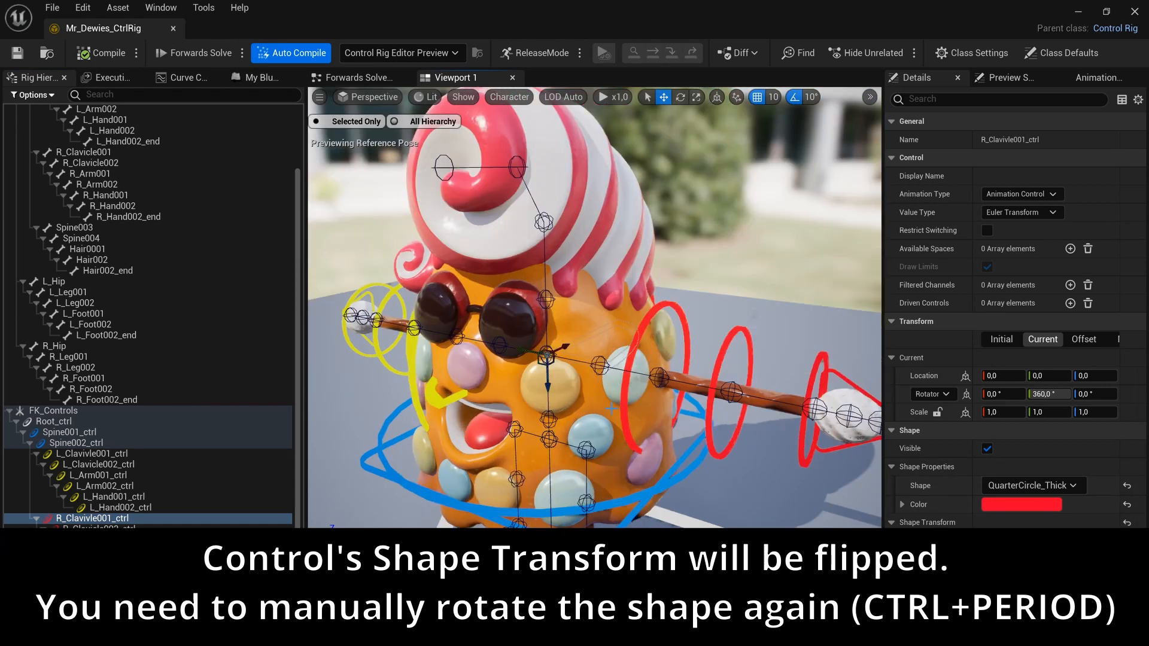
{"action": "key", "text": "e"}
{"action": "left_click_drag", "start_coordinate": [523, 335], "coordinate": [538, 312]}
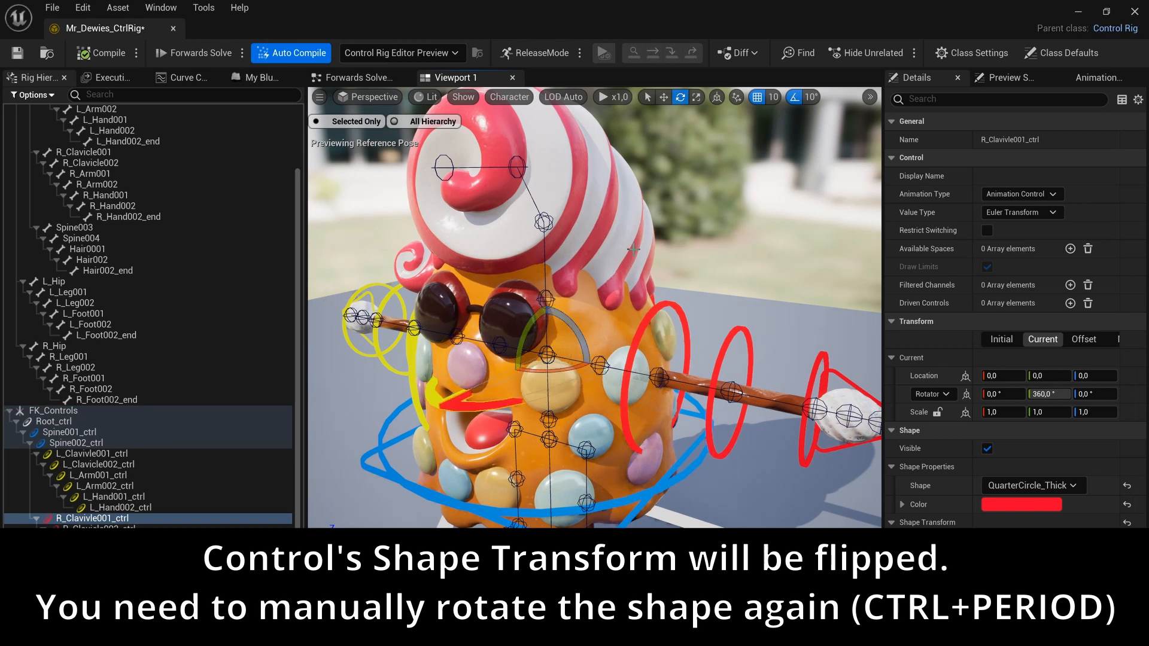
{"action": "left_click", "coordinate": [756, 236]}
{"action": "key", "text": "ctrl+s"}
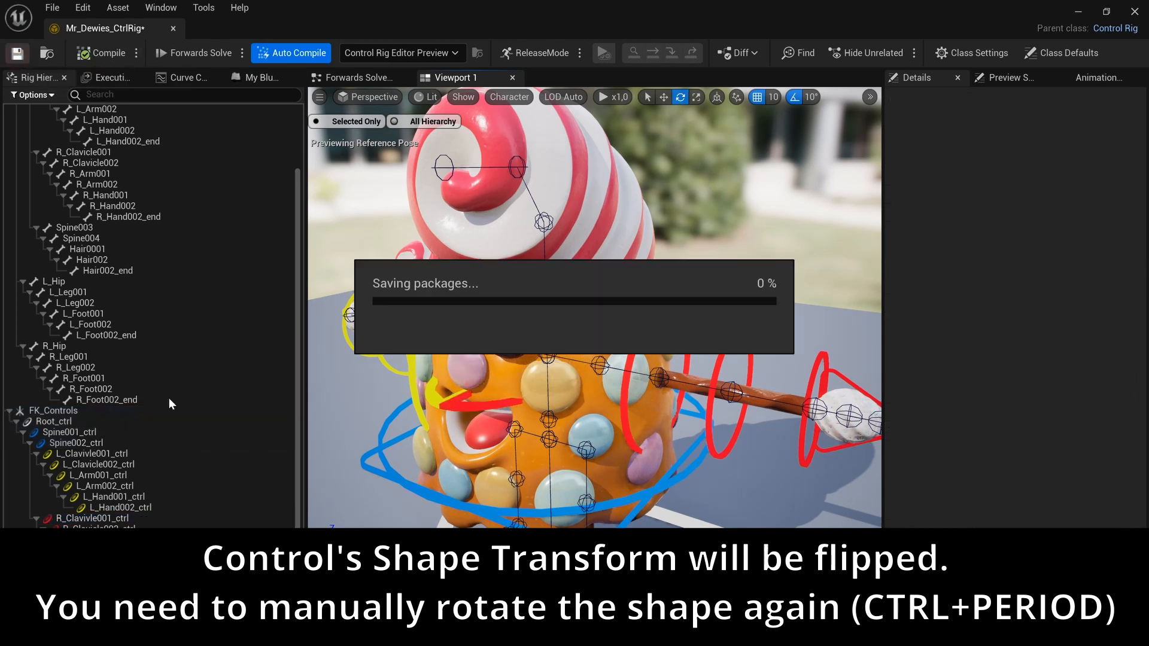
{"action": "left_click", "coordinate": [457, 402]}
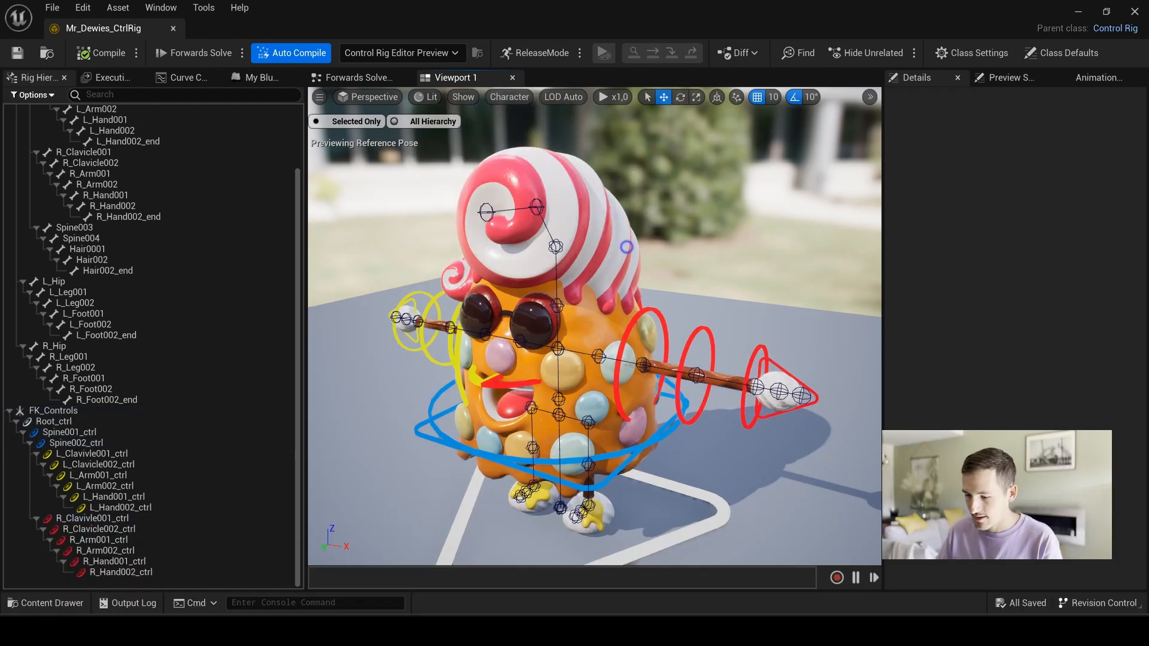
Widen the details area and compare the Initial and Current transforms of R_Clavivle001_ctrl, test-moving the control along its local axis
{"action": "scroll", "coordinate": [595, 326], "scroll_direction": "up", "scroll_amount": 5}
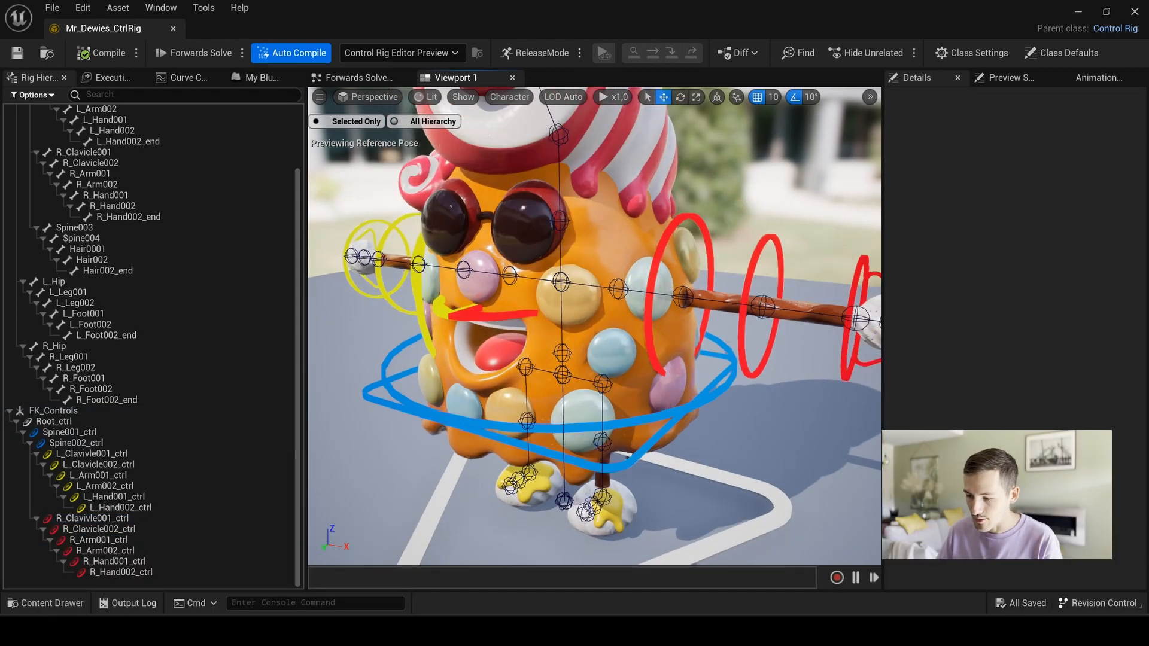
{"action": "left_click_drag", "start_coordinate": [594, 326], "coordinate": [564, 270], "text": "alt"}
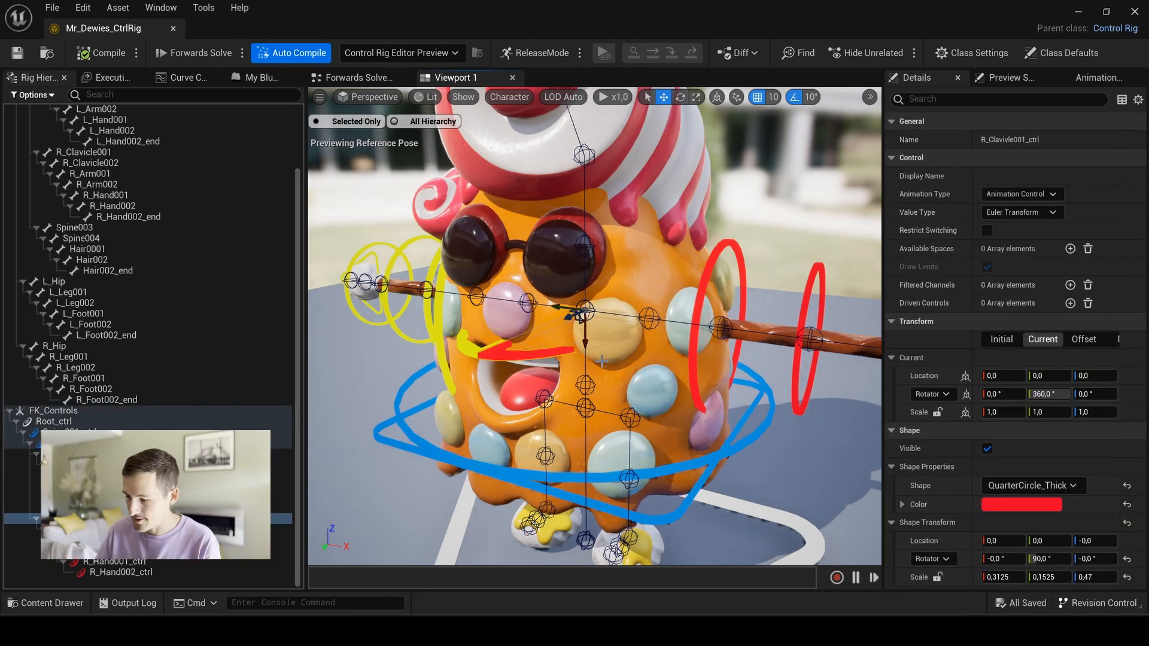
{"action": "left_click_drag", "start_coordinate": [883, 339], "coordinate": [727, 329]}
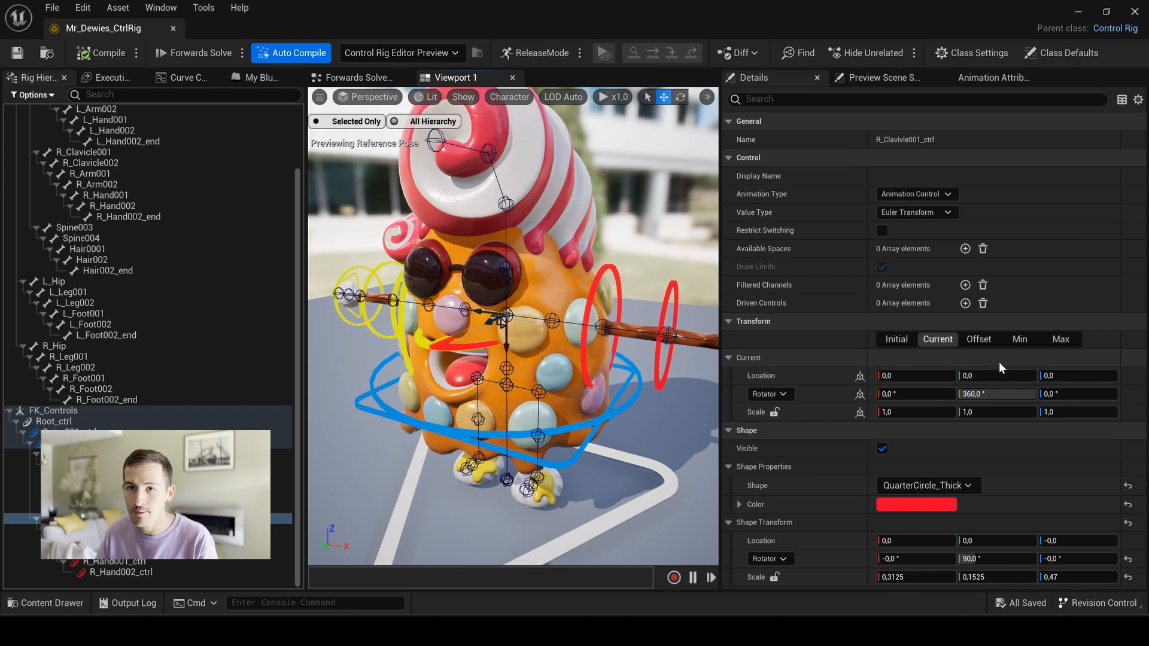
{"action": "left_click", "coordinate": [898, 339]}
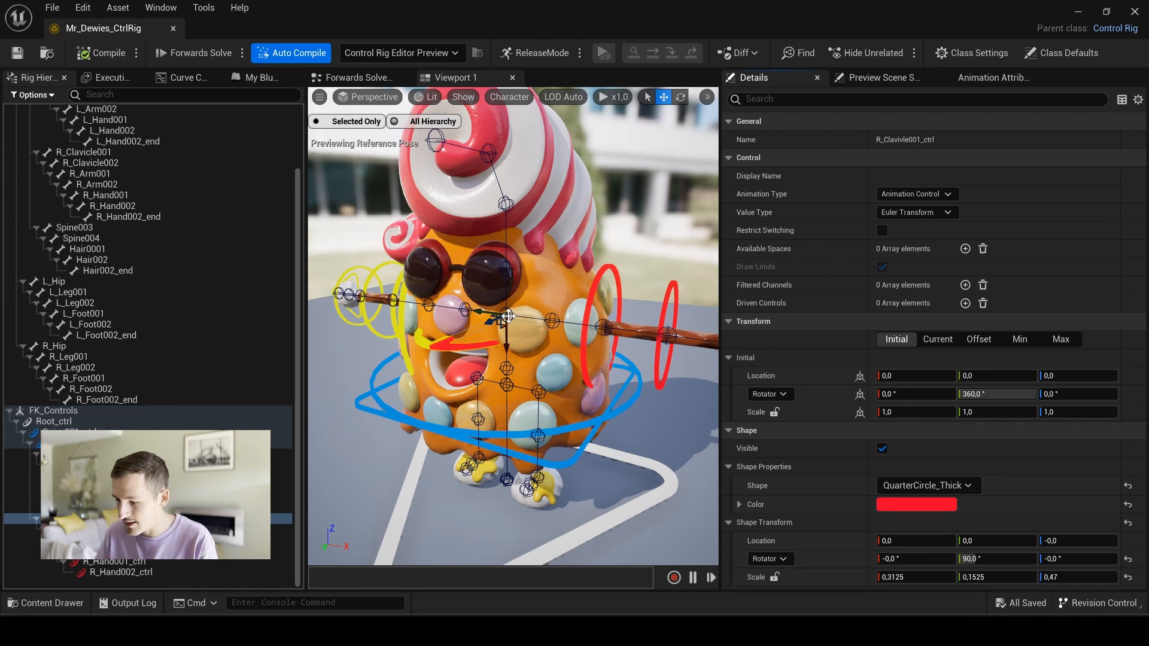
{"action": "left_click", "coordinate": [929, 337]}
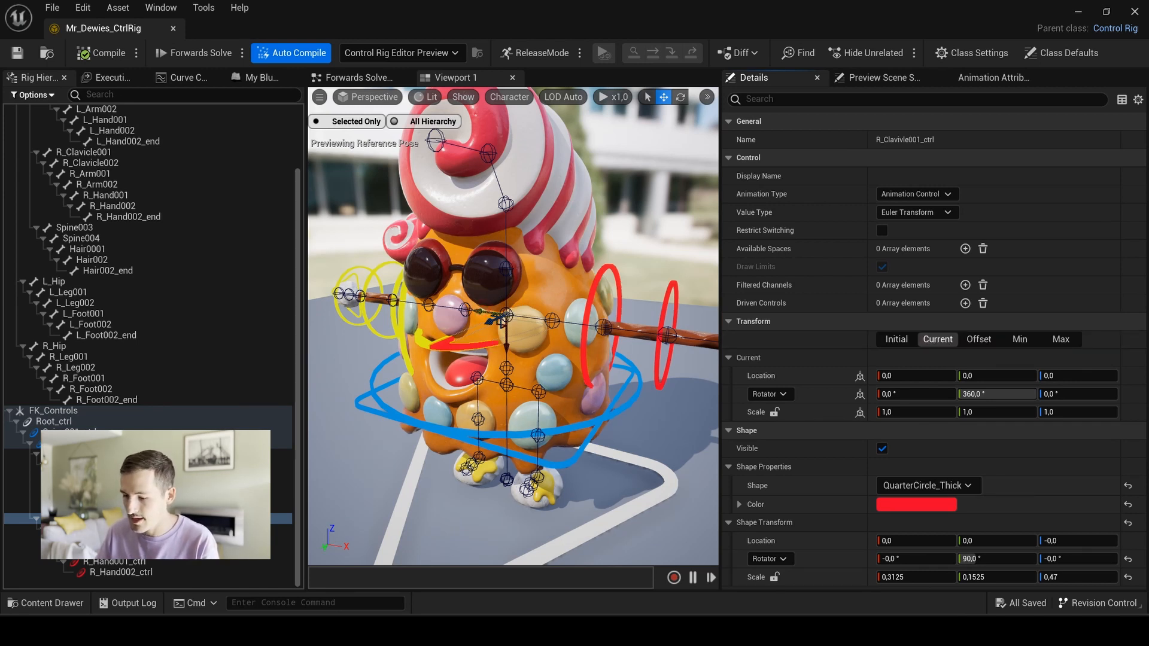
{"action": "mouse_move", "coordinate": [483, 310]}
{"action": "left_mouse_down"}
{"action": "mouse_move", "coordinate": [441, 301]}
{"action": "mouse_move", "coordinate": [494, 296]}
{"action": "left_mouse_up"}
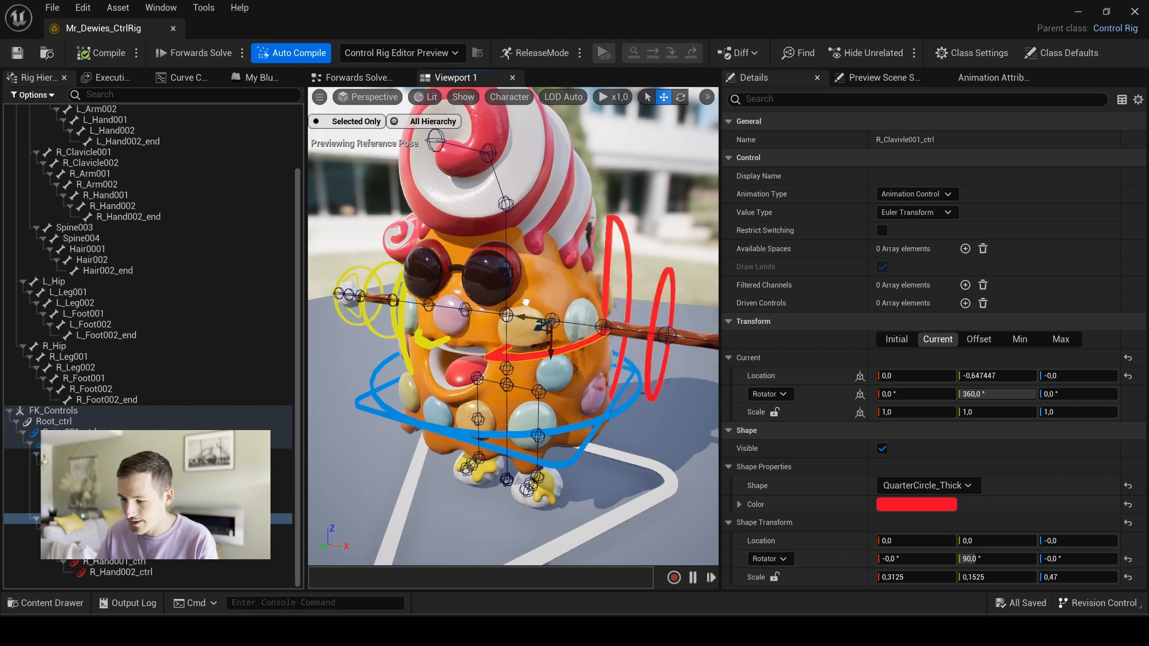
Examine the Offset and Min transforms of R_Clavivle001_ctrl, and display its Current and Offset transforms together
{"action": "left_click", "coordinate": [979, 339]}
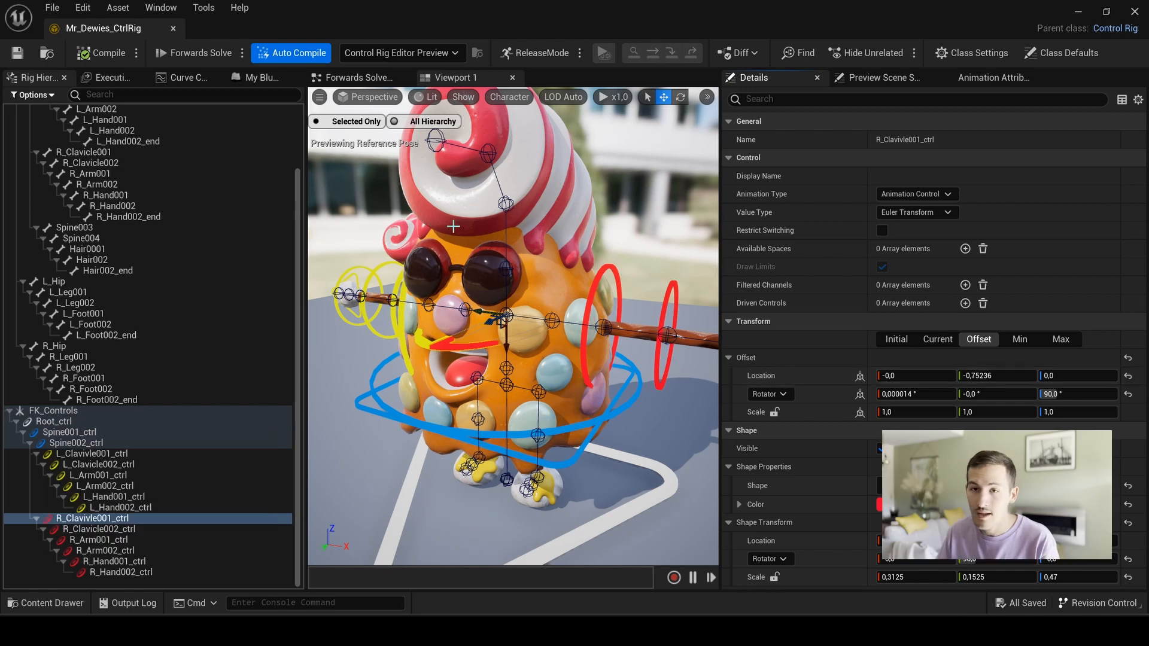
{"action": "right_click", "coordinate": [105, 518]}
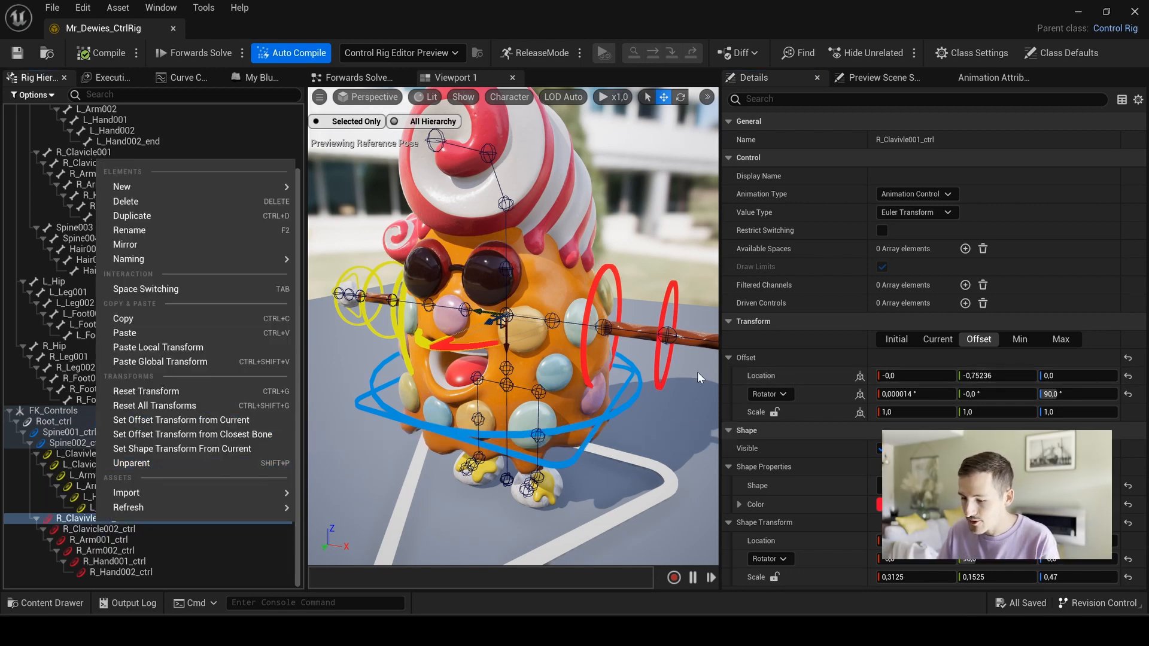
{"action": "left_click", "coordinate": [1021, 349]}
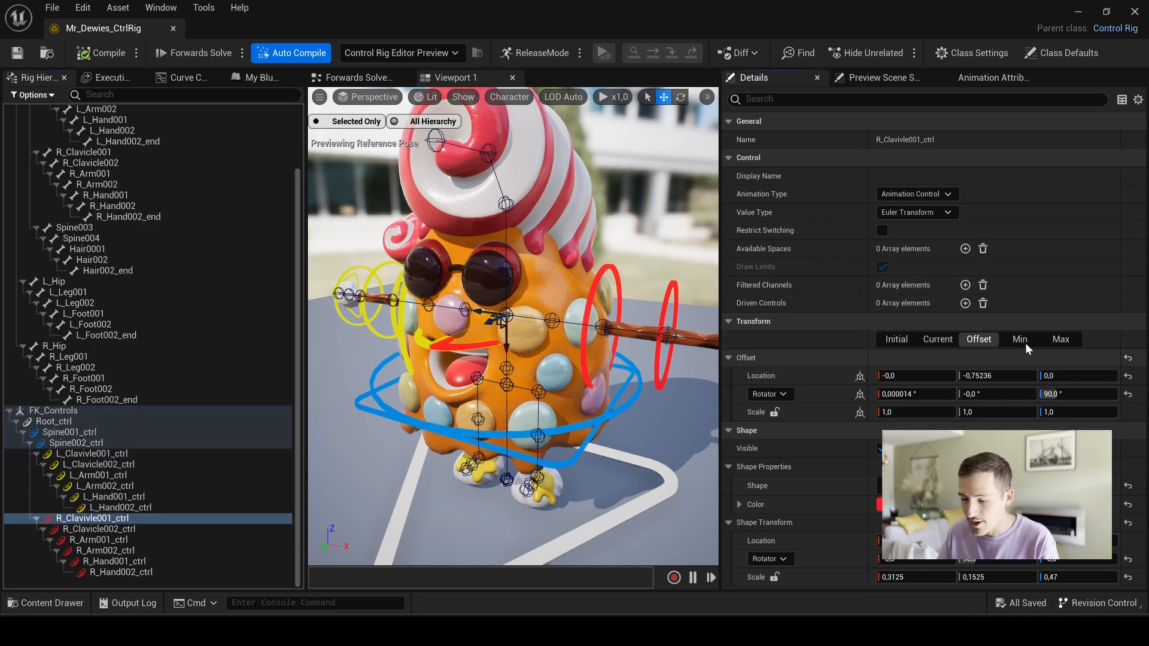
{"action": "left_click", "coordinate": [1019, 339]}
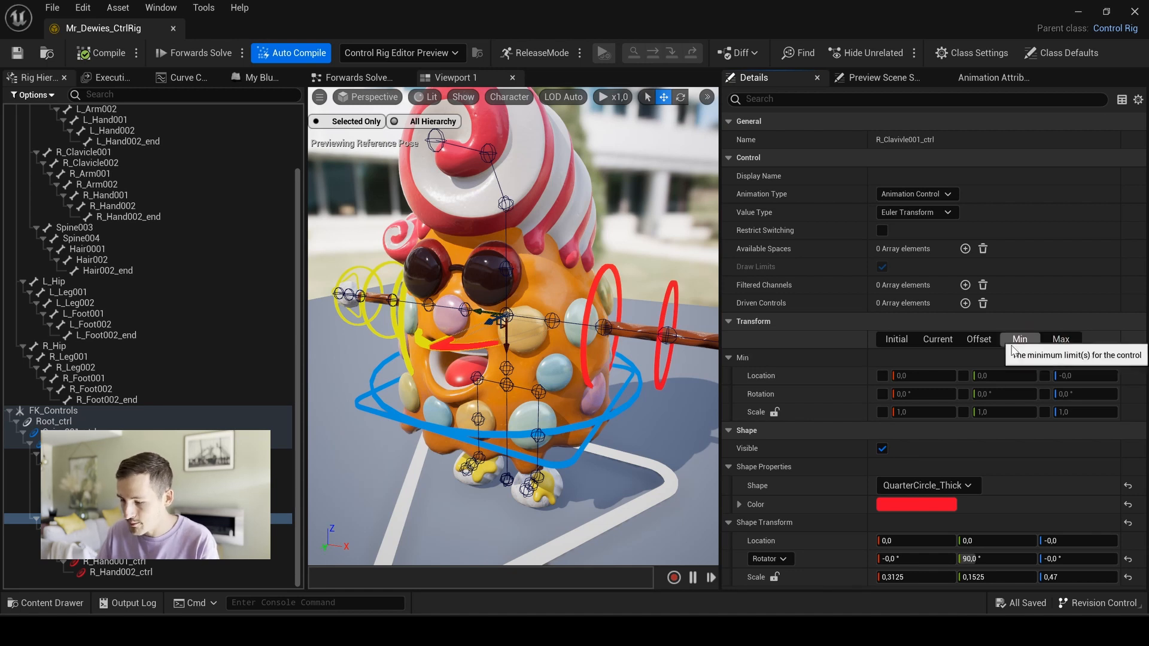
{"action": "left_click", "coordinate": [981, 342]}
{"action": "left_click", "coordinate": [936, 341]}
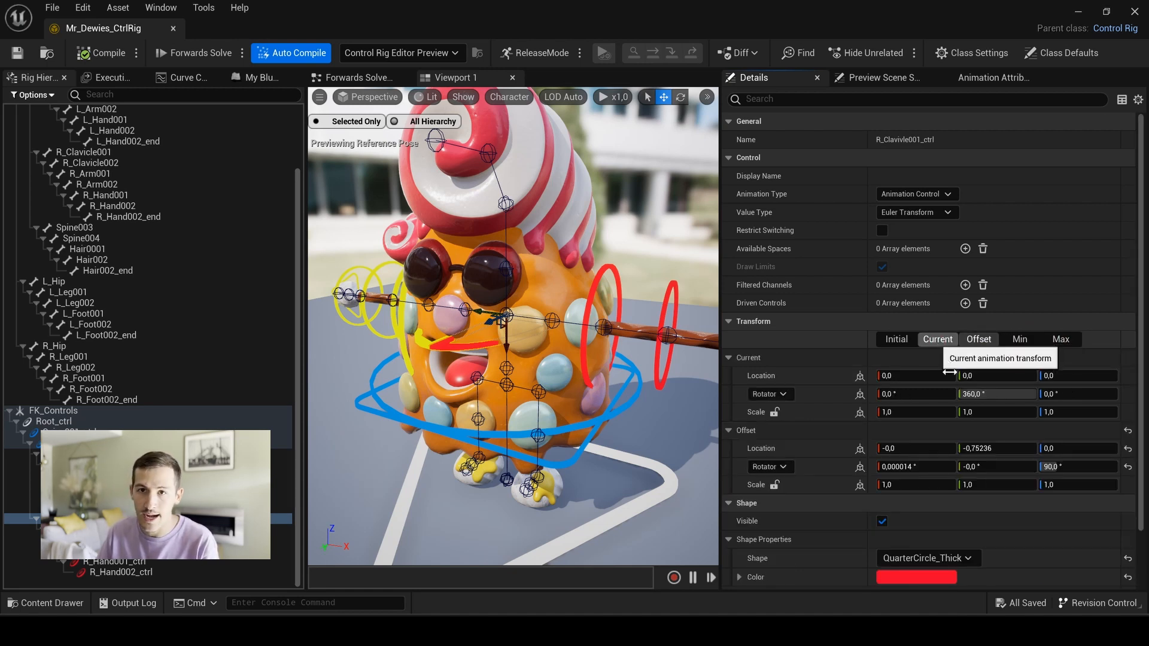
Rotate the R_Clavicle002_ctrl shape so its quarter circle wraps the front of the right side of the body, and save the rig
{"action": "left_click", "coordinate": [978, 339]}
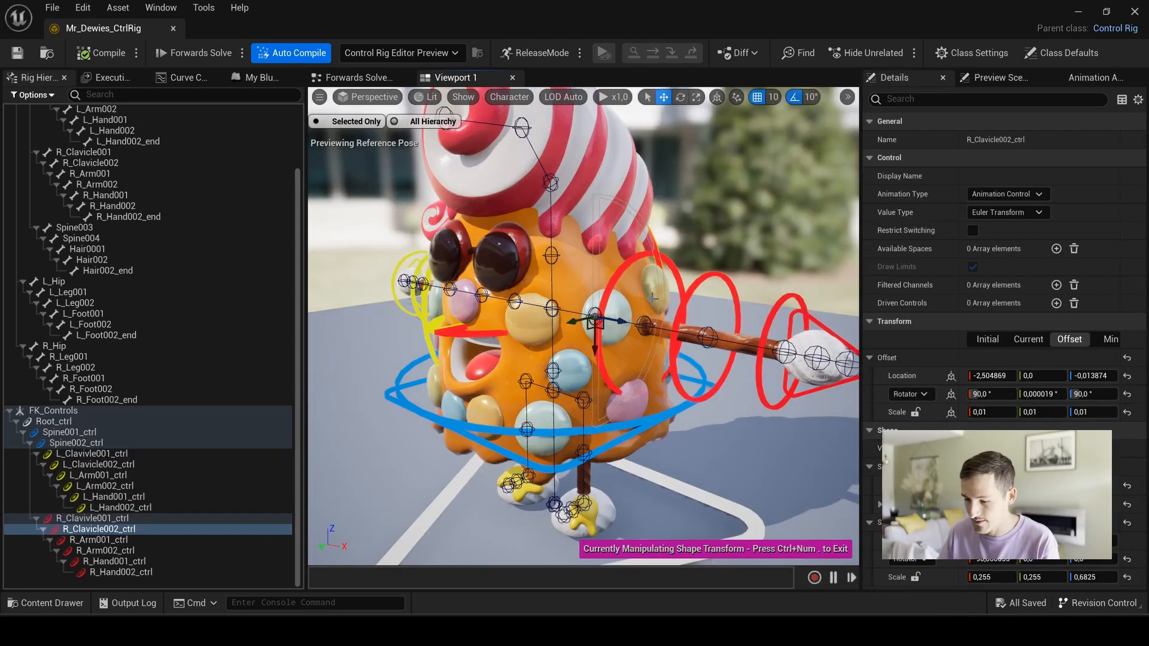
{"action": "key", "text": "e"}
{"action": "left_click_drag", "start_coordinate": [624, 312], "coordinate": [594, 263]}
{"action": "key", "text": "ctrl+KP_Decimal"}
{"action": "key", "text": "w"}
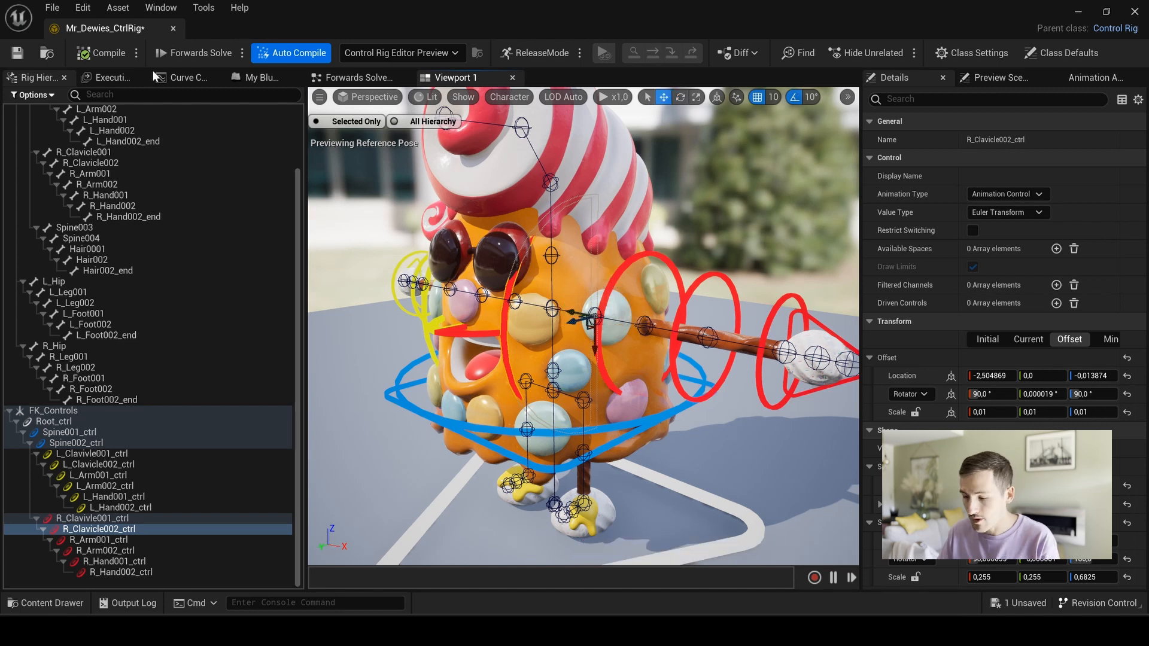
{"action": "left_click", "coordinate": [16, 53]}
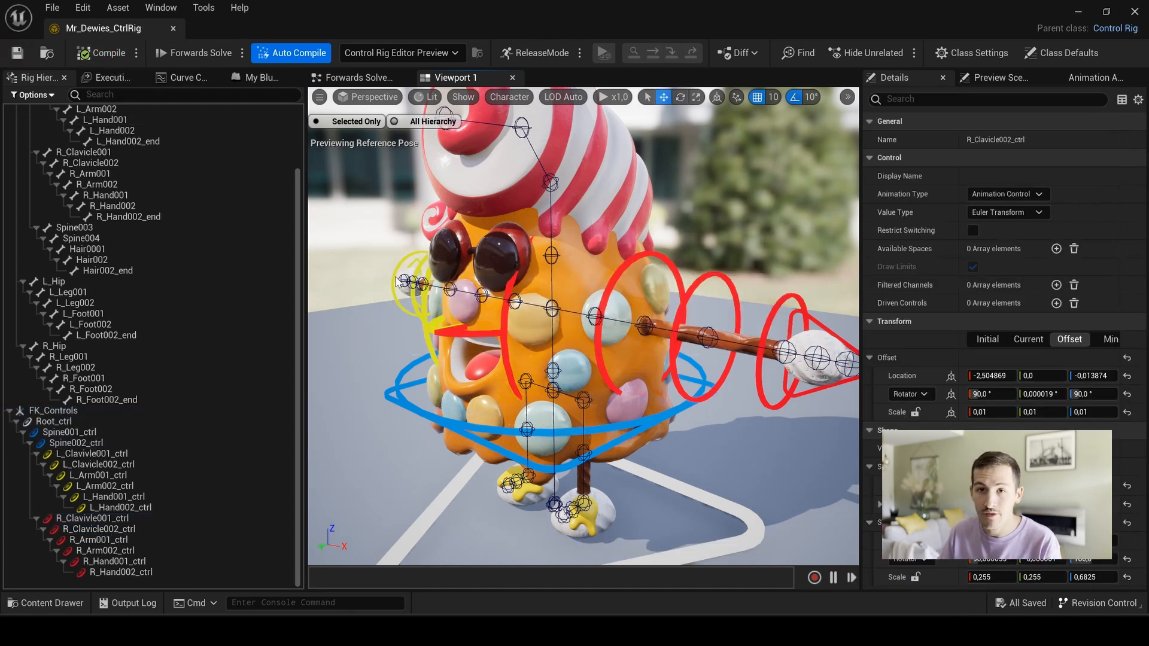
{"action": "left_click_drag", "start_coordinate": [398, 281], "coordinate": [442, 276], "text": "alt"}
{"action": "left_click", "coordinate": [585, 311]}
{"action": "left_click", "coordinate": [596, 327]}
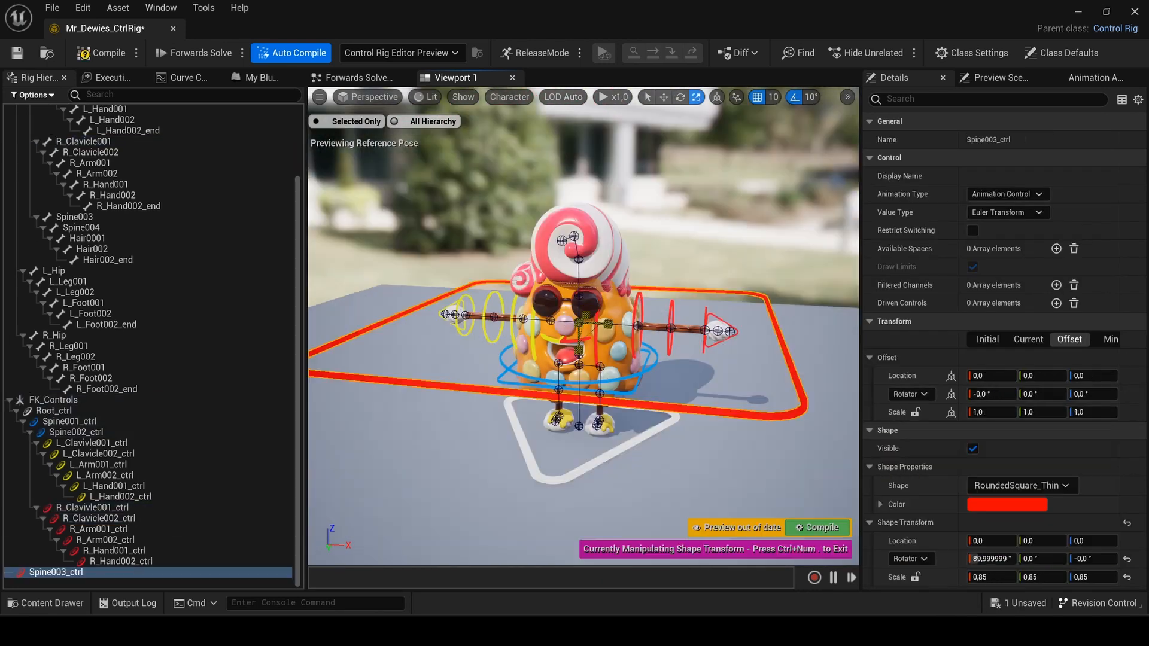
{"action": "left_click_drag", "start_coordinate": [539, 359], "coordinate": [610, 325], "text": "alt"}
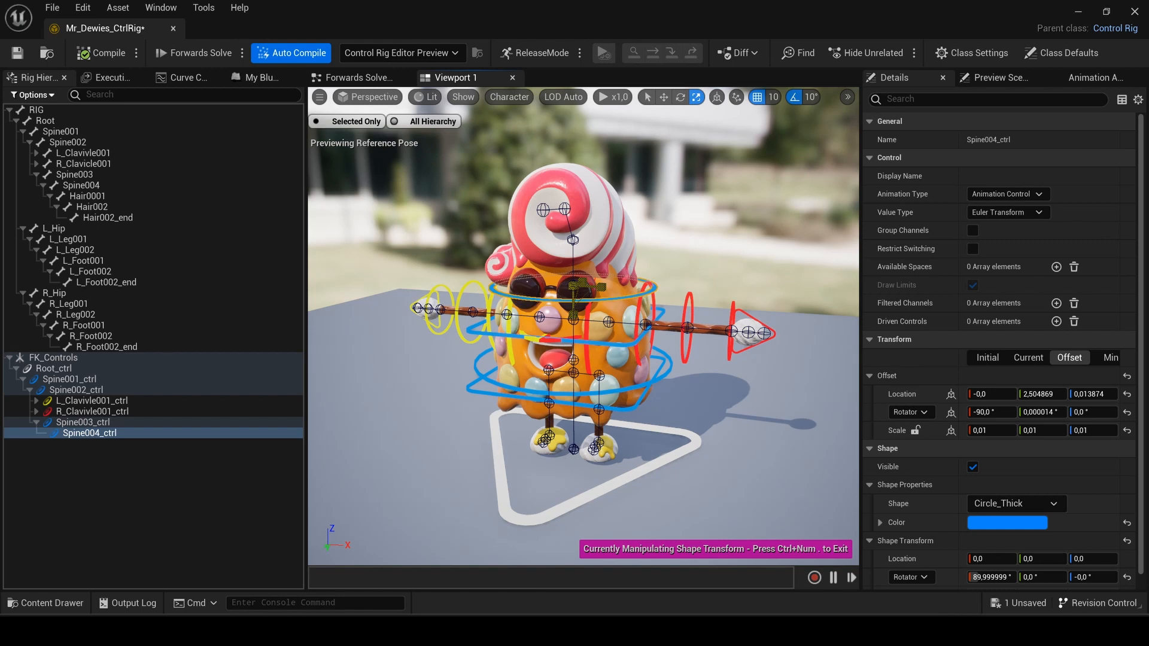
{"action": "left_click_drag", "start_coordinate": [419, 252], "coordinate": [493, 242], "text": "alt"}
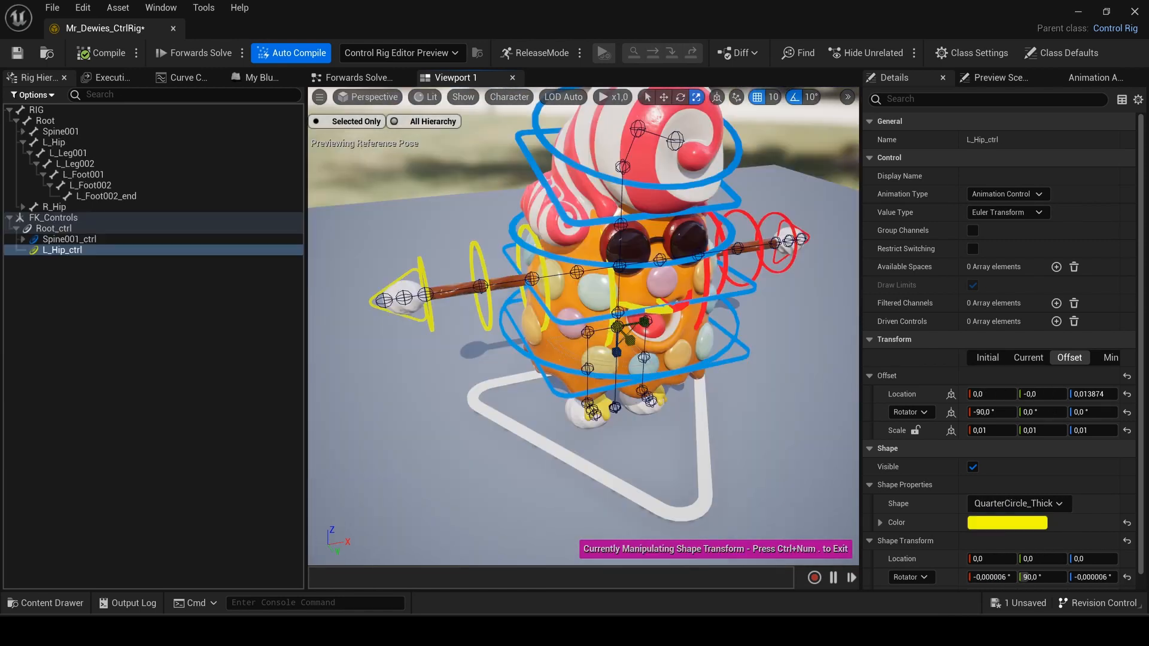
Scale the yellow QuarterCircle_Thick shape of L_Hip_ctrl to fit around the left hip
{"action": "left_click_drag", "start_coordinate": [629, 340], "coordinate": [641, 350]}
{"action": "left_click_drag", "start_coordinate": [614, 325], "coordinate": [634, 314]}
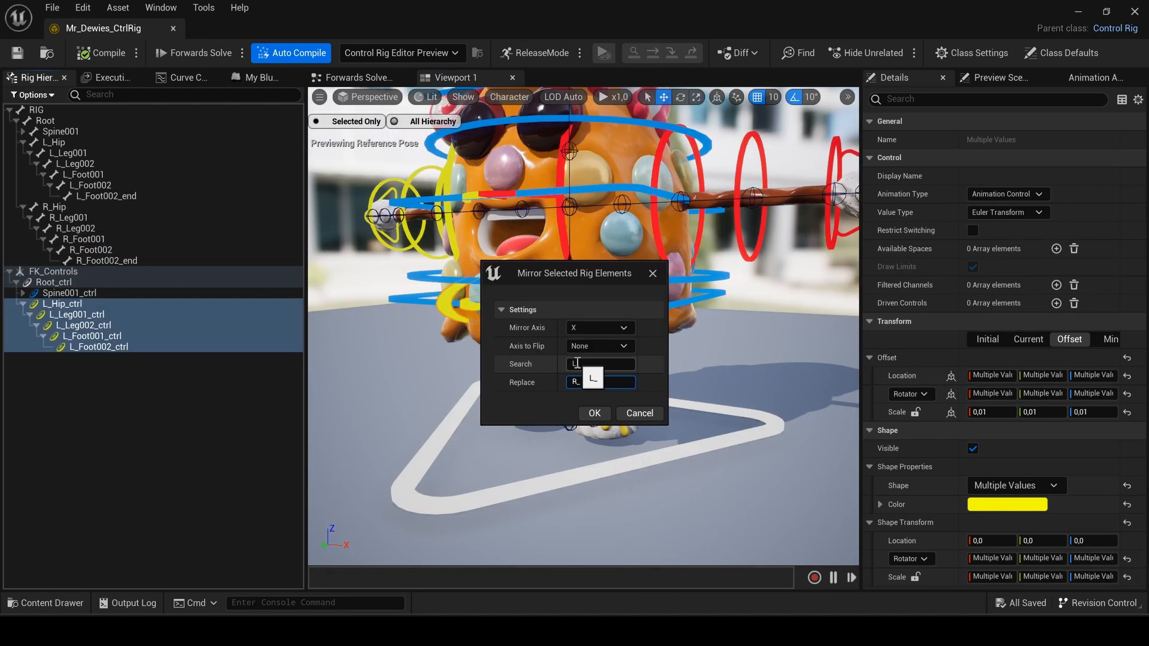
Mirror the left hip, leg and foot controls across the X axis with no axis flip, replacing L_ with R_ in their names
{"action": "left_click", "coordinate": [593, 414]}
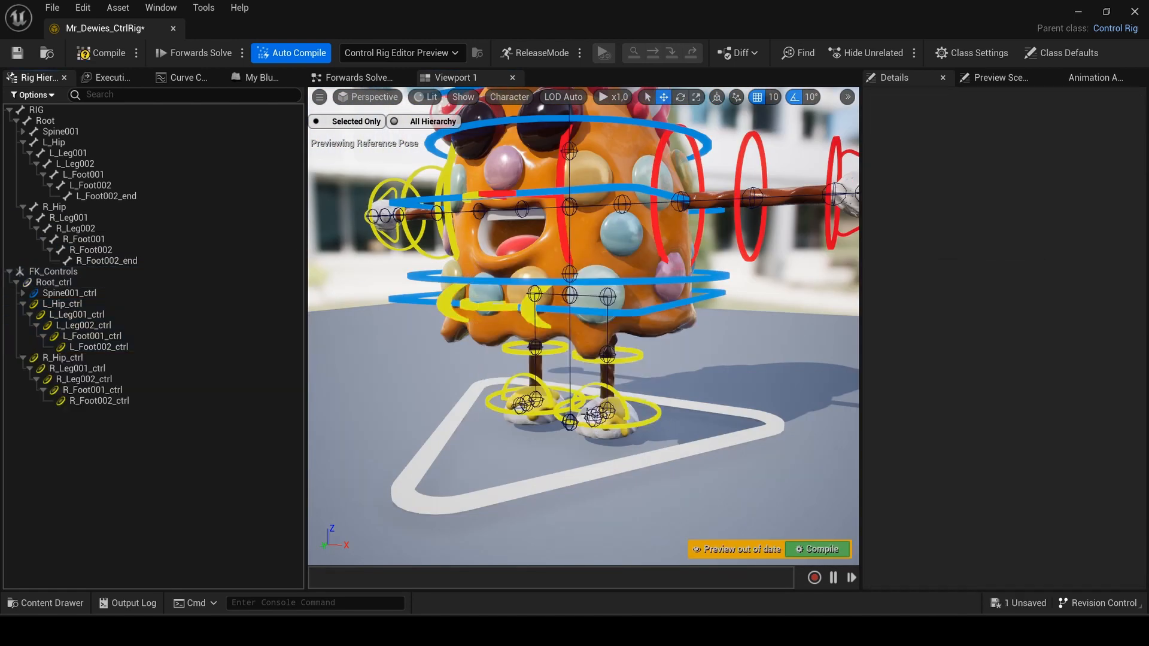
{"action": "left_click", "coordinate": [154, 376]}
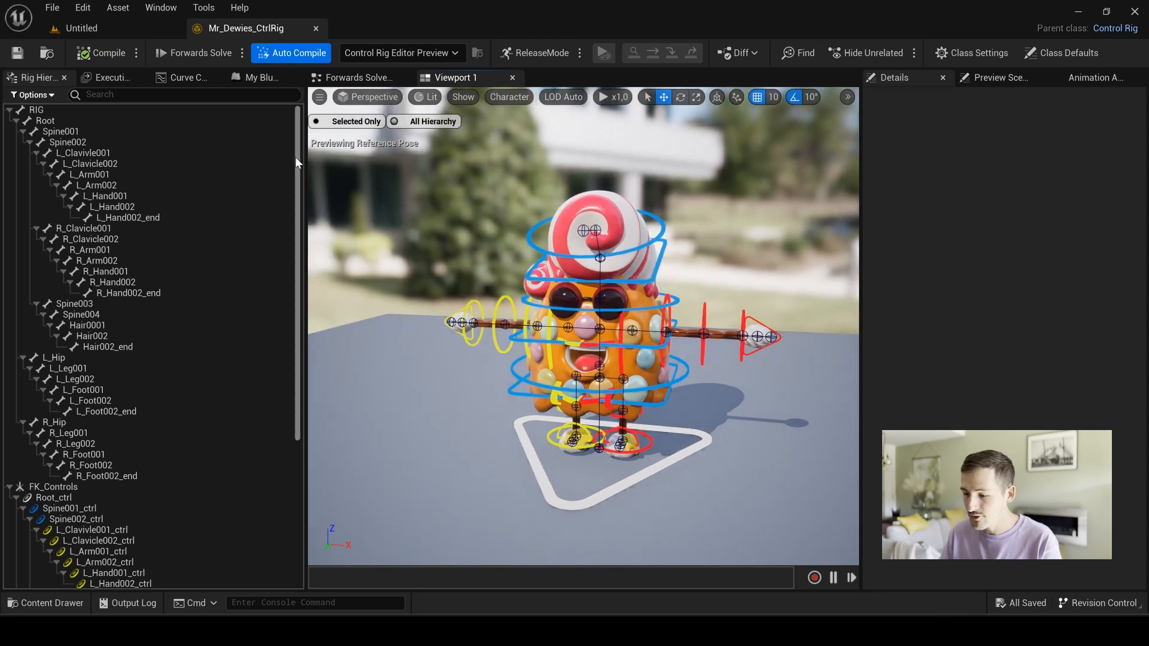
Review the bones and FK_Controls in the rig hierarchy, and open the Forwards Solve graph with a wider working area
{"action": "left_click_drag", "start_coordinate": [295, 157], "coordinate": [250, 366]}
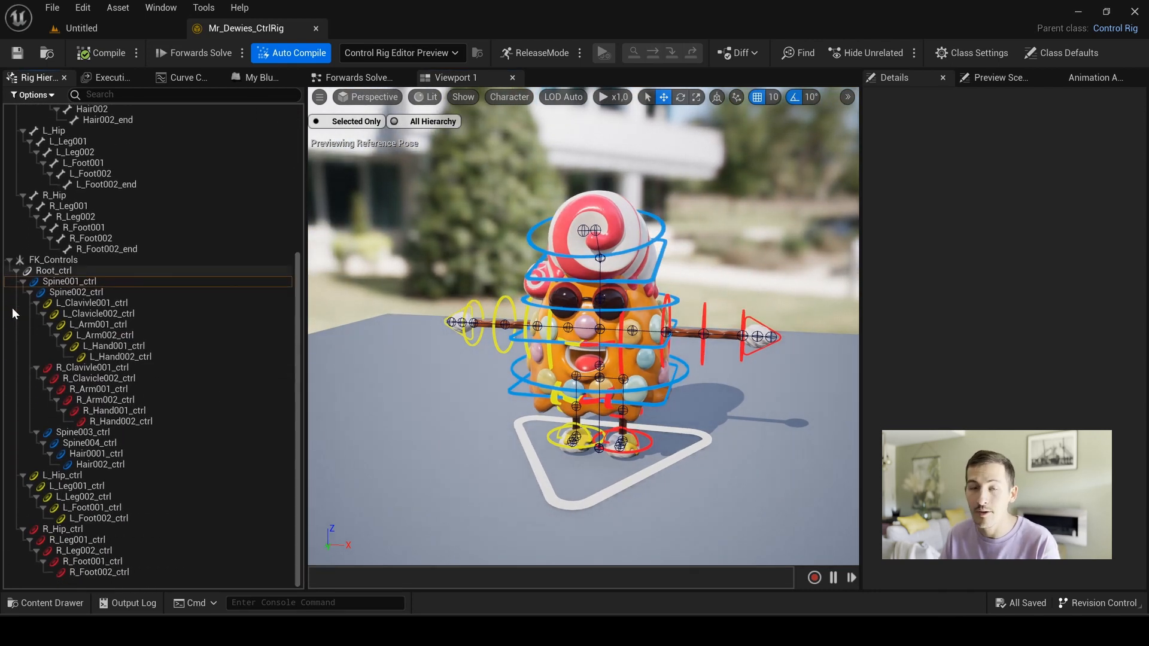
{"action": "left_click_drag", "start_coordinate": [297, 269], "coordinate": [297, 138]}
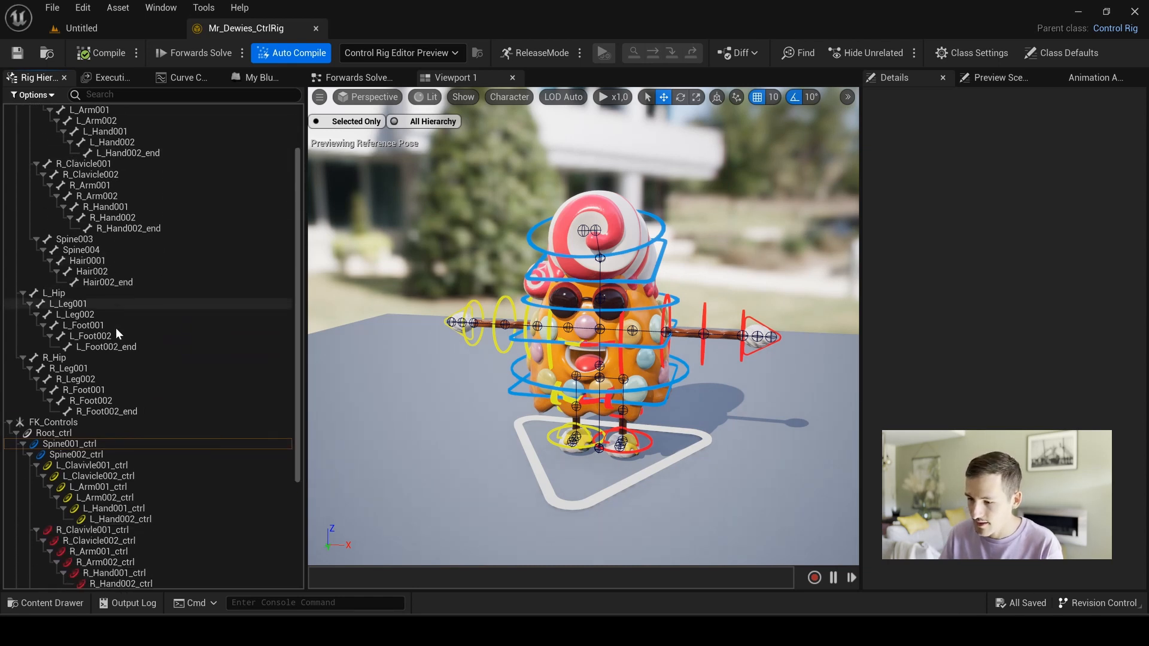
{"action": "scroll", "coordinate": [38, 400], "scroll_direction": "down", "scroll_amount": 5}
{"action": "left_click", "coordinate": [339, 78]}
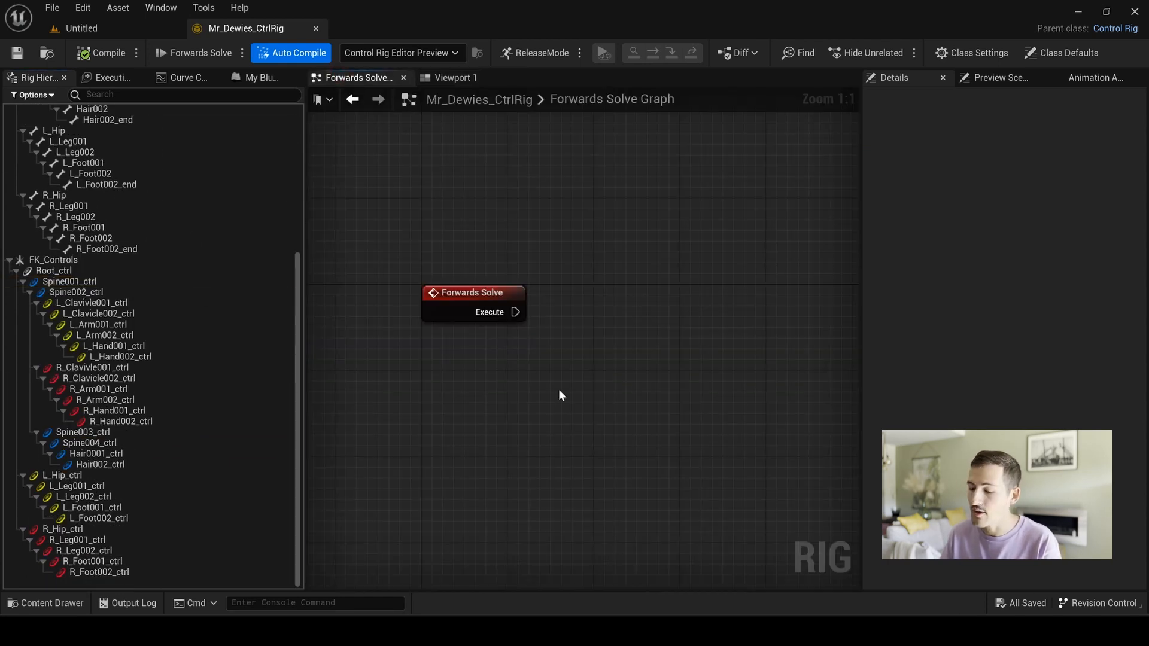
{"action": "right_click_drag", "start_coordinate": [525, 387], "coordinate": [499, 376]}
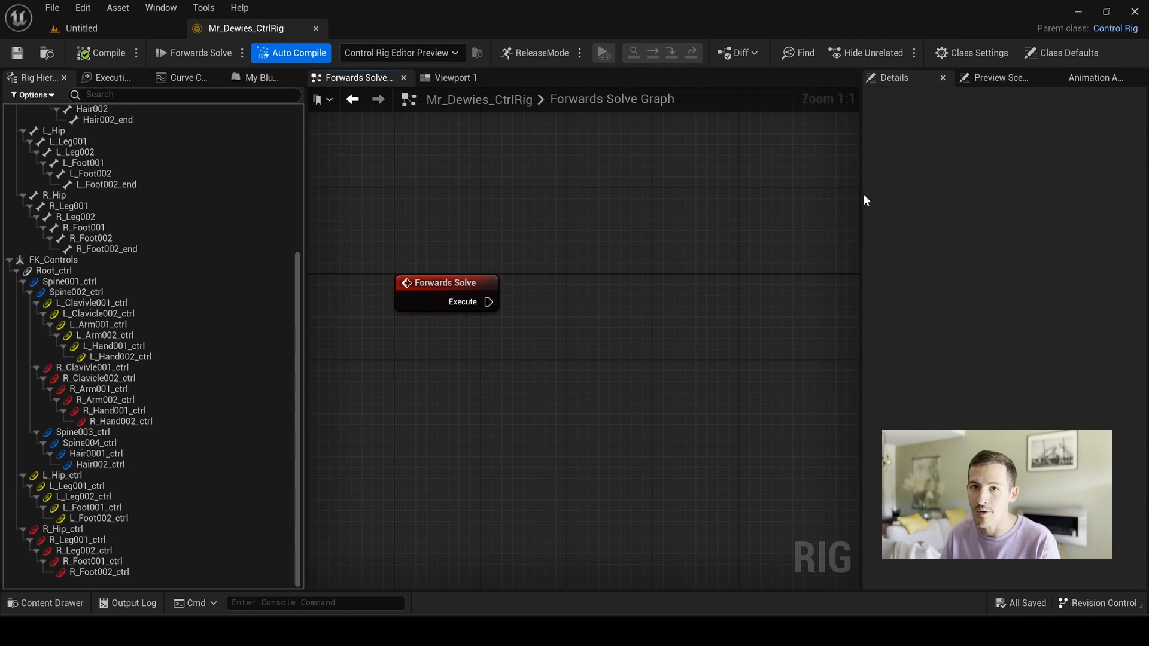
{"action": "left_click_drag", "start_coordinate": [866, 199], "coordinate": [920, 198]}
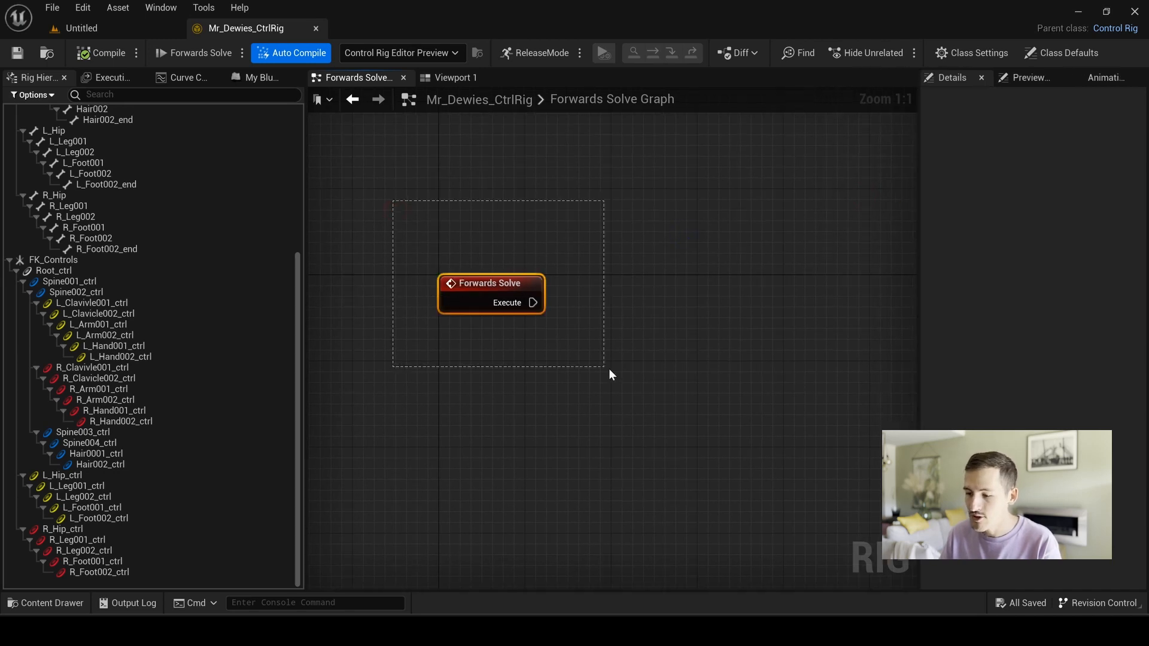
{"action": "left_click_drag", "start_coordinate": [609, 375], "coordinate": [609, 374]}
{"action": "left_click", "coordinate": [514, 389]}
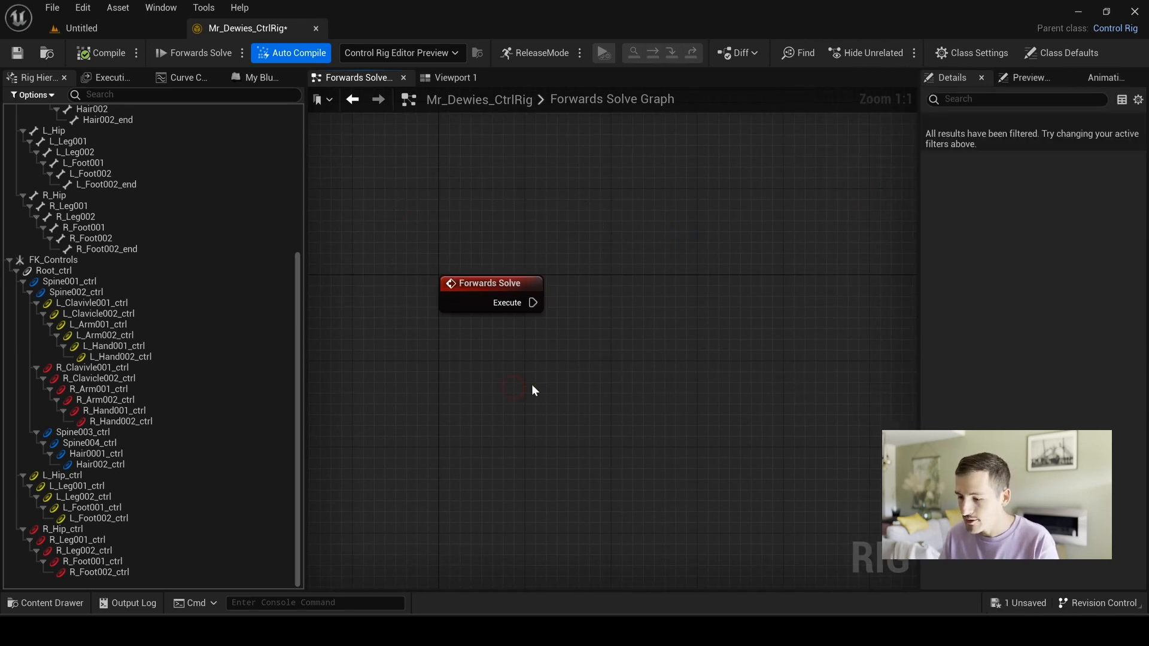
Add a Set Bone node for the Root bone beside the Forwards Solve node
{"action": "scroll", "coordinate": [166, 362], "scroll_direction": "up", "scroll_amount": 5}
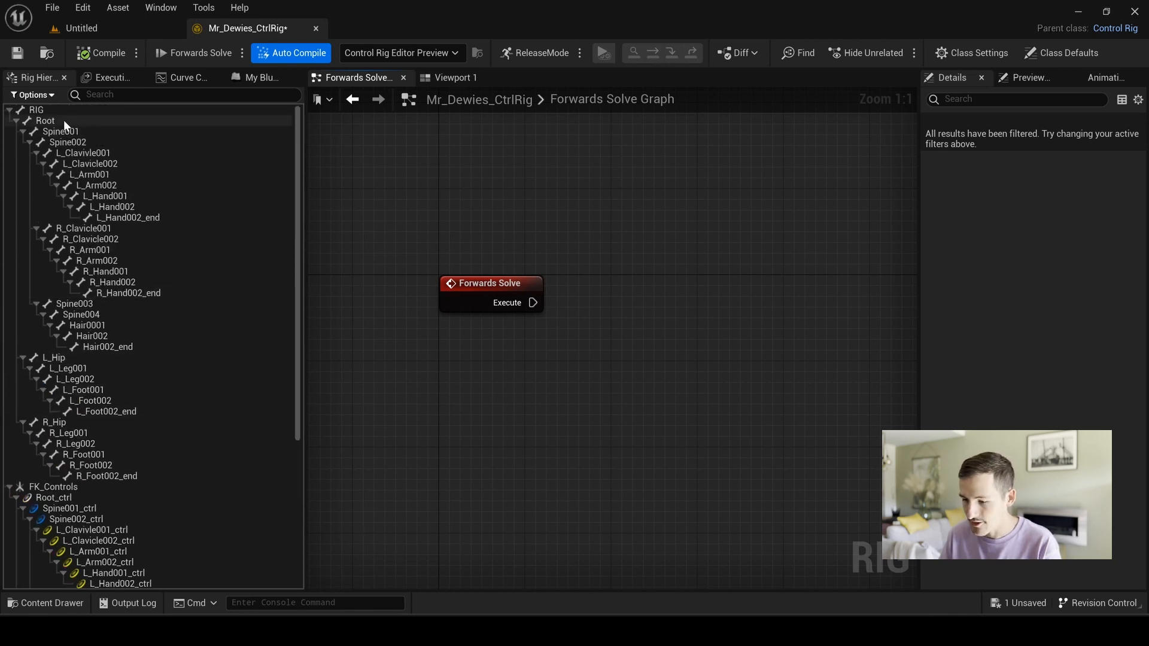
{"action": "left_click", "coordinate": [63, 120]}
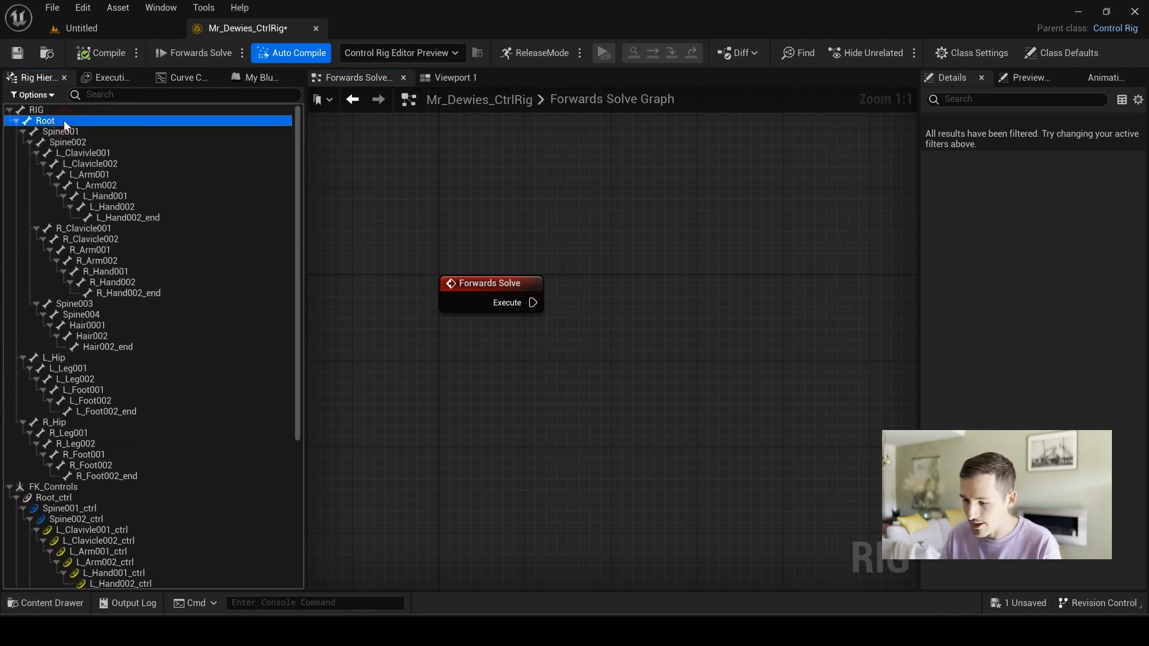
{"action": "left_click_drag", "start_coordinate": [63, 120], "coordinate": [622, 298]}
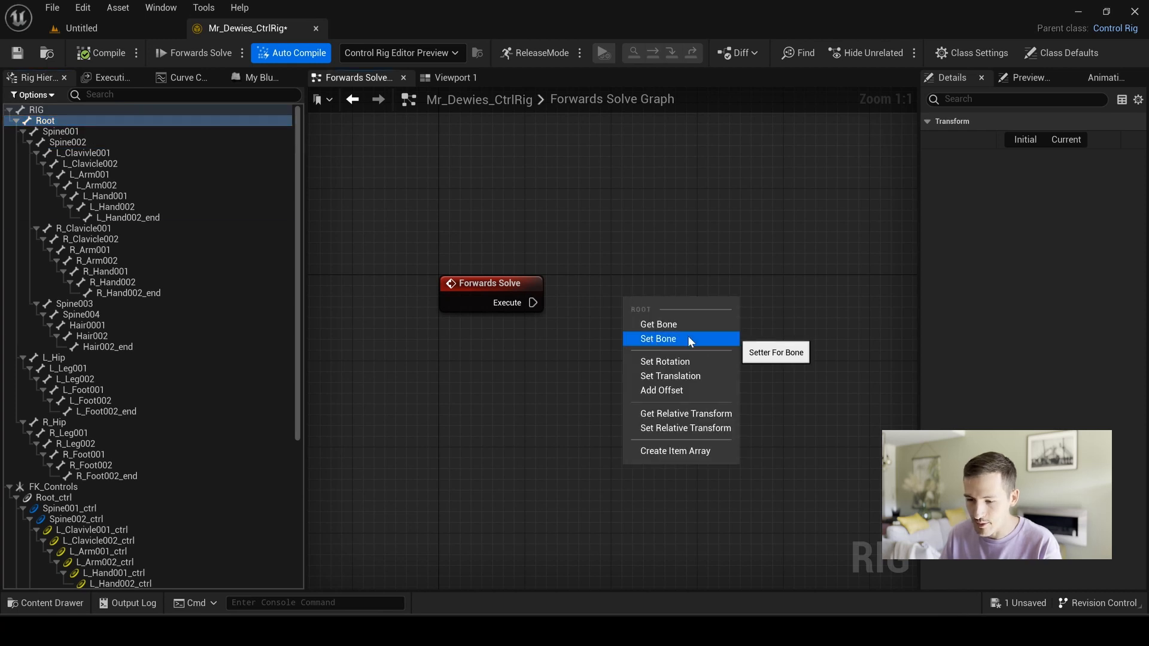
{"action": "left_click", "coordinate": [706, 342]}
Add a Get Control node for Root_ctrl and place it below the Forwards Solve node
{"action": "scroll", "coordinate": [150, 418], "scroll_direction": "down", "scroll_amount": 3}
{"action": "left_click", "coordinate": [54, 412]}
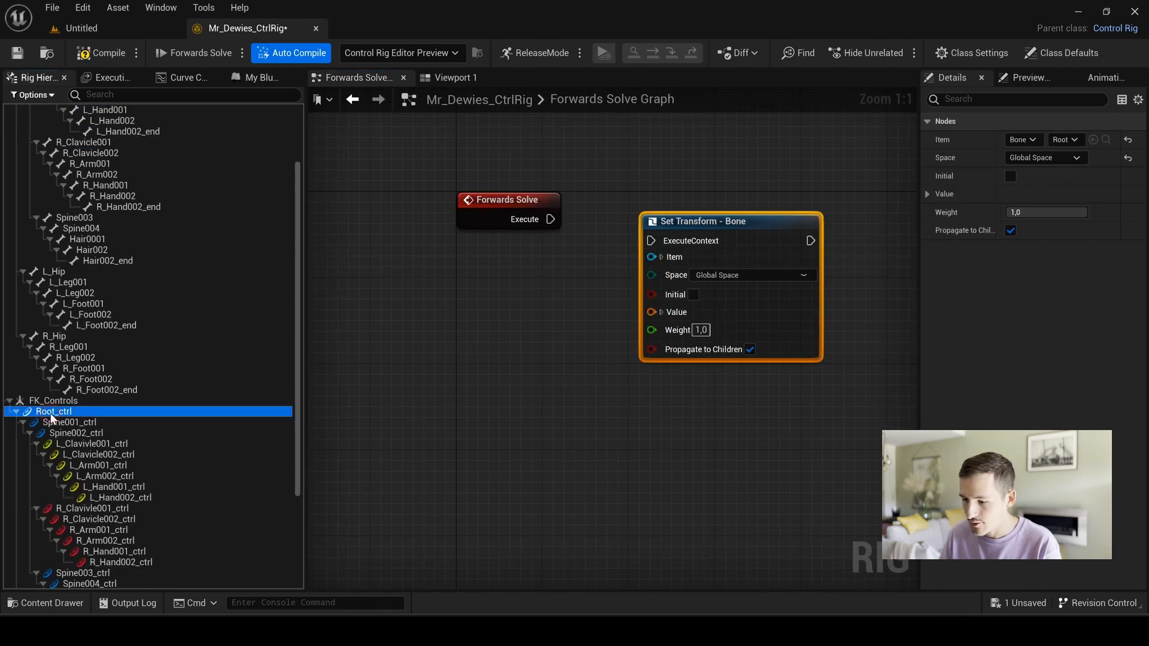
{"action": "left_click_drag", "start_coordinate": [54, 412], "coordinate": [376, 372]}
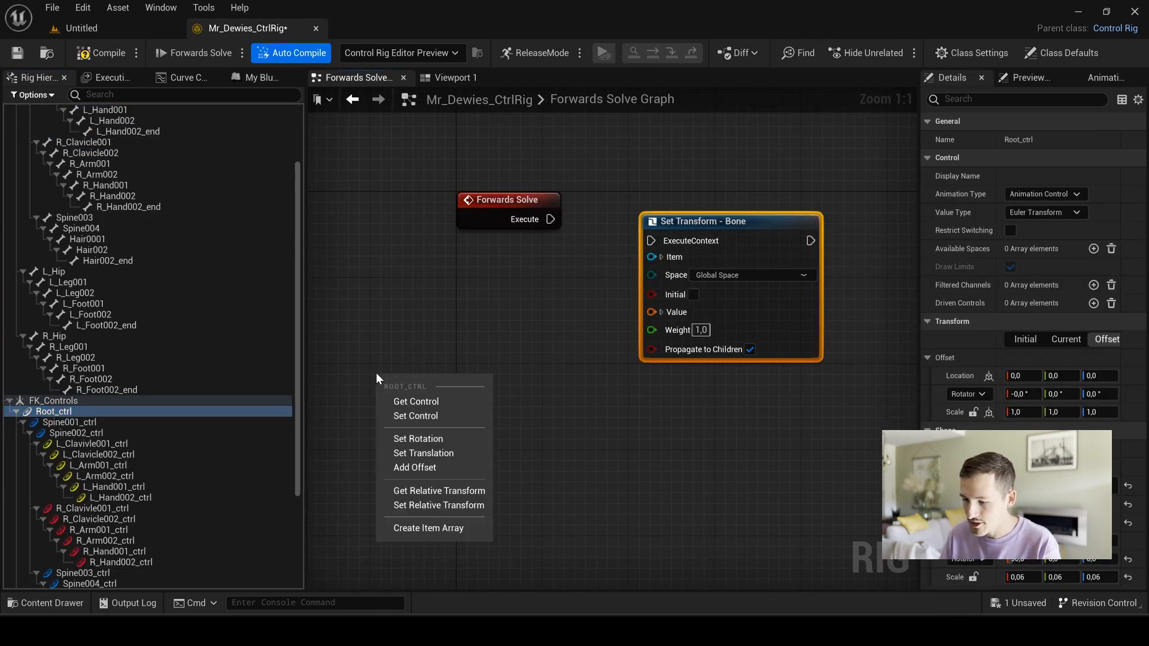
{"action": "left_click", "coordinate": [436, 400]}
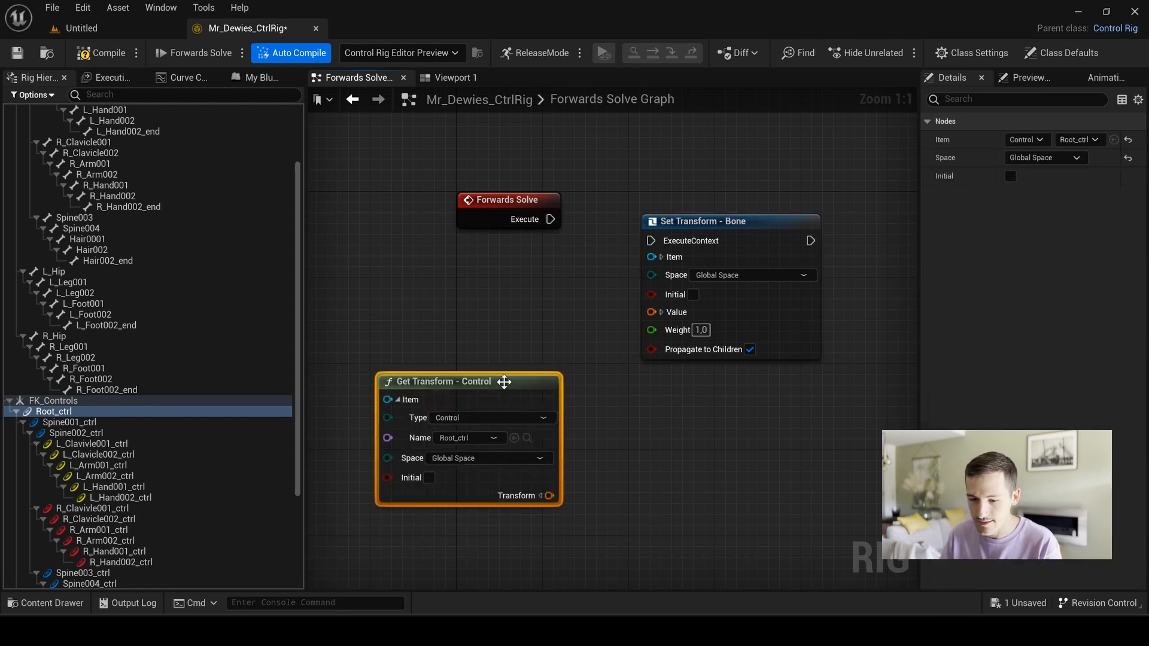
{"action": "left_click_drag", "start_coordinate": [507, 377], "coordinate": [512, 358]}
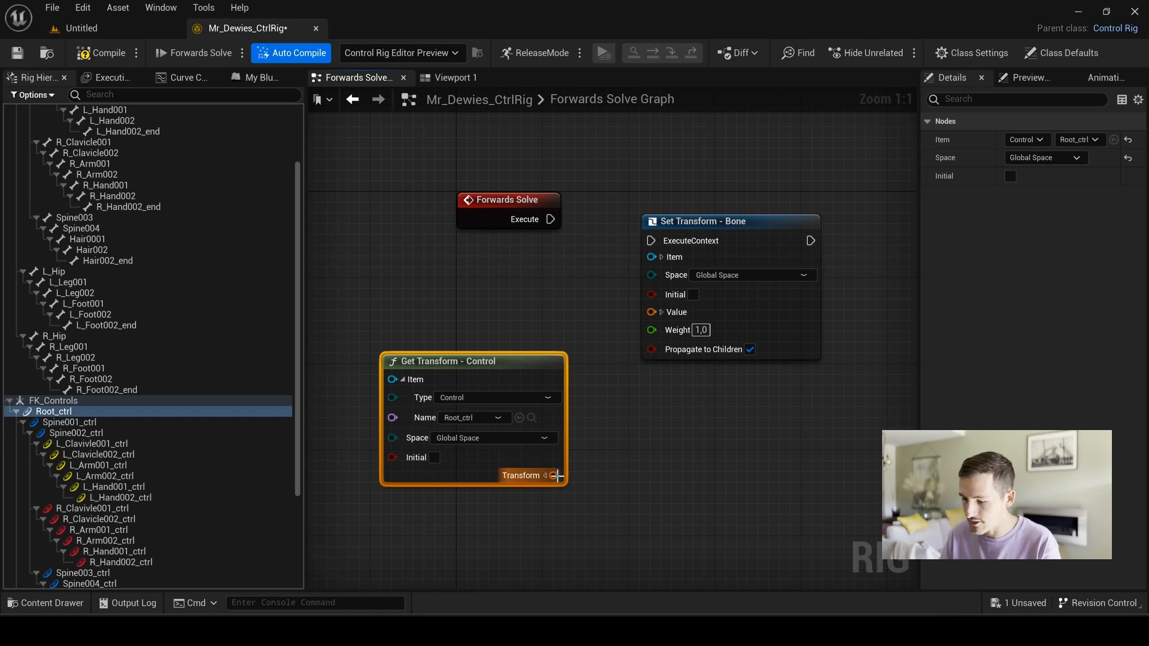
Connect the Root_ctrl Transform to the Root bone's Value, link Forwards Solve to the Set Transform node, and compile and save the rig
{"action": "left_click_drag", "start_coordinate": [556, 475], "coordinate": [651, 312]}
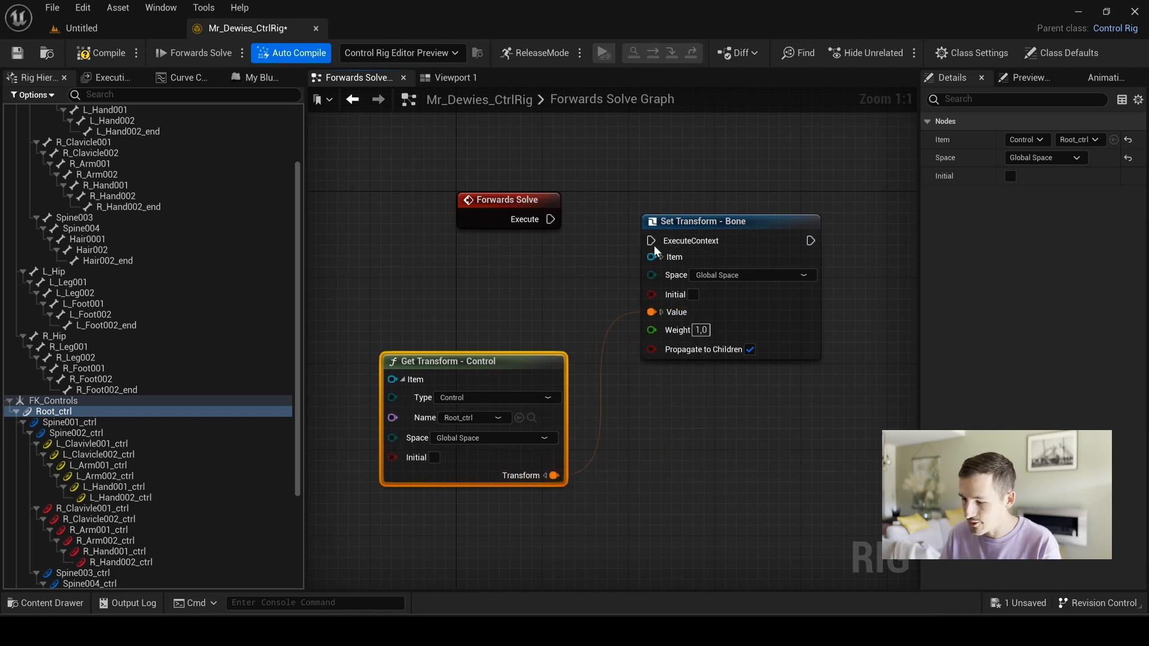
{"action": "left_click_drag", "start_coordinate": [651, 241], "coordinate": [551, 219]}
{"action": "mouse_move", "coordinate": [725, 216]}
{"action": "left_mouse_down"}
{"action": "mouse_move", "coordinate": [730, 177]}
{"action": "mouse_move", "coordinate": [723, 194]}
{"action": "left_mouse_up"}
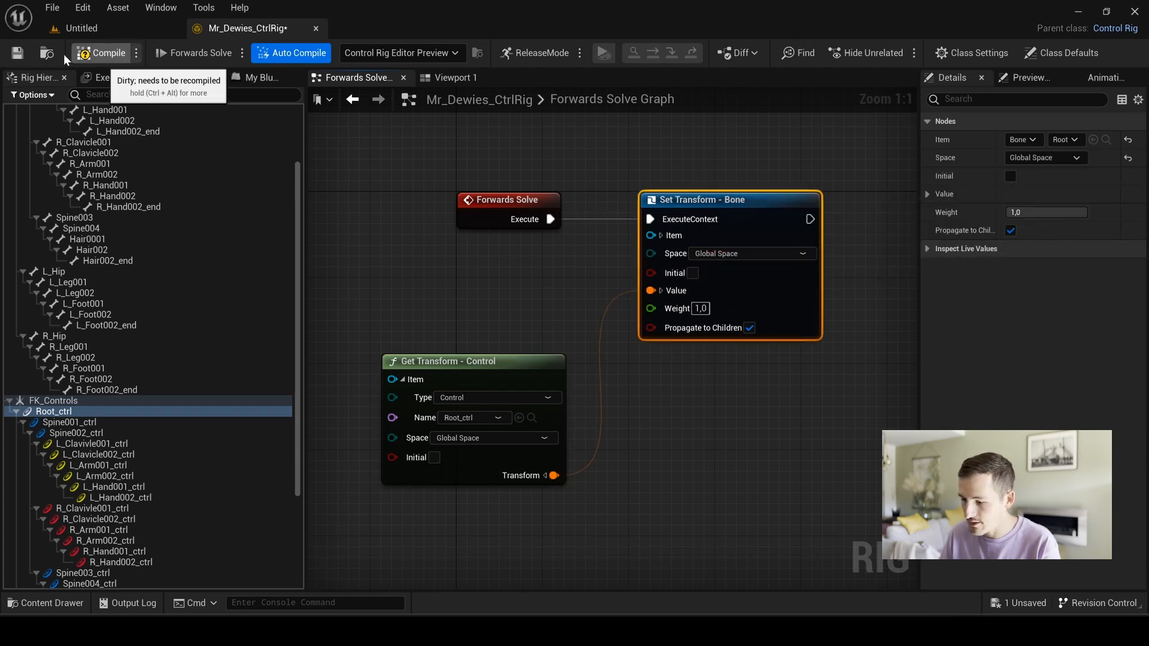
{"action": "left_click", "coordinate": [107, 54]}
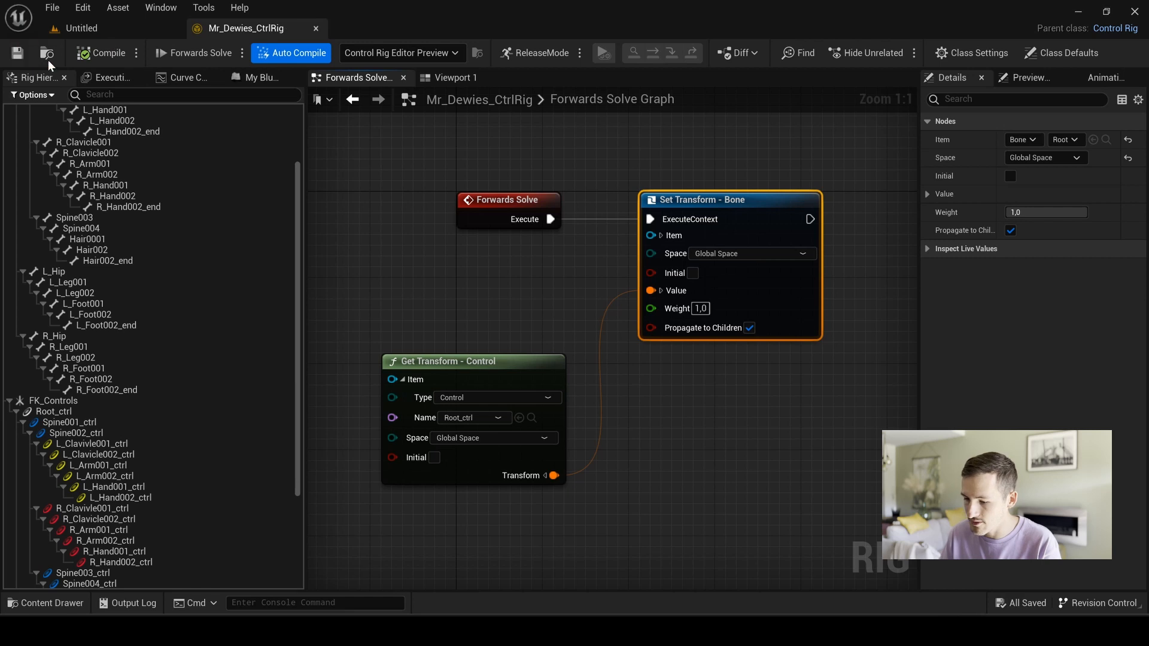
Test Root_ctrl on the character in the viewport by rotating it, and undo the rotation
{"action": "left_click", "coordinate": [446, 78]}
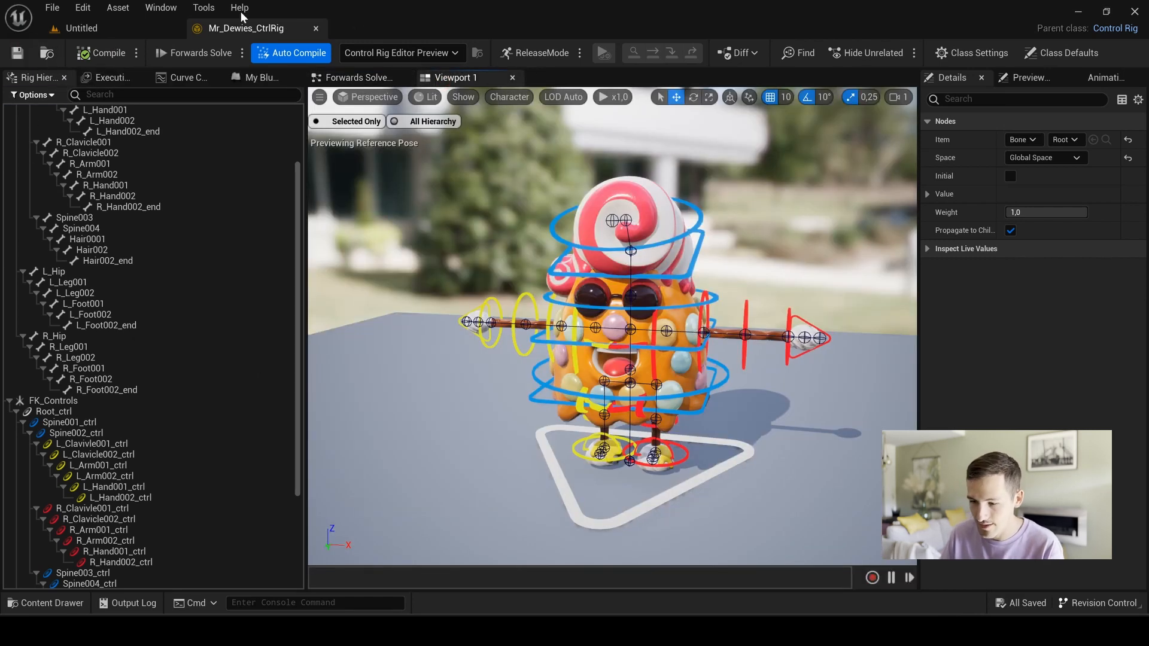
{"action": "left_click", "coordinate": [583, 520]}
{"action": "right_click_drag", "start_coordinate": [737, 511], "coordinate": [727, 490], "text": "alt"}
{"action": "left_click_drag", "start_coordinate": [727, 491], "coordinate": [592, 440], "text": "alt"}
{"action": "key", "text": "e"}
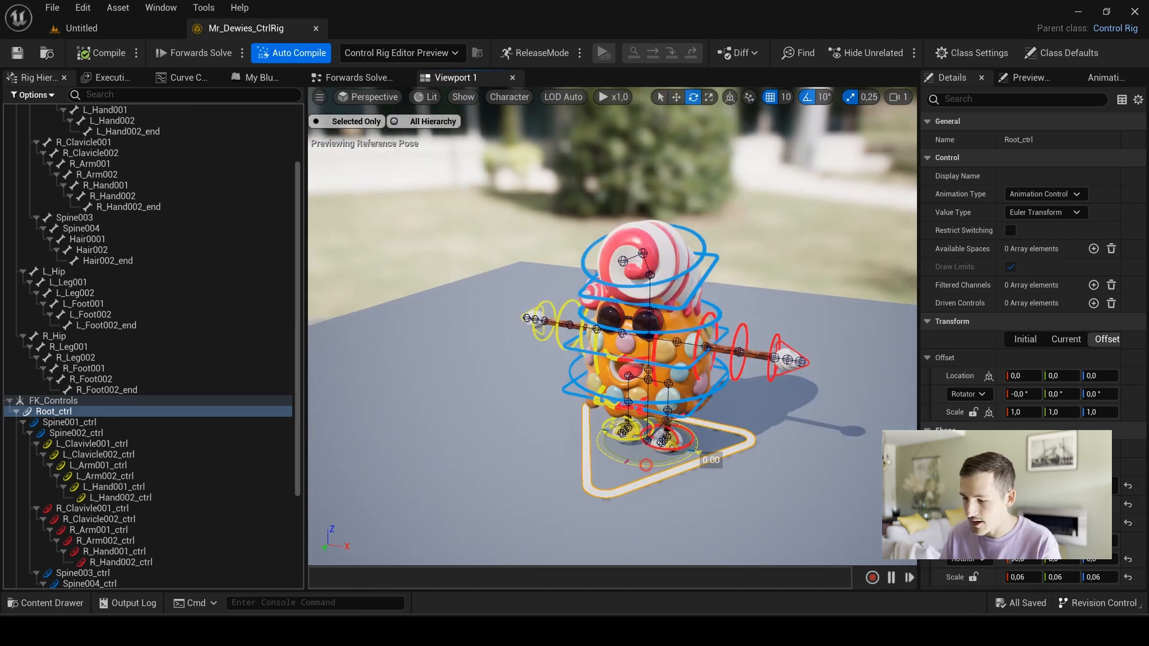
{"action": "left_click_drag", "start_coordinate": [697, 452], "coordinate": [547, 398]}
{"action": "key", "text": "ctrl+z"}
{"action": "key", "text": "ctrl+z"}
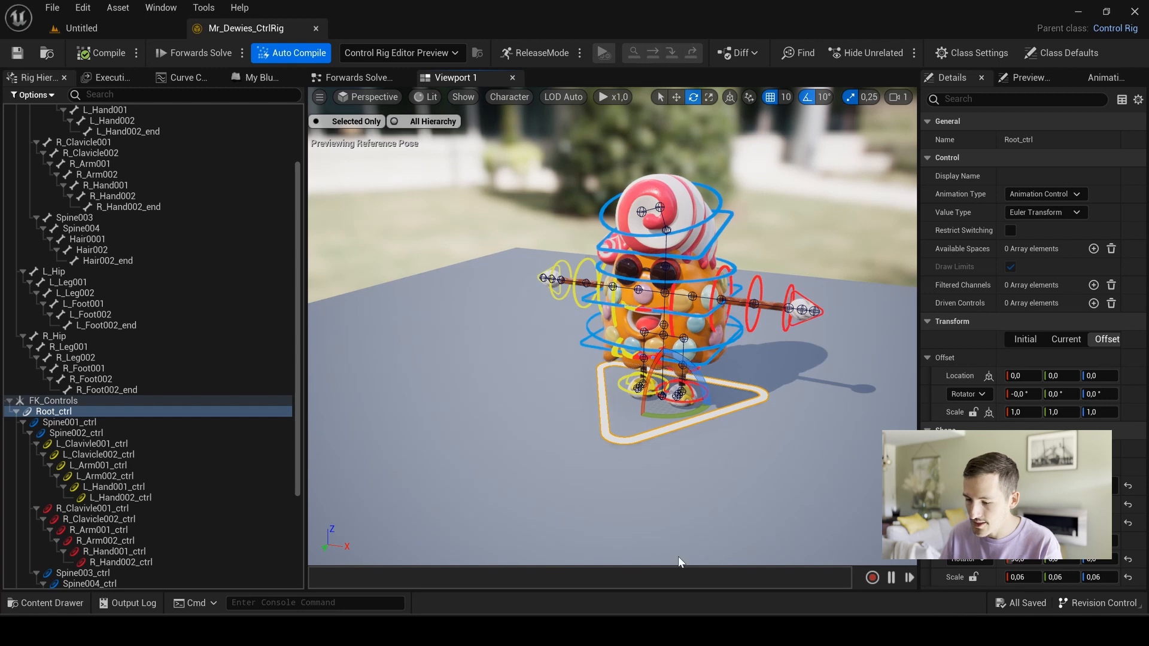
{"action": "left_click", "coordinate": [831, 219]}
{"action": "scroll", "coordinate": [790, 364], "scroll_direction": "up", "scroll_amount": 2}
{"action": "middle_click_drag", "start_coordinate": [789, 365], "coordinate": [802, 368]}
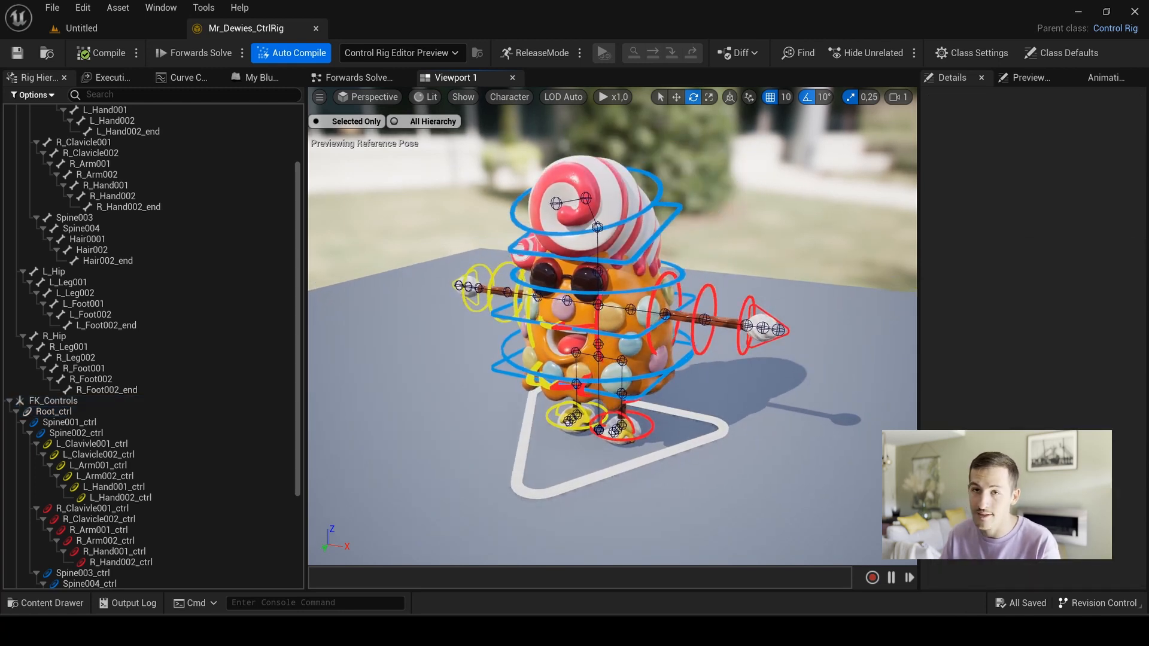
{"action": "scroll", "coordinate": [589, 304], "scroll_direction": "down", "scroll_amount": 1}
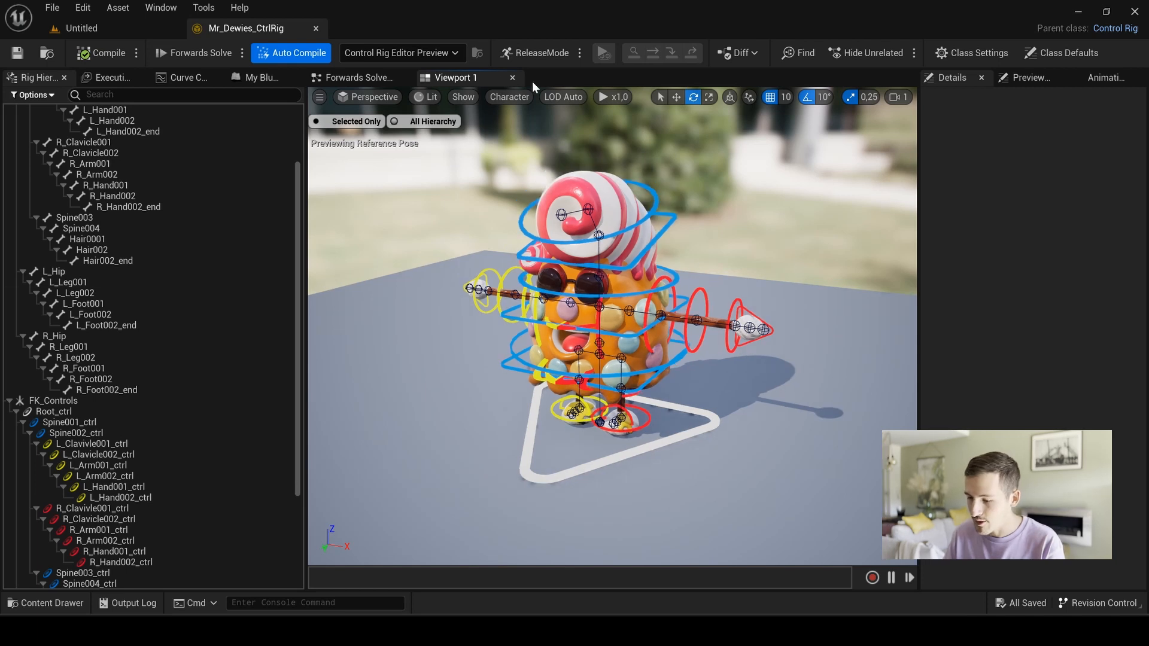
Add a Set Bone node for the Spine001 bone after the Root bone's Set Transform node in the Forwards Solve graph
{"action": "left_click", "coordinate": [348, 83]}
{"action": "scroll", "coordinate": [692, 415], "scroll_direction": "down", "scroll_amount": 2}
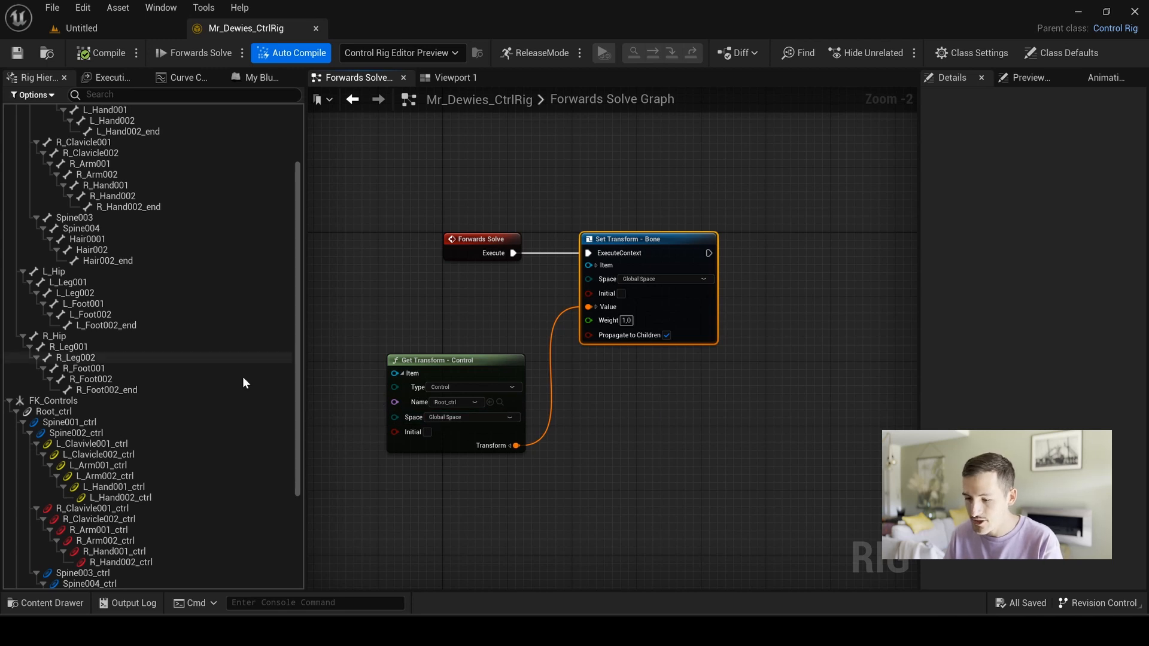
{"action": "scroll", "coordinate": [349, 374], "scroll_direction": "up", "scroll_amount": 2}
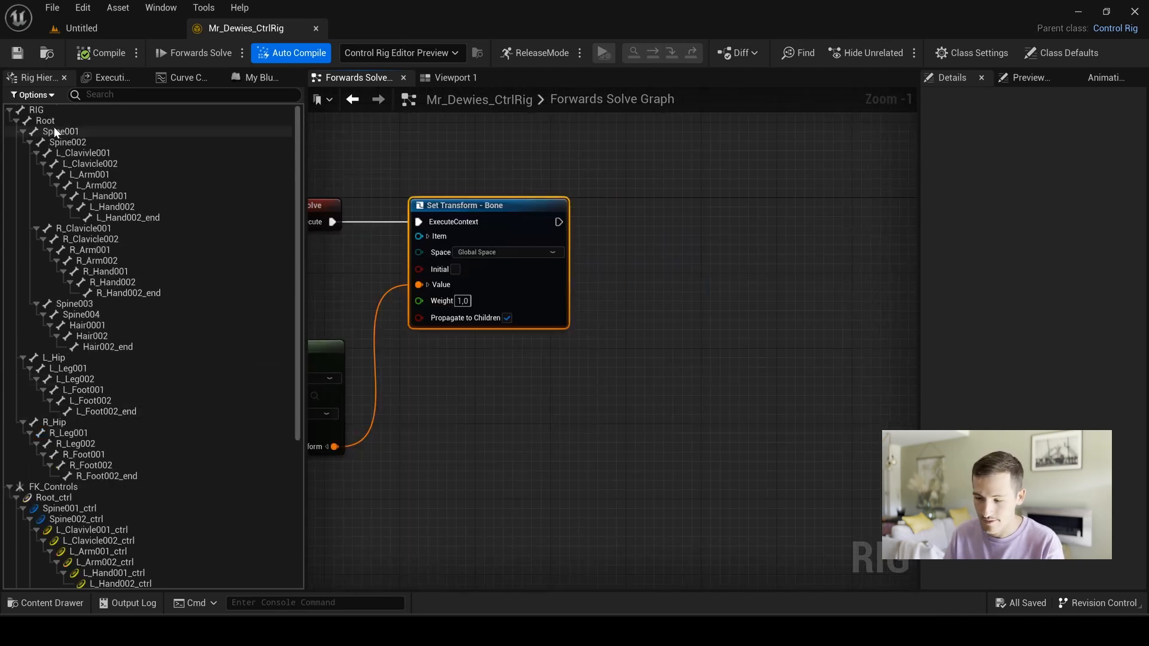
{"action": "left_click_drag", "start_coordinate": [60, 131], "coordinate": [694, 204]}
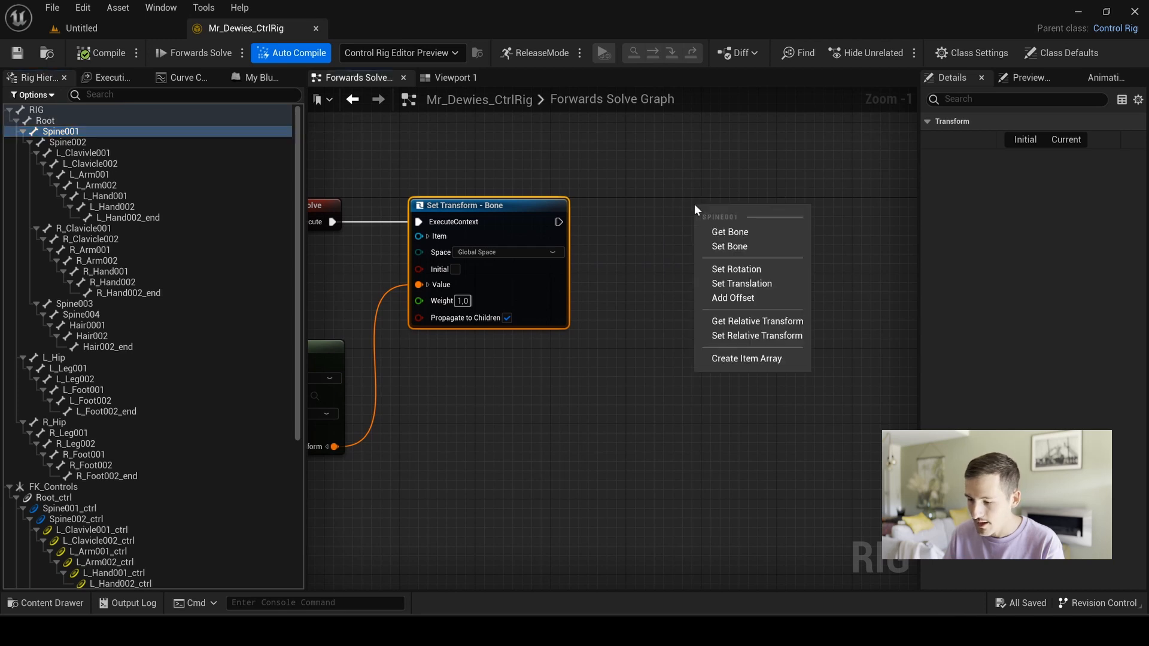
{"action": "left_click", "coordinate": [745, 246]}
Add a Get Control node for Spine001_ctrl, wire its Transform to the Spine001 bone's Value, and chain execution from the Root bone's Set Transform node
{"action": "left_click_drag", "start_coordinate": [69, 357], "coordinate": [586, 277]}
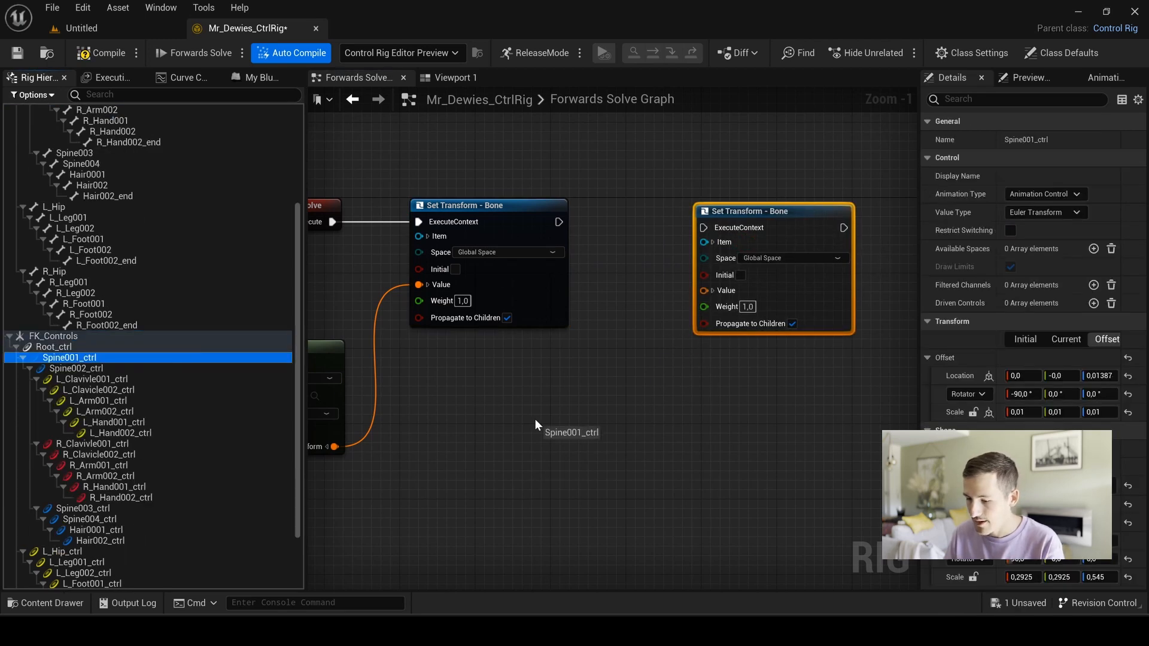
{"action": "left_click_drag", "start_coordinate": [535, 420], "coordinate": [536, 421]}
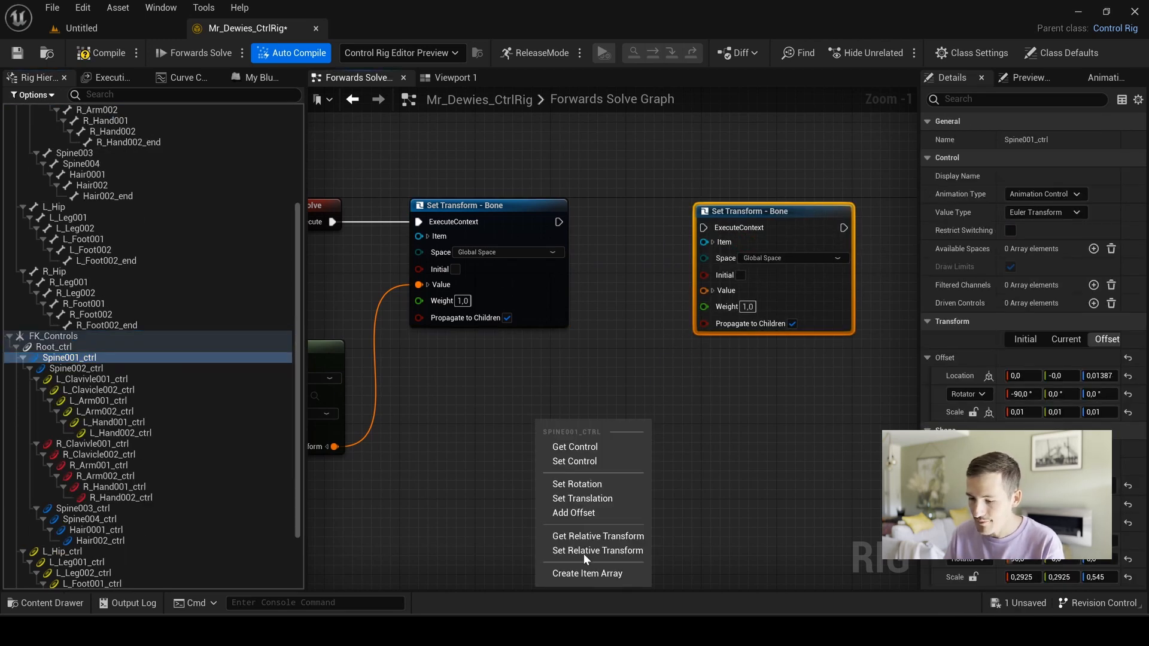
{"action": "left_click", "coordinate": [575, 447]}
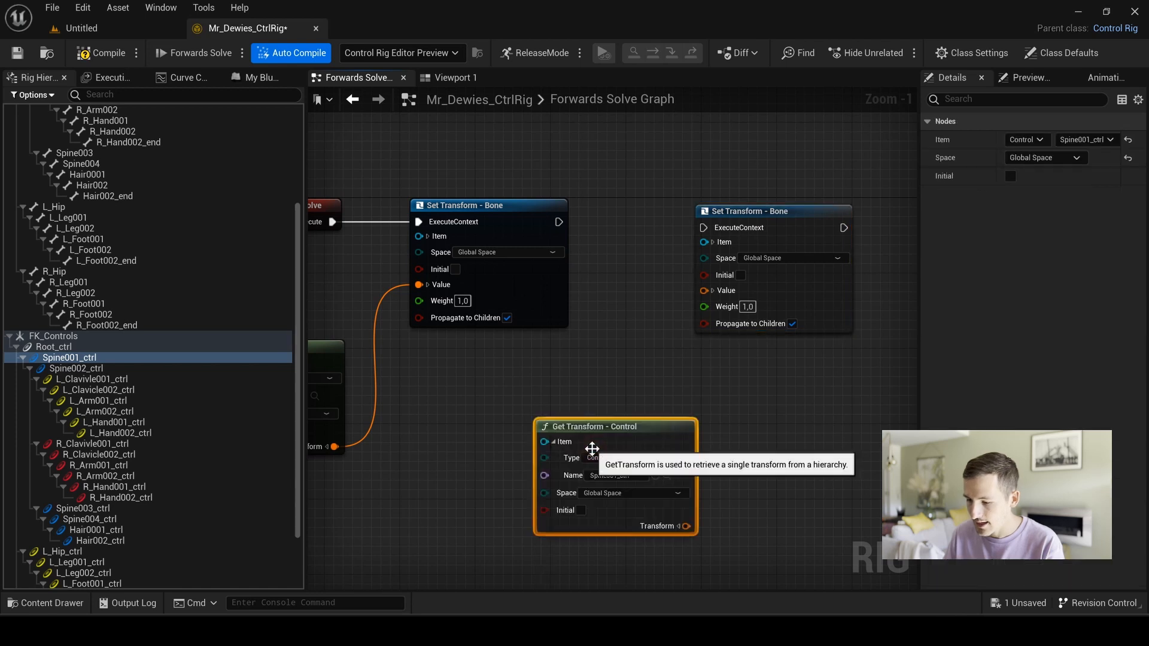
{"action": "left_click_drag", "start_coordinate": [685, 526], "coordinate": [703, 290]}
{"action": "left_click_drag", "start_coordinate": [703, 227], "coordinate": [549, 229]}
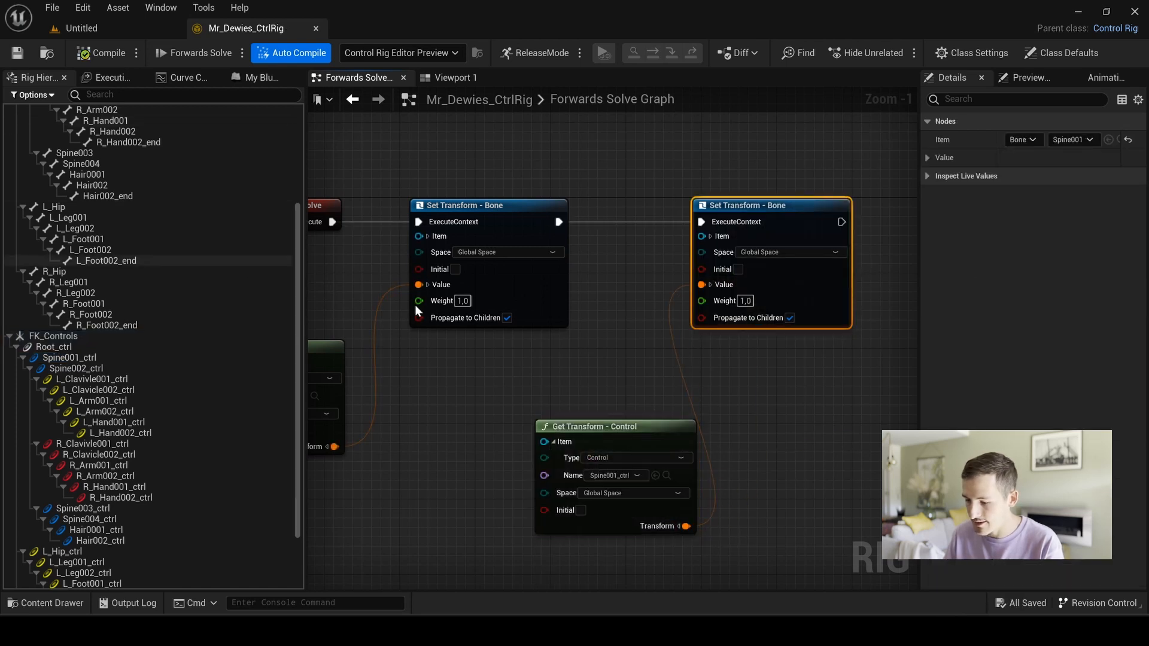
Test Spine001_ctrl on the character in the viewport by rotating it
{"action": "scroll", "coordinate": [175, 173], "scroll_direction": "up", "scroll_amount": 5}
{"action": "left_click", "coordinate": [449, 77]}
{"action": "left_click", "coordinate": [632, 392]}
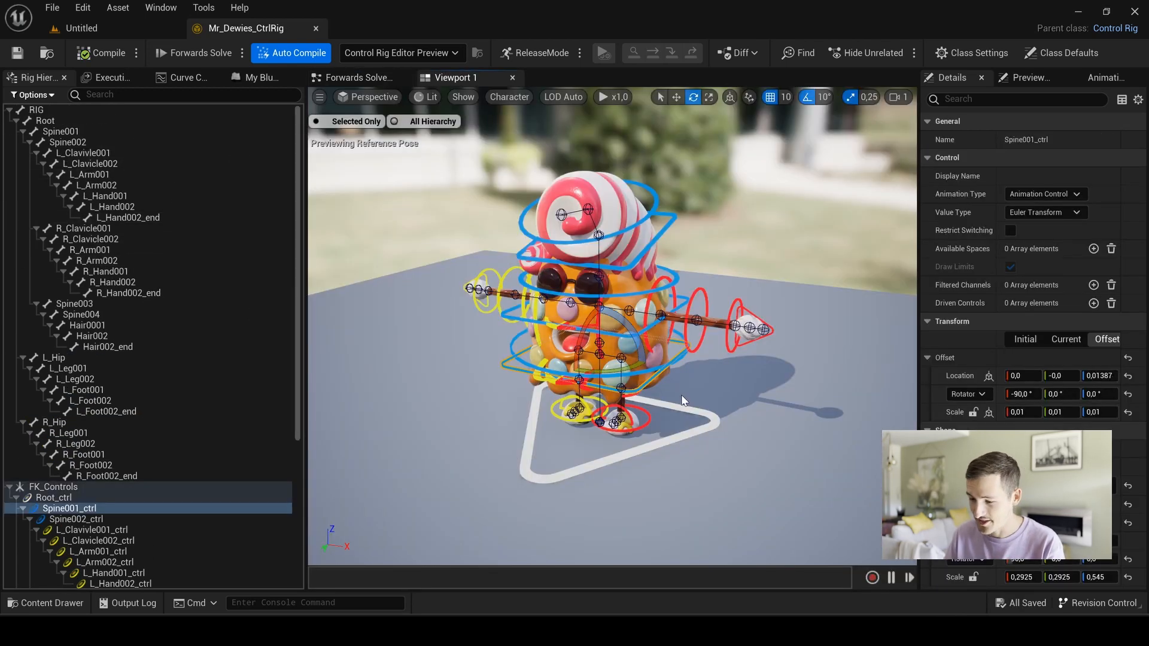
{"action": "left_click_drag", "start_coordinate": [632, 391], "coordinate": [644, 369]}
Add a Set Bone node for the Spine002 bone and place it beside the Spine001 bone's Set Transform node in the Forwards Solve graph
{"action": "left_click", "coordinate": [353, 77]}
{"action": "left_click_drag", "start_coordinate": [65, 146], "coordinate": [831, 329]}
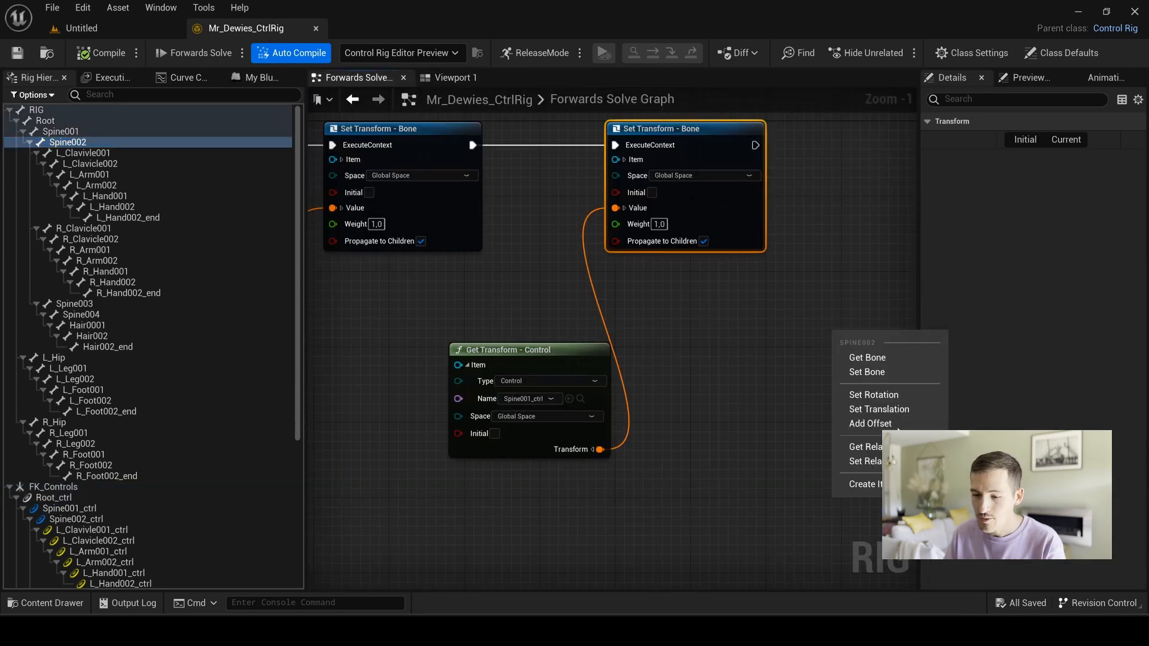
{"action": "left_click", "coordinate": [852, 371]}
{"action": "right_click_drag", "start_coordinate": [852, 371], "coordinate": [678, 420]}
{"action": "left_click_drag", "start_coordinate": [728, 386], "coordinate": [754, 187]}
Add a Get Control node for Spine002_ctrl, connect its Transform to the Spine002 bone's Value, and save the rig
{"action": "scroll", "coordinate": [136, 407], "scroll_direction": "down", "scroll_amount": 7}
{"action": "left_click_drag", "start_coordinate": [76, 368], "coordinate": [545, 417]}
{"action": "left_click", "coordinate": [559, 446]}
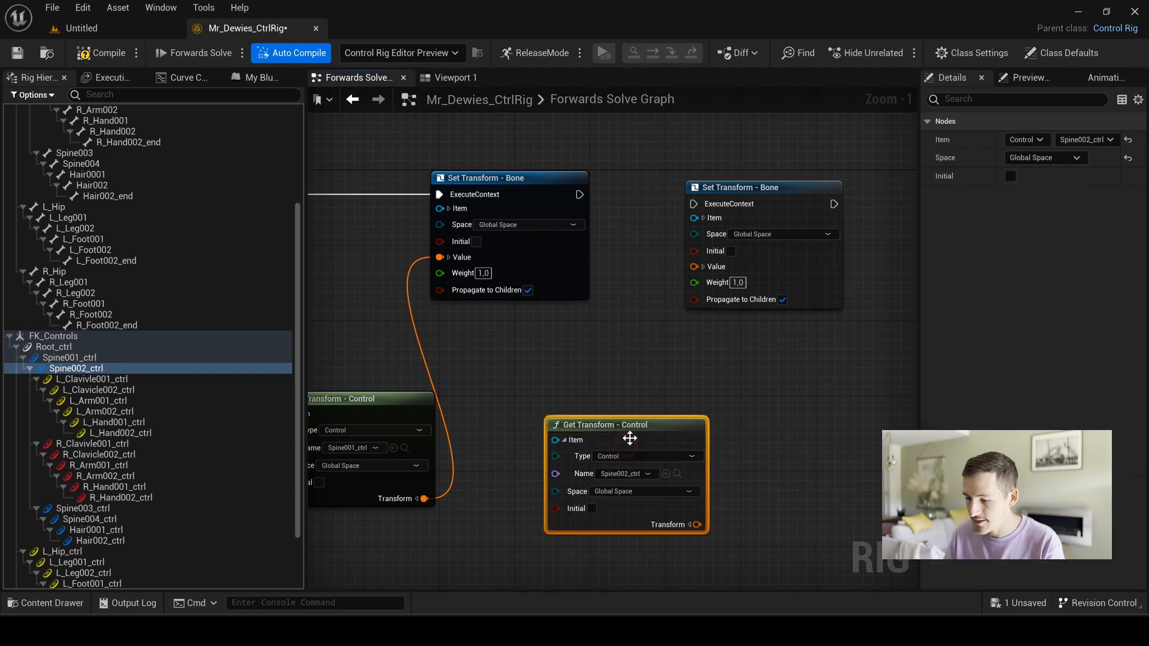
{"action": "left_click_drag", "start_coordinate": [697, 526], "coordinate": [696, 268]}
{"action": "key", "text": "ctrl+s"}
{"action": "left_click", "coordinate": [448, 77]}
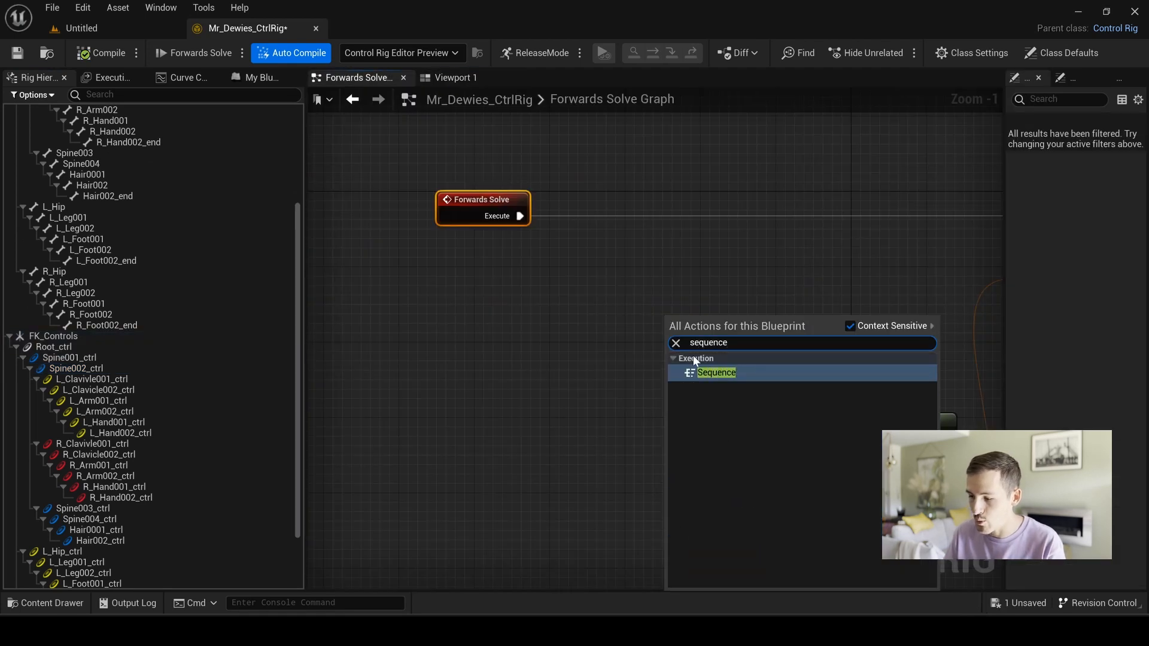
Add a Sequence node, place it after the Forwards Solve node, and connect Forwards Solve to its Execute input
{"action": "left_click", "coordinate": [704, 371]}
{"action": "left_click", "coordinate": [536, 349]}
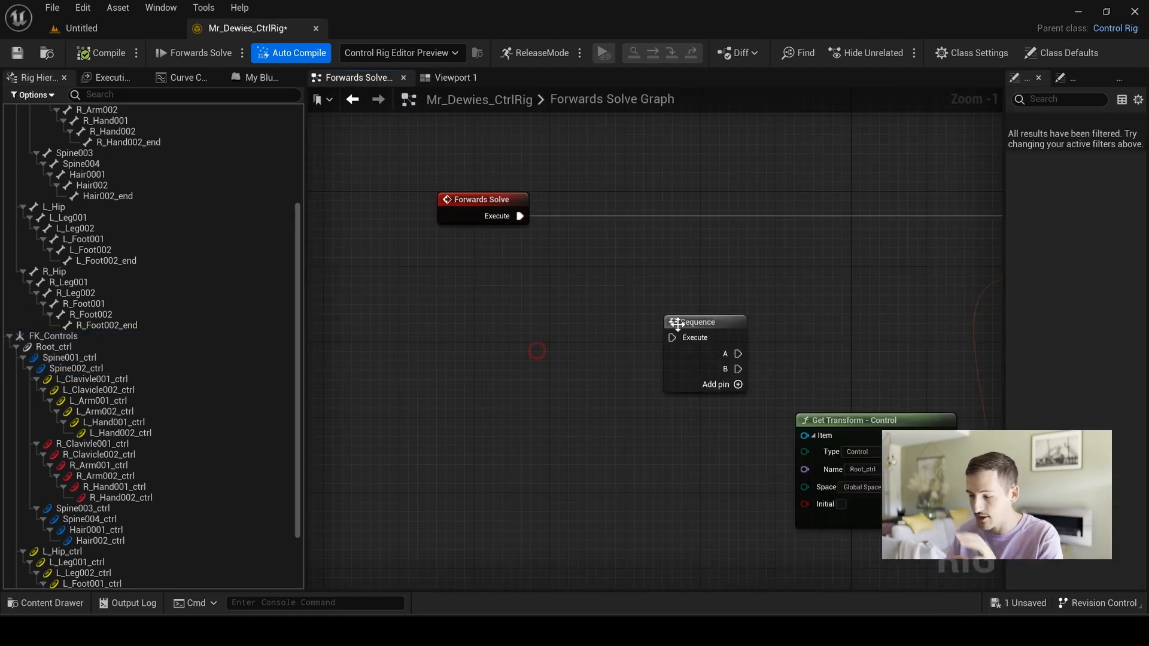
{"action": "left_click_drag", "start_coordinate": [698, 322], "coordinate": [658, 200]}
{"action": "left_click_drag", "start_coordinate": [519, 216], "coordinate": [634, 215]}
Connect the Sequence node's A output to the Root bone's Set Transform node and try pulling a connection from its B output
{"action": "right_click_drag", "start_coordinate": [798, 230], "coordinate": [579, 239]}
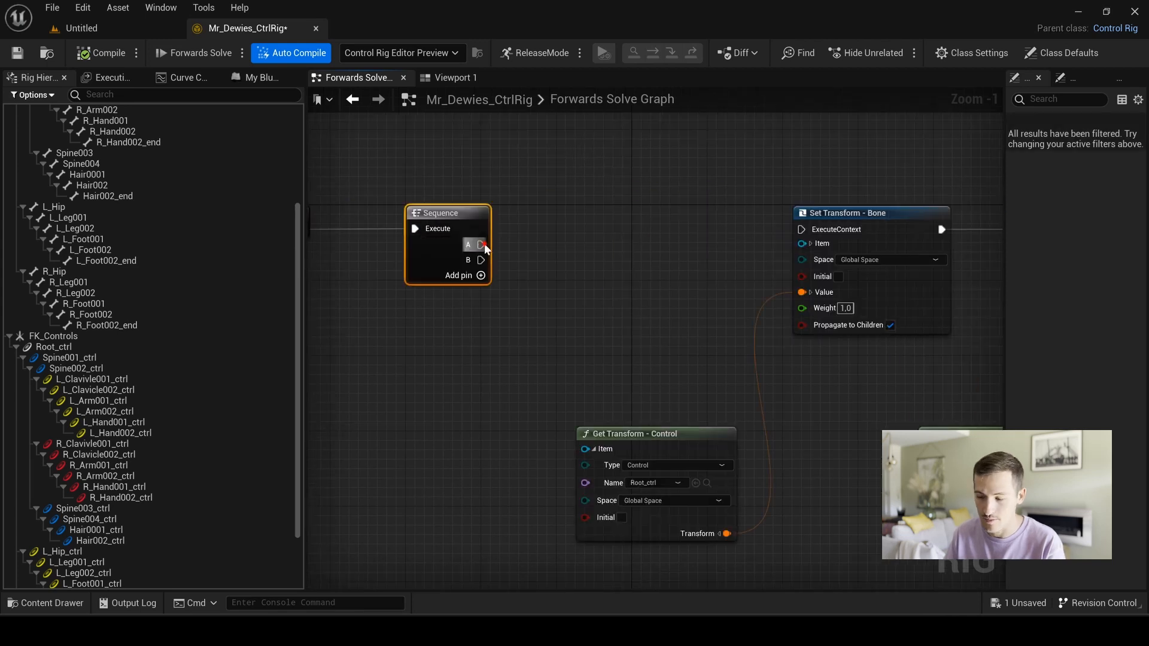
{"action": "left_click_drag", "start_coordinate": [469, 237], "coordinate": [800, 223]}
{"action": "scroll", "coordinate": [620, 269], "scroll_direction": "down", "scroll_amount": 3}
{"action": "left_click_drag", "start_coordinate": [477, 244], "coordinate": [621, 515]}
{"action": "left_click", "coordinate": [572, 449]}
{"action": "scroll", "coordinate": [572, 447], "scroll_direction": "down", "scroll_amount": 2}
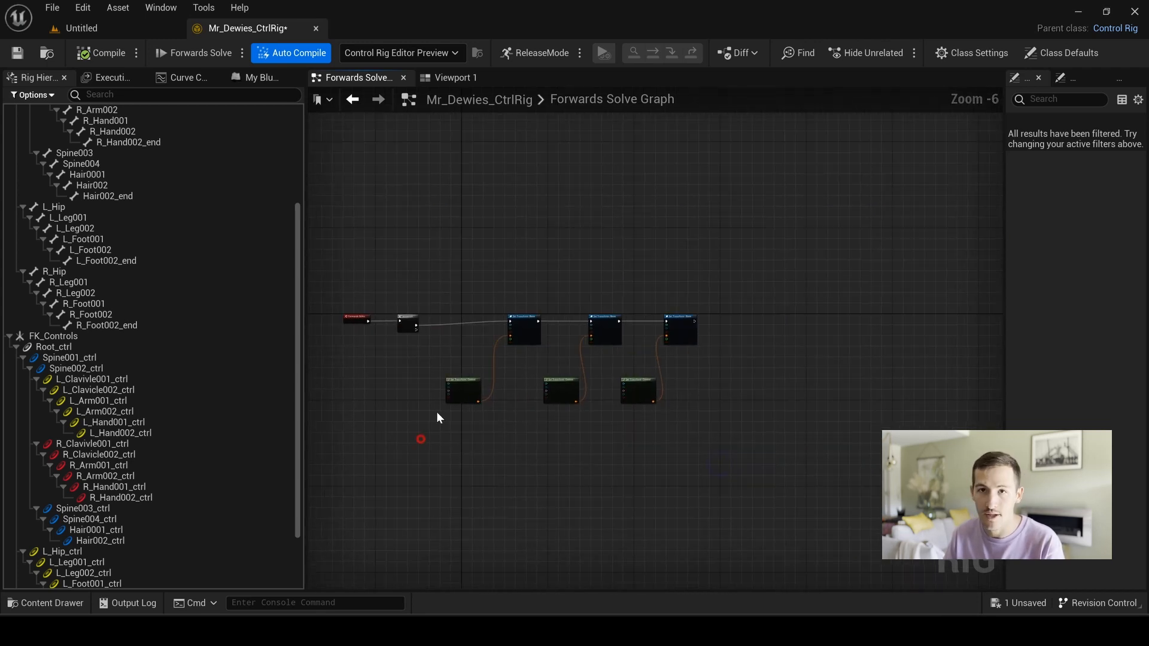
{"action": "left_click_drag", "start_coordinate": [437, 417], "coordinate": [1043, 263]}
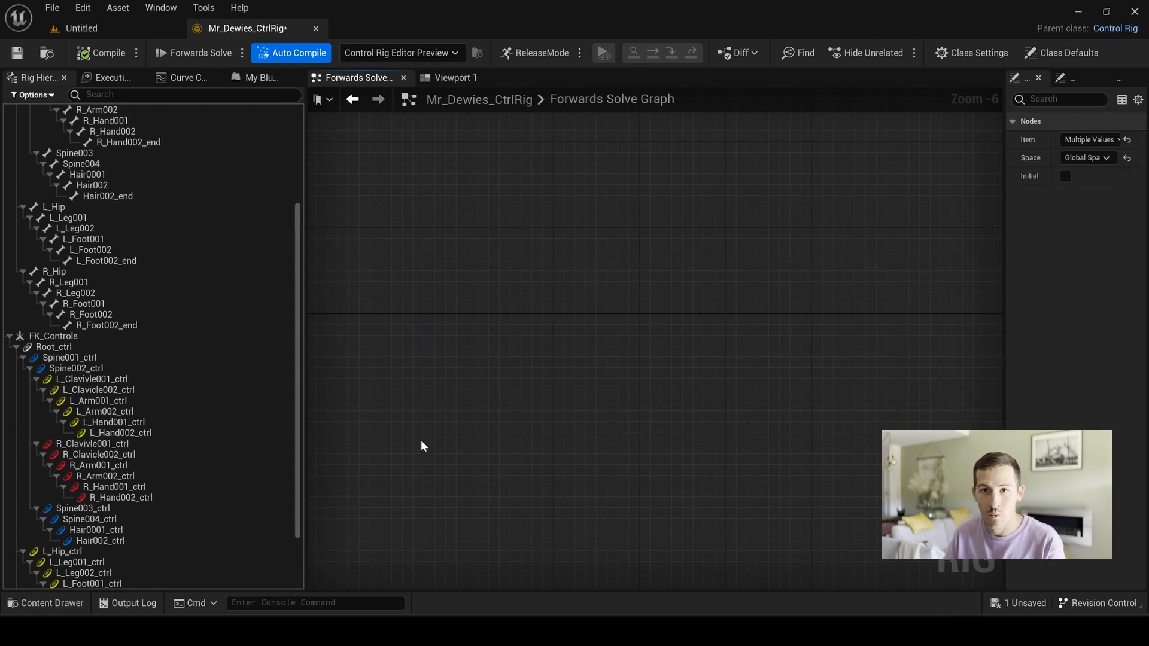
{"action": "key", "text": "f"}
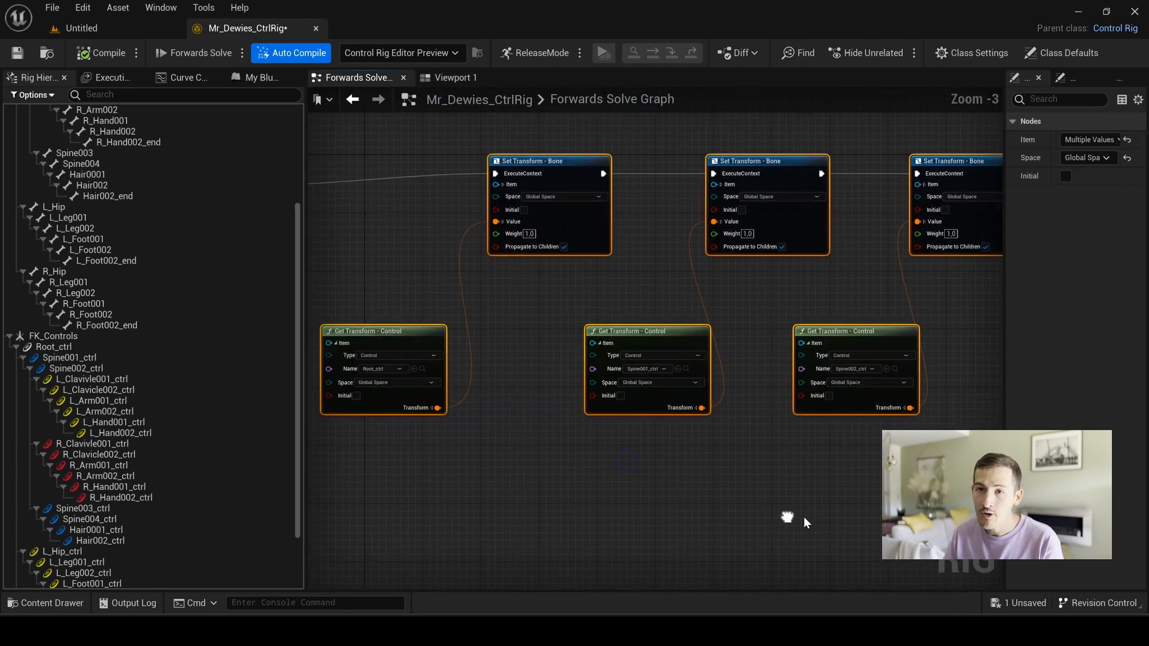
{"action": "right_click_drag", "start_coordinate": [454, 482], "coordinate": [670, 358]}
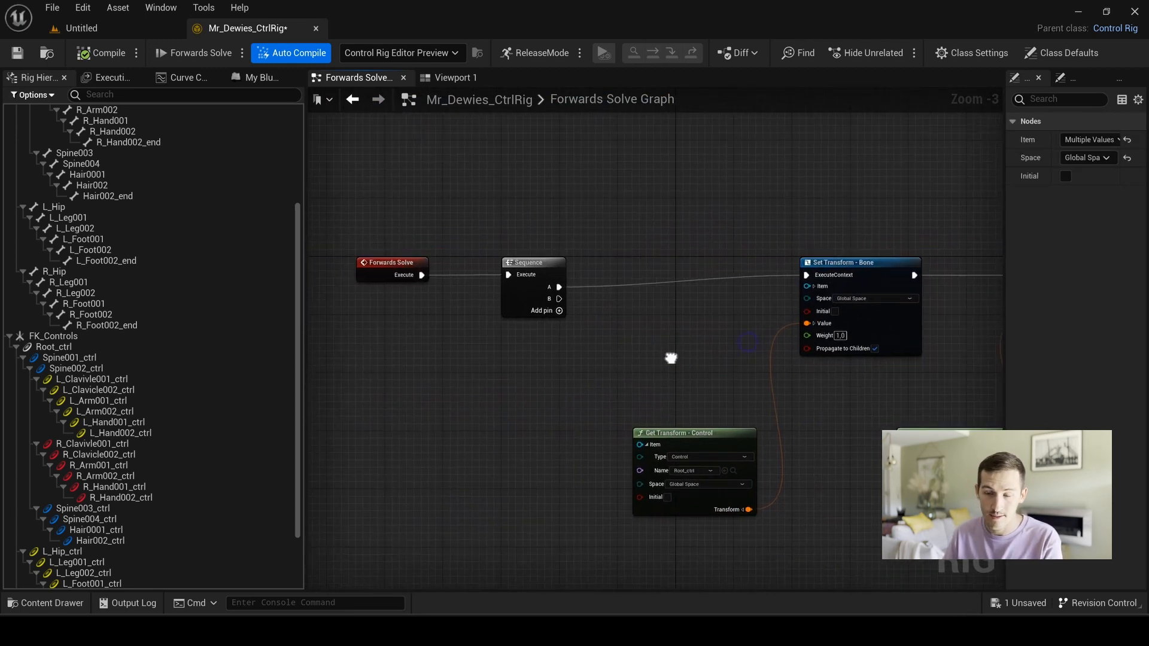
Delete the Sequence node and reconnect Forwards Solve directly to the Root bone's Set Transform node
{"action": "left_click_drag", "start_coordinate": [628, 214], "coordinate": [506, 338]}
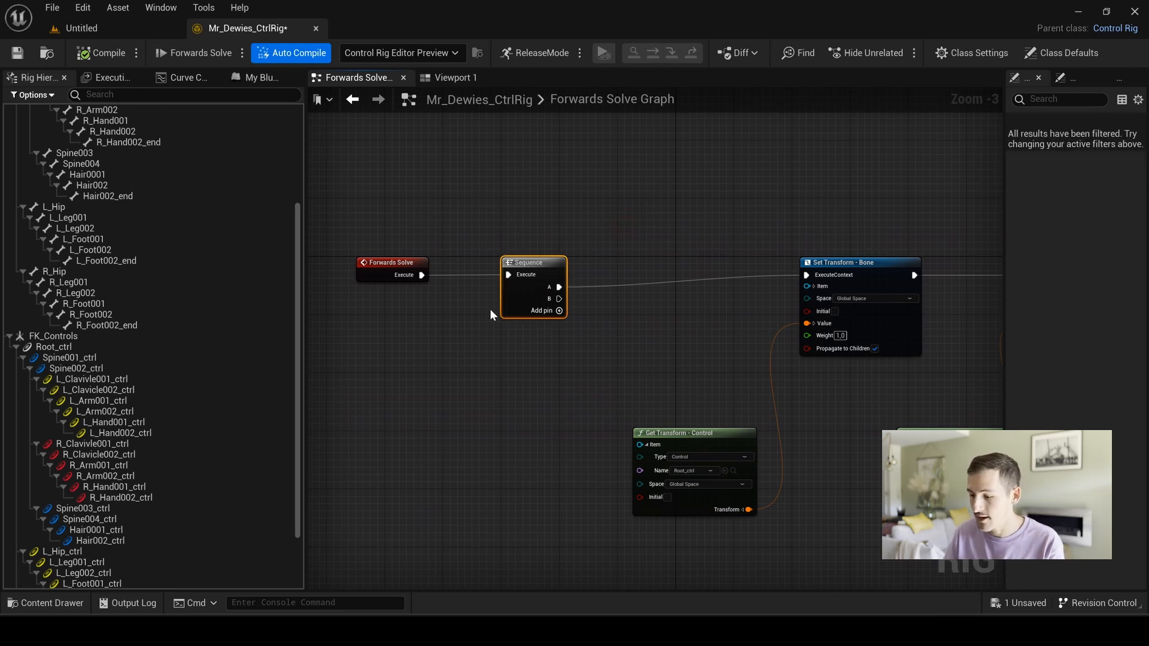
{"action": "key", "text": "Delete"}
{"action": "left_click_drag", "start_coordinate": [422, 275], "coordinate": [812, 278]}
Move the Forwards Solve node closer to the Root bone's Set Transform node and add a Construction Event node above it
{"action": "left_click_drag", "start_coordinate": [386, 258], "coordinate": [576, 268]}
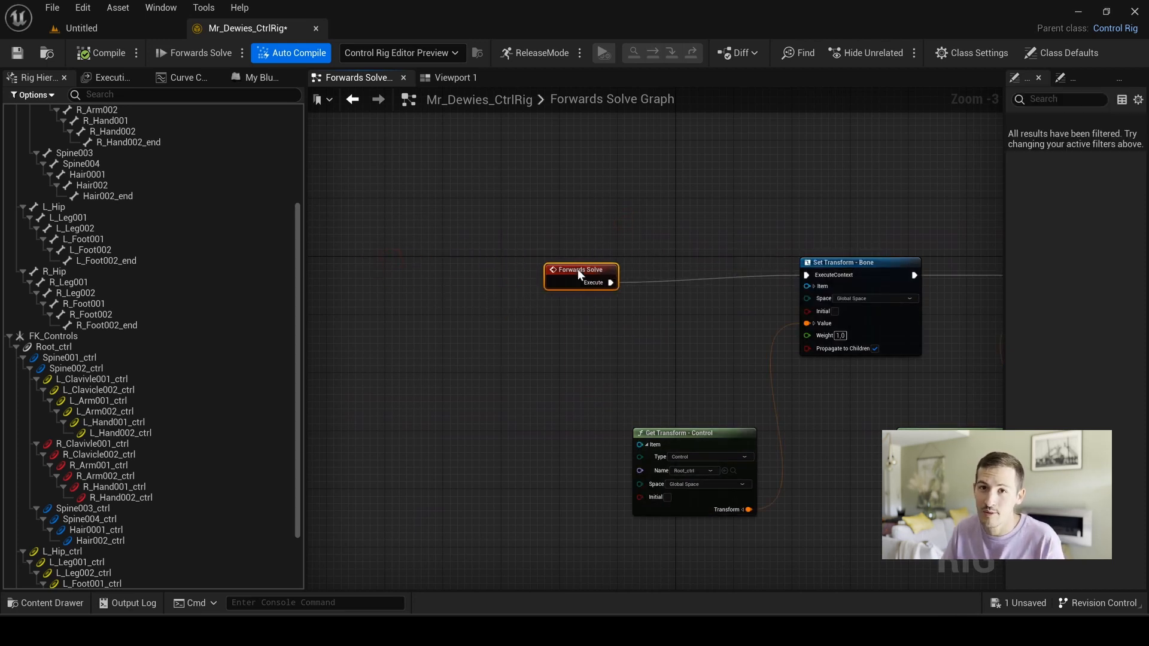
{"action": "right_click_drag", "start_coordinate": [576, 260], "coordinate": [666, 288]}
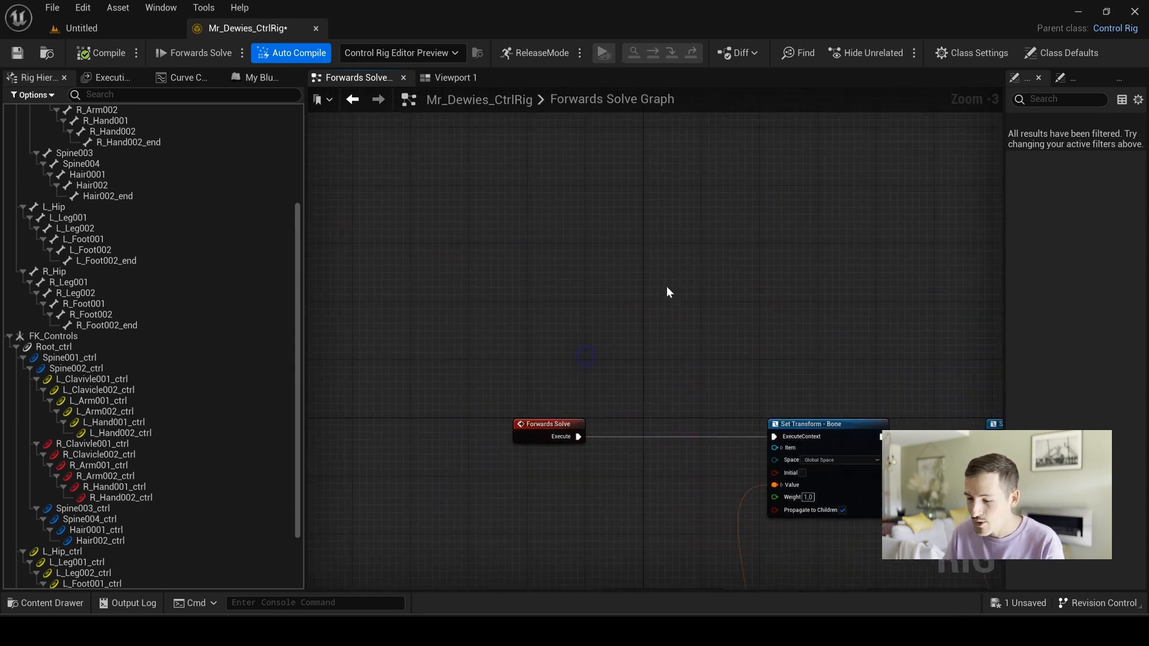
{"action": "scroll", "coordinate": [666, 288], "scroll_direction": "up", "scroll_amount": 2}
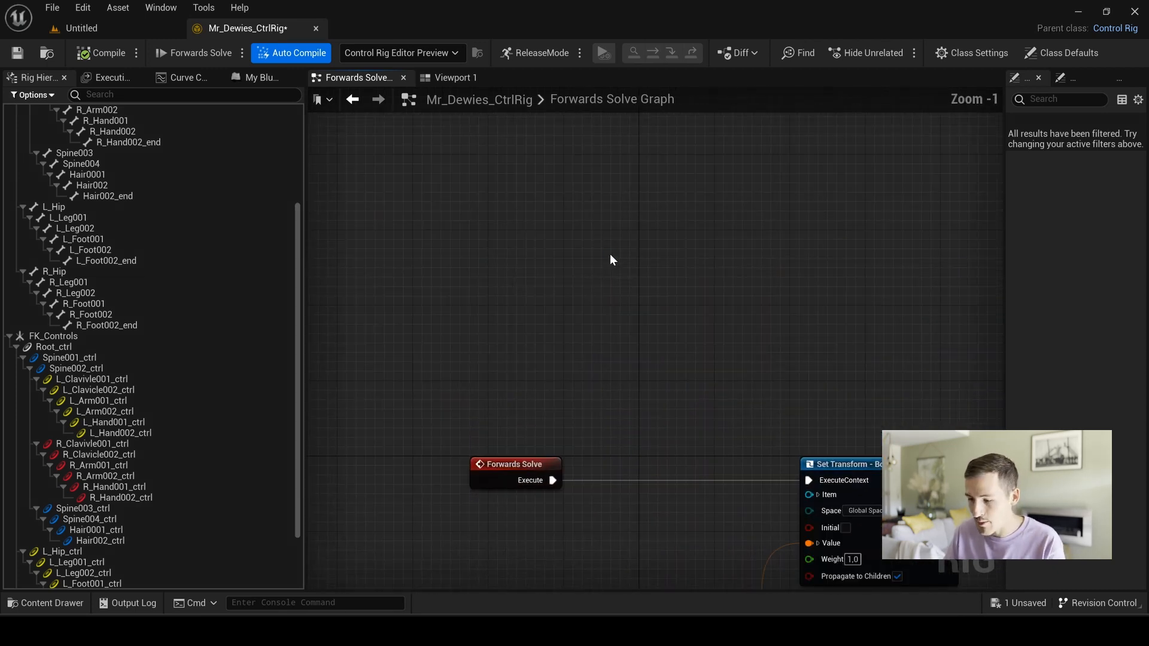
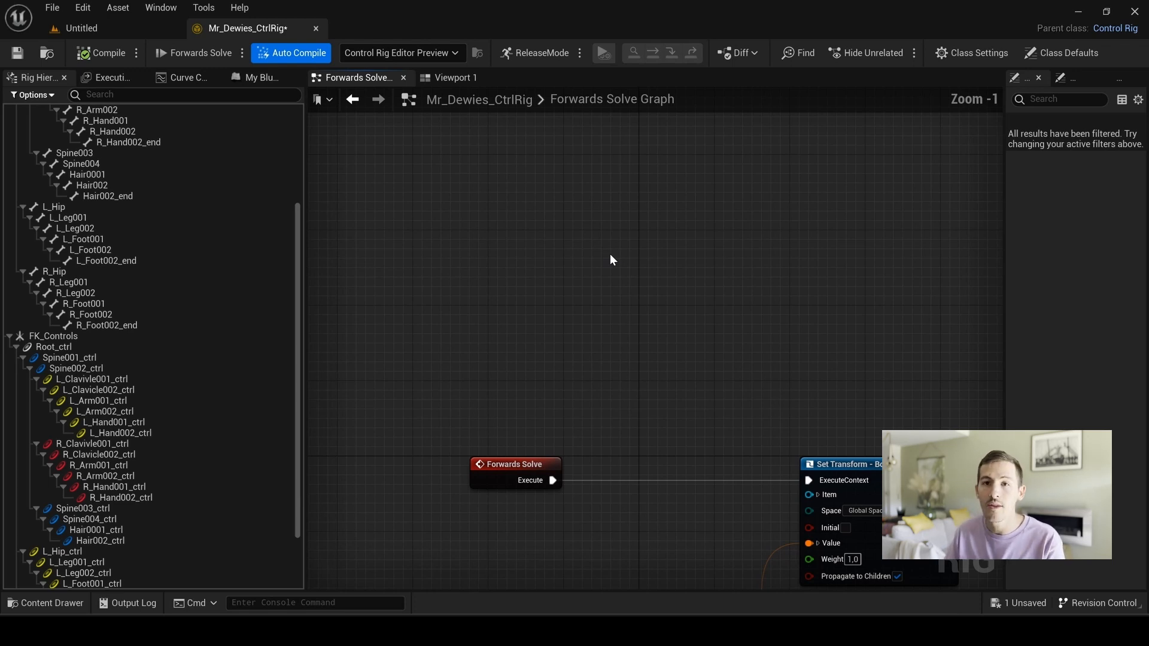
{"action": "right_click", "coordinate": [609, 253]}
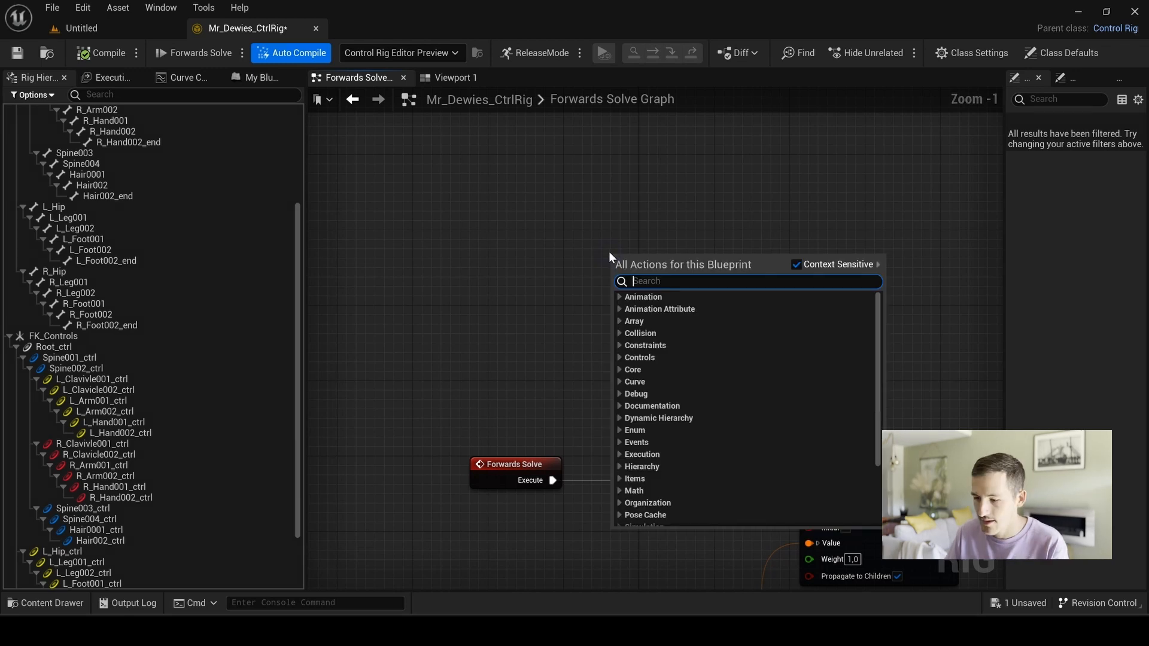
{"action": "type", "text": "construc"}
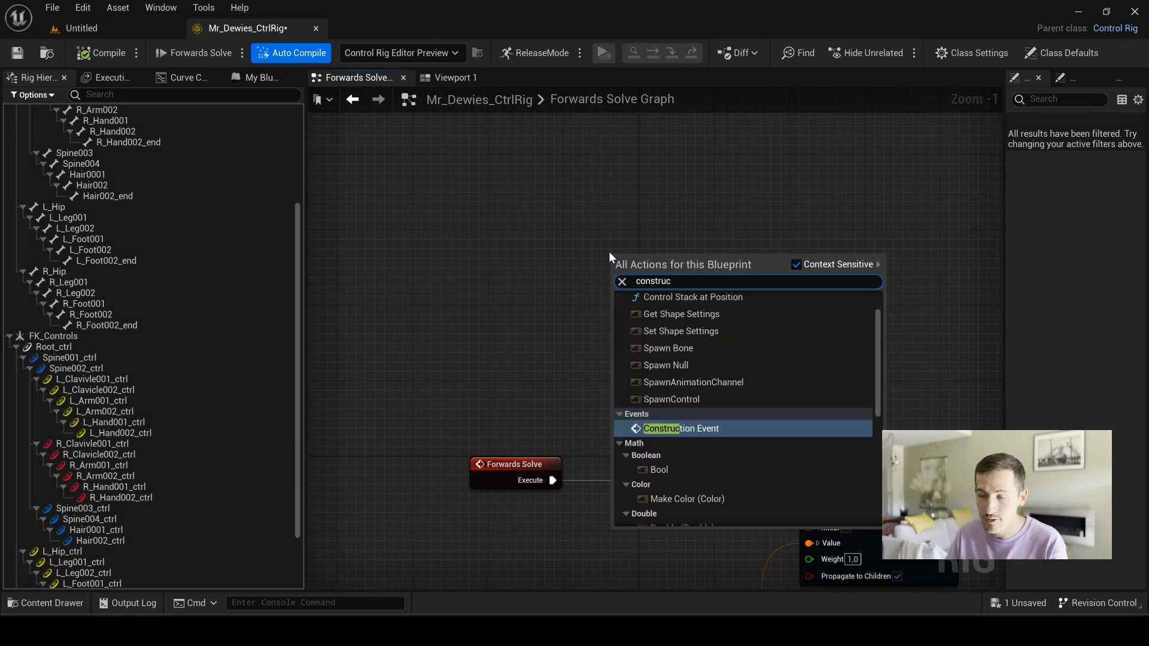
{"action": "left_click", "coordinate": [675, 429]}
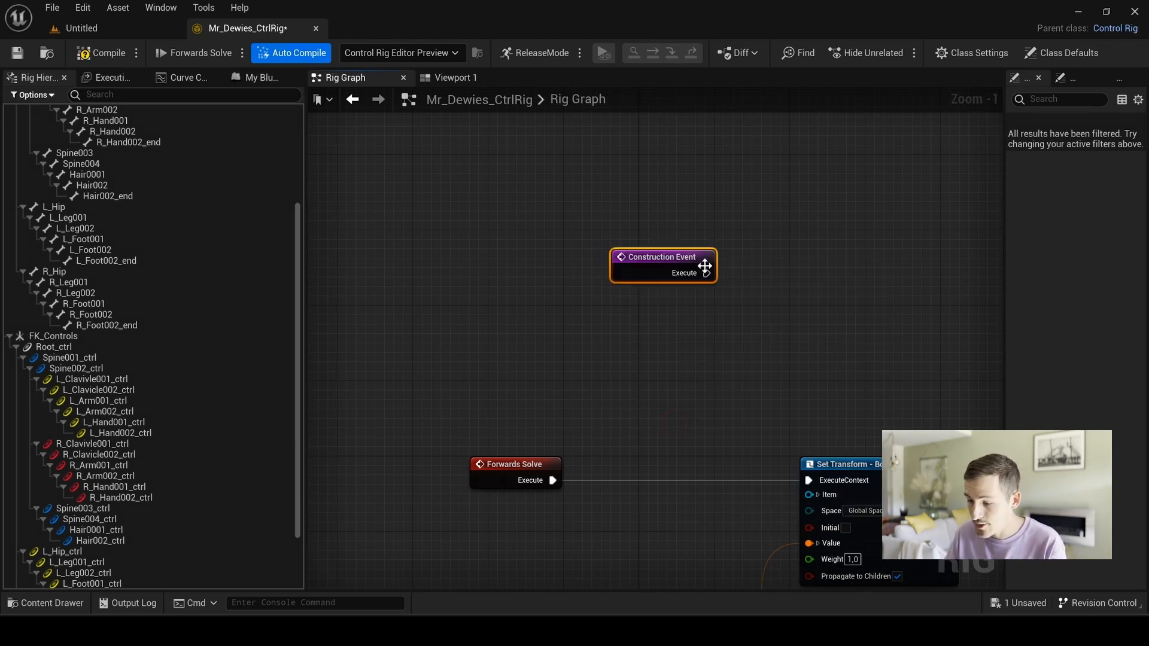
{"action": "left_click_drag", "start_coordinate": [672, 262], "coordinate": [537, 271]}
{"action": "left_click_drag", "start_coordinate": [469, 237], "coordinate": [573, 293]}
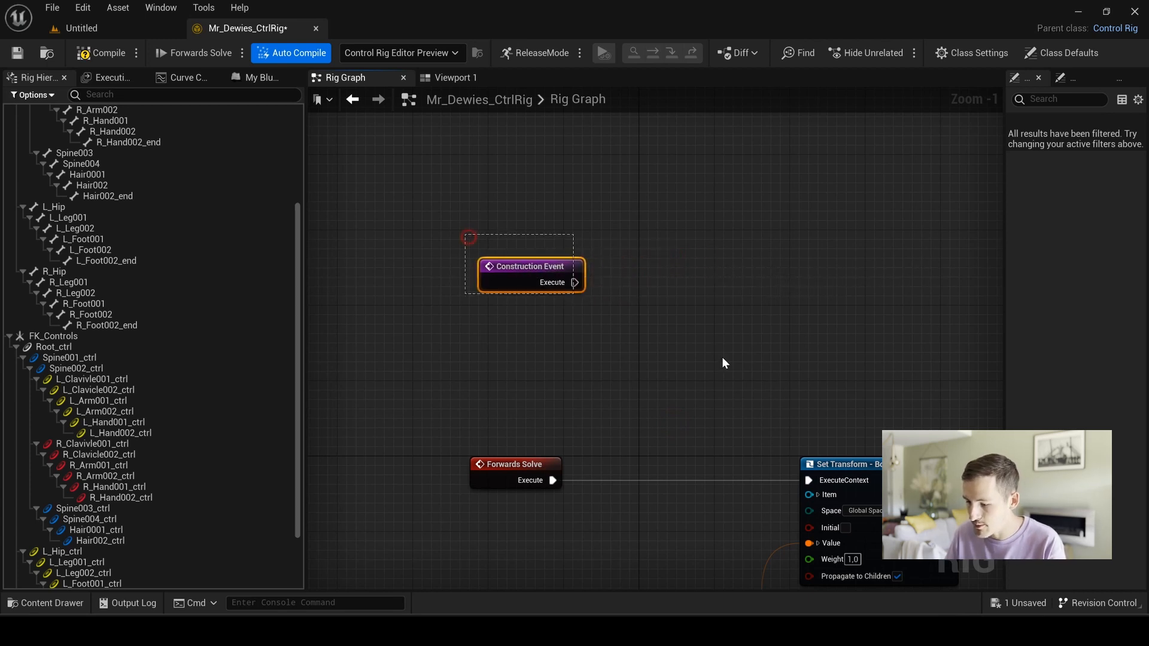
{"action": "left_click_drag", "start_coordinate": [722, 358], "coordinate": [722, 359]}
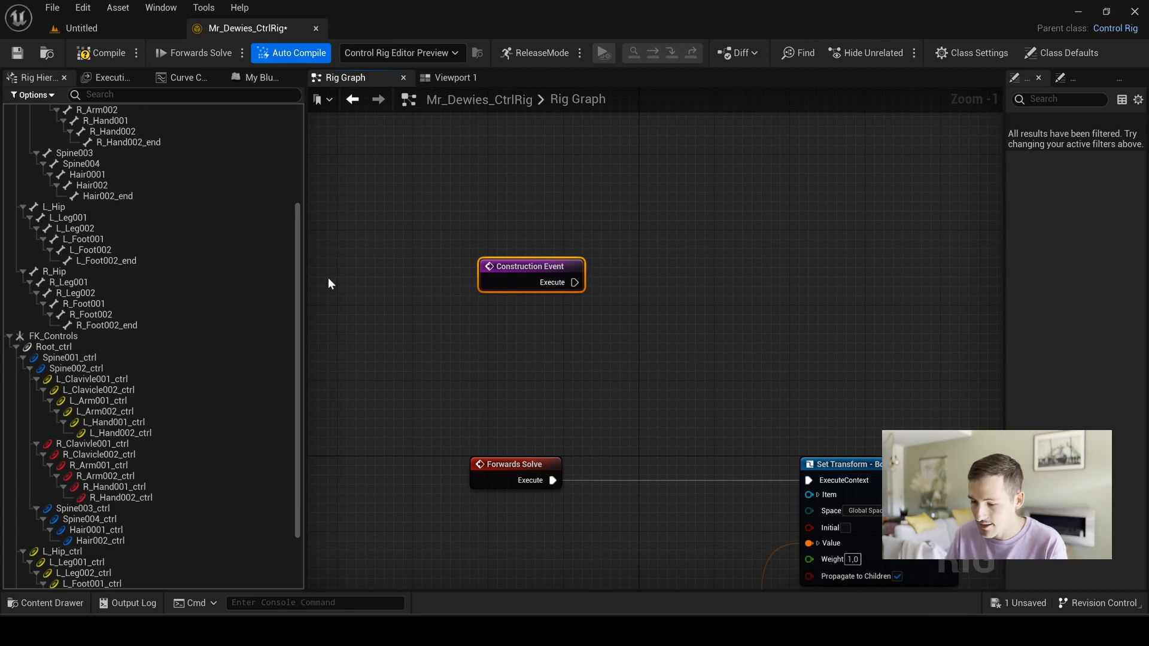
Create an Item Array from all bones from Root to R_Foot002, excluding the _end bones, beside the Construction Event, and collapse its items
{"action": "left_click_drag", "start_coordinate": [298, 281], "coordinate": [302, 114]}
{"action": "left_click", "coordinate": [42, 120]}
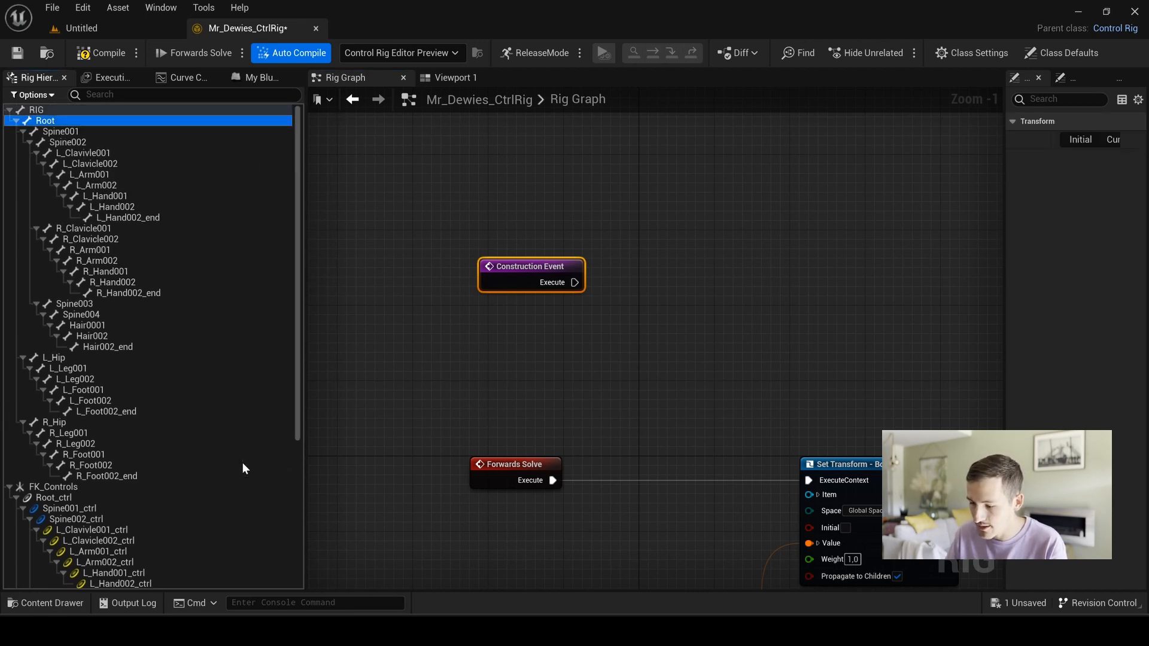
{"action": "left_click", "coordinate": [95, 473], "text": "shift"}
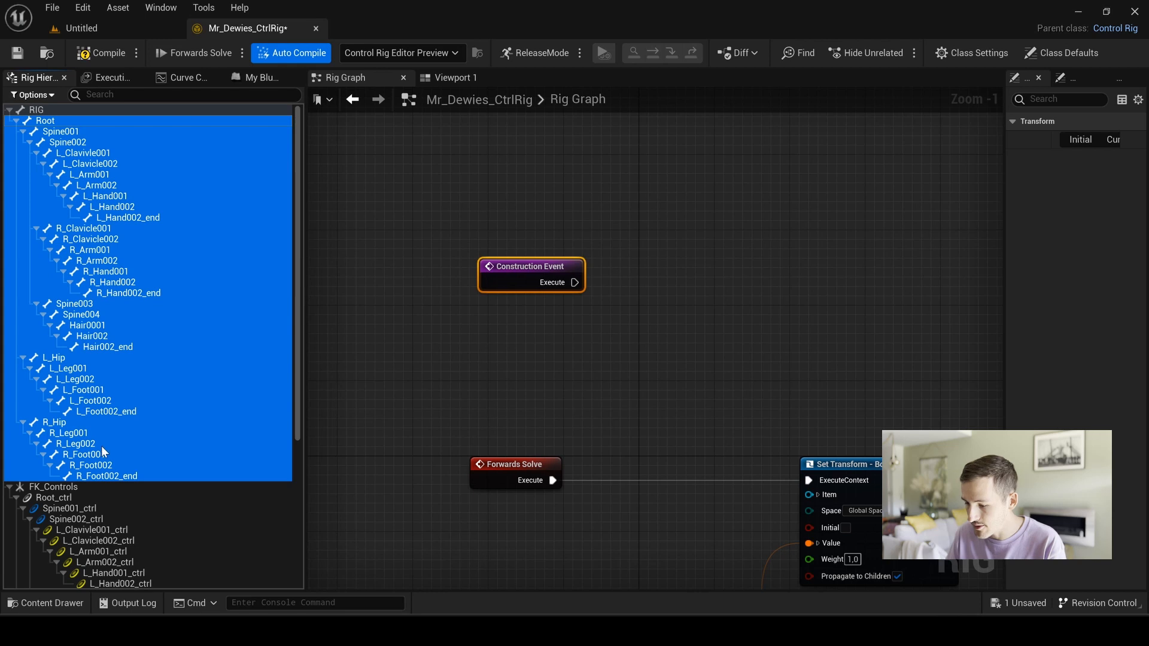
{"action": "left_click", "coordinate": [104, 412], "text": "ctrl"}
{"action": "left_click", "coordinate": [108, 347], "text": "ctrl"}
{"action": "left_click", "coordinate": [128, 293], "text": "ctrl"}
{"action": "left_click", "coordinate": [128, 218], "text": "ctrl"}
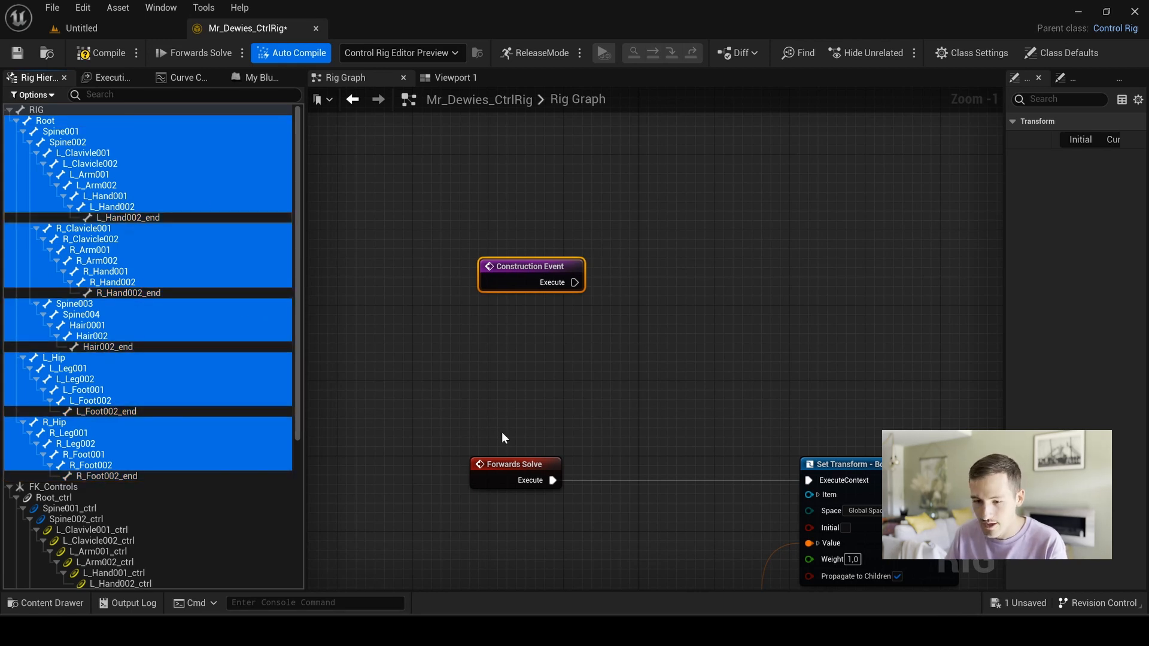
{"action": "left_click_drag", "start_coordinate": [70, 157], "coordinate": [693, 261]}
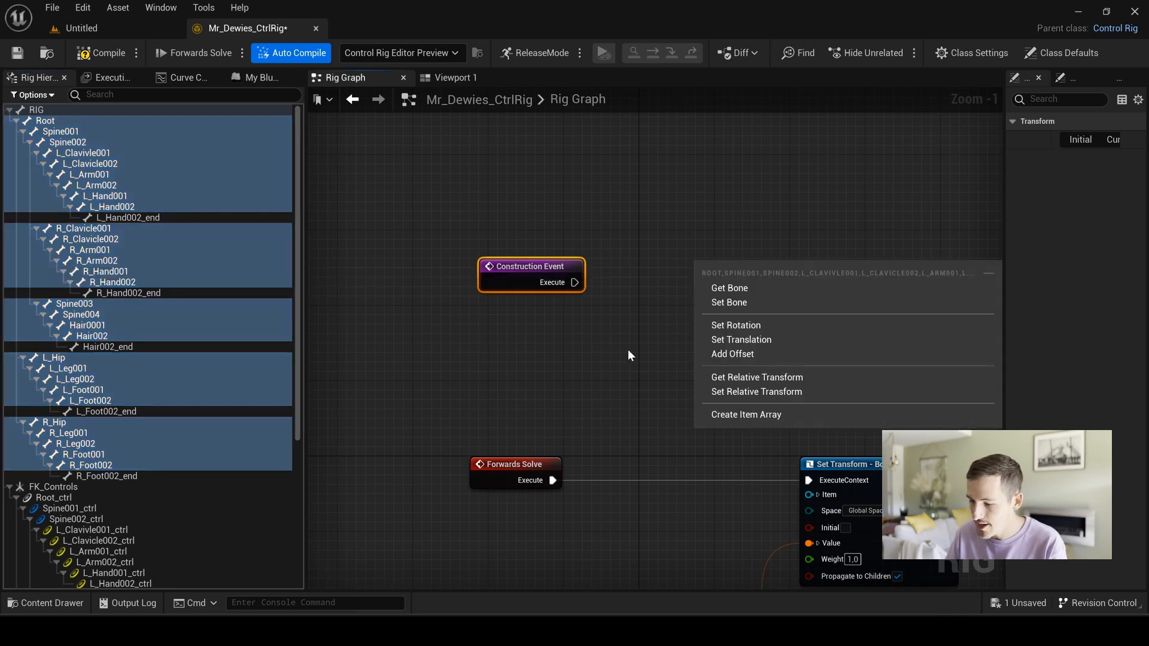
{"action": "left_click", "coordinate": [753, 413]}
{"action": "left_click", "coordinate": [489, 254]}
{"action": "left_click", "coordinate": [546, 236]}
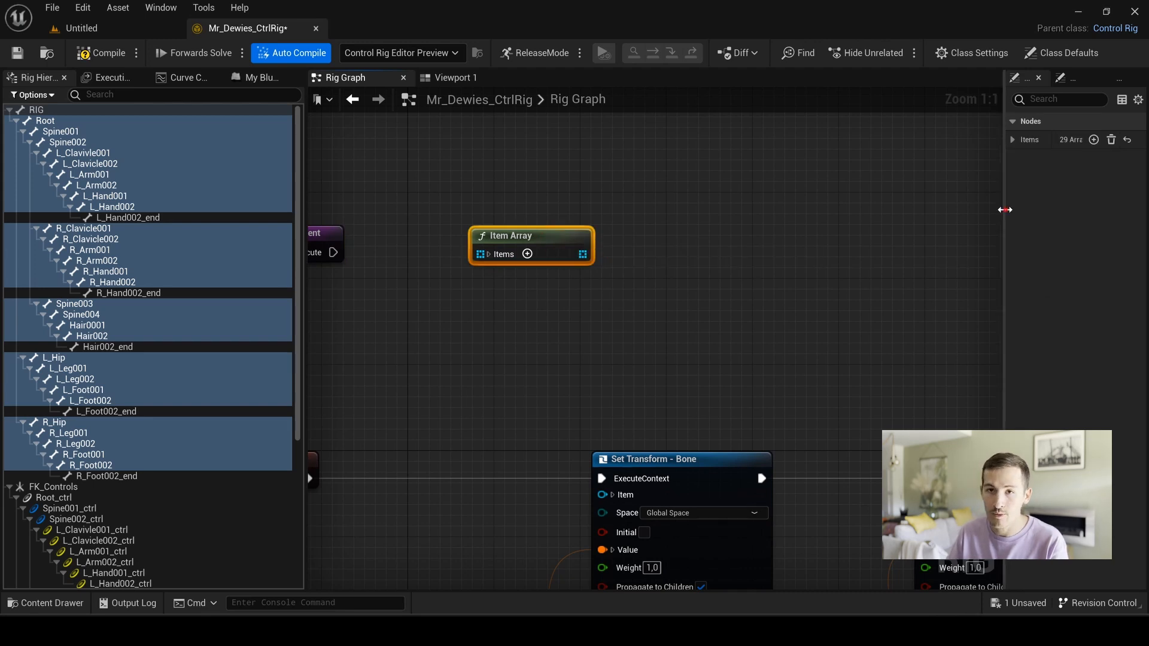
Reposition the bone Item Array slightly and wrap it in a comment box titled Bones
{"action": "left_click_drag", "start_coordinate": [1004, 208], "coordinate": [890, 209]}
{"action": "left_click_drag", "start_coordinate": [565, 244], "coordinate": [600, 274]}
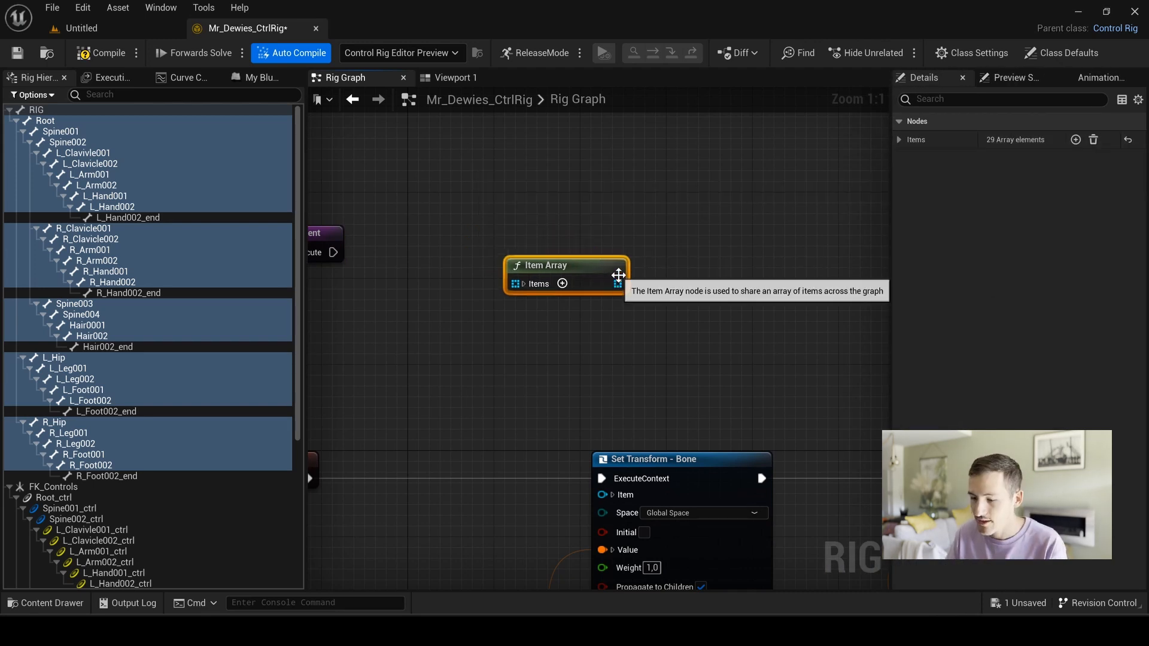
{"action": "type", "text": "c"}
{"action": "type", "text": "Bones"}
{"action": "key", "text": "Return"}
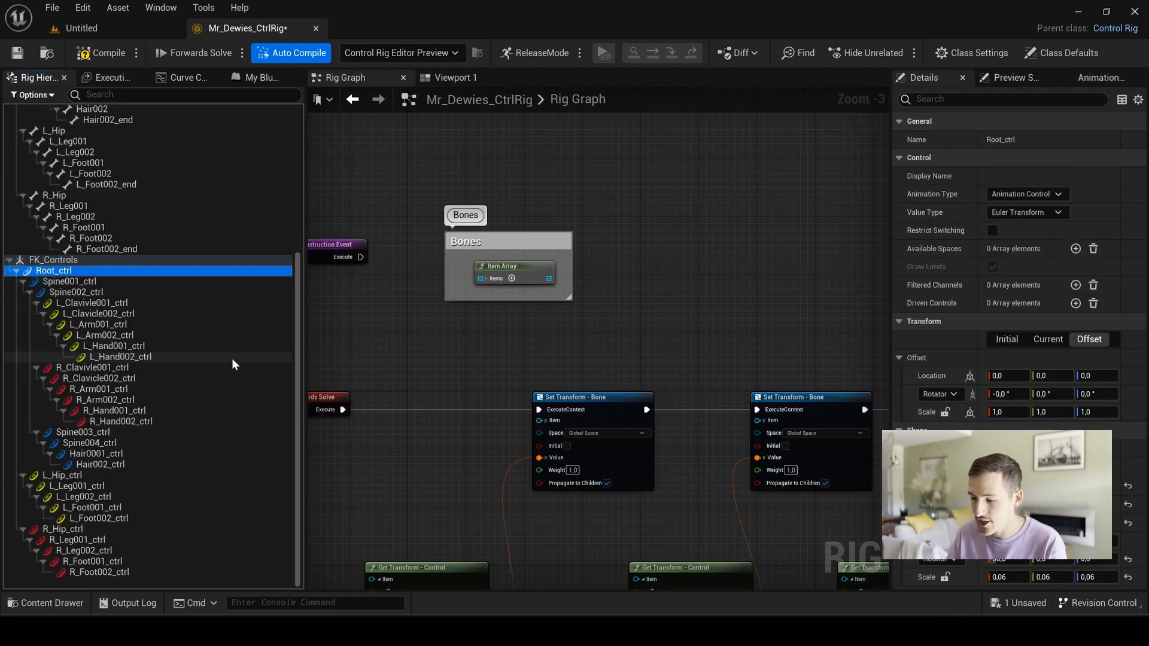
Create an Item Array from all controls from Root_ctrl to R_Foot002_ctrl, collapse its items, and place it beside the Bones comment box
{"action": "left_click", "coordinate": [102, 571], "text": "shift"}
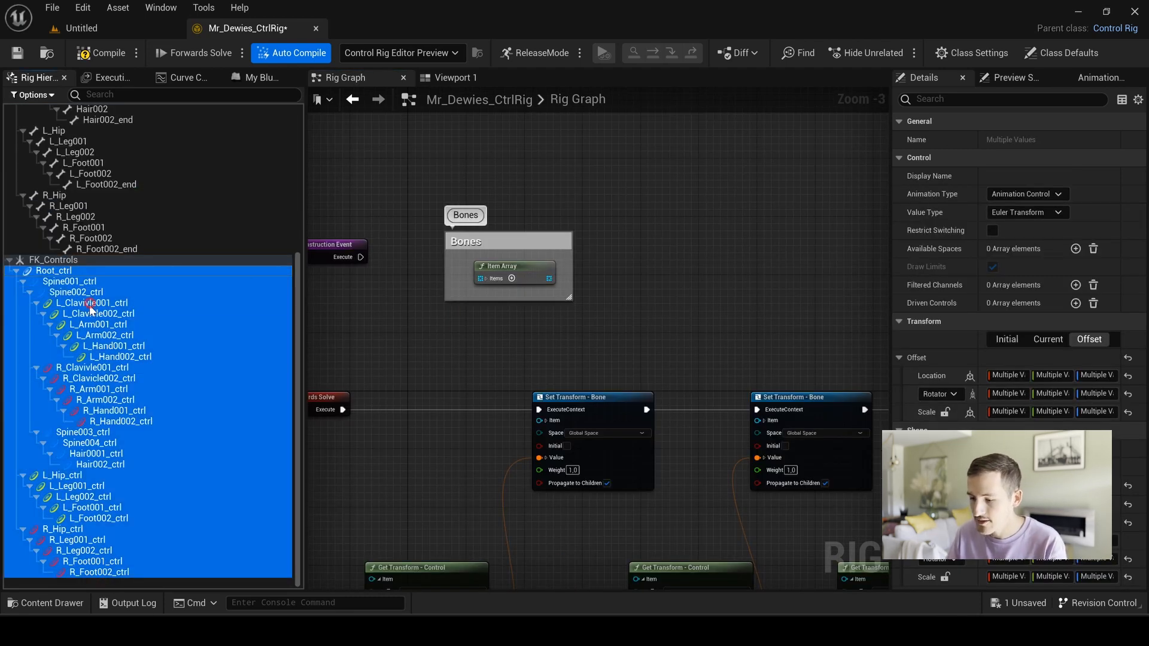
{"action": "left_click_drag", "start_coordinate": [91, 308], "coordinate": [698, 236]}
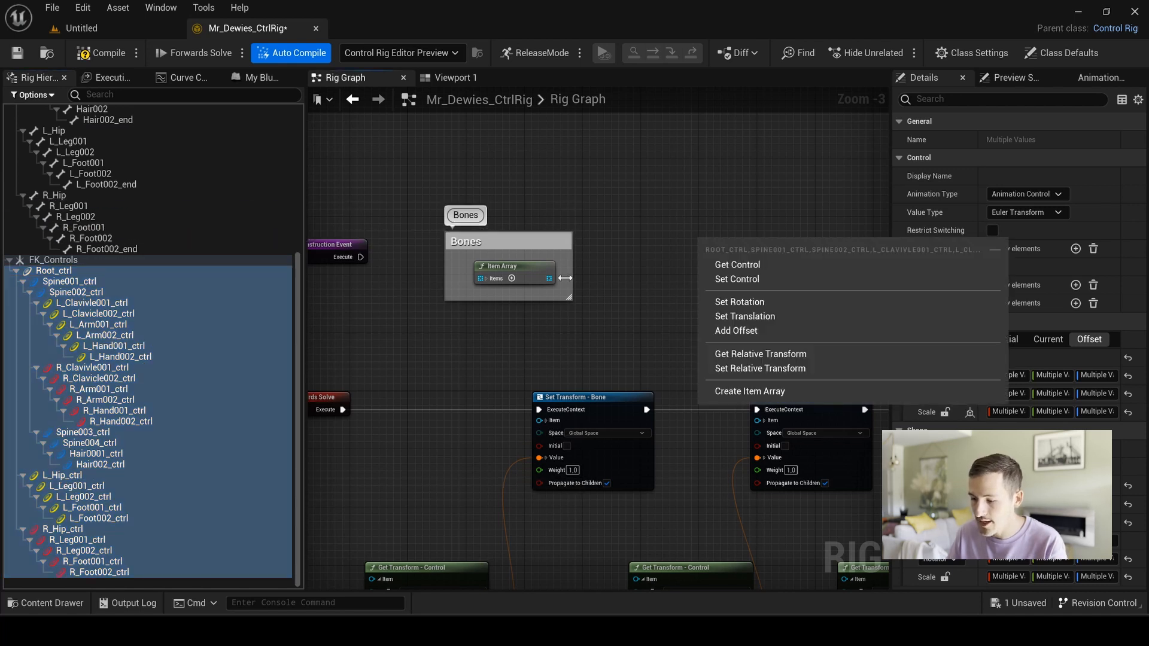
{"action": "left_click", "coordinate": [744, 390]}
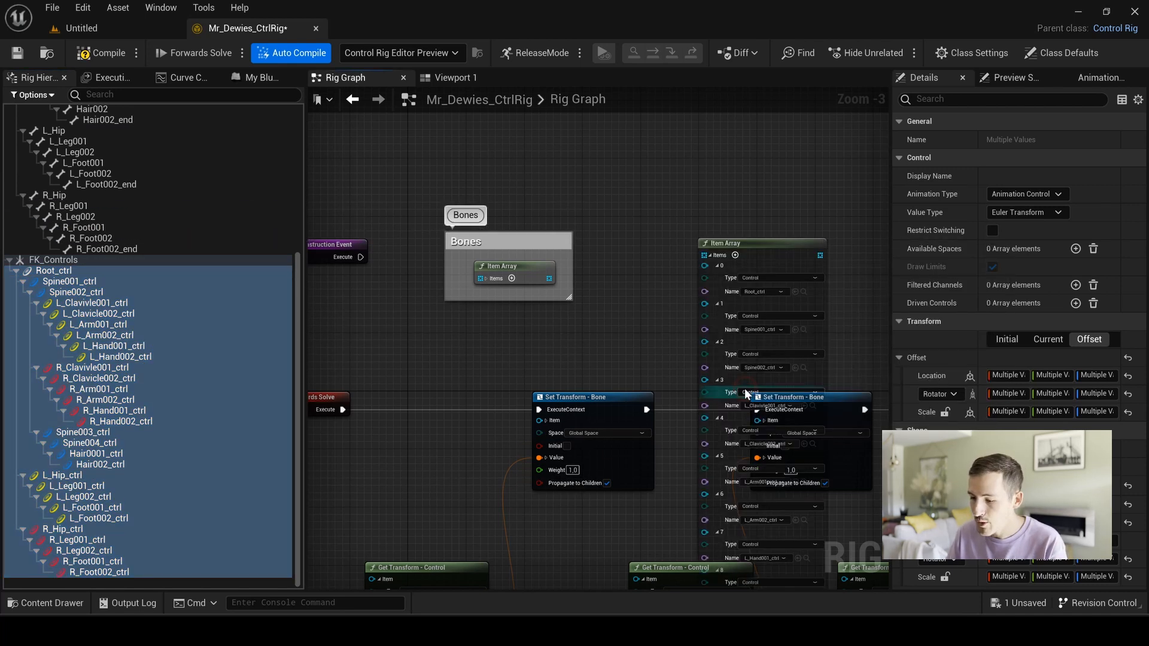
{"action": "left_click", "coordinate": [714, 255]}
{"action": "left_click_drag", "start_coordinate": [727, 243], "coordinate": [678, 266]}
Wrap the control Item Array in a comment box titled FK CONTROLS
{"action": "type", "text": "c"}
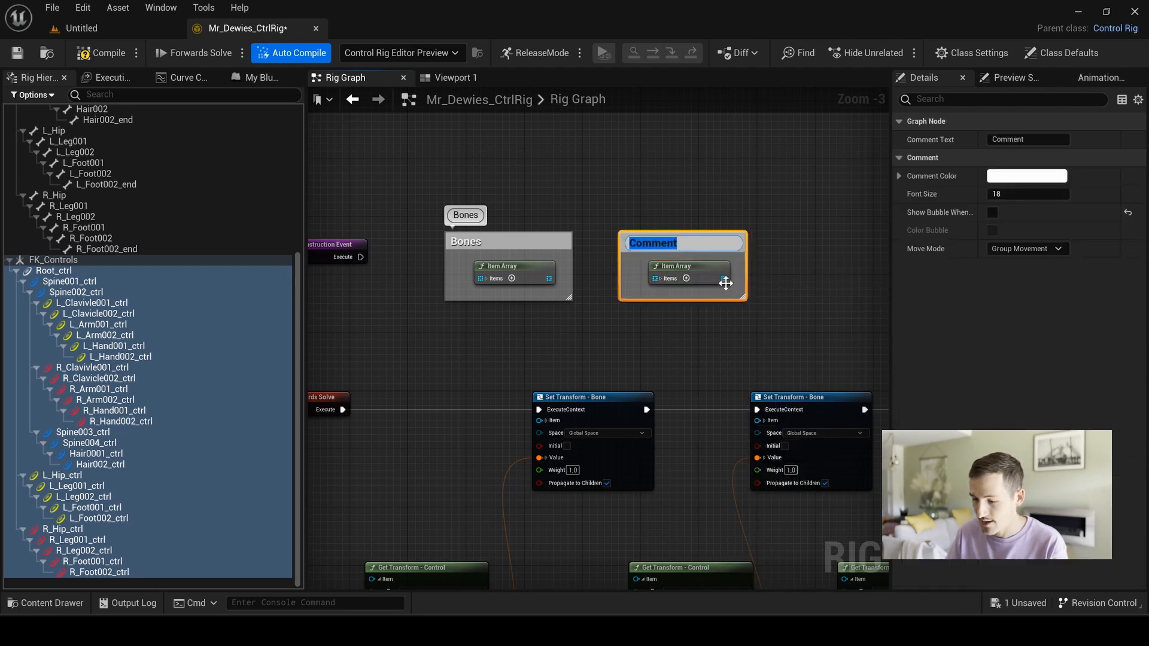
{"action": "type", "text": "FK CONTROLS"}
{"action": "key", "text": "Return"}
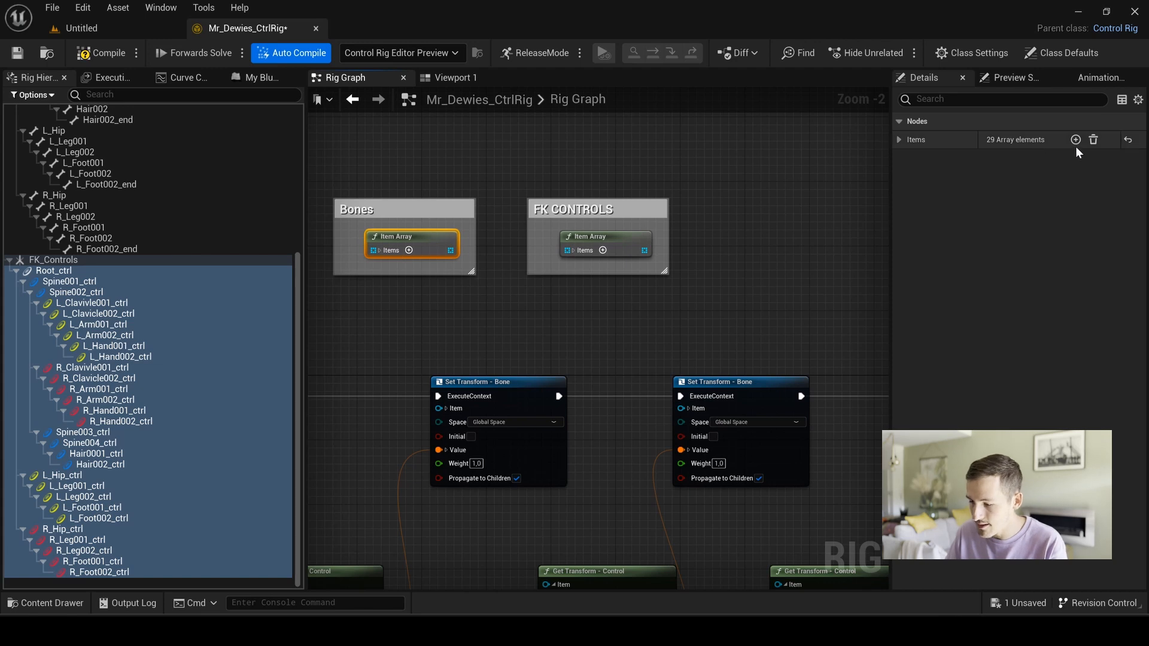
Compare the item order of the Bones and FK CONTROLS arrays with each other and with the rig hierarchy
{"action": "left_click", "coordinate": [592, 239]}
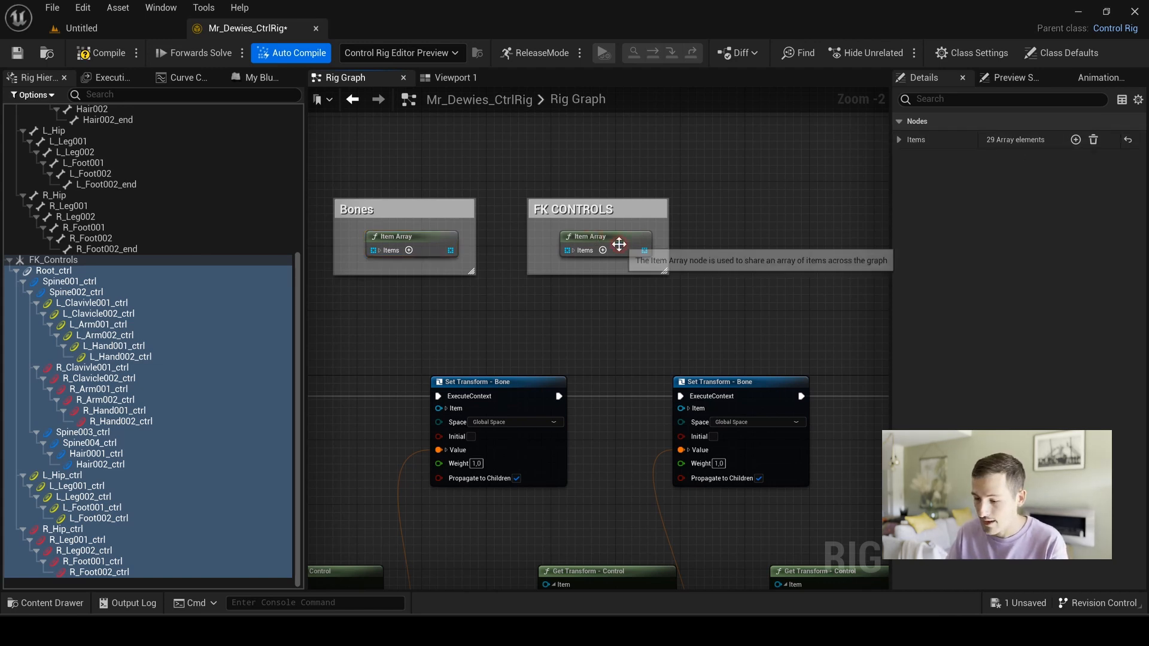
{"action": "left_click", "coordinate": [897, 140]}
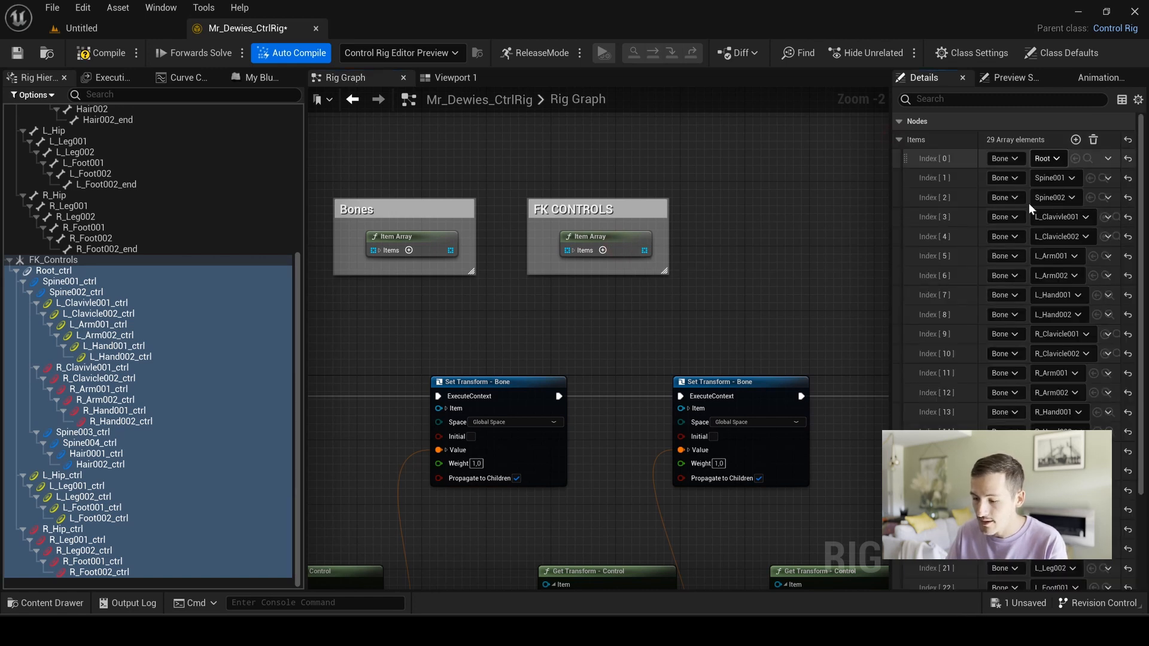
{"action": "left_click", "coordinate": [431, 233]}
{"action": "left_click", "coordinate": [604, 239]}
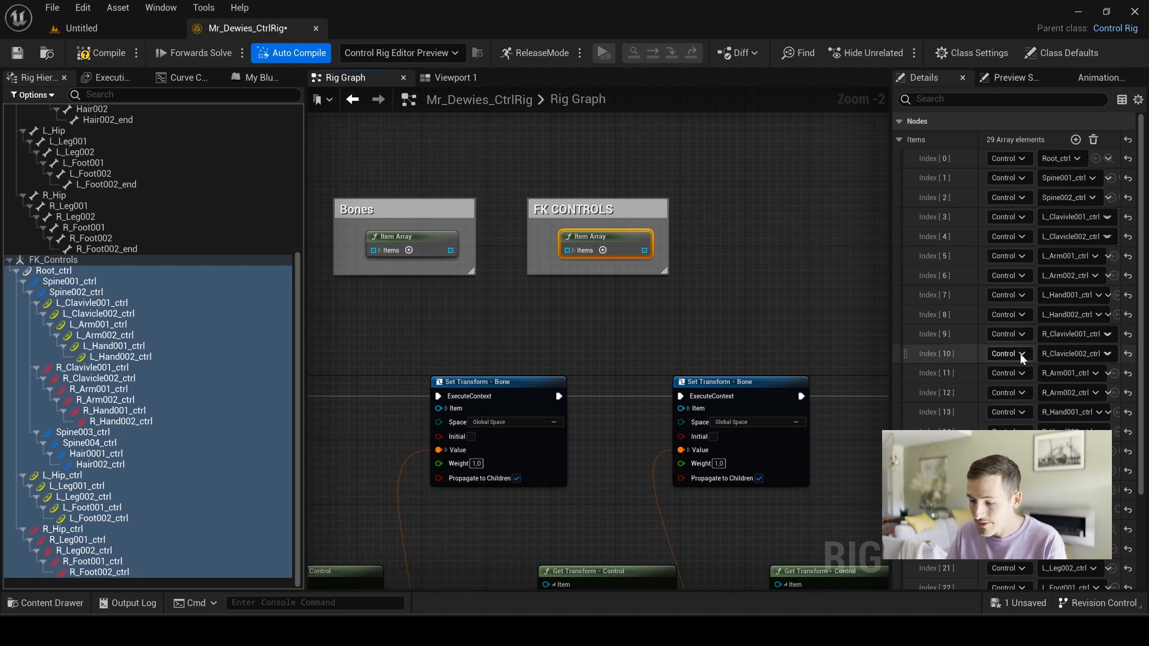
{"action": "scroll", "coordinate": [1025, 352], "scroll_direction": "down", "scroll_amount": 3}
{"action": "scroll", "coordinate": [1025, 354], "scroll_direction": "up", "scroll_amount": 3}
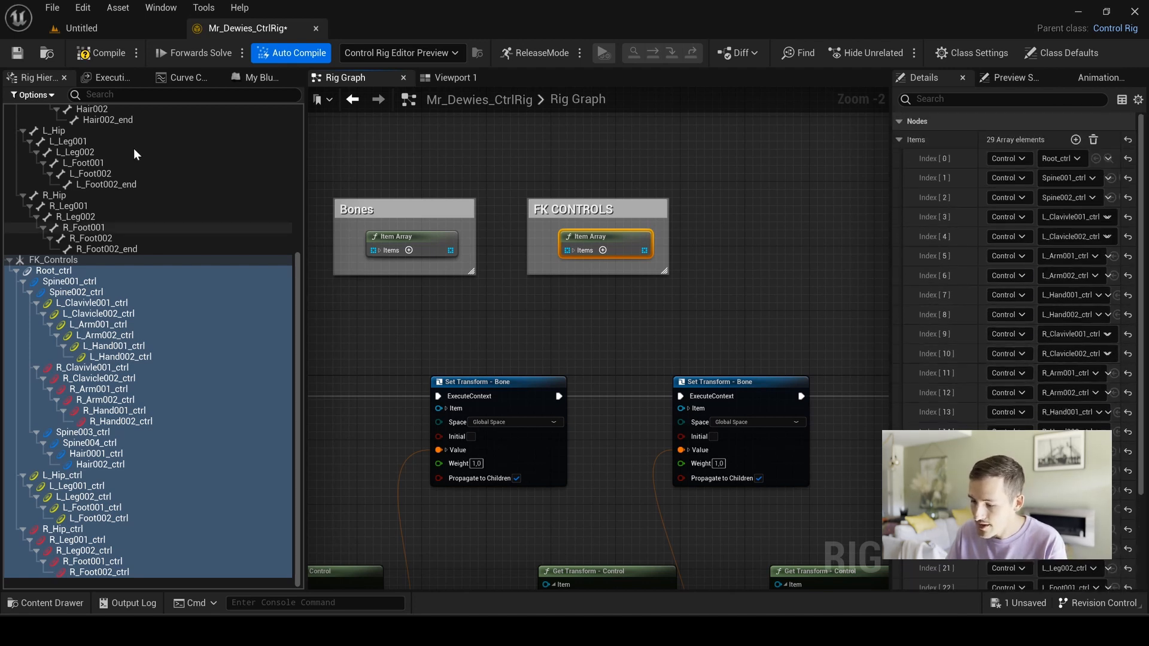
{"action": "scroll", "coordinate": [136, 263], "scroll_direction": "up", "scroll_amount": 8}
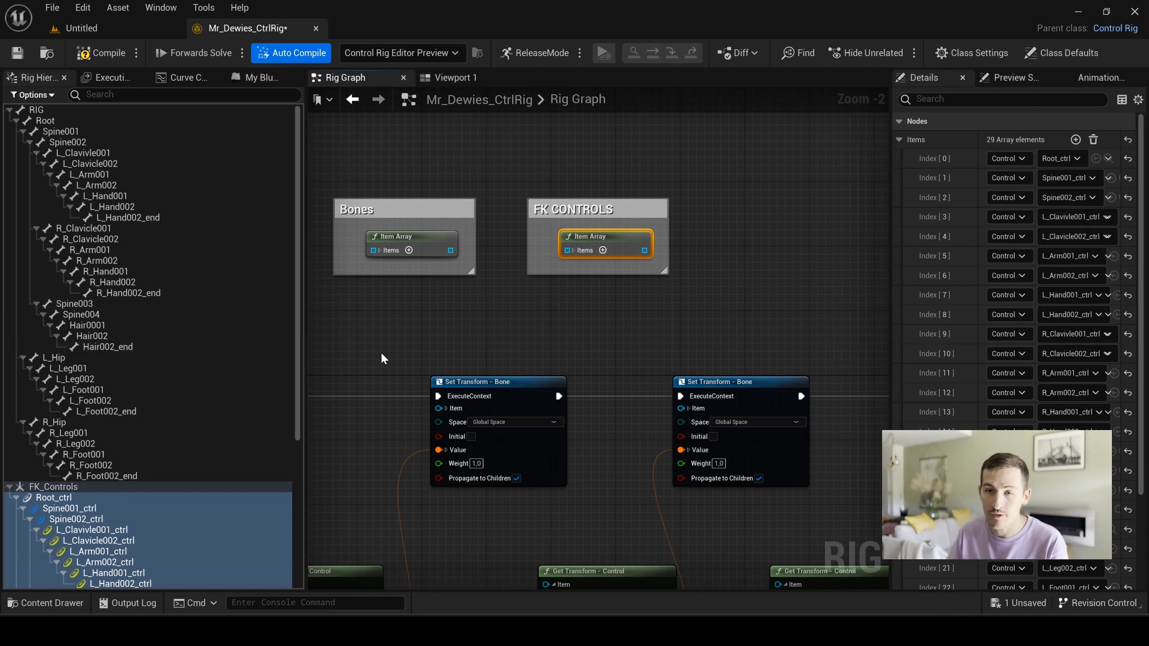
Compile the rig and add a new variable named Bones
{"action": "right_click_drag", "start_coordinate": [381, 353], "coordinate": [449, 356]}
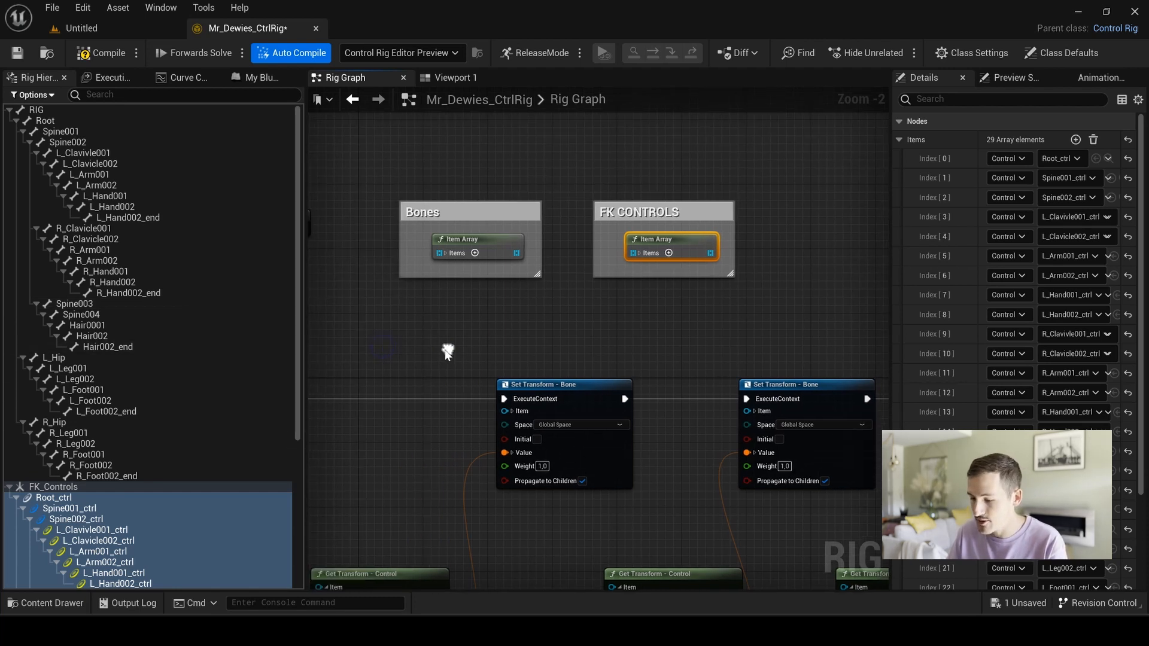
{"action": "left_click", "coordinate": [88, 56]}
{"action": "scroll", "coordinate": [476, 250], "scroll_direction": "up", "scroll_amount": 2}
{"action": "scroll", "coordinate": [418, 180], "scroll_direction": "down", "scroll_amount": 2}
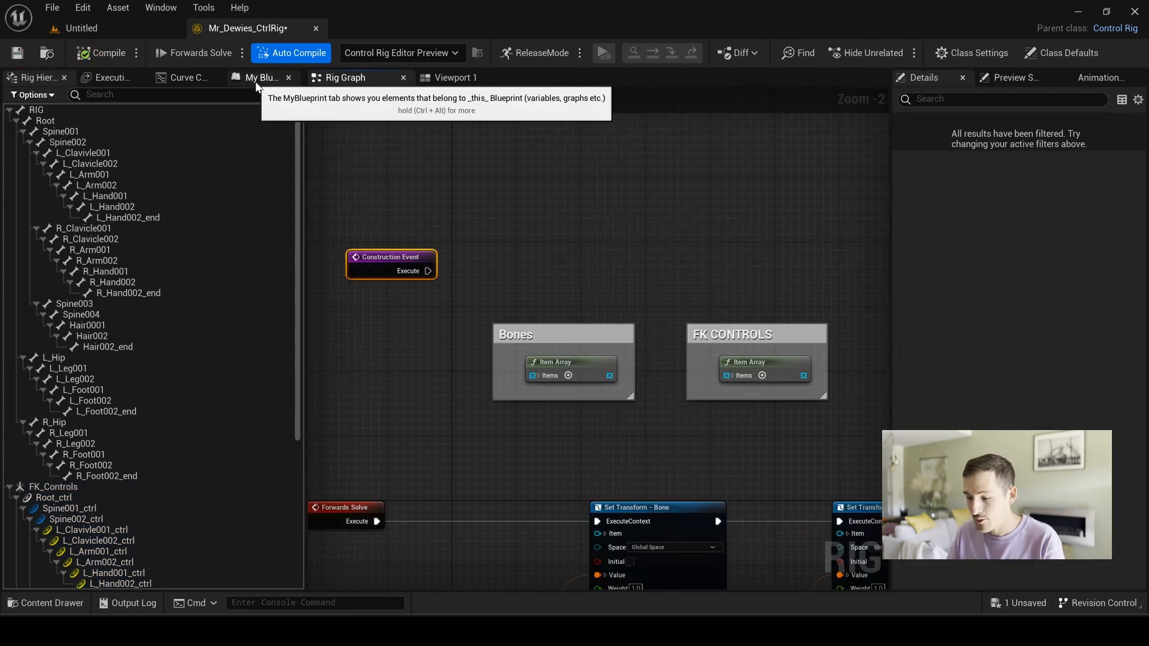
{"action": "left_click", "coordinate": [256, 77]}
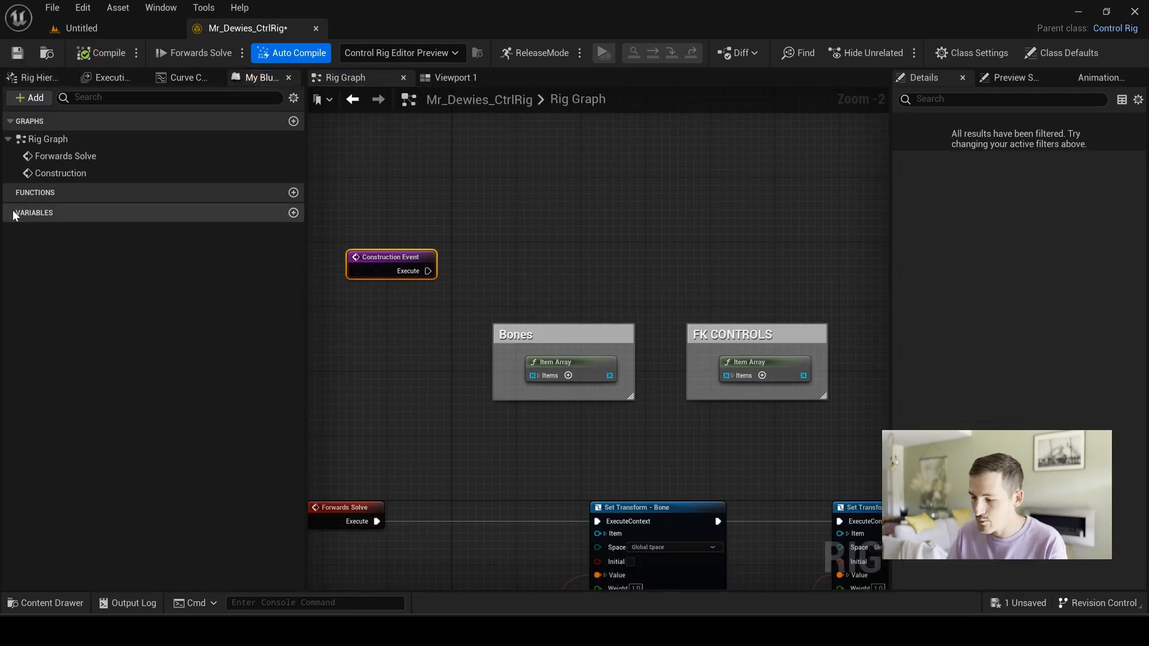
{"action": "left_click", "coordinate": [293, 213]}
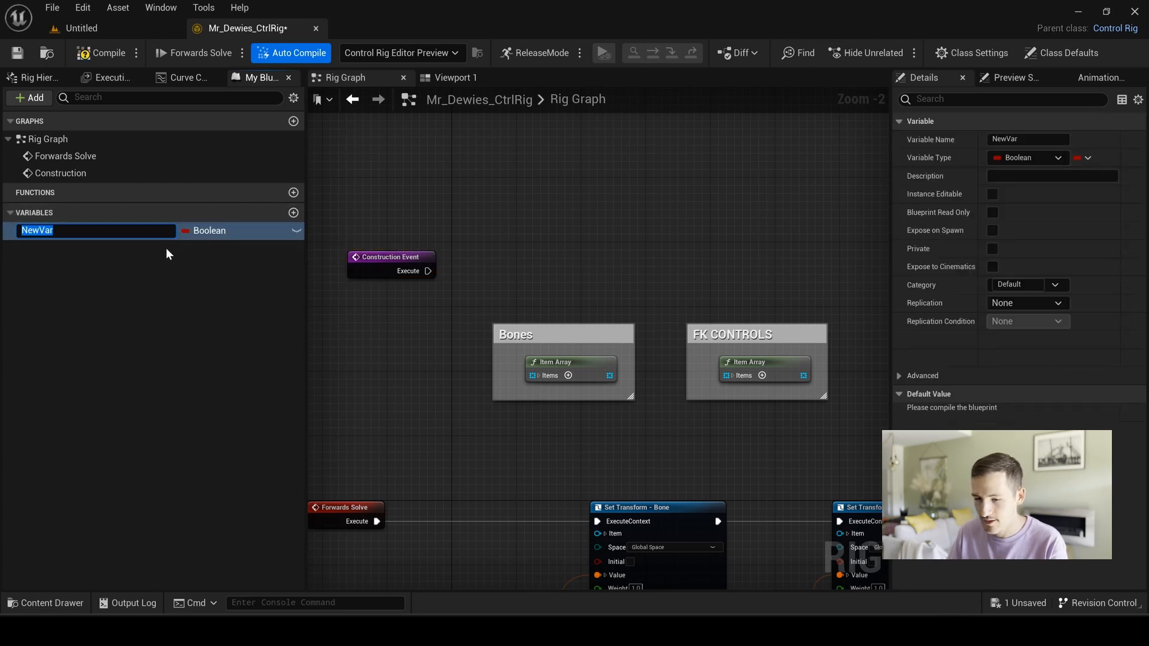
{"action": "type", "text": "Bones"}
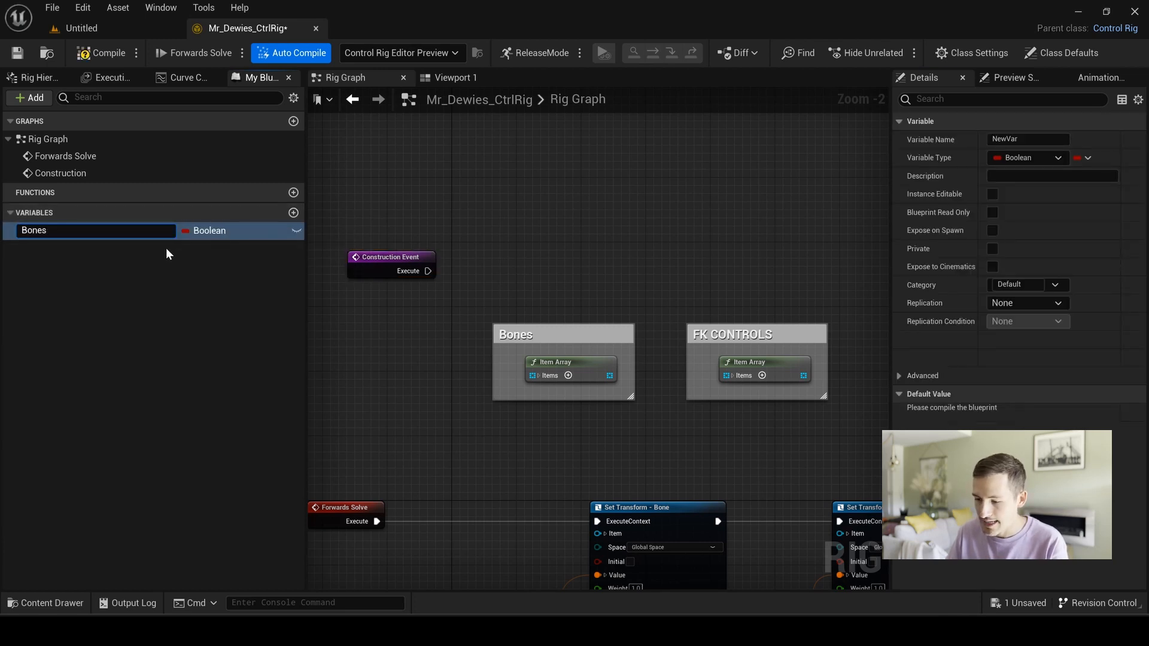
{"action": "key", "text": "Return"}
Change the Bones variable to an array of type Rig Element Key and compile the rig
{"action": "left_click", "coordinate": [238, 230]}
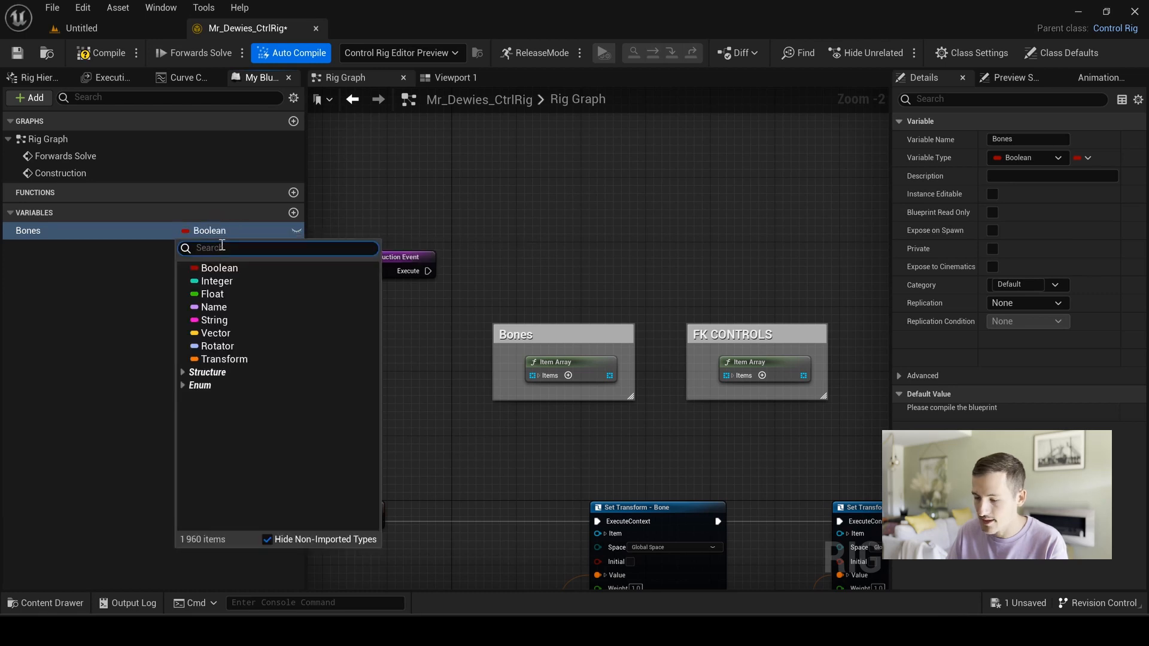
{"action": "type", "text": "rig el"}
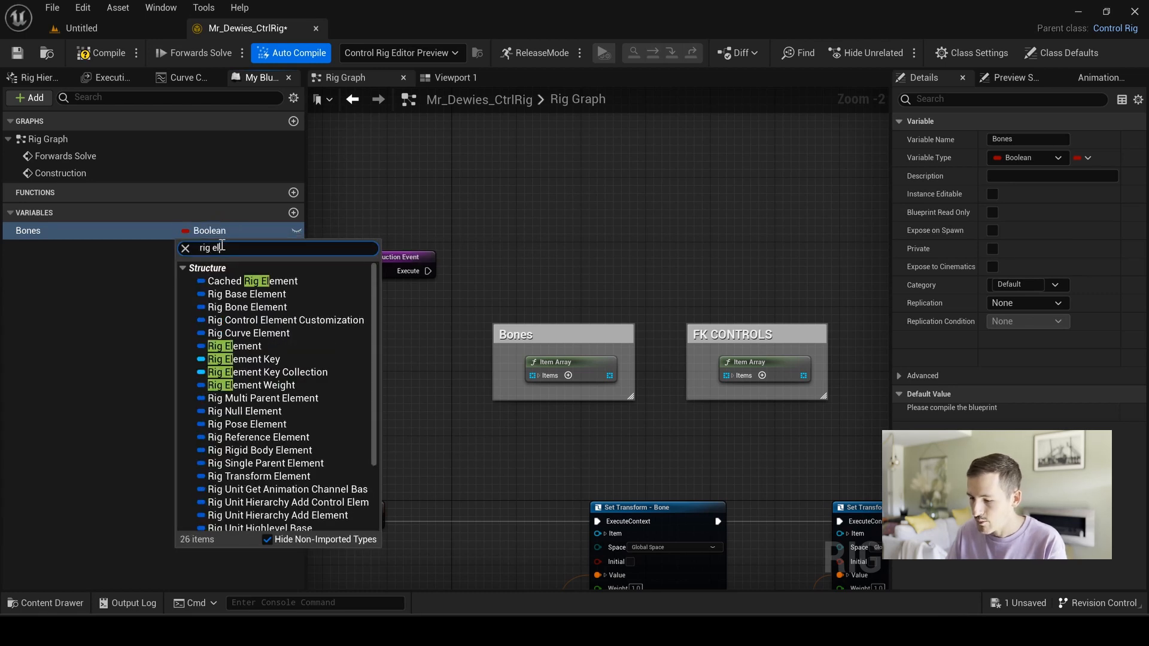
{"action": "left_click", "coordinate": [302, 359]}
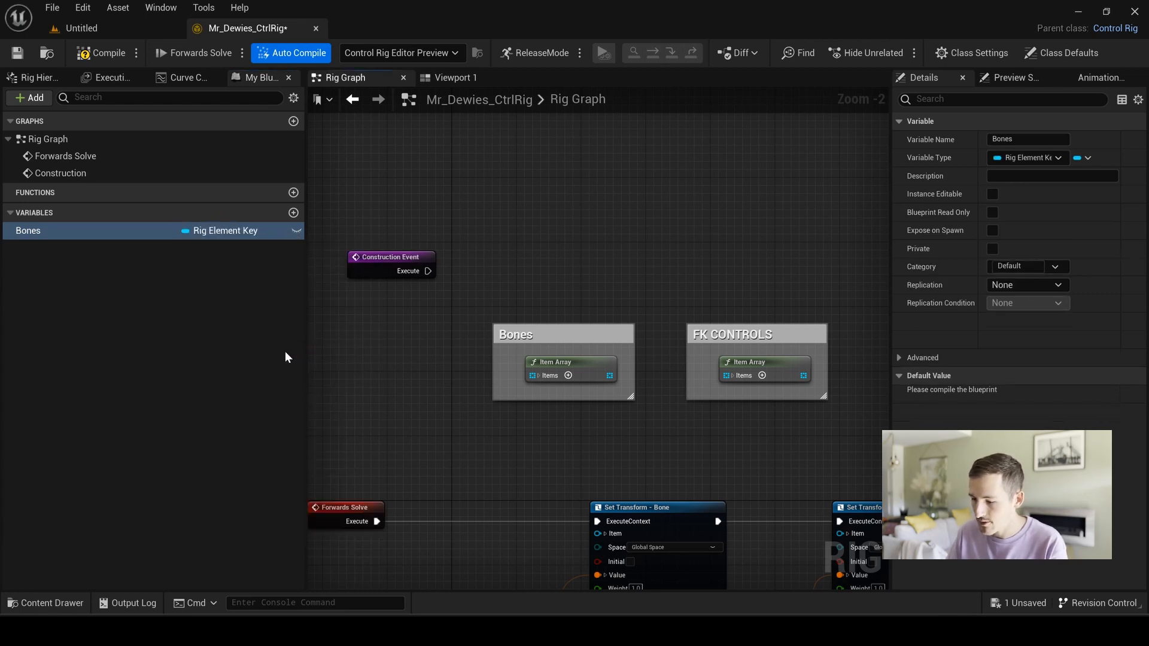
{"action": "left_click", "coordinate": [1087, 158]}
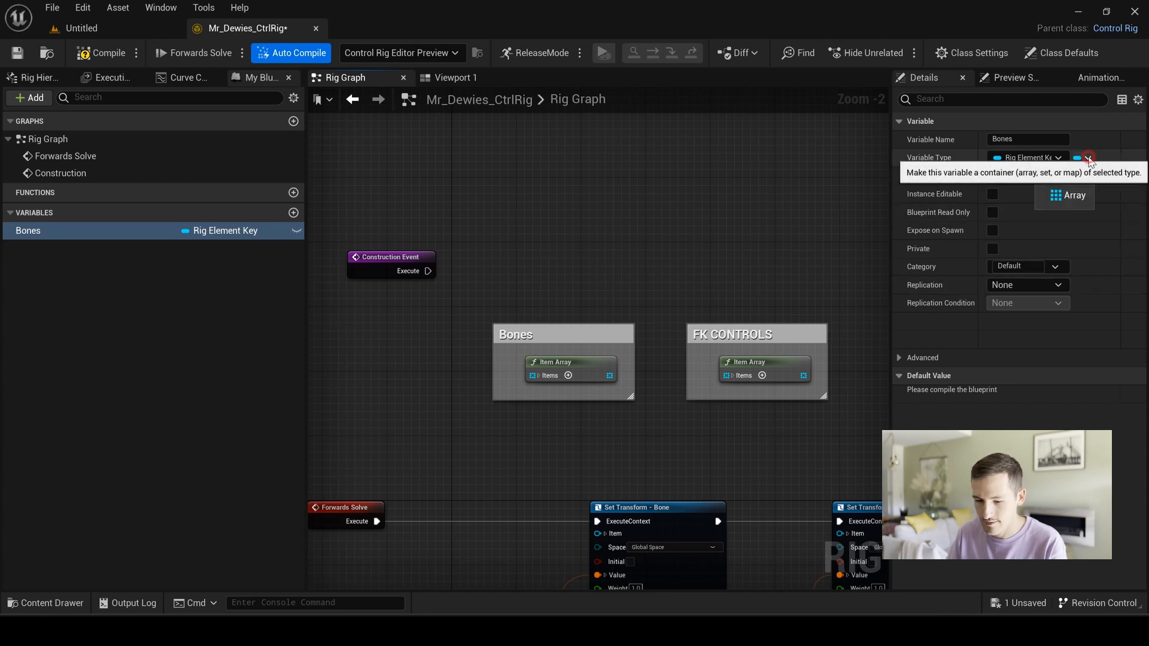
{"action": "left_click", "coordinate": [1081, 198]}
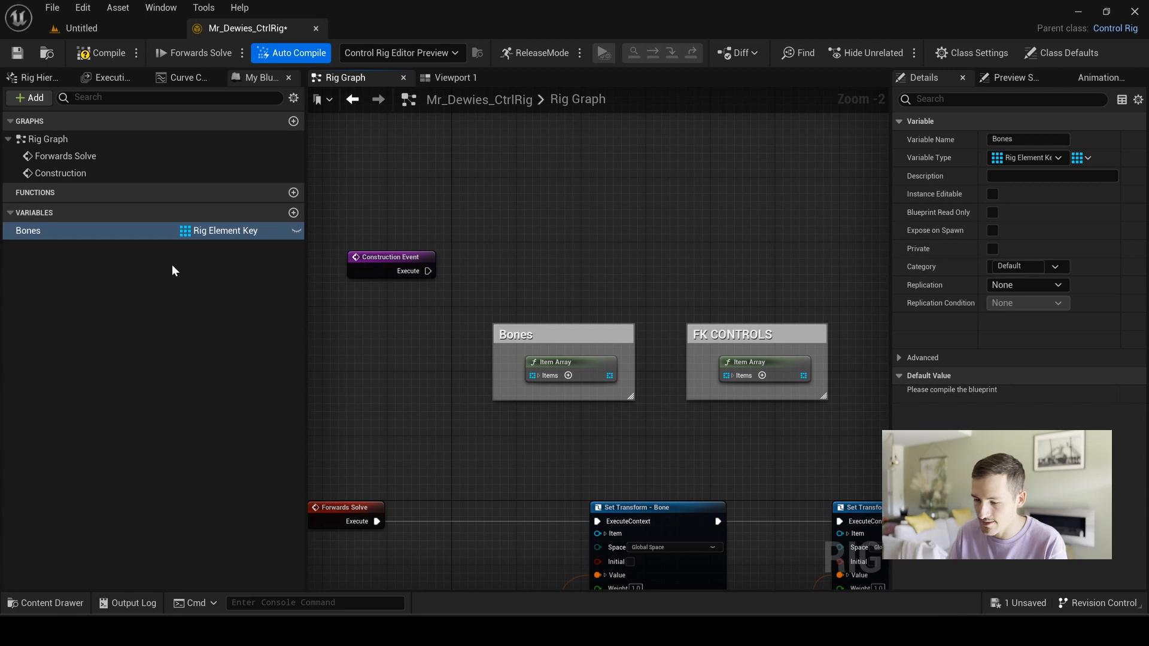
{"action": "left_click", "coordinate": [107, 53]}
Add a second Rig Element Key array variable named FK Controls
{"action": "left_click", "coordinate": [294, 212]}
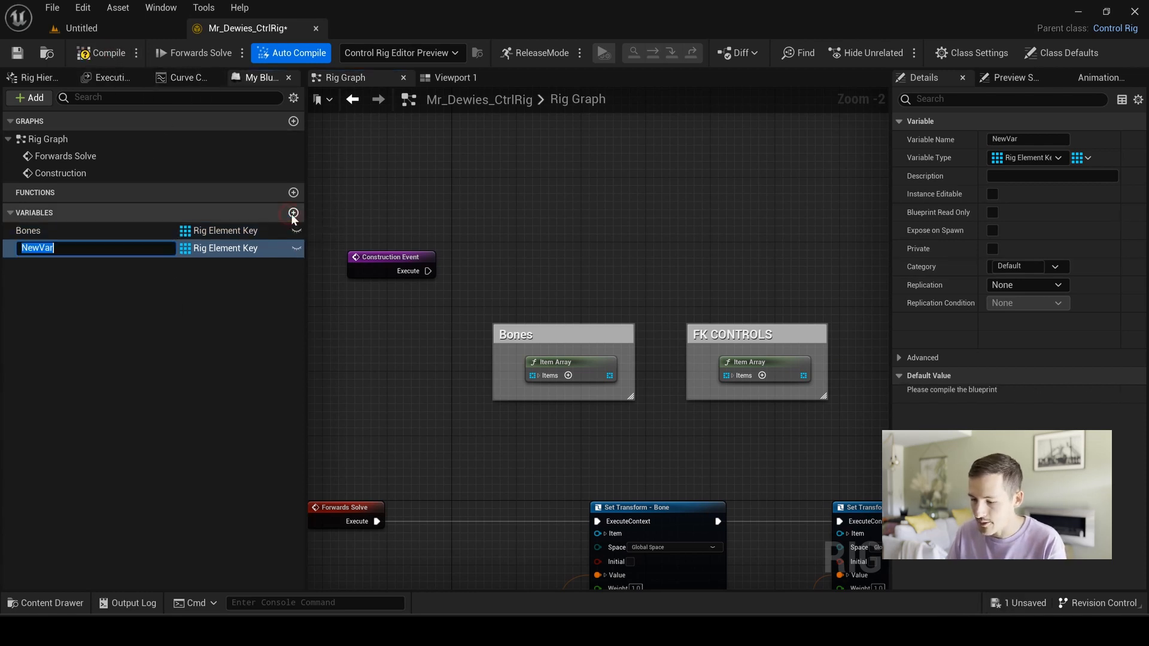
{"action": "type", "text": "FK C"}
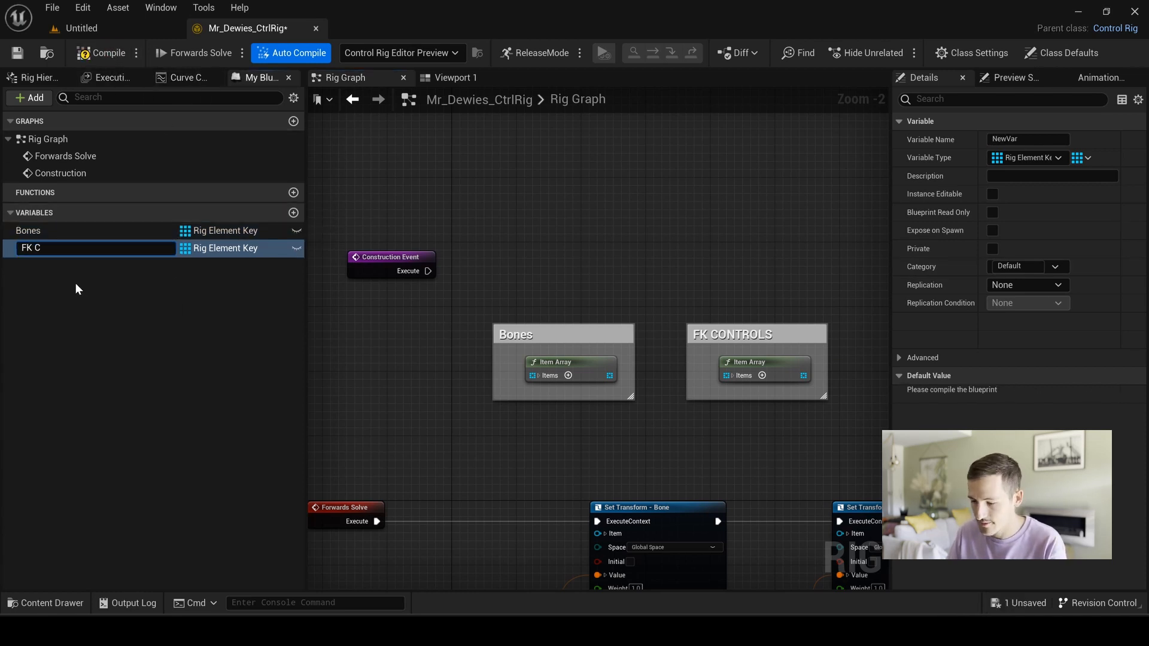
{"action": "type", "text": "ontrols"}
{"action": "key", "text": "Return"}
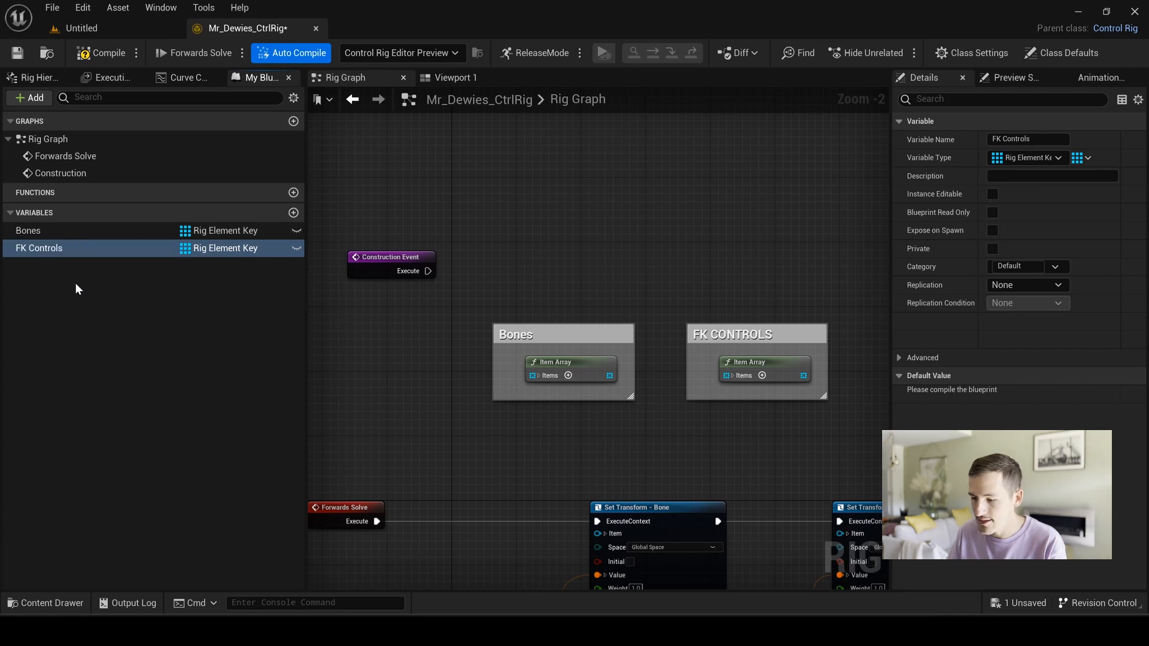
Add a Set Bones node executed by the Construction Event and feed it the Item Array from the Bones comment box
{"action": "left_click_drag", "start_coordinate": [28, 231], "coordinate": [597, 211]}
{"action": "left_click", "coordinate": [565, 272]}
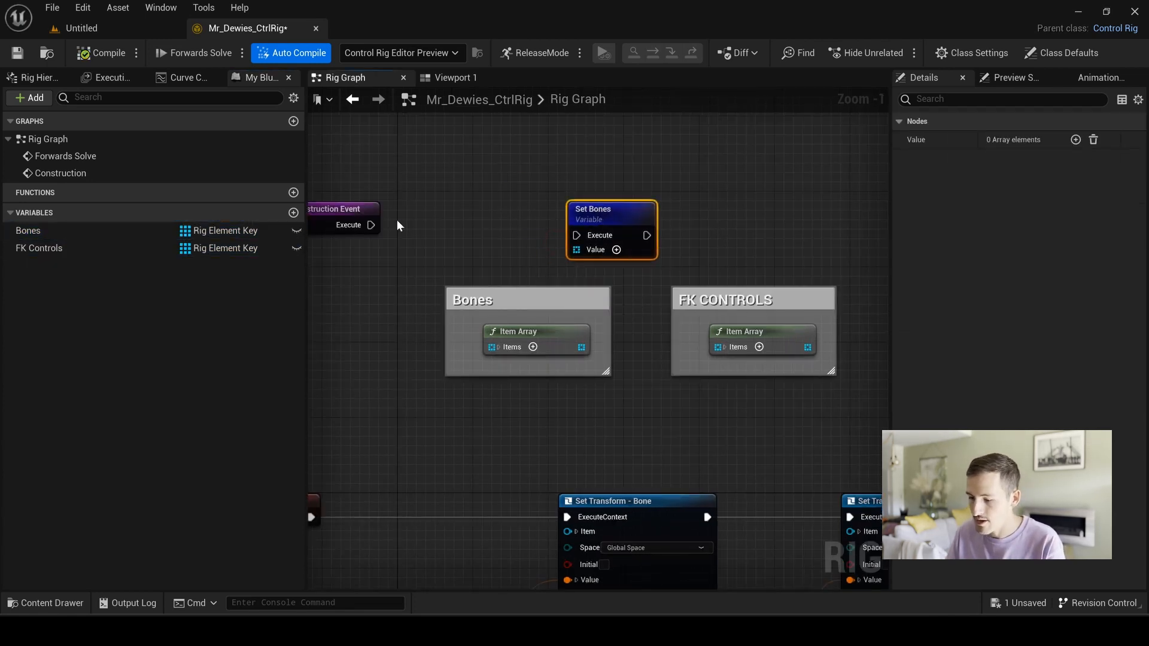
{"action": "left_click_drag", "start_coordinate": [581, 347], "coordinate": [579, 251]}
Add a Set FK Controls node executed after Set Bones and feed it the Item Array from the FK CONTROLS comment box
{"action": "left_click_drag", "start_coordinate": [12, 250], "coordinate": [757, 203]}
{"action": "left_click", "coordinate": [772, 250]}
{"action": "right_click_drag", "start_coordinate": [797, 213], "coordinate": [643, 207]}
{"action": "left_click_drag", "start_coordinate": [654, 214], "coordinate": [697, 201]}
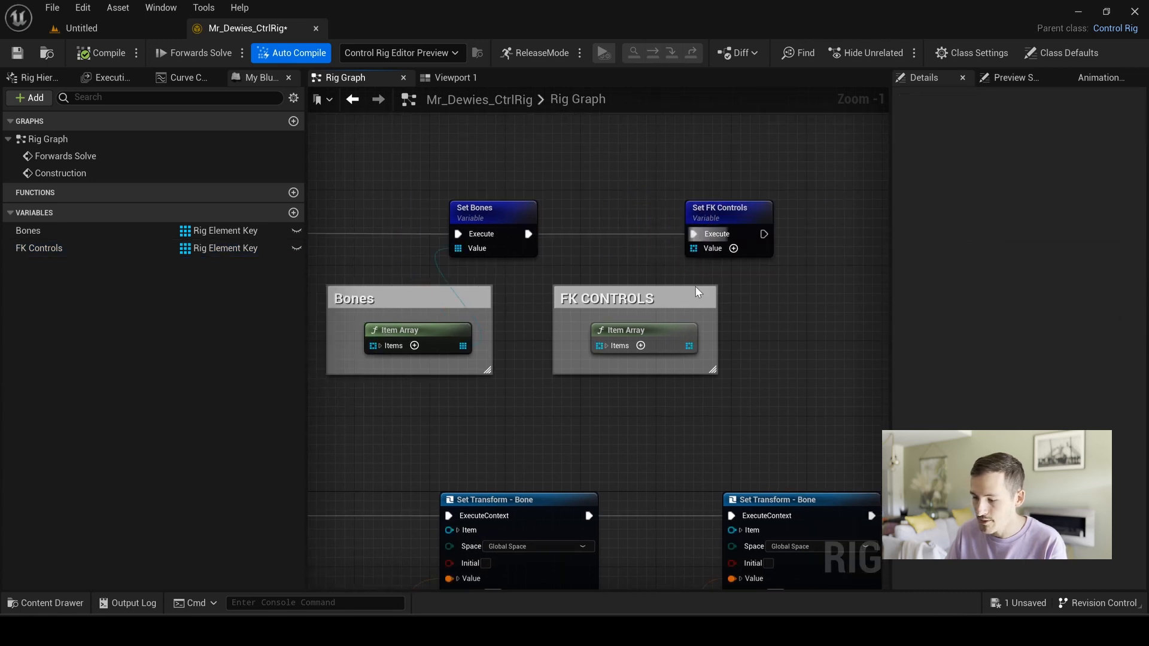
{"action": "left_click_drag", "start_coordinate": [688, 346], "coordinate": [694, 248]}
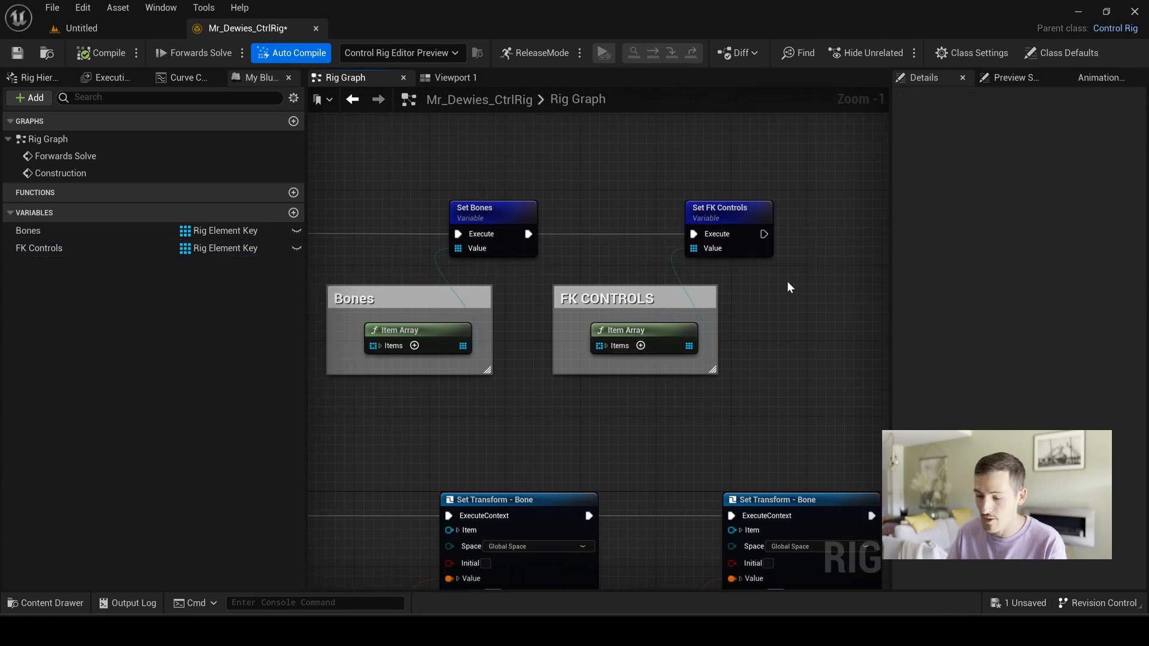
Wrap the Construction Event graph in a comment box titled CONTROLS SETUP with its zoomed bubble enabled, and move the group upward
{"action": "left_click_drag", "start_coordinate": [349, 187], "coordinate": [843, 353]}
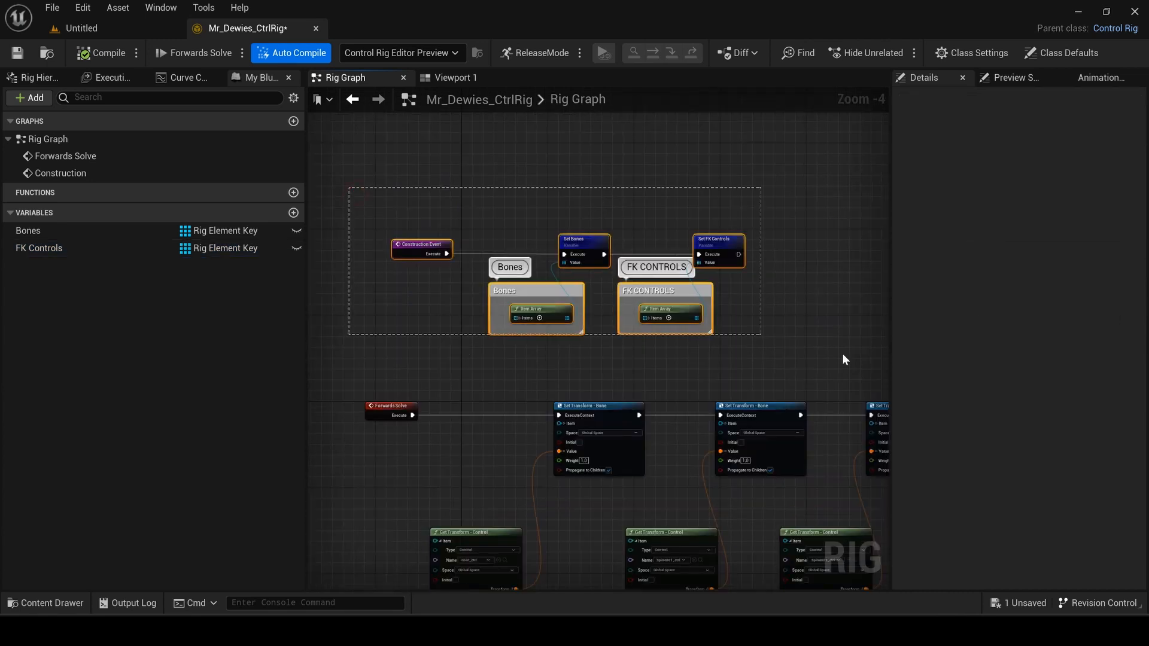
{"action": "type", "text": "c"}
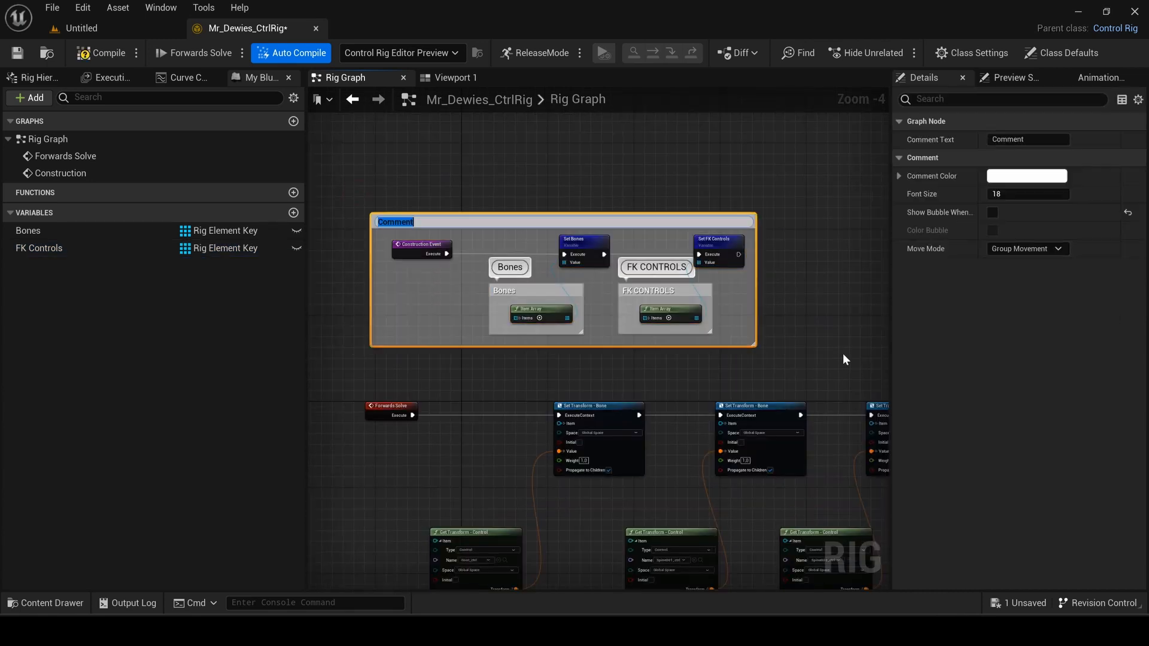
{"action": "type", "text": "CONTROLS SETUP"}
{"action": "key", "text": "Return"}
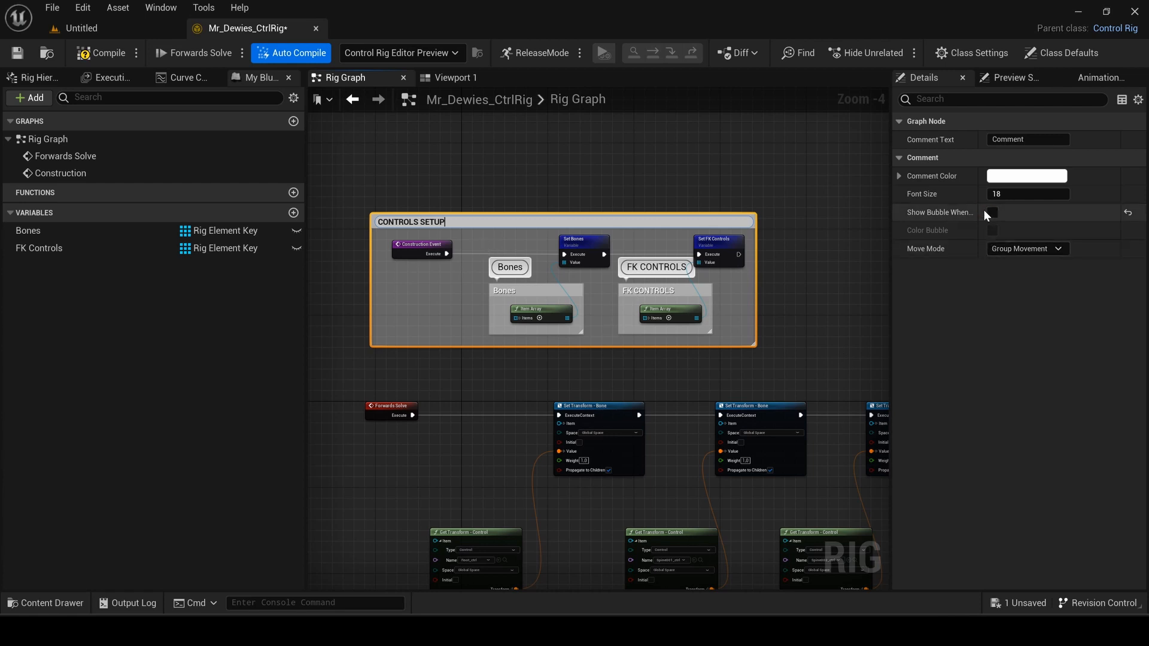
{"action": "left_click", "coordinate": [992, 212]}
{"action": "left_click_drag", "start_coordinate": [697, 220], "coordinate": [712, 152]}
Wrap the Set Transform and Get Transform nodes in a comment box titled SIMPLE FK SYSTEM LOGIC with its zoomed bubble enabled
{"action": "left_click", "coordinate": [699, 330]}
{"action": "right_click_drag", "start_coordinate": [698, 330], "coordinate": [666, 187]}
{"action": "scroll", "coordinate": [708, 376], "scroll_direction": "up", "scroll_amount": 1}
{"action": "scroll", "coordinate": [755, 390], "scroll_direction": "down", "scroll_amount": 2}
{"action": "left_click_drag", "start_coordinate": [439, 202], "coordinate": [840, 355]}
{"action": "type", "text": "cS"}
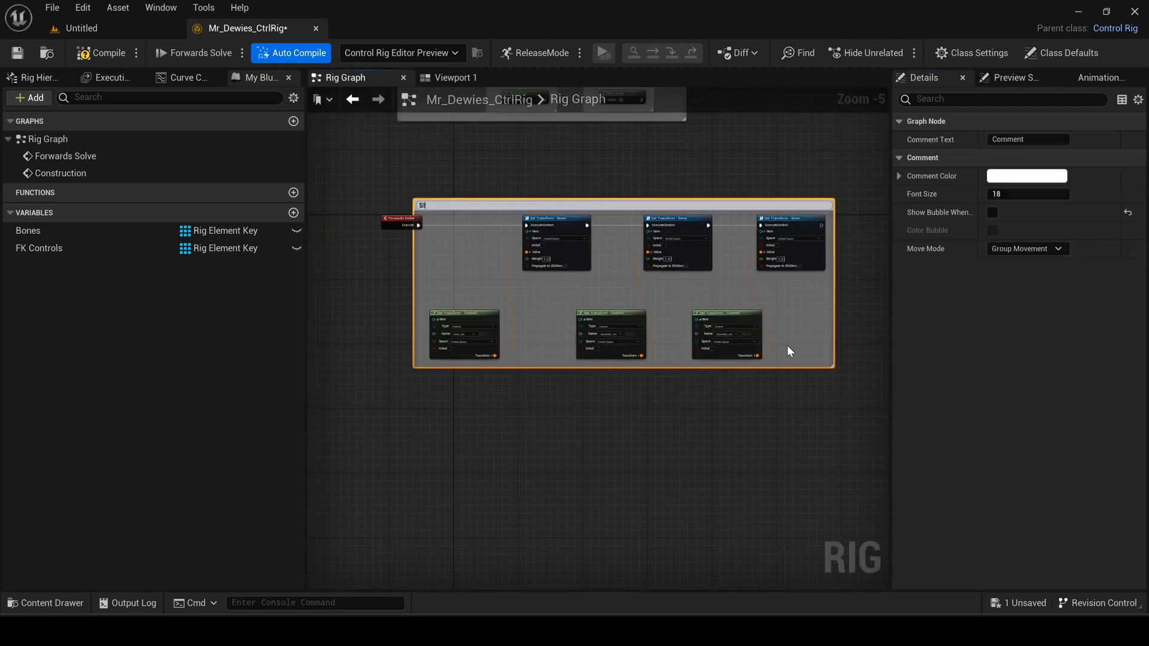
{"action": "type", "text": "OGIC"}
{"action": "key", "text": "Return"}
{"action": "left_click", "coordinate": [992, 213]}
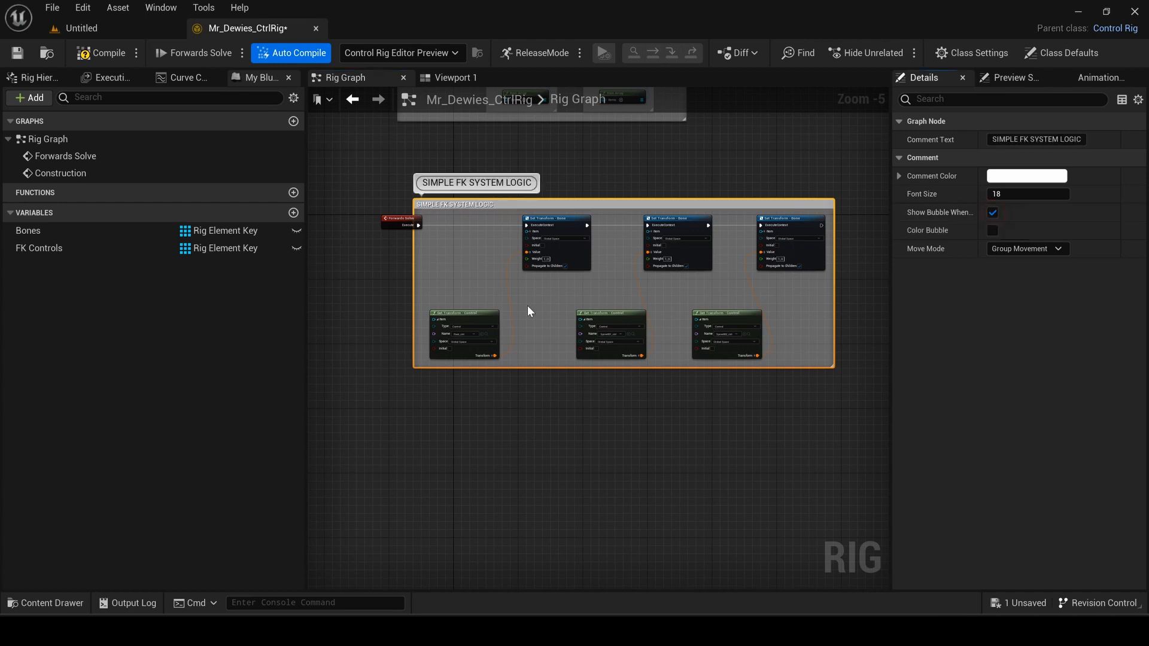
Disconnect Forwards Solve from the Root bone's Set Transform node and move it outside the comment box
{"action": "right_click_drag", "start_coordinate": [421, 250], "coordinate": [461, 281]}
{"action": "scroll", "coordinate": [461, 282], "scroll_direction": "up", "scroll_amount": 3}
{"action": "left_click", "coordinate": [555, 231], "text": "alt"}
{"action": "left_click_drag", "start_coordinate": [413, 218], "coordinate": [370, 218]}
Move the SIMPLE FK SYSTEM LOGIC group well away from Forwards Solve and set its comment color to black
{"action": "scroll", "coordinate": [462, 281], "scroll_direction": "down", "scroll_amount": 3}
{"action": "scroll", "coordinate": [640, 331], "scroll_direction": "down", "scroll_amount": 1}
{"action": "left_click_drag", "start_coordinate": [583, 302], "coordinate": [922, 359]}
{"action": "left_click", "coordinate": [1026, 176]}
{"action": "left_click", "coordinate": [935, 518]}
Add a For Each node beside the Forwards Solve node
{"action": "right_click_drag", "start_coordinate": [568, 332], "coordinate": [678, 320]}
{"action": "scroll", "coordinate": [679, 321], "scroll_direction": "up", "scroll_amount": 3}
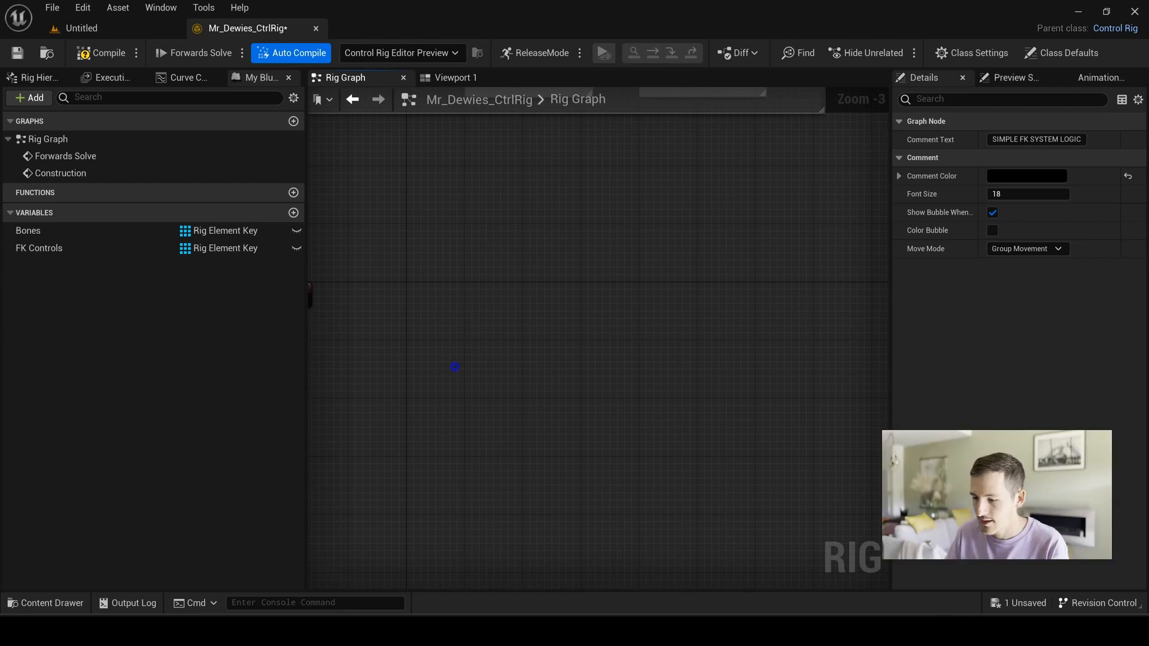
{"action": "right_click_drag", "start_coordinate": [469, 336], "coordinate": [595, 308]}
{"action": "scroll", "coordinate": [595, 309], "scroll_direction": "up", "scroll_amount": 2}
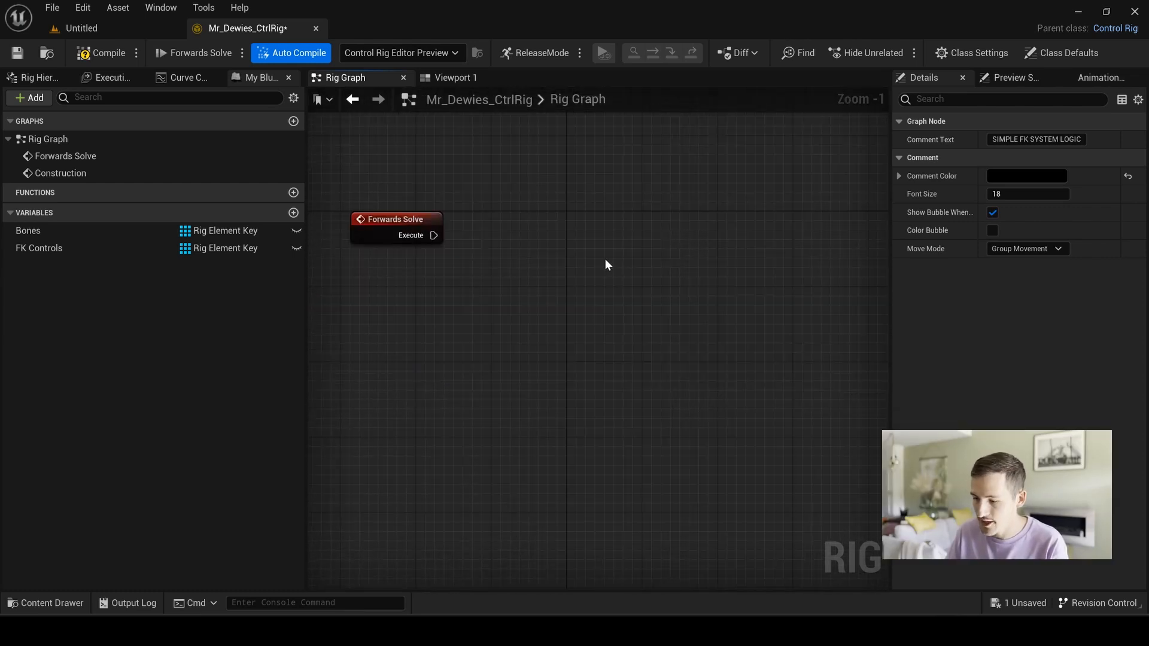
{"action": "right_click", "coordinate": [619, 272]}
{"action": "type", "text": "for"}
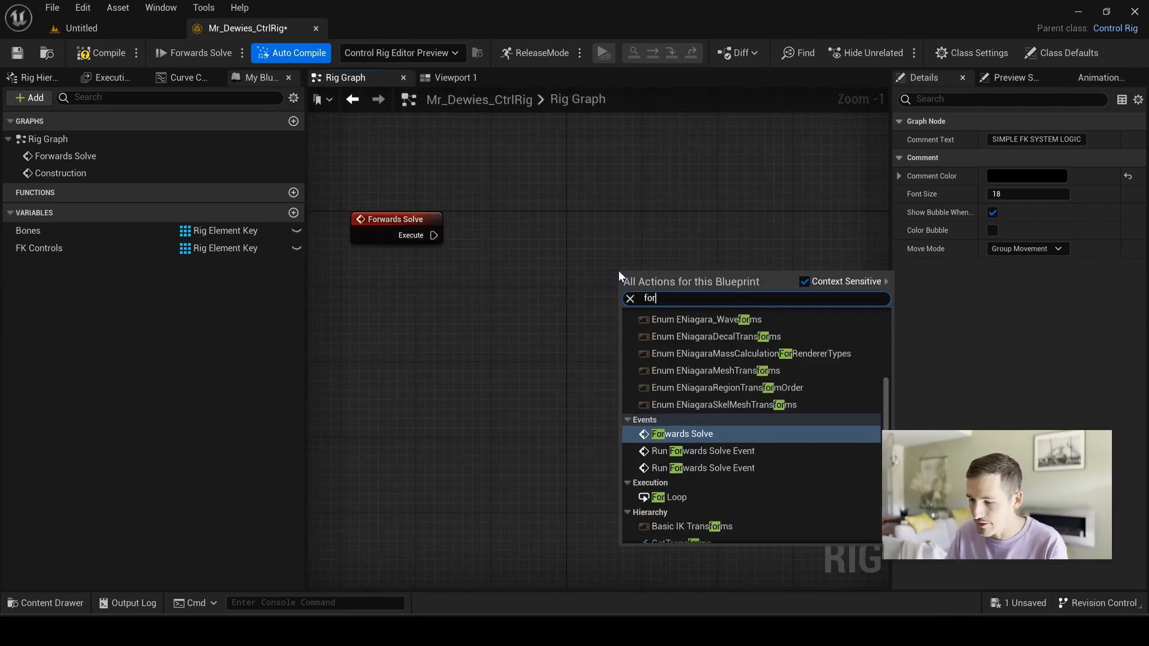
{"action": "type", "text": " each"}
{"action": "key", "text": "Return"}
Add a Get Bones node and connect its Value to the For Each node's Array input
{"action": "left_click_drag", "start_coordinate": [28, 231], "coordinate": [380, 339]}
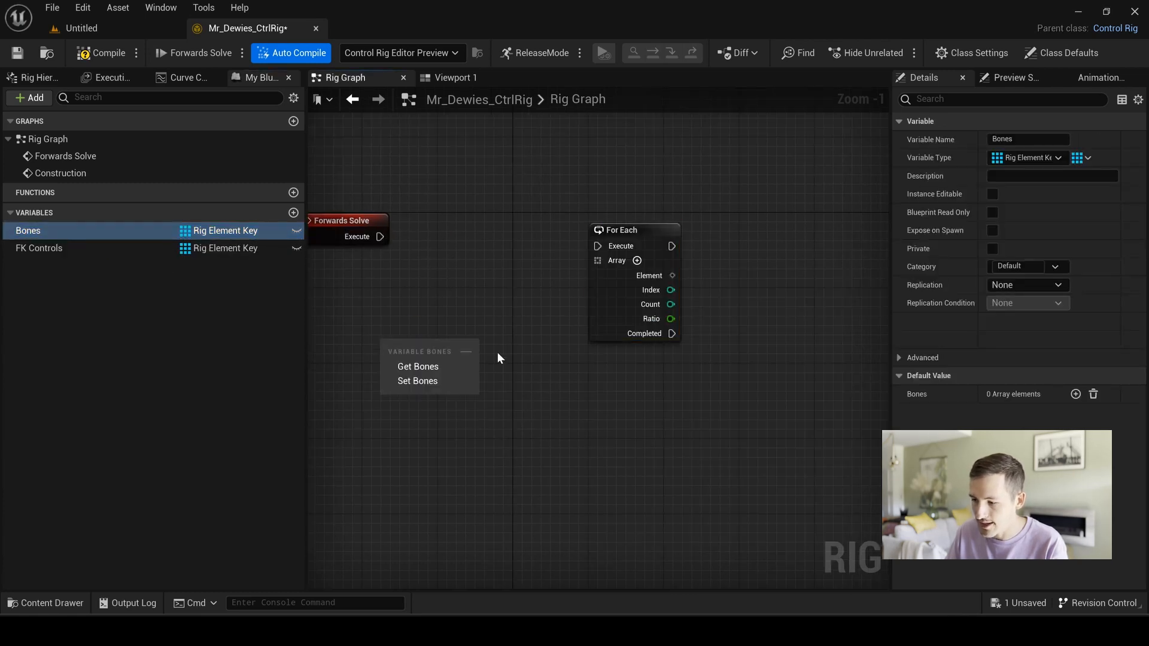
{"action": "left_click", "coordinate": [429, 366]}
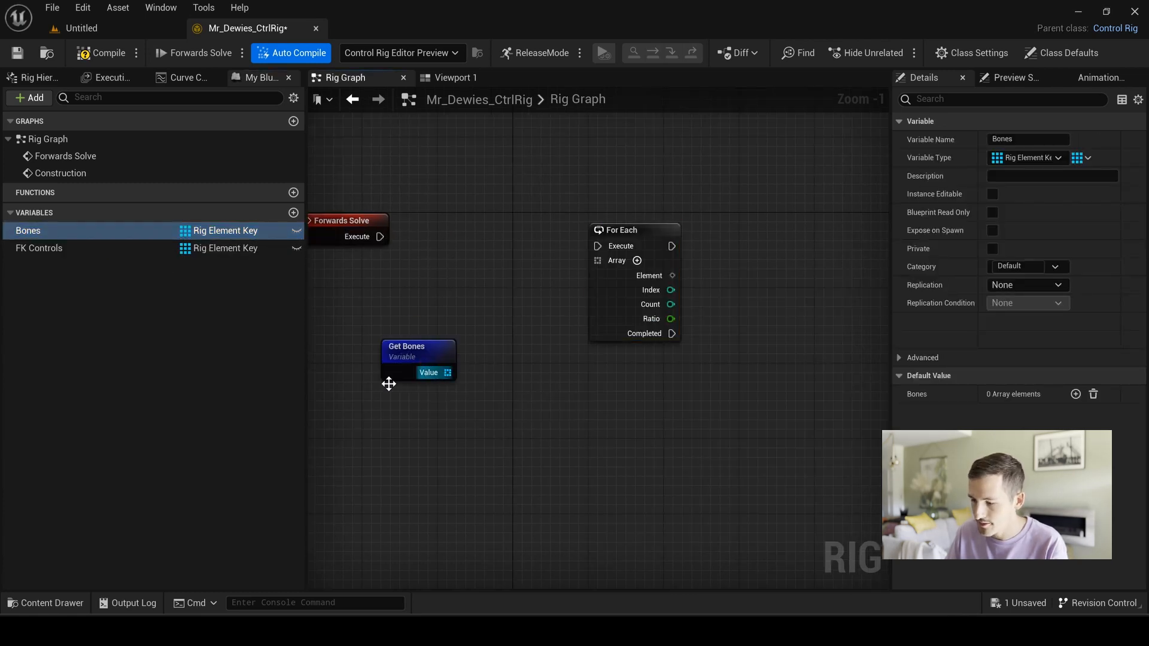
{"action": "left_click_drag", "start_coordinate": [419, 352], "coordinate": [597, 260]}
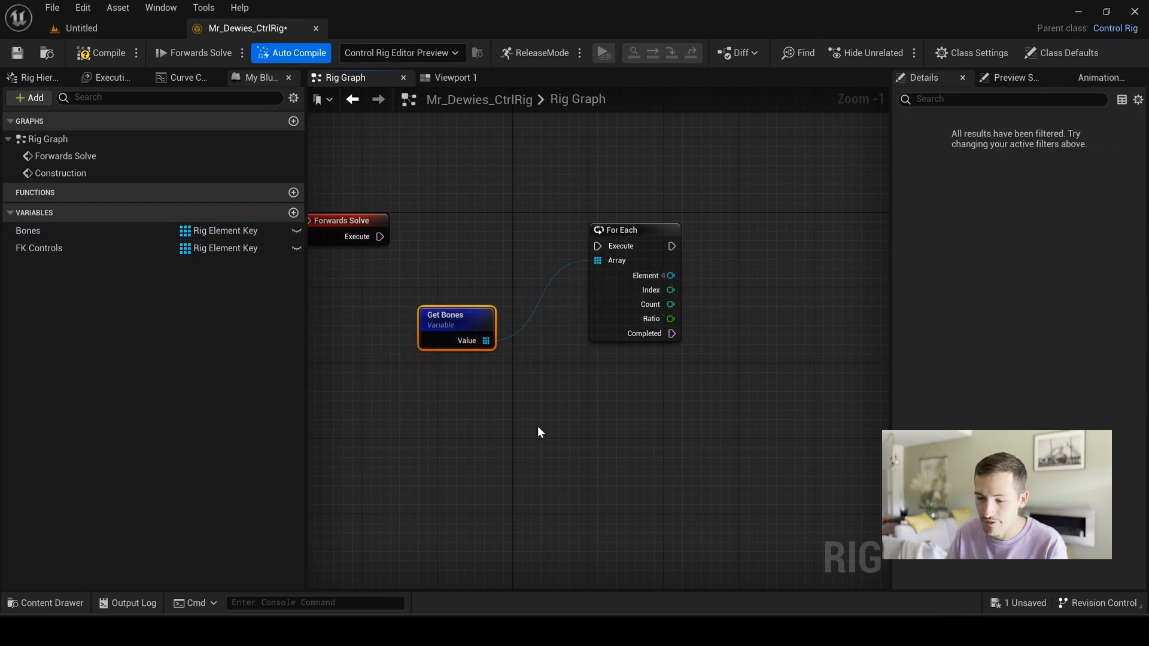
Add a Set Transform node driven by the For Each loop's execution output and connect the loop's Element to its Item
{"action": "right_click_drag", "start_coordinate": [682, 434], "coordinate": [528, 438]}
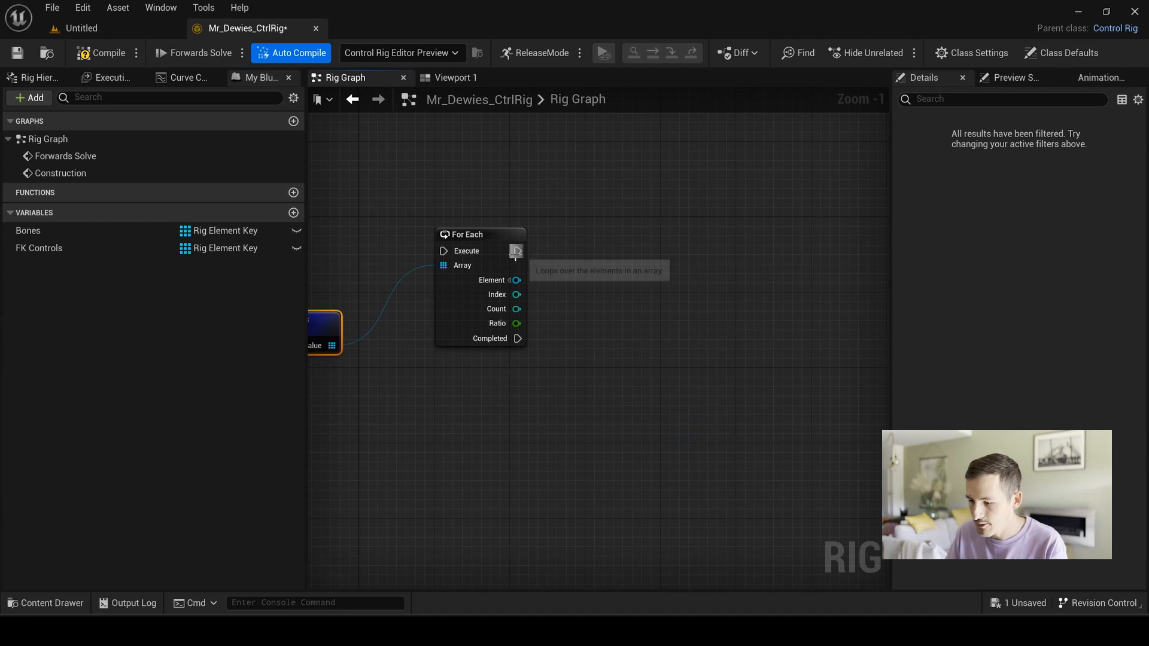
{"action": "left_click_drag", "start_coordinate": [518, 252], "coordinate": [773, 247]}
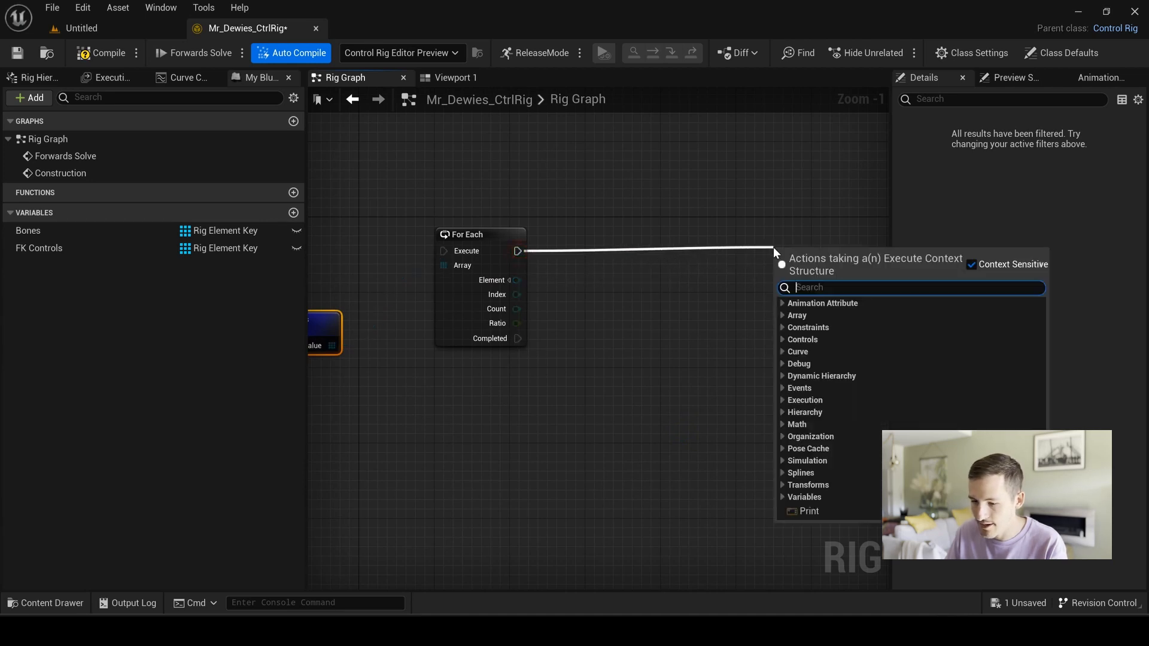
{"action": "type", "text": "set tra"}
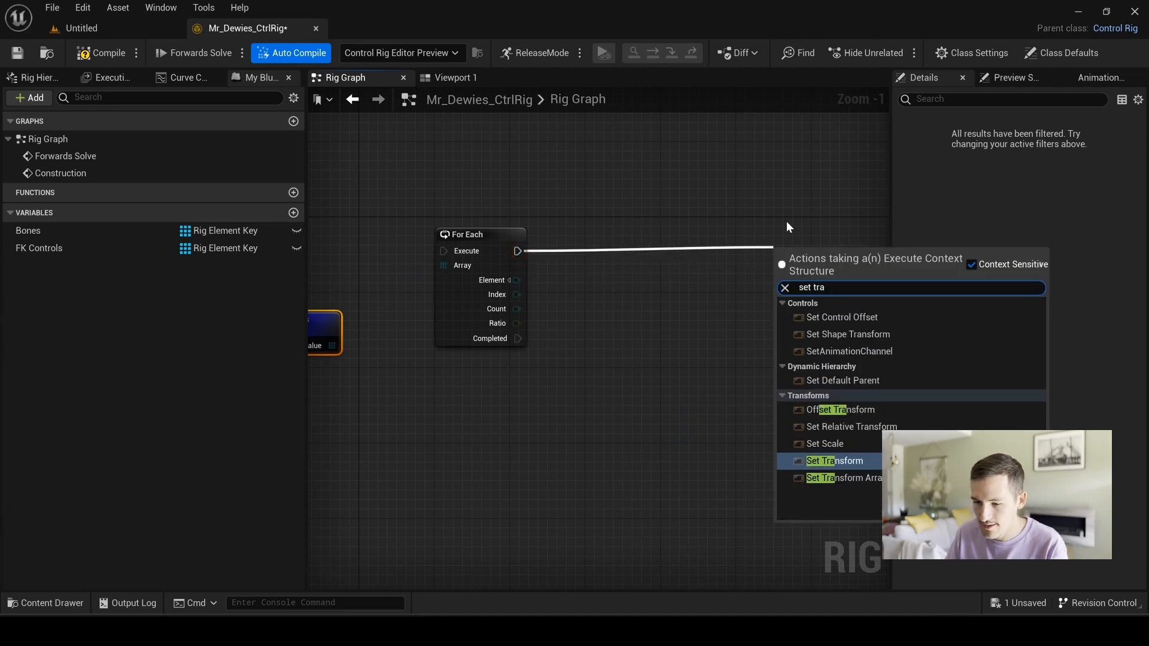
{"action": "left_click", "coordinate": [833, 462]}
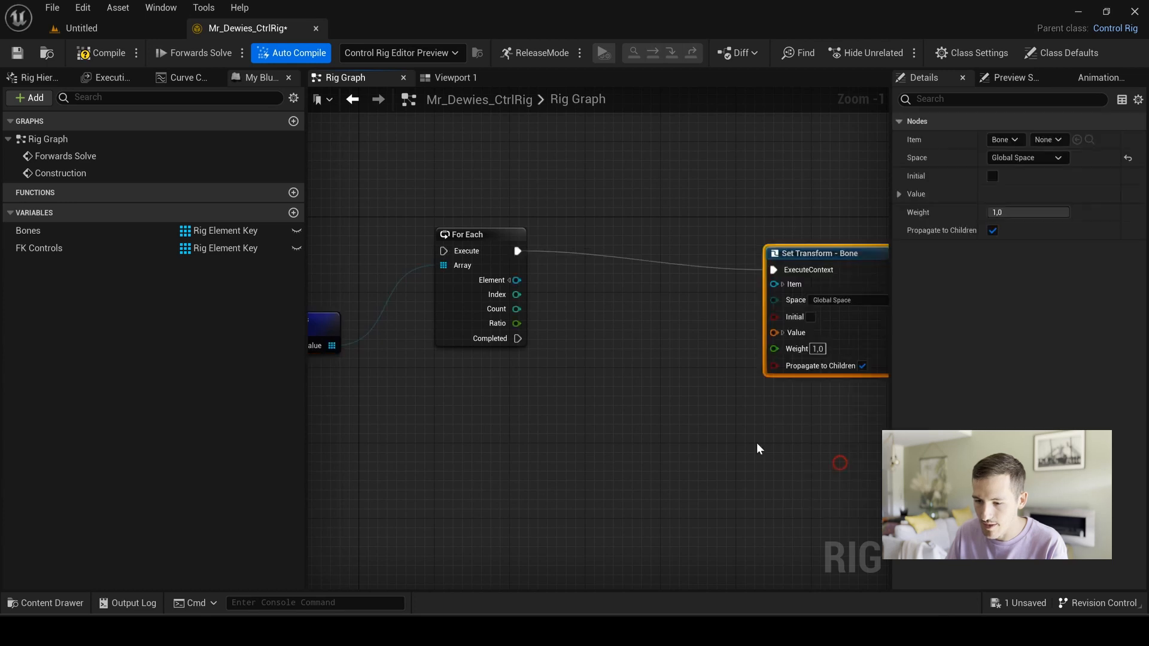
{"action": "left_click_drag", "start_coordinate": [861, 265], "coordinate": [805, 247]}
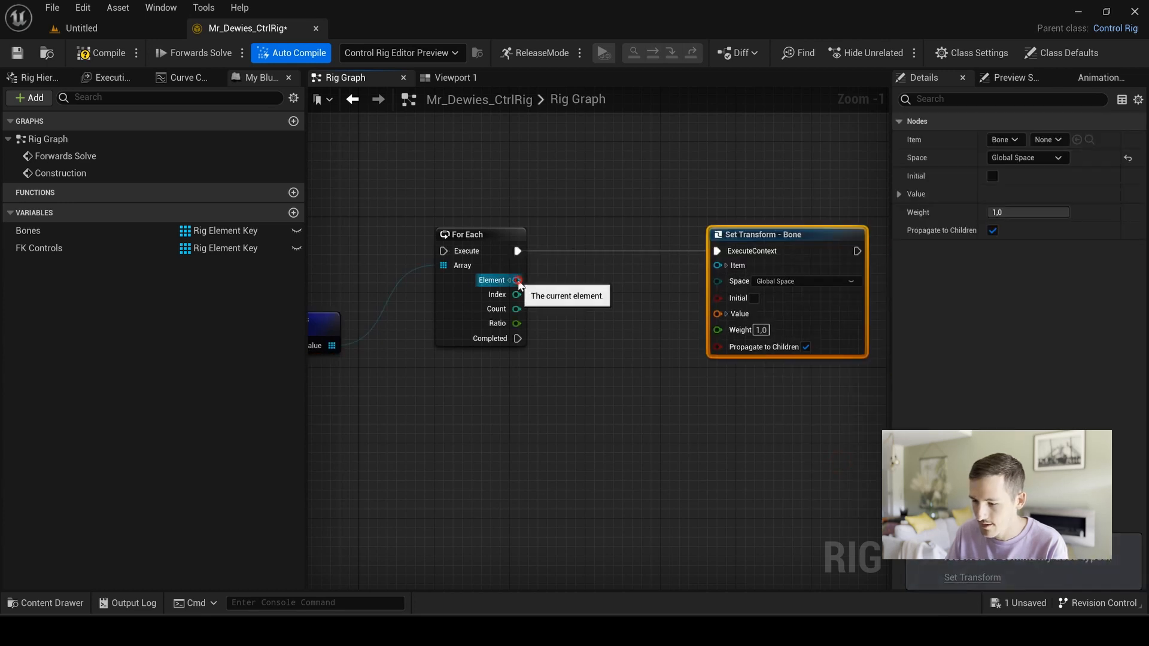
{"action": "left_click_drag", "start_coordinate": [516, 280], "coordinate": [716, 267]}
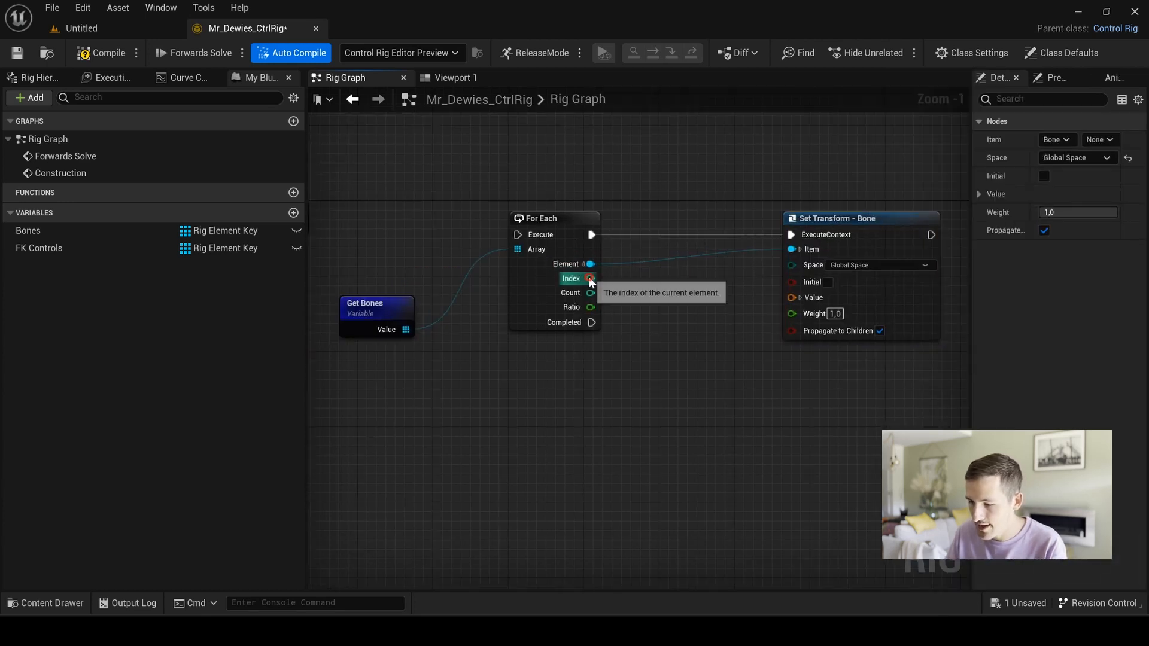
Add an At node driven by the For Each Index and feed its Array from a Get FK Controls node
{"action": "left_click_drag", "start_coordinate": [589, 278], "coordinate": [578, 464]}
{"action": "type", "text": "at"}
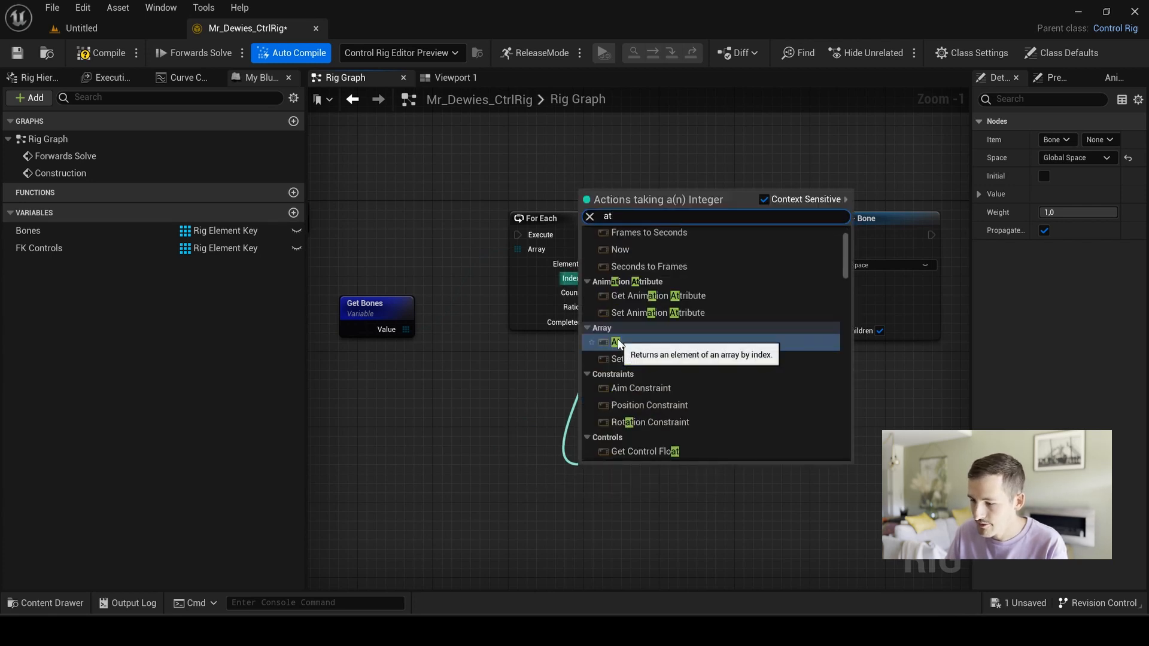
{"action": "left_click", "coordinate": [652, 349]}
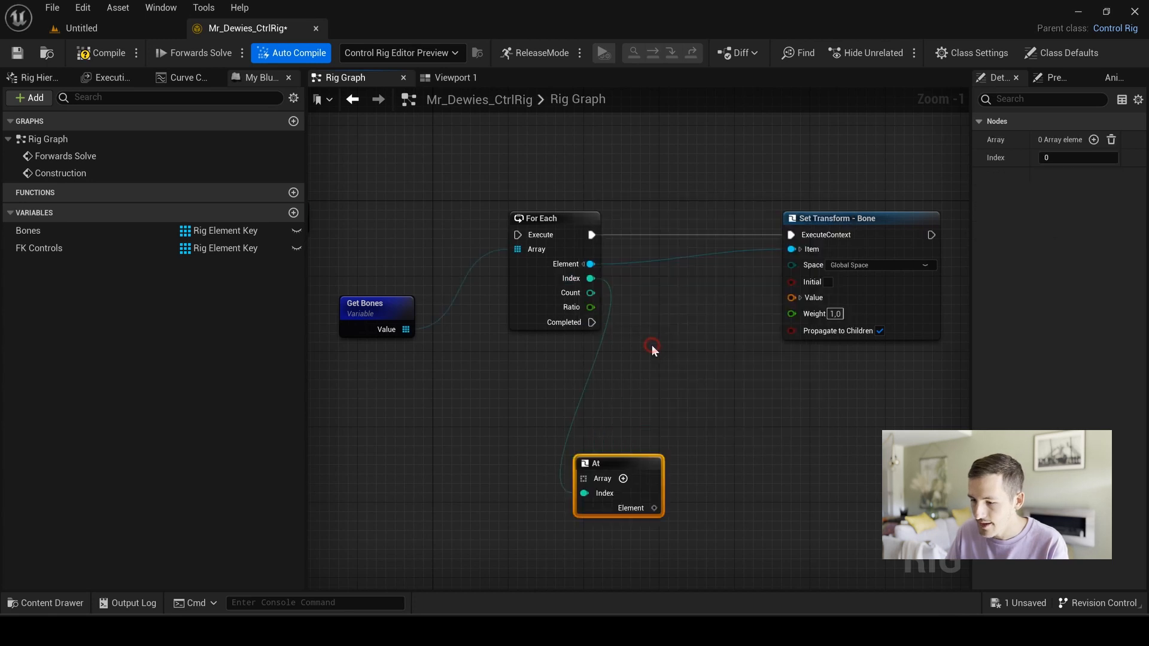
{"action": "left_click_drag", "start_coordinate": [618, 460], "coordinate": [657, 432]}
{"action": "left_click_drag", "start_coordinate": [39, 248], "coordinate": [435, 446]}
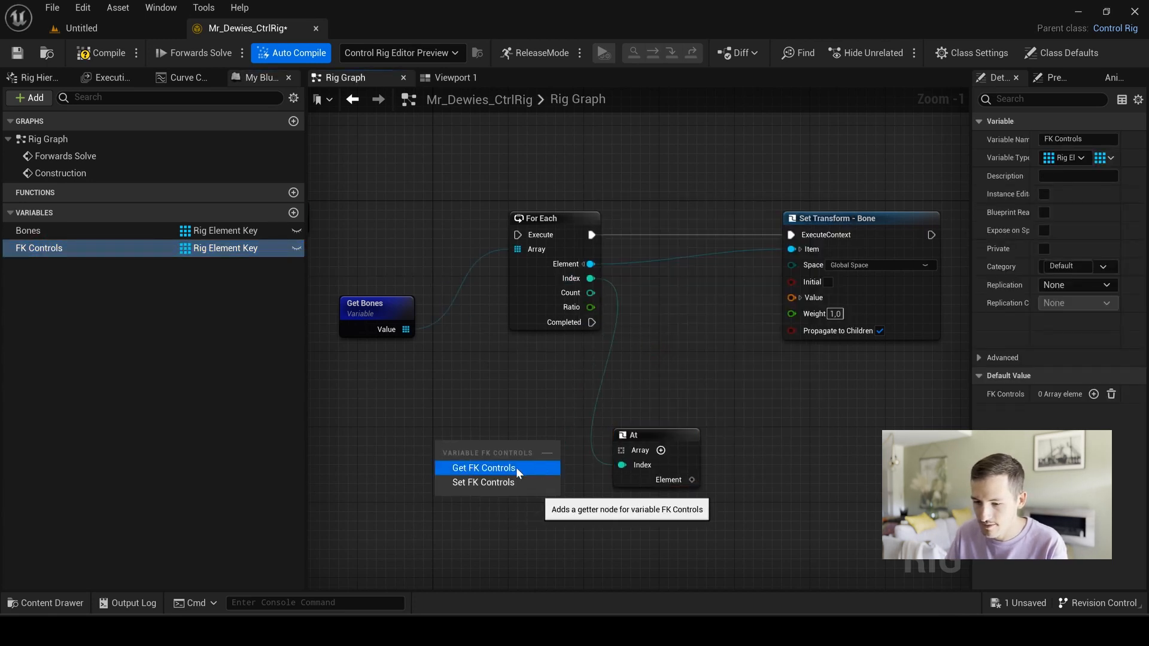
{"action": "left_click", "coordinate": [550, 469]}
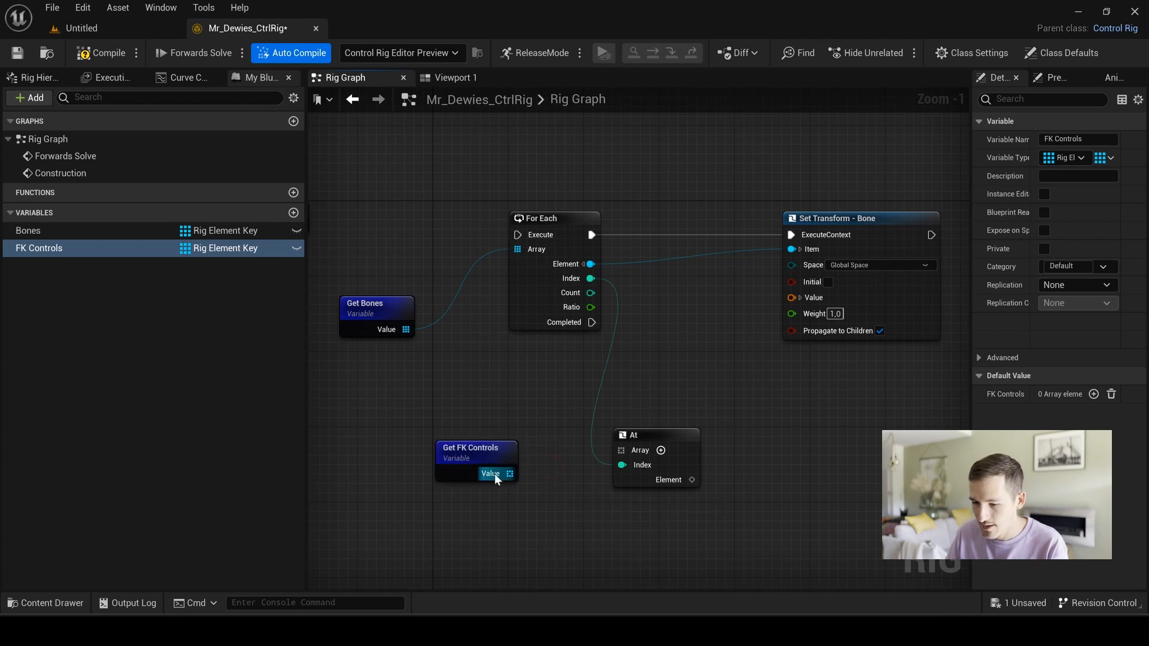
{"action": "left_click_drag", "start_coordinate": [644, 449], "coordinate": [627, 450]}
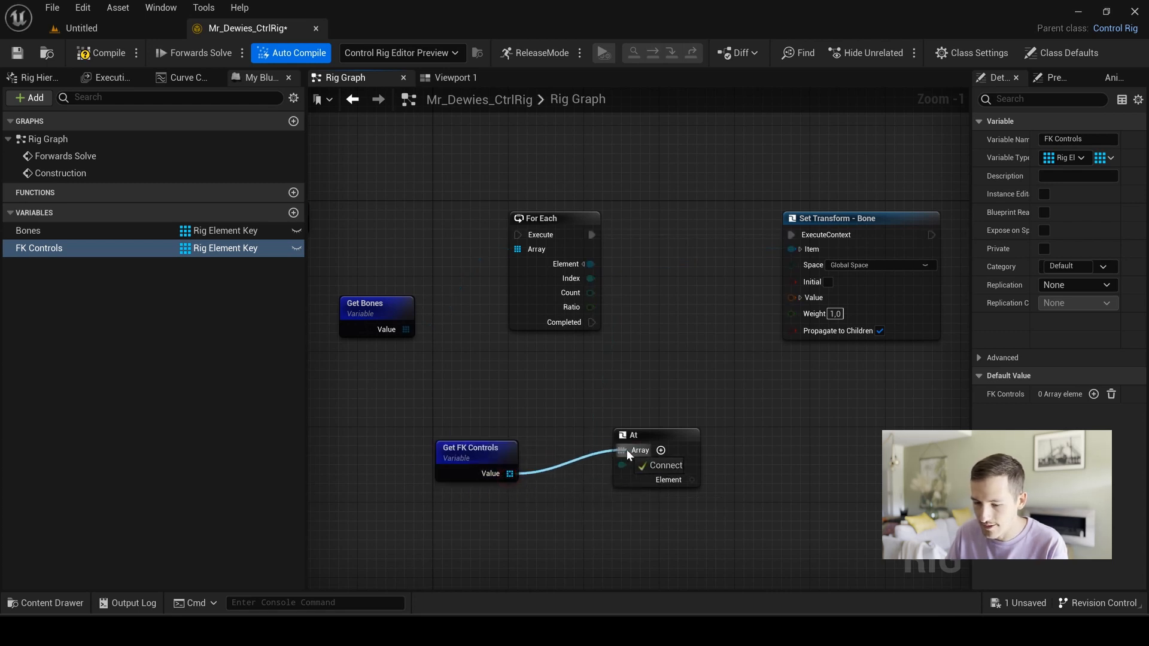
Add a Get Transform node from the At node's Element and connect its Transform to the Set Transform node's Value
{"action": "left_click_drag", "start_coordinate": [570, 441], "coordinate": [694, 403]}
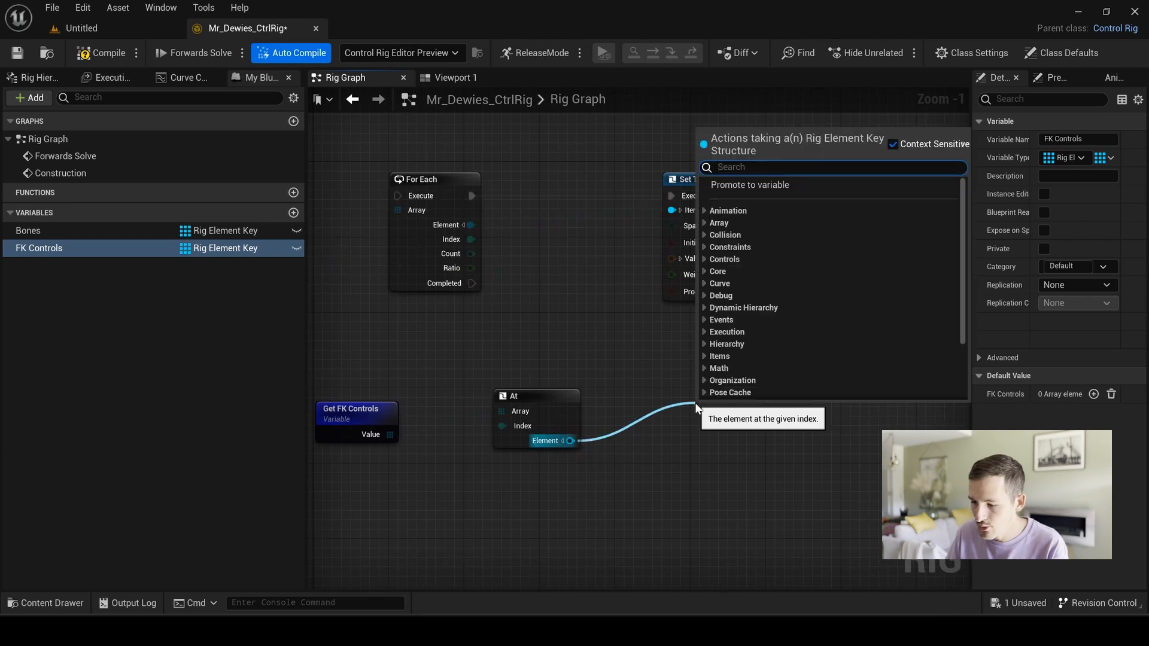
{"action": "type", "text": "get tran"}
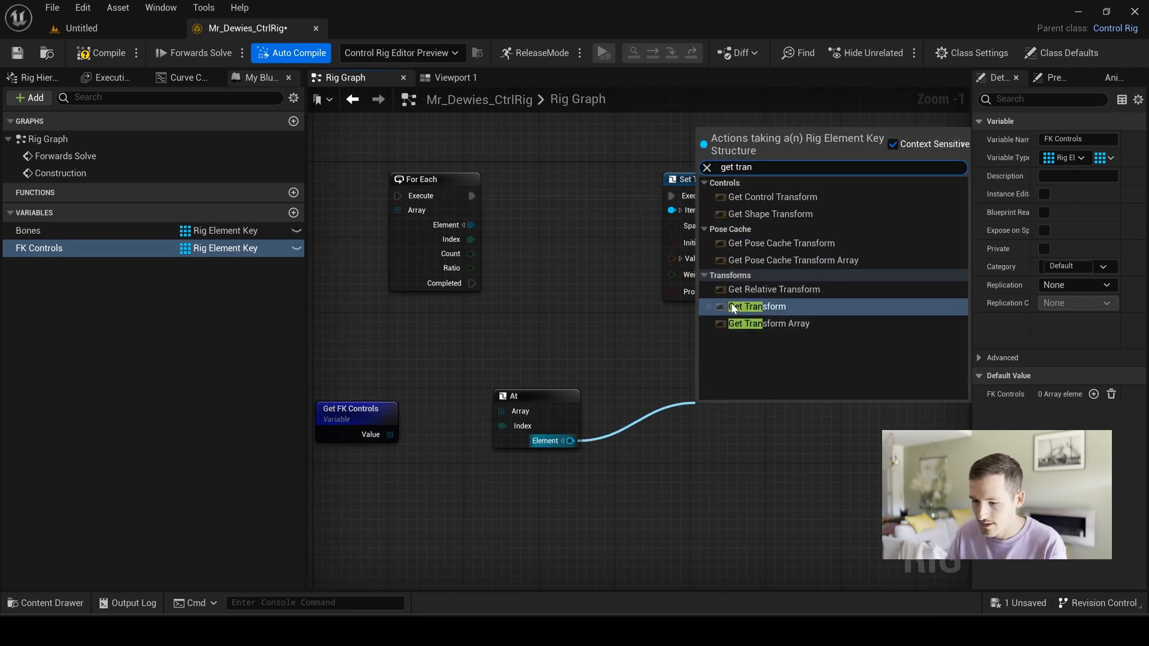
{"action": "left_click", "coordinate": [732, 308]}
{"action": "left_click_drag", "start_coordinate": [744, 179], "coordinate": [884, 184]}
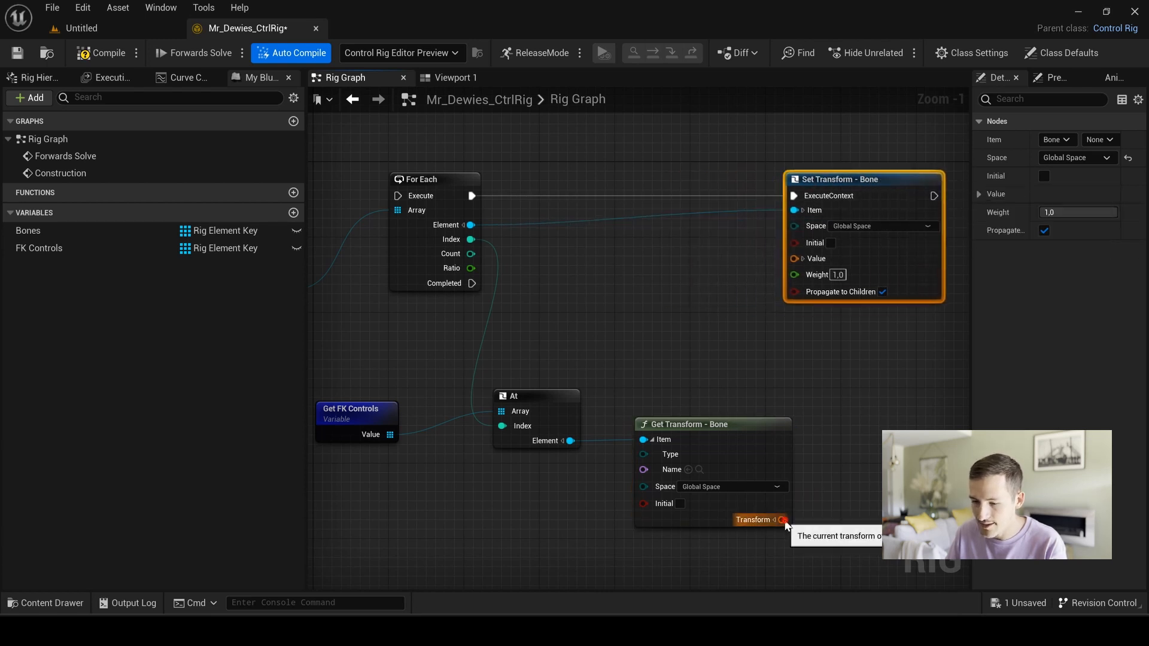
{"action": "left_click_drag", "start_coordinate": [759, 264], "coordinate": [805, 265]}
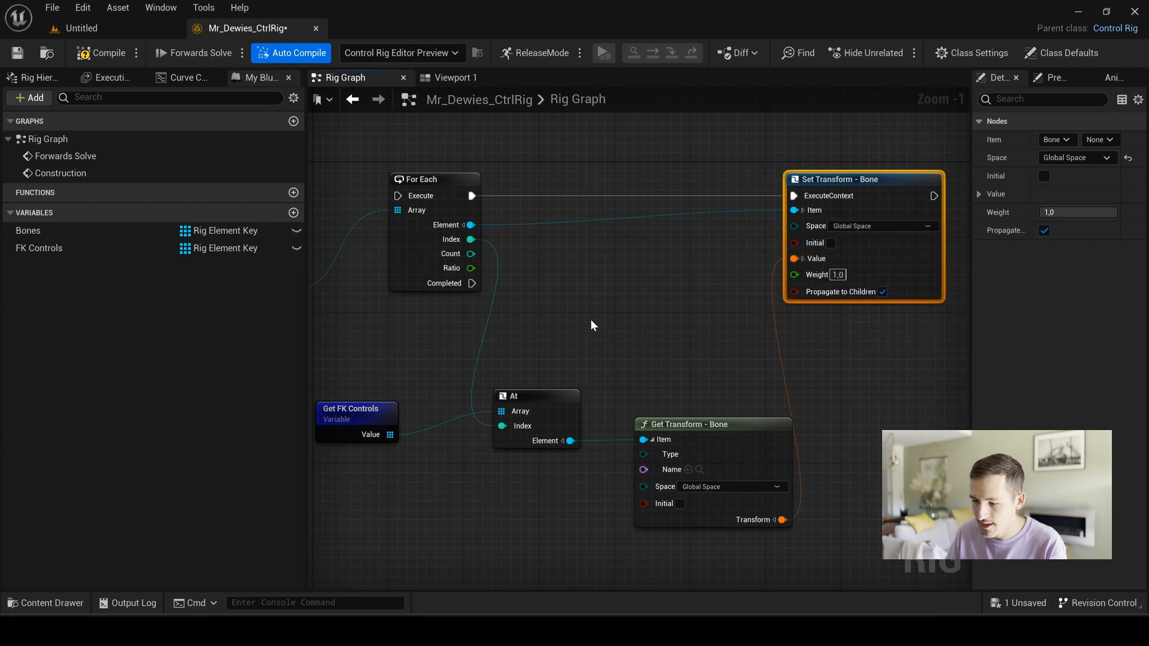
Connect the Forwards Solve execution output to the For Each node's Execute input
{"action": "scroll", "coordinate": [590, 322], "scroll_direction": "down", "scroll_amount": 1}
{"action": "right_click_drag", "start_coordinate": [616, 317], "coordinate": [699, 296]}
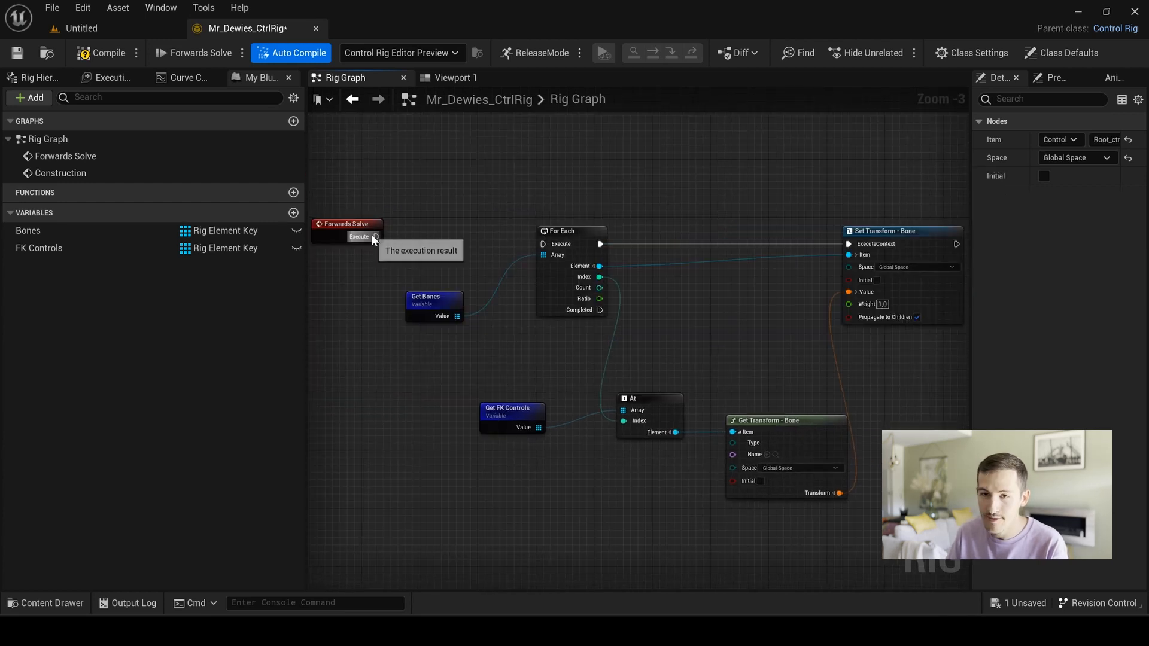
{"action": "left_click_drag", "start_coordinate": [375, 236], "coordinate": [543, 244]}
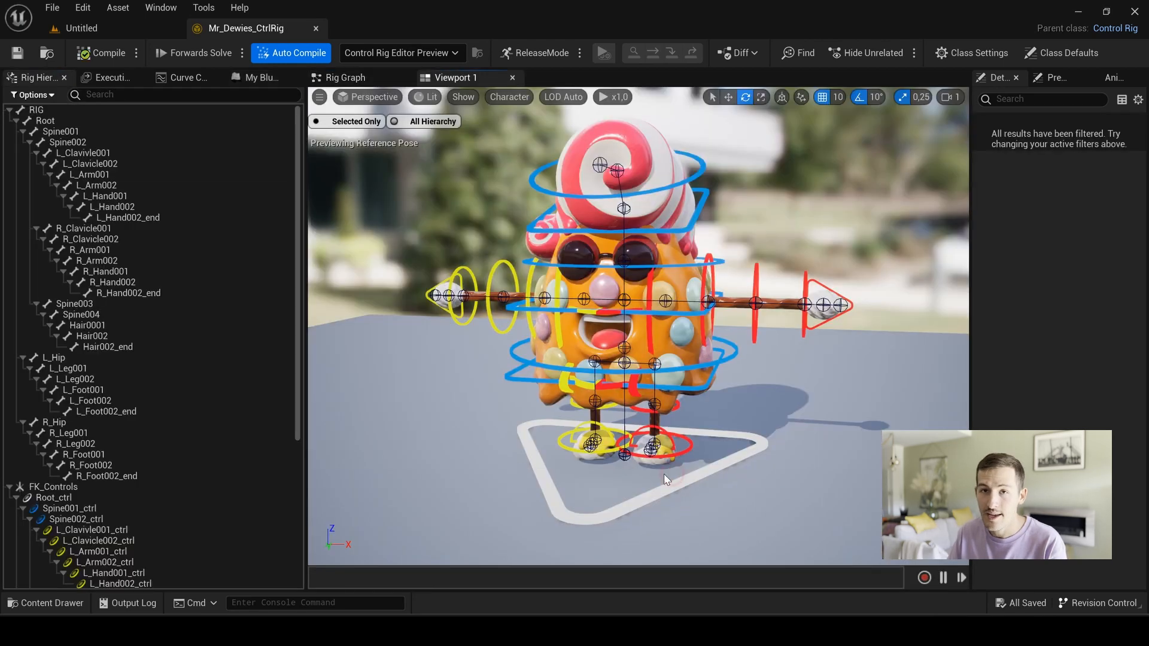
Test the root and lower spine controls by transforming them in the viewport, and undo the changes
{"action": "left_click", "coordinate": [69, 508]}
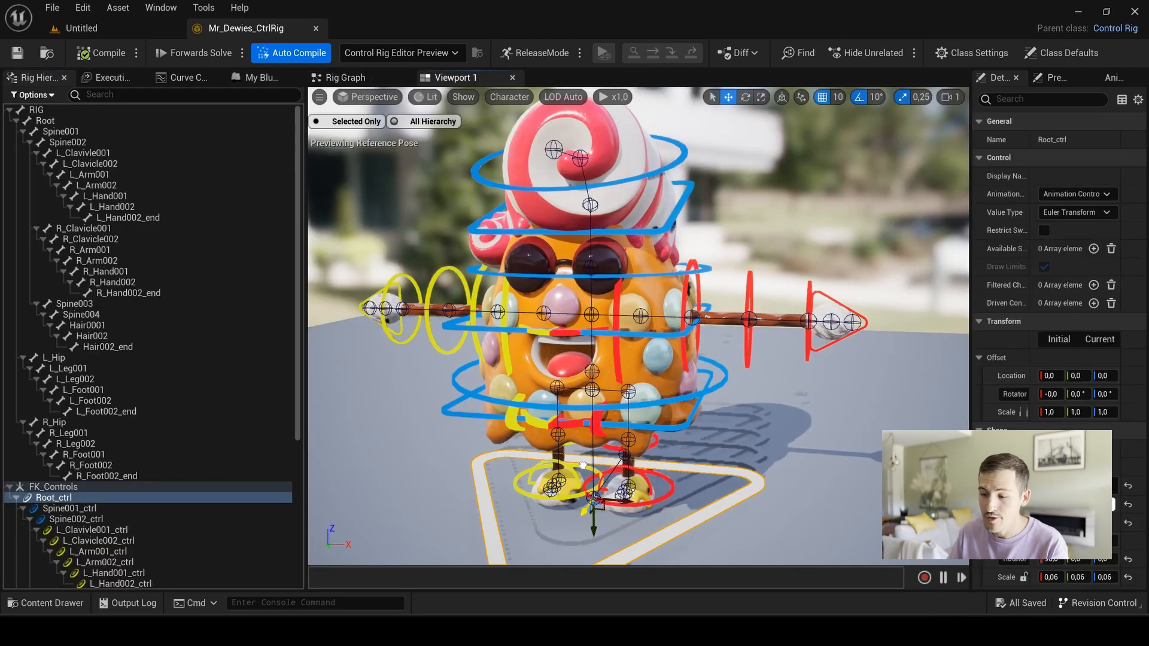
{"action": "key", "text": "ctrl+z"}
{"action": "left_click", "coordinate": [688, 365]}
{"action": "left_click_drag", "start_coordinate": [664, 326], "coordinate": [671, 359]}
{"action": "key", "text": "ctrl+f"}
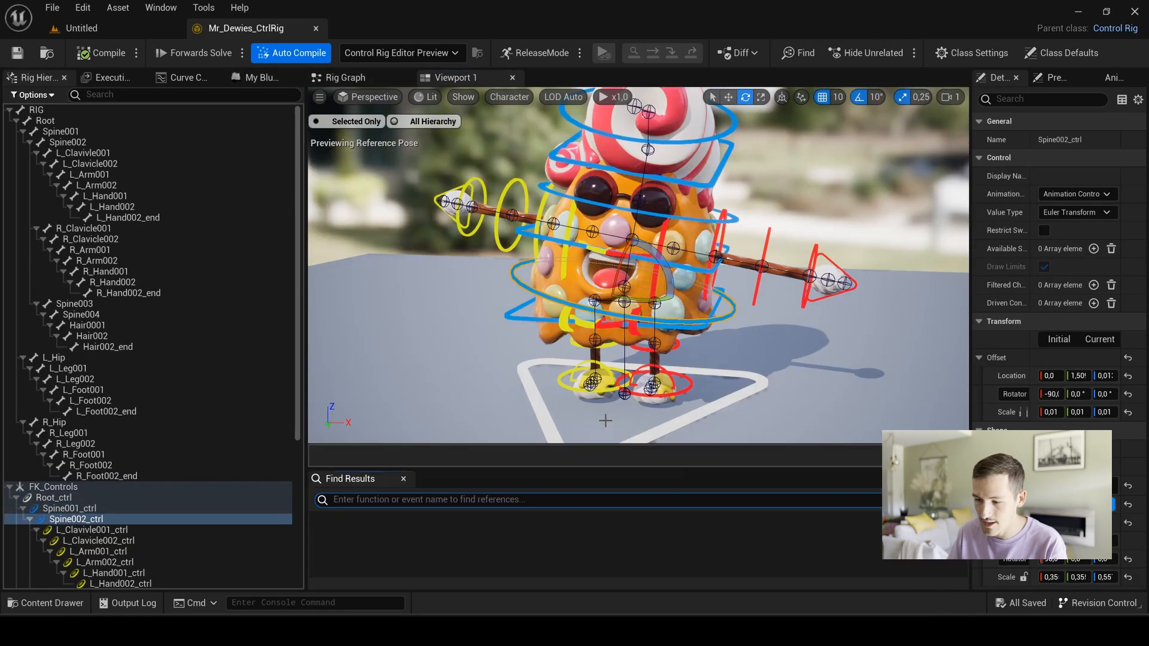
{"action": "scroll", "coordinate": [688, 392], "scroll_direction": "up", "scroll_amount": 1}
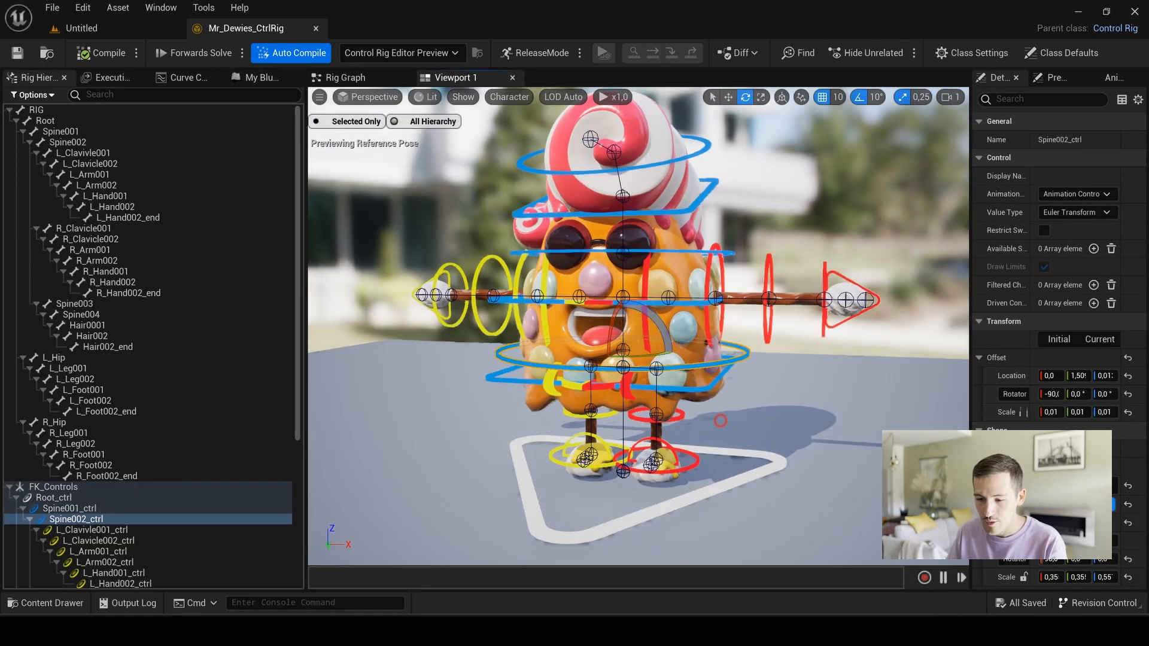
Test the right leg and foot controls, including R_Leg002_ctrl and R_Foot001_ctrl, by rotating them and reverting the pose
{"action": "left_click", "coordinate": [630, 377]}
{"action": "left_click_drag", "start_coordinate": [630, 374], "coordinate": [701, 423]}
{"action": "key", "text": "ctrl+z"}
{"action": "left_click", "coordinate": [632, 390]}
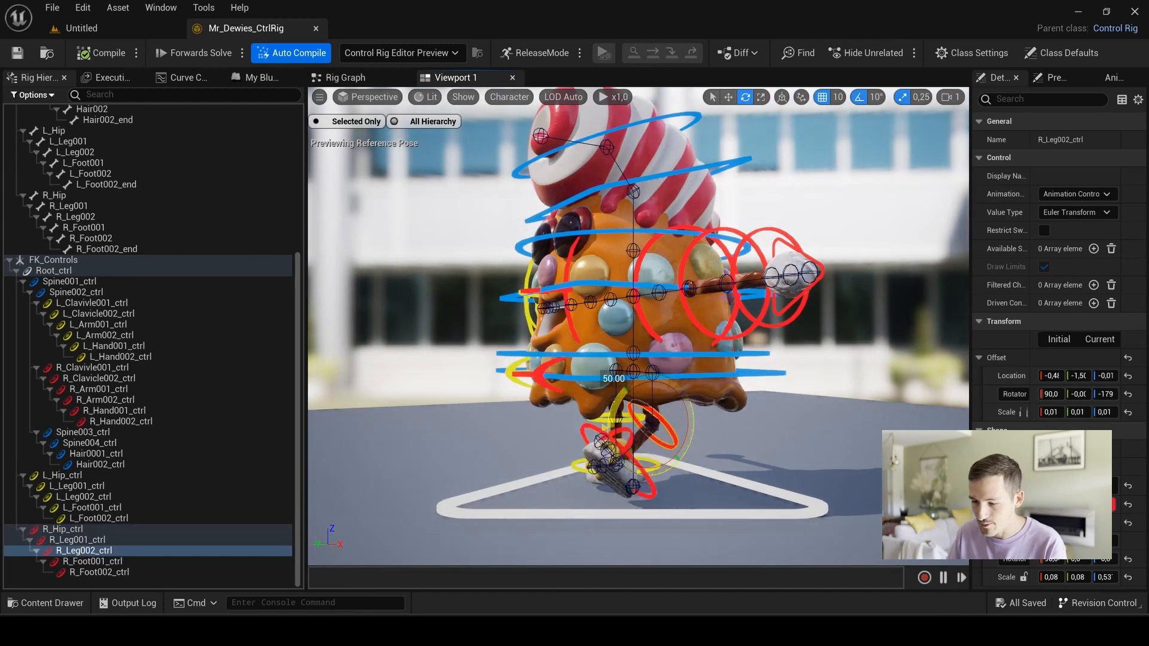
{"action": "left_click", "coordinate": [652, 359]}
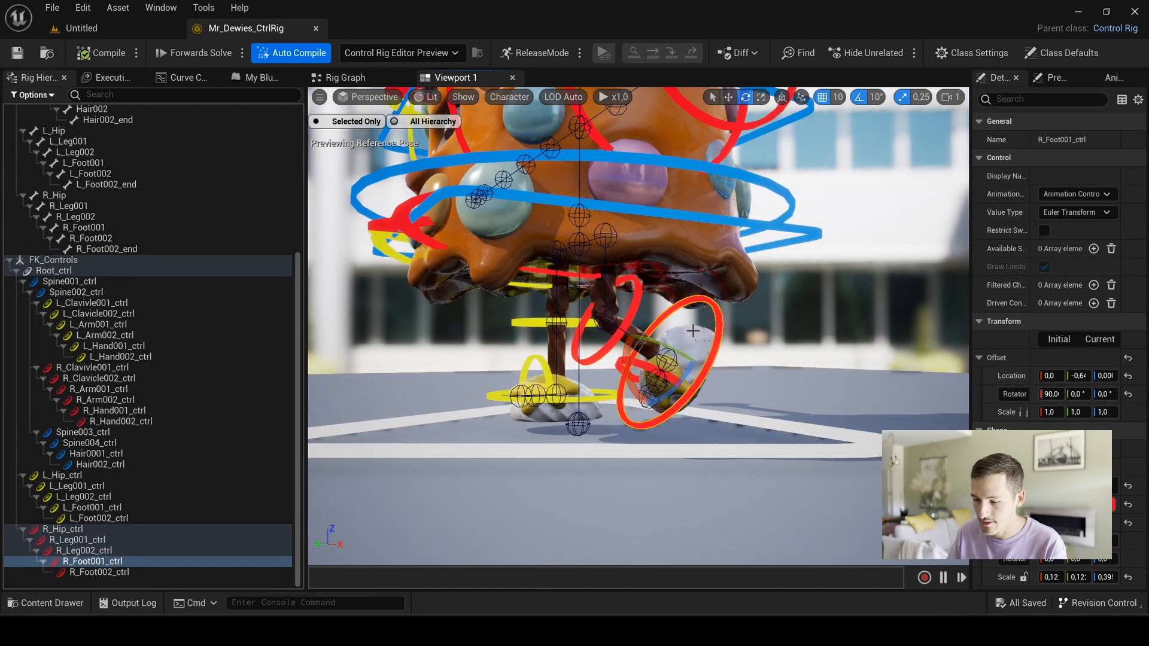
{"action": "left_click_drag", "start_coordinate": [652, 359], "coordinate": [784, 401]}
{"action": "scroll", "coordinate": [714, 359], "scroll_direction": "up", "scroll_amount": 1}
{"action": "left_click", "coordinate": [628, 374]}
{"action": "left_click", "coordinate": [77, 540]}
{"action": "left_click", "coordinate": [83, 550]}
{"action": "left_click", "coordinate": [92, 561]}
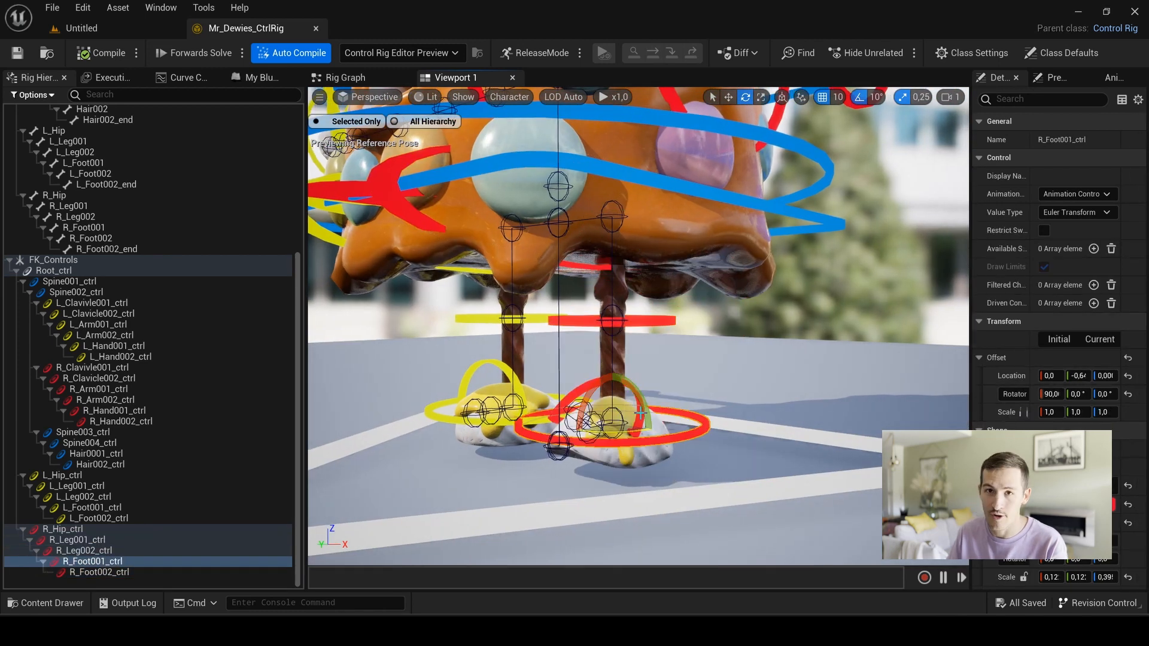
{"action": "left_click", "coordinate": [99, 572]}
Test the left foot and leg controls, including L_Foot001_ctrl and L_Leg001_ctrl, undoing each rotation
{"action": "left_click", "coordinate": [455, 389]}
{"action": "left_click_drag", "start_coordinate": [454, 413], "coordinate": [461, 363]}
{"action": "key", "text": "ctrl+z"}
{"action": "left_click", "coordinate": [437, 407]}
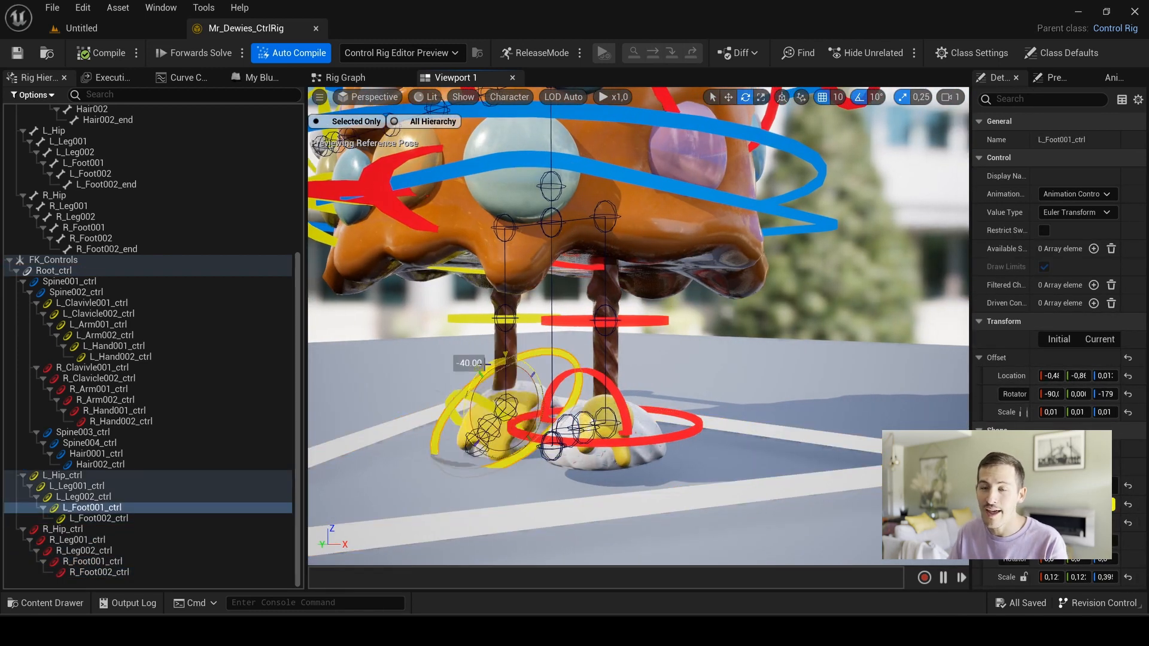
{"action": "key", "text": "ctrl+z"}
{"action": "left_click", "coordinate": [464, 318]}
{"action": "left_click_drag", "start_coordinate": [469, 296], "coordinate": [472, 383]}
{"action": "key", "text": "ctrl+z"}
{"action": "left_click_drag", "start_coordinate": [757, 319], "coordinate": [837, 353], "text": "alt"}
{"action": "left_click", "coordinate": [583, 293]}
{"action": "left_click_drag", "start_coordinate": [538, 269], "coordinate": [467, 270]}
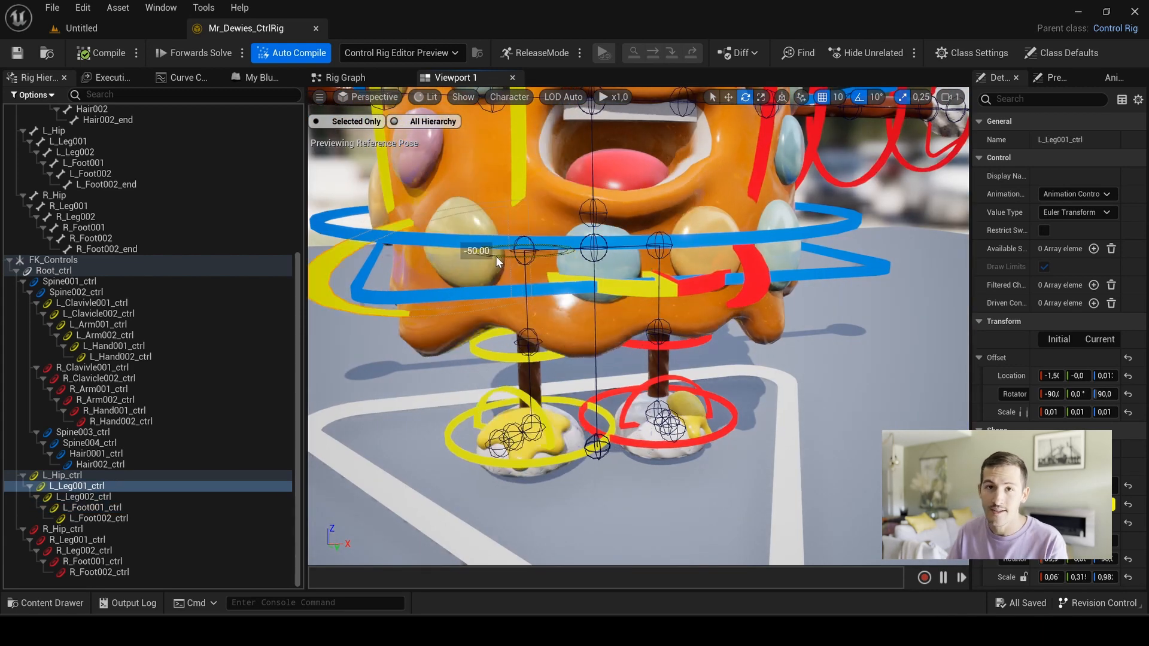
{"action": "key", "text": "ctrl+z"}
Test the left clavicle controls L_Clavivle001_ctrl and L_Clavicle002_ctrl by rotating them, undoing each rotation
{"action": "scroll", "coordinate": [638, 326], "scroll_direction": "down", "scroll_amount": 3}
{"action": "middle_click_drag", "start_coordinate": [637, 275], "coordinate": [638, 371]}
{"action": "left_click", "coordinate": [643, 233]}
{"action": "left_click_drag", "start_coordinate": [619, 283], "coordinate": [667, 281]}
{"action": "key", "text": "ctrl+z"}
{"action": "left_click_drag", "start_coordinate": [599, 242], "coordinate": [625, 231]}
{"action": "key", "text": "ctrl+z"}
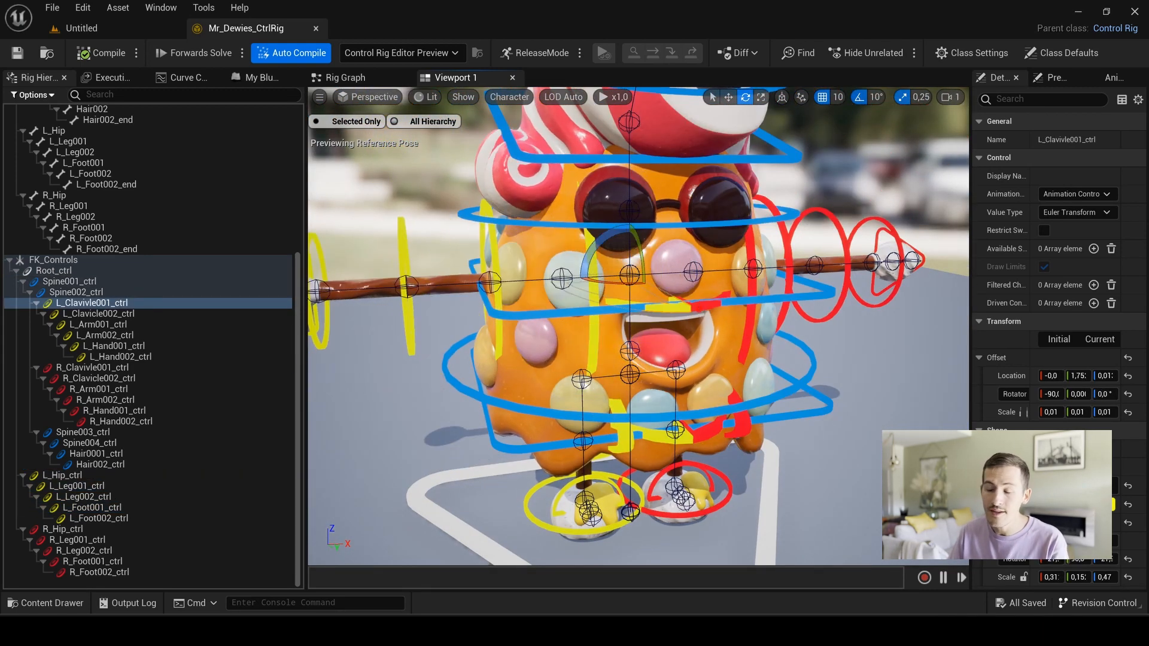
{"action": "left_click", "coordinate": [709, 302]}
{"action": "left_click_drag", "start_coordinate": [634, 282], "coordinate": [607, 303]}
{"action": "key", "text": "ctrl+z"}
{"action": "left_click", "coordinate": [592, 275]}
{"action": "left_click_drag", "start_coordinate": [538, 245], "coordinate": [583, 242]}
{"action": "key", "text": "ctrl+z"}
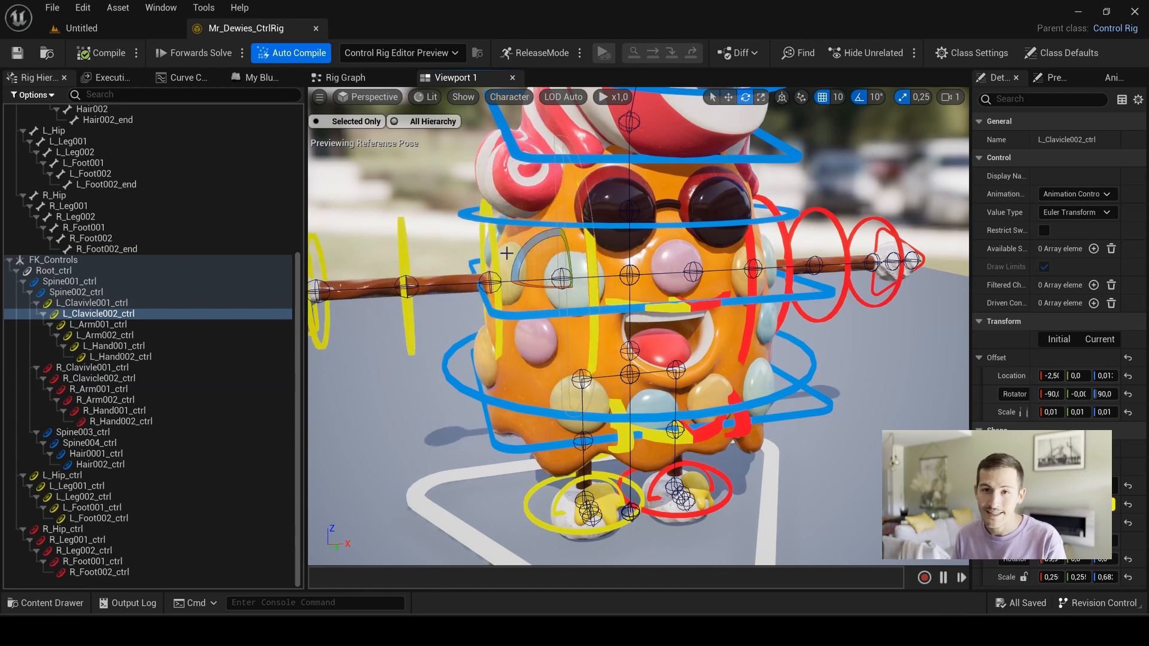
Test-rotate the left arm controls out to L_Hand002_ctrl, undoing each rotation
{"action": "left_click", "coordinate": [496, 254]}
{"action": "left_click_drag", "start_coordinate": [461, 243], "coordinate": [508, 231]}
{"action": "key", "text": "ctrl+z"}
{"action": "left_click", "coordinate": [404, 246]}
{"action": "left_click_drag", "start_coordinate": [417, 246], "coordinate": [449, 263]}
{"action": "key", "text": "ctrl+z"}
{"action": "scroll", "coordinate": [449, 270], "scroll_direction": "down", "scroll_amount": 2}
{"action": "middle_click_drag", "start_coordinate": [419, 270], "coordinate": [521, 287]}
{"action": "left_click", "coordinate": [441, 335]}
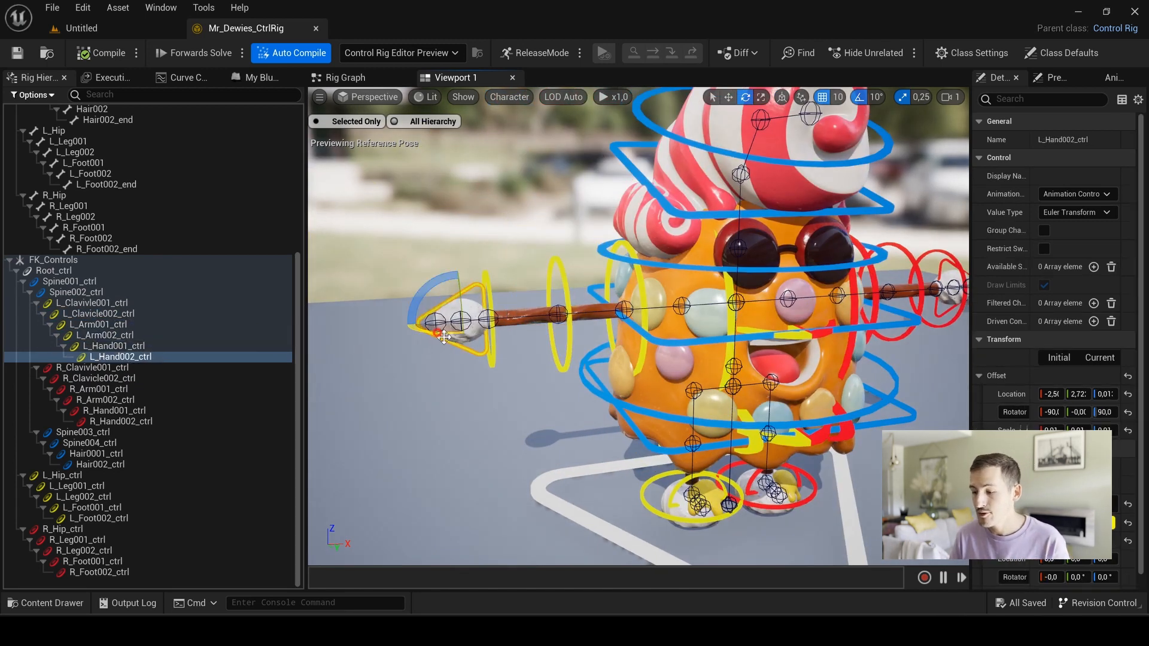
{"action": "left_click_drag", "start_coordinate": [487, 329], "coordinate": [500, 335]}
{"action": "key", "text": "ctrl+z"}
Test-rotate R_Arm002_ctrl by 80 degrees and then an upper-body control, undoing each rotation
{"action": "left_click_drag", "start_coordinate": [499, 335], "coordinate": [455, 332], "text": "alt"}
{"action": "left_click", "coordinate": [790, 317]}
{"action": "left_click_drag", "start_coordinate": [802, 317], "coordinate": [841, 308]}
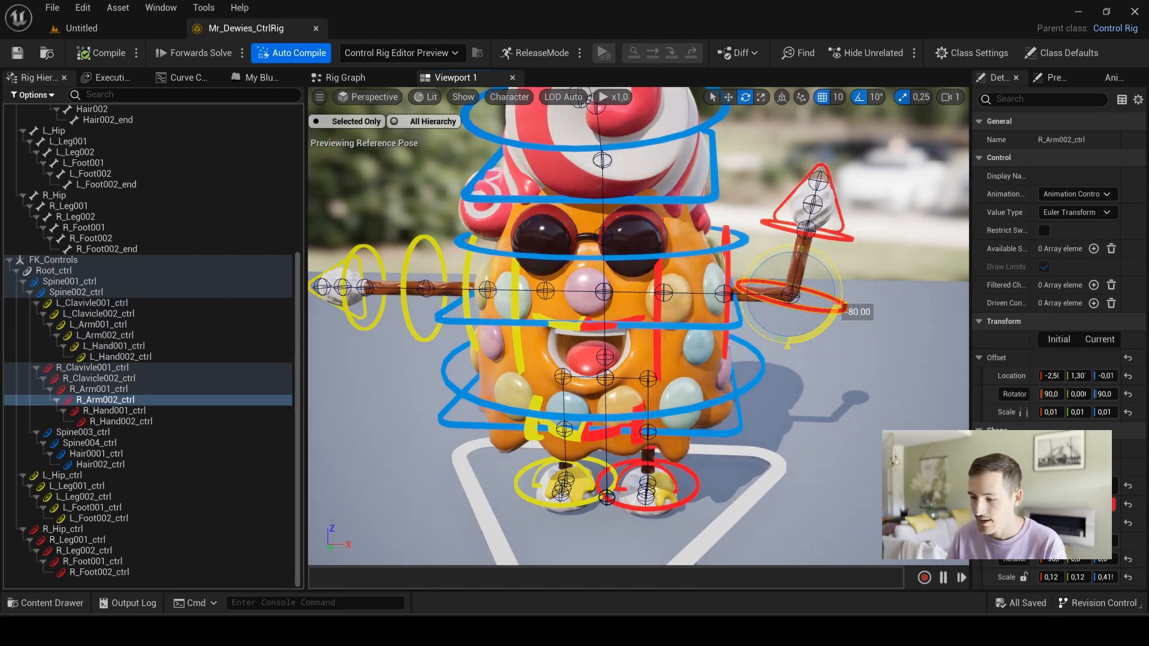
{"action": "key", "text": "ctrl+z"}
{"action": "left_click", "coordinate": [603, 291]}
{"action": "left_click", "coordinate": [562, 258]}
{"action": "left_click_drag", "start_coordinate": [634, 210], "coordinate": [662, 205]}
{"action": "key", "text": "ctrl+z"}
{"action": "scroll", "coordinate": [658, 203], "scroll_direction": "down", "scroll_amount": 2}
{"action": "left_click", "coordinate": [658, 200]}
Wrap the For Each node network in a comment box titled FK CONTROLS and move Forwards Solve outside it
{"action": "left_click", "coordinate": [345, 77]}
{"action": "left_click_drag", "start_coordinate": [951, 151], "coordinate": [431, 408]}
{"action": "type", "text": "cFK CONTROLS"}
{"action": "key", "text": "Return"}
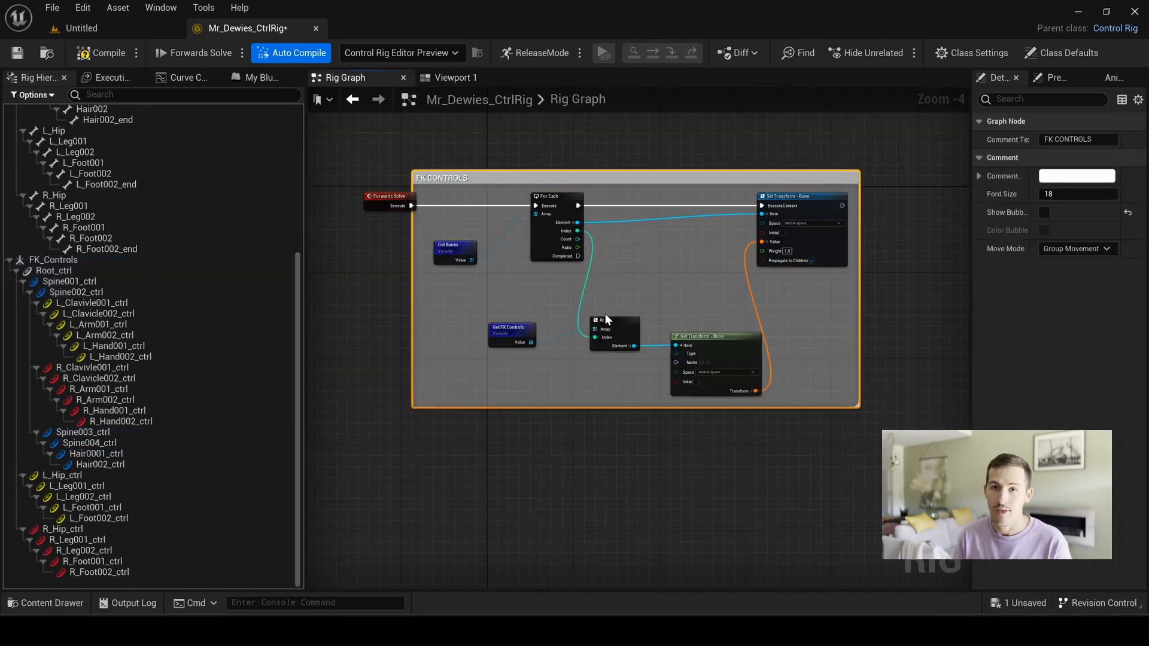
{"action": "left_click_drag", "start_coordinate": [392, 199], "coordinate": [365, 199]}
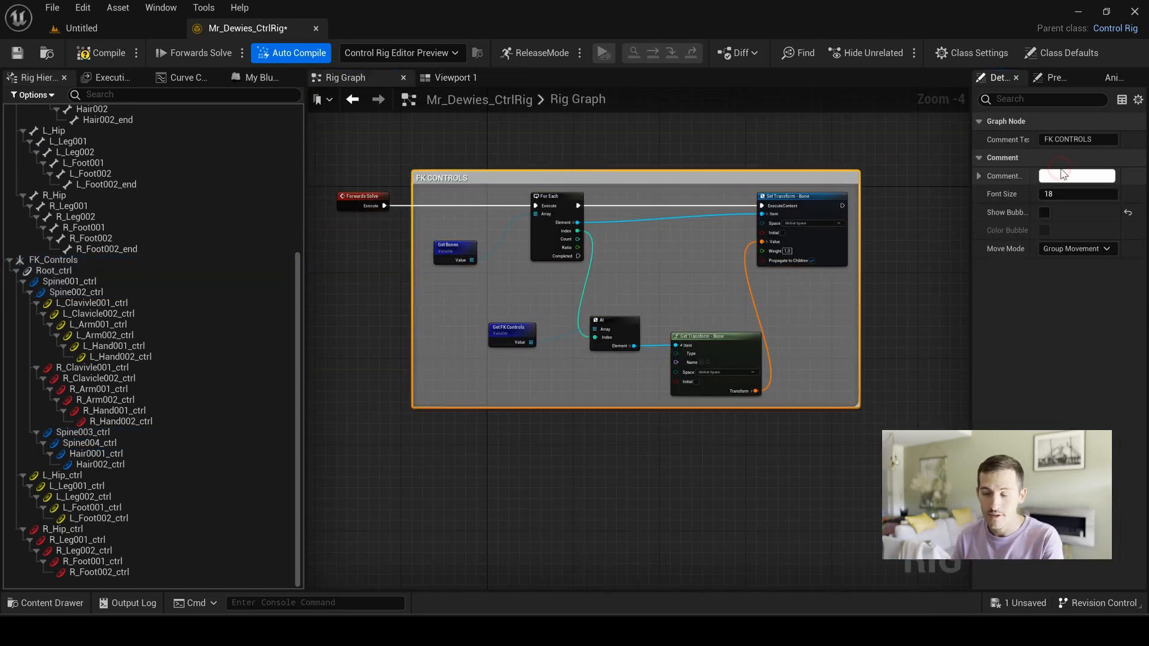
Set the FK CONTROLS comment color to blue
{"action": "left_click", "coordinate": [1063, 174]}
{"action": "left_click", "coordinate": [829, 213]}
{"action": "left_click", "coordinate": [716, 500]}
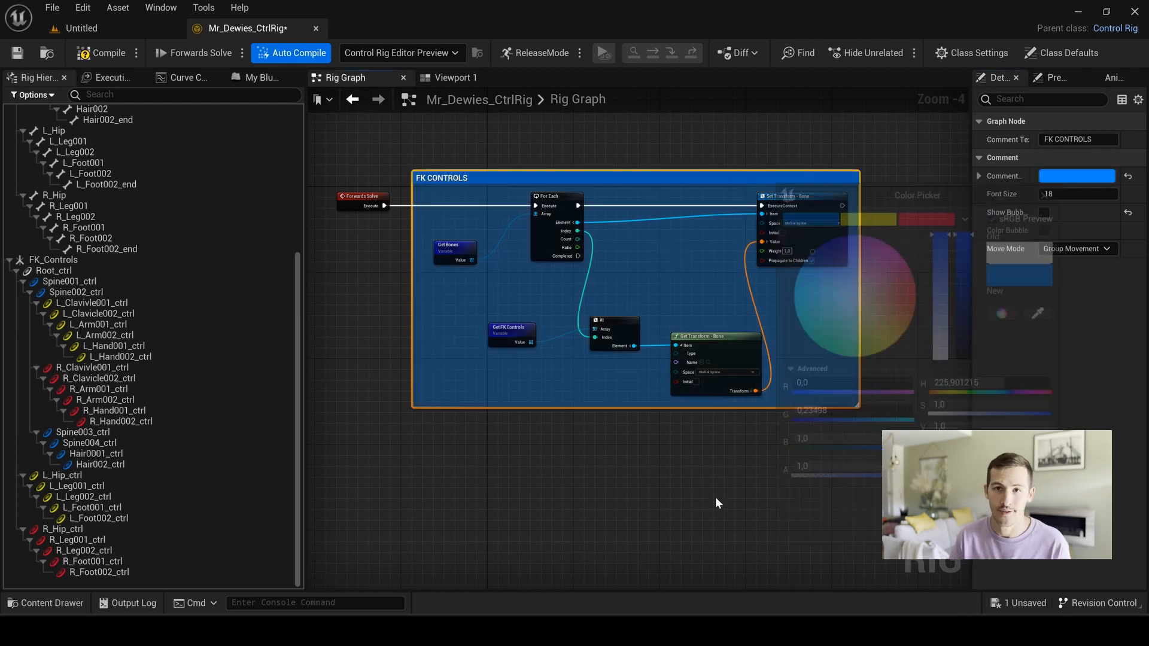